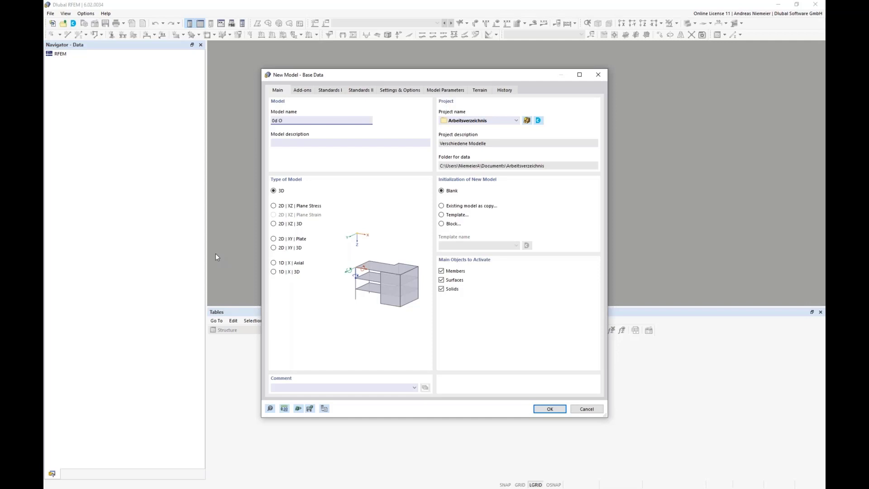
- Create the blank 3D model "0d O" and set the work plane to XZ
{"action": "left_click", "coordinate": [550, 409]}
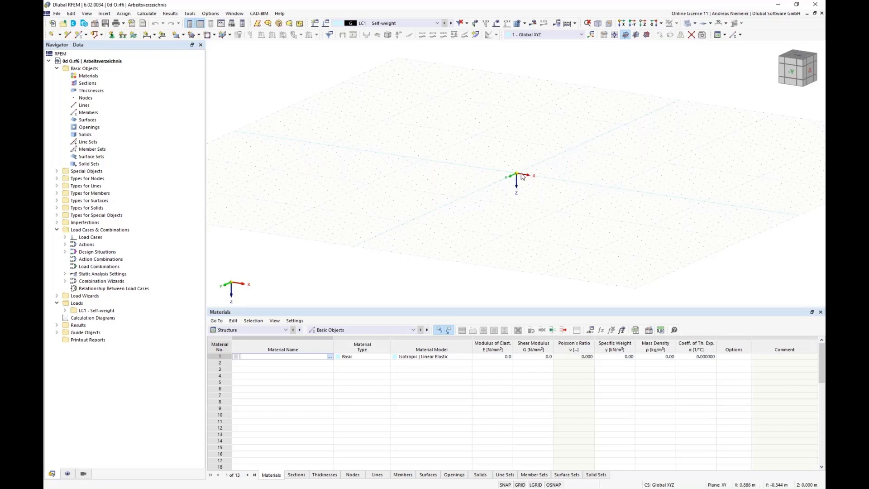
{"action": "left_click", "coordinate": [646, 35]}
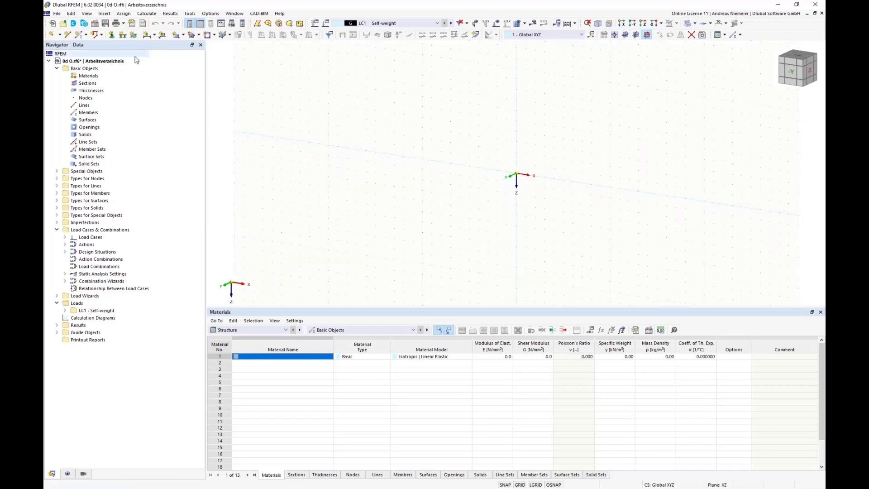
- Define a new single beam member with a square massive section of 300 mm side length
{"action": "left_click", "coordinate": [79, 36]}
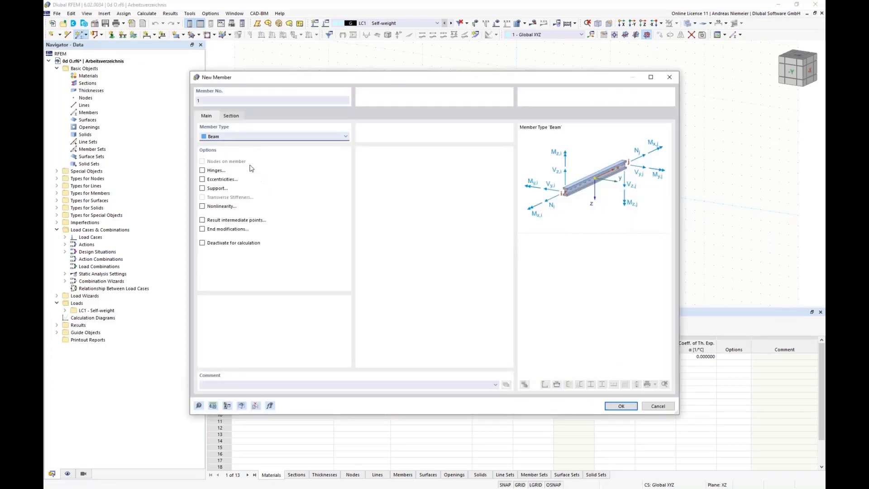
{"action": "left_click", "coordinate": [230, 116]}
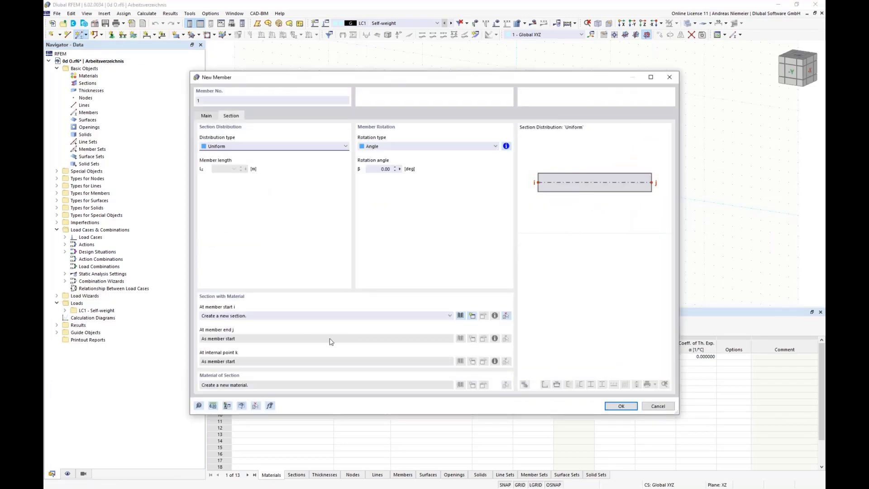
{"action": "left_click", "coordinate": [460, 316]}
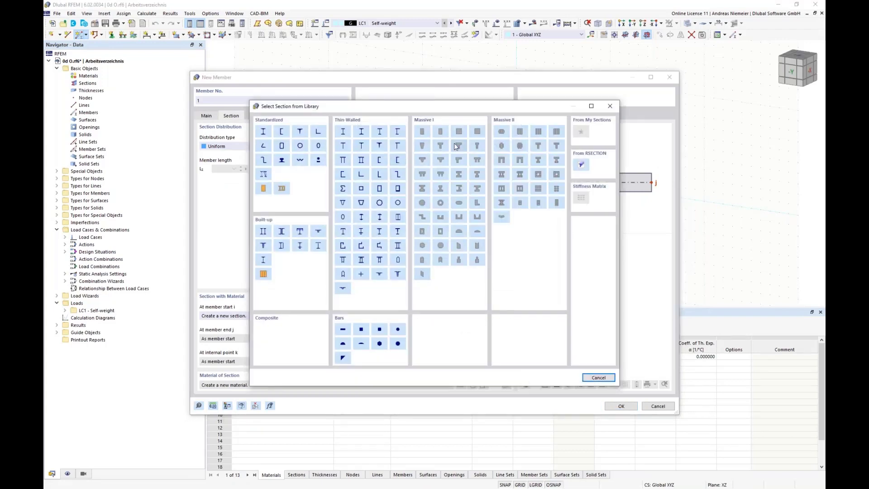
{"action": "left_click", "coordinate": [460, 132]}
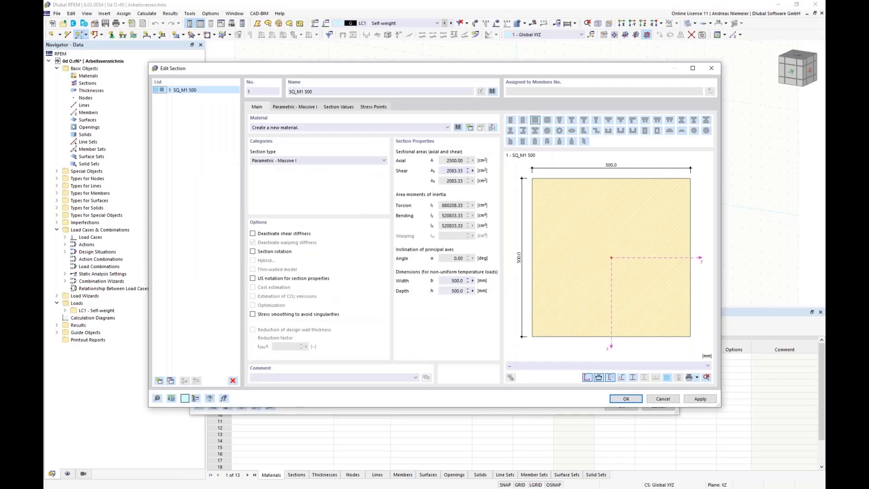
{"action": "left_click", "coordinate": [295, 107]}
{"action": "type", "text": "3"}
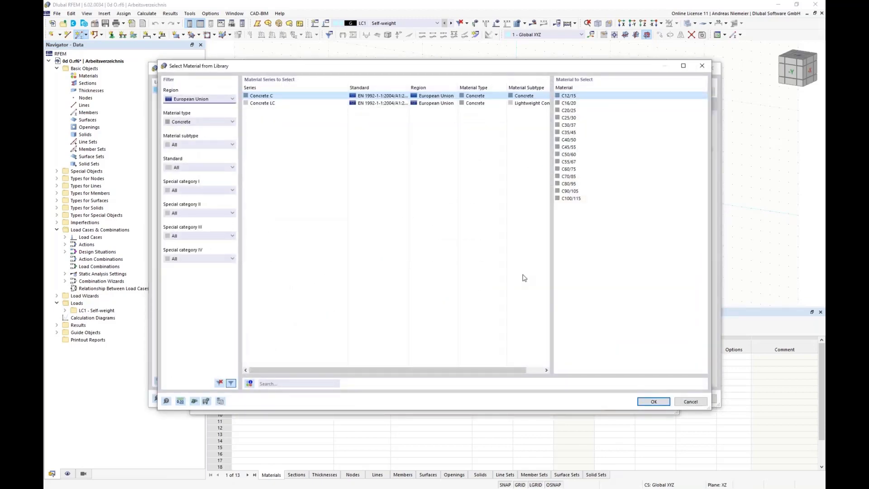
- Assign C25/30 concrete to the square section and accept the section
{"action": "left_click", "coordinate": [578, 118]}
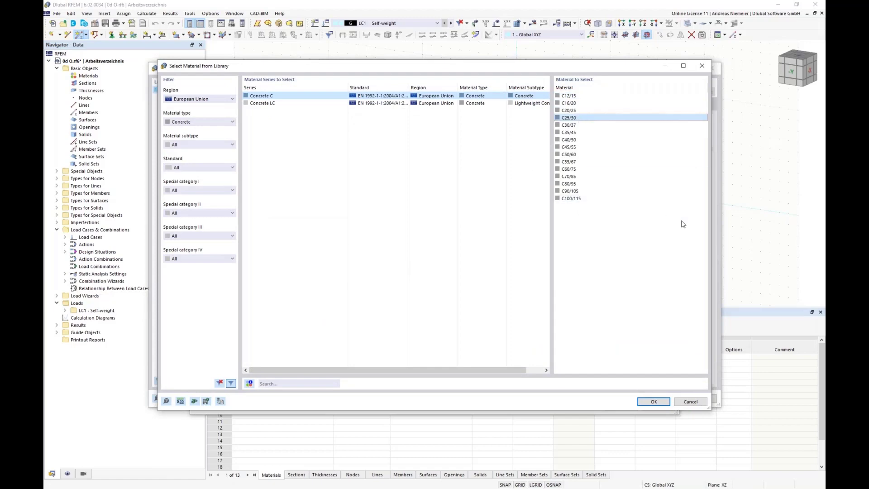
{"action": "left_click", "coordinate": [654, 402]}
{"action": "left_click", "coordinate": [625, 399]}
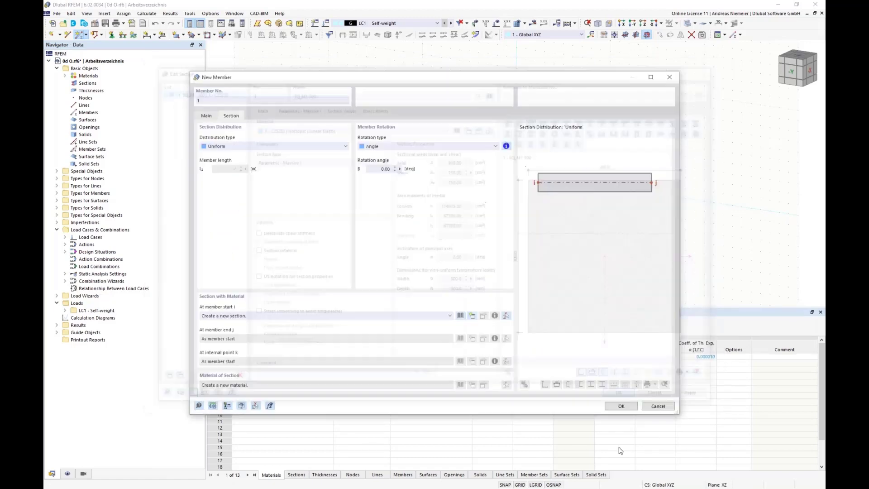
- Place the member as a vertical column rising from the global origin, and finish member input
{"action": "left_click", "coordinate": [621, 406]}
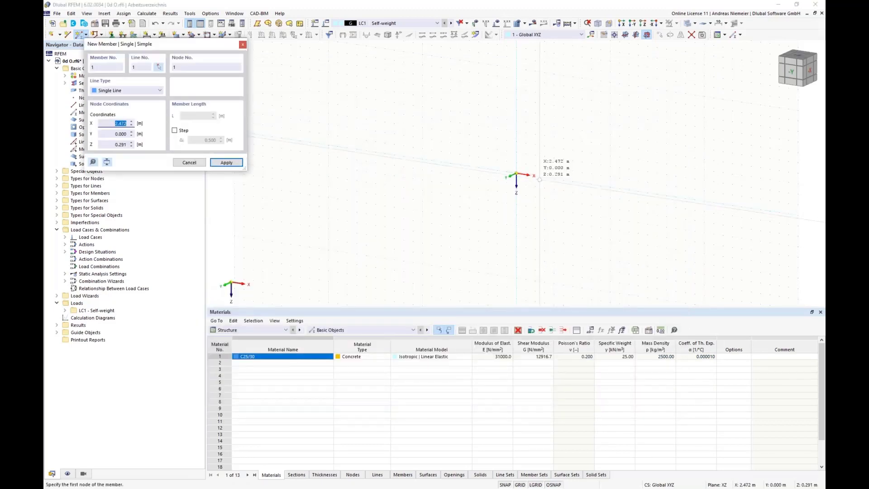
{"action": "left_click", "coordinate": [516, 174]}
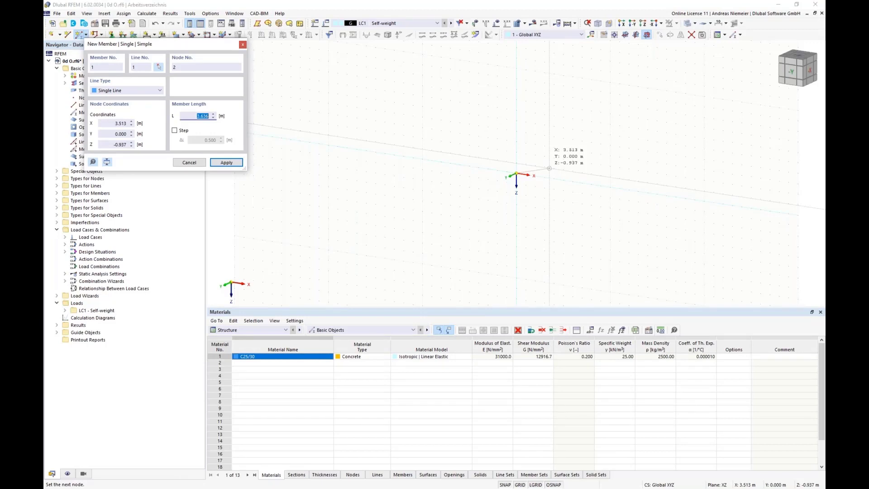
{"action": "left_click", "coordinate": [516, 142]}
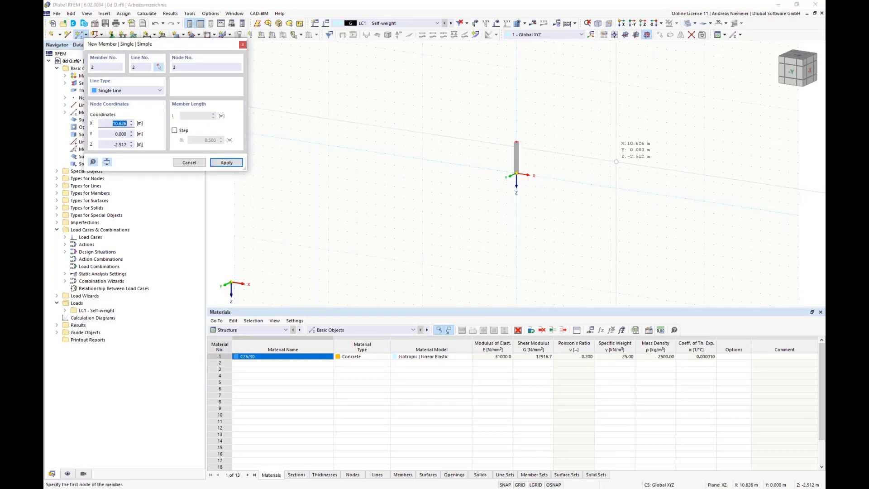
{"action": "key", "text": "Escape"}
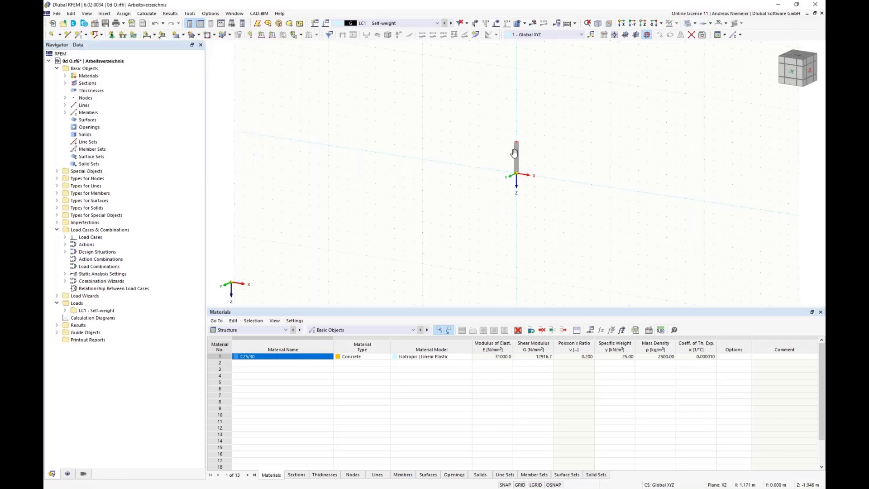
- Set the work plane to XY and define a rectangular surface via center with uniform 200 mm thickness in C25/30
{"action": "middle_click_drag", "start_coordinate": [532, 152], "coordinate": [404, 169]}
{"action": "scroll", "coordinate": [404, 169], "scroll_direction": "up", "scroll_amount": 3}
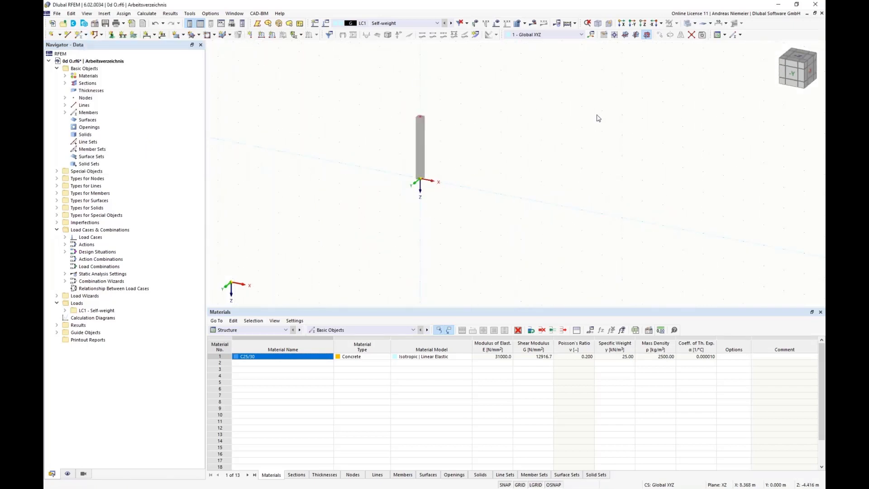
{"action": "left_click", "coordinate": [625, 34]}
{"action": "middle_click_drag", "start_coordinate": [356, 136], "coordinate": [367, 159], "text": "ctrl"}
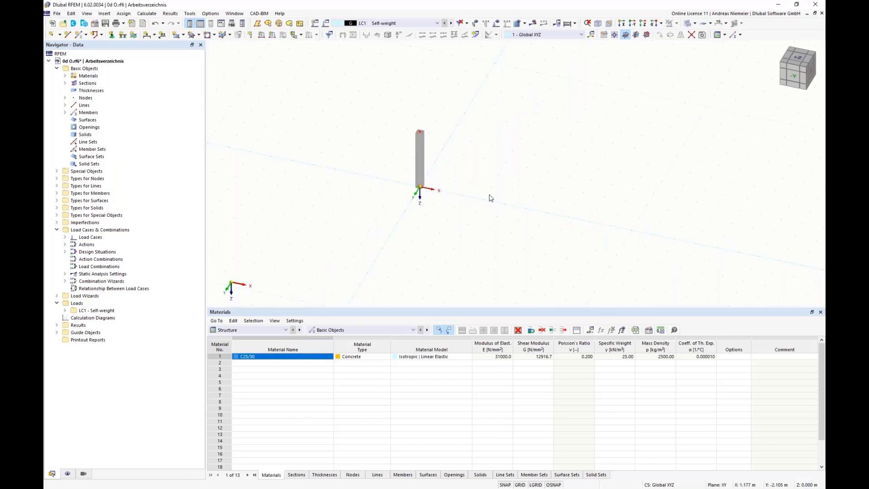
{"action": "left_click", "coordinate": [184, 36]}
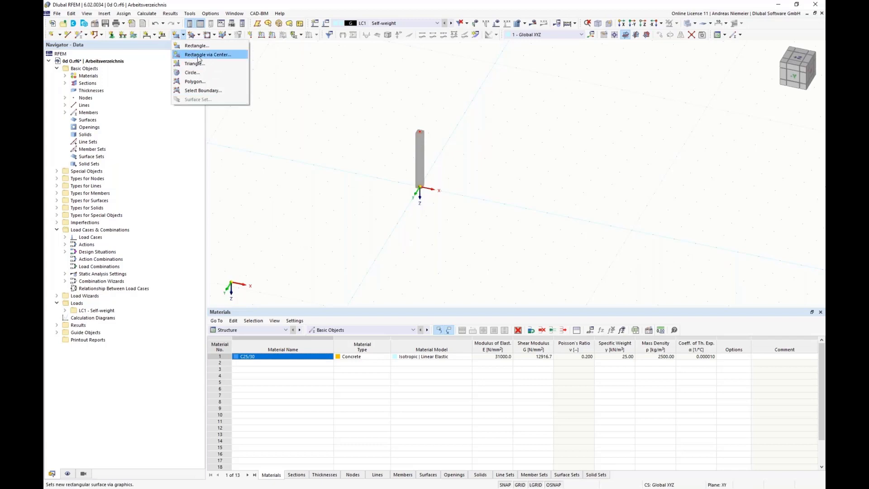
{"action": "left_click", "coordinate": [198, 56]}
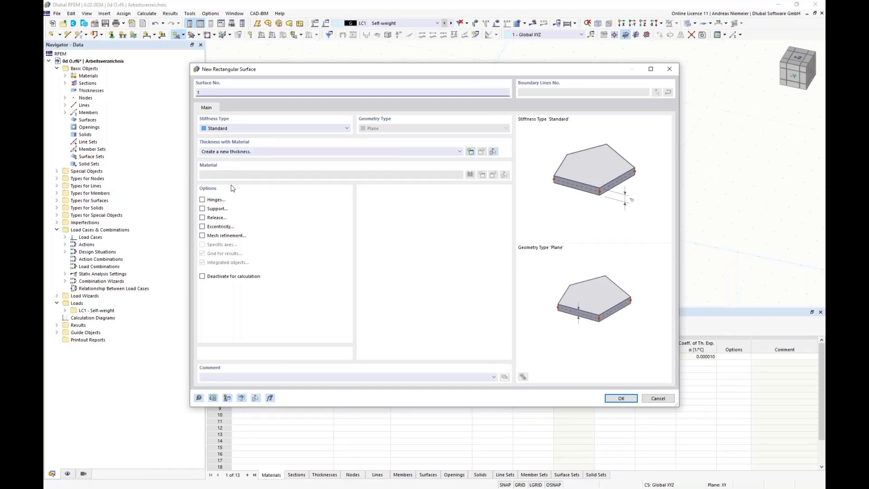
{"action": "left_click", "coordinate": [470, 152]}
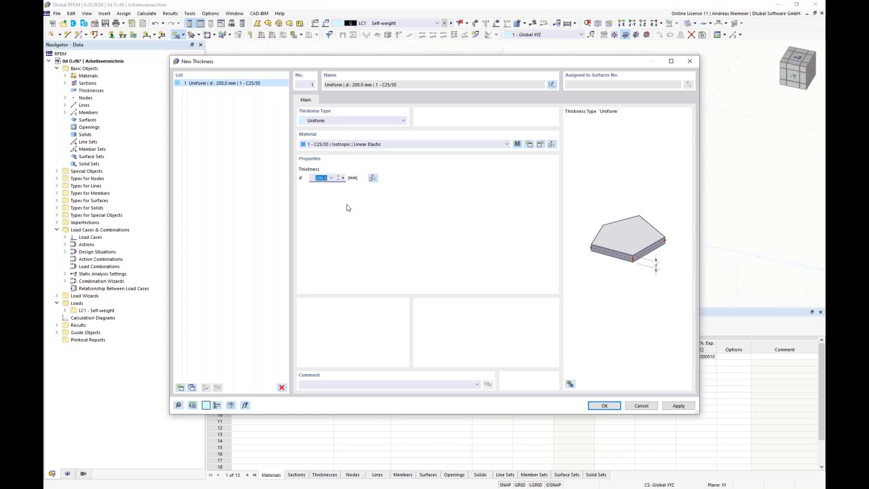
{"action": "left_click", "coordinate": [597, 407]}
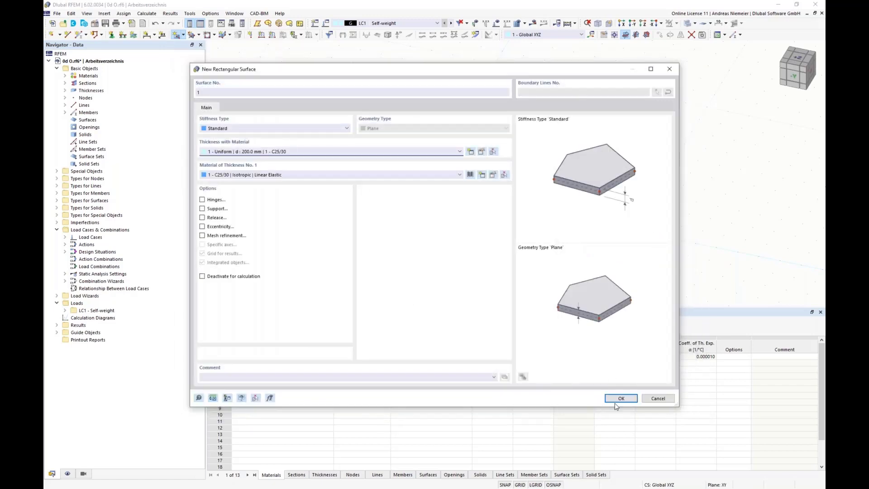
{"action": "left_click", "coordinate": [616, 402]}
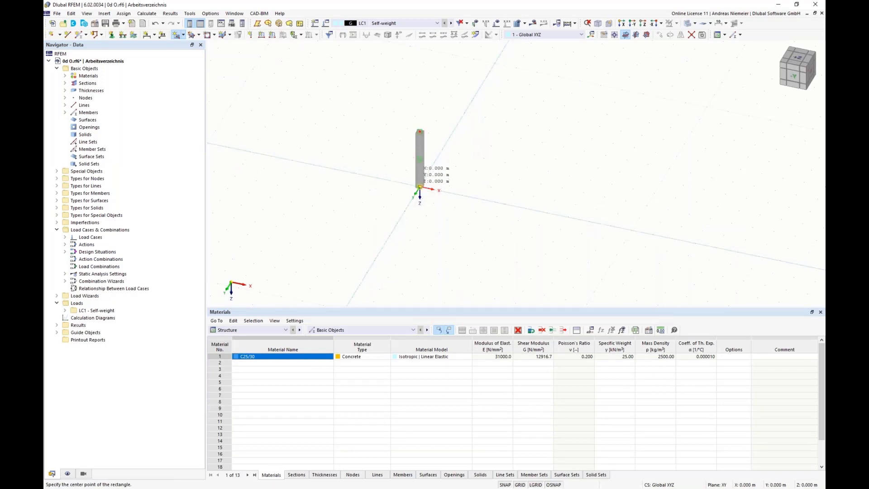
- Place the rectangular surface centred on the origin with a corner at X 1.000 m, Y 1.000 m
{"action": "left_click", "coordinate": [420, 187]}
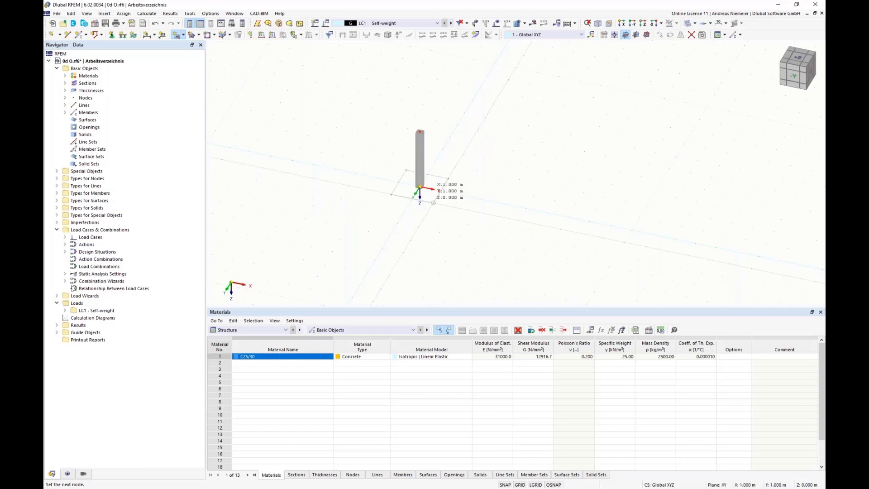
{"action": "left_click", "coordinate": [433, 203]}
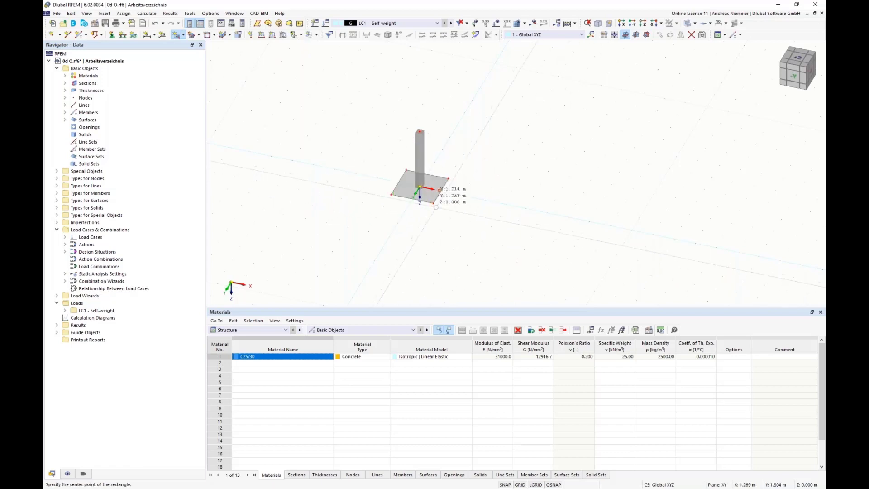
{"action": "scroll", "coordinate": [403, 199], "scroll_direction": "up", "scroll_amount": 3}
{"action": "middle_click_drag", "start_coordinate": [531, 228], "coordinate": [493, 233], "text": "ctrl"}
{"action": "scroll", "coordinate": [493, 232], "scroll_direction": "up", "scroll_amount": 1}
{"action": "key", "text": "Escape"}
- Add linear length dimensions to two adjacent edges of the base plate
{"action": "left_click", "coordinate": [148, 36]}
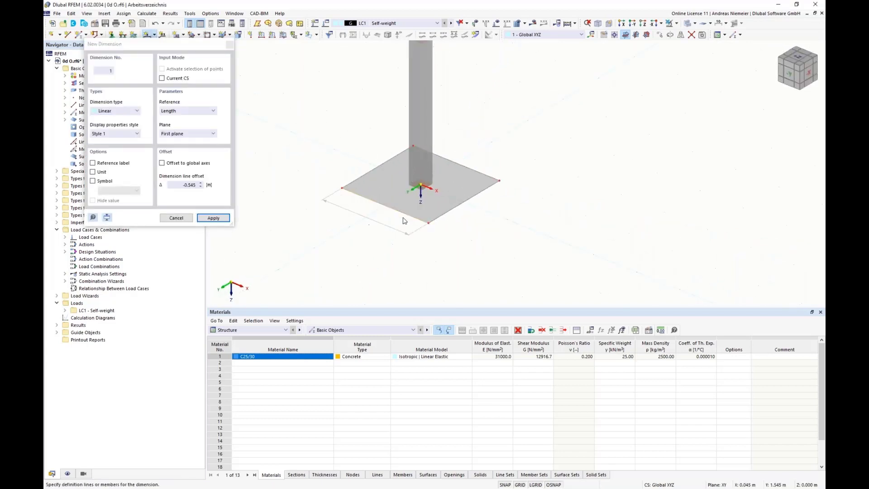
{"action": "left_click", "coordinate": [404, 221]}
{"action": "left_click", "coordinate": [486, 231]}
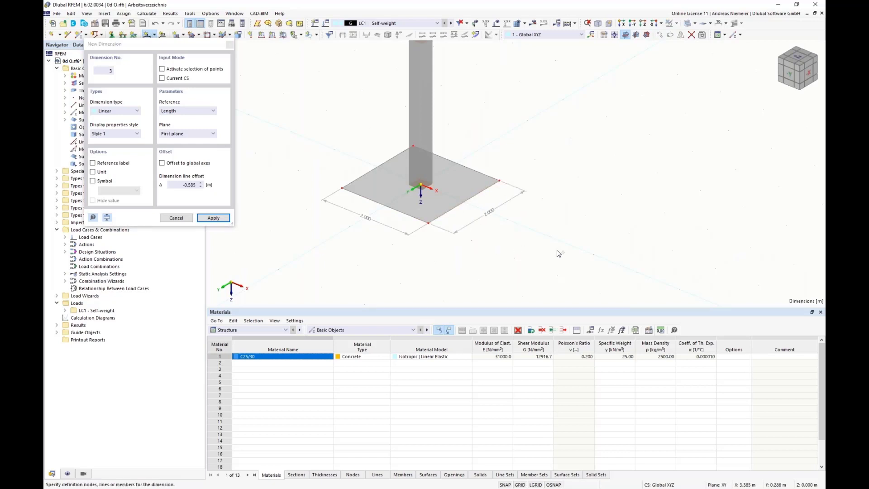
{"action": "key", "text": "Escape"}
{"action": "scroll", "coordinate": [543, 238], "scroll_direction": "down", "scroll_amount": 3}
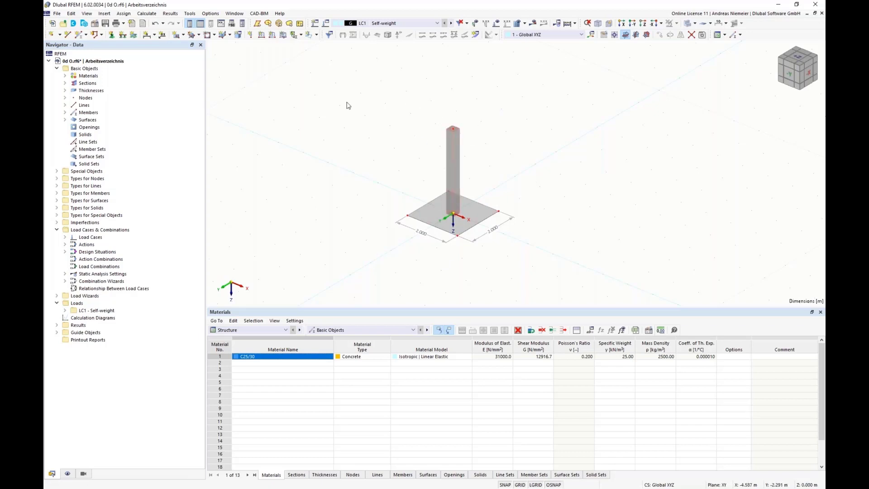
- Define a nodal load in LC1 of type Components with a force Fx of 20 kN
{"action": "left_click", "coordinate": [251, 36]}
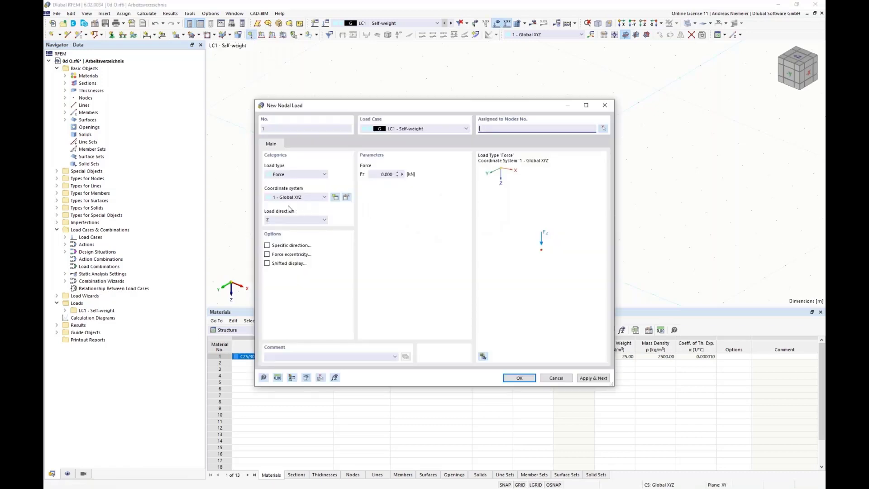
{"action": "left_click", "coordinate": [292, 176]}
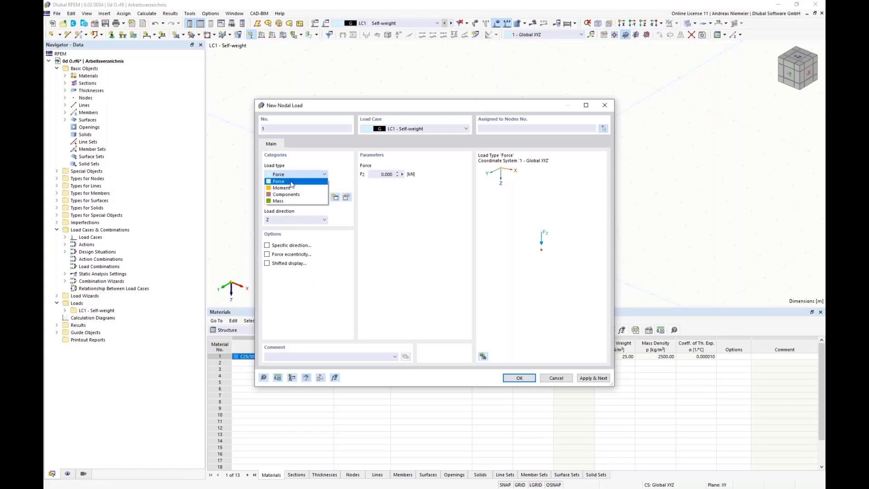
{"action": "left_click", "coordinate": [294, 190]}
{"action": "left_click", "coordinate": [294, 174]}
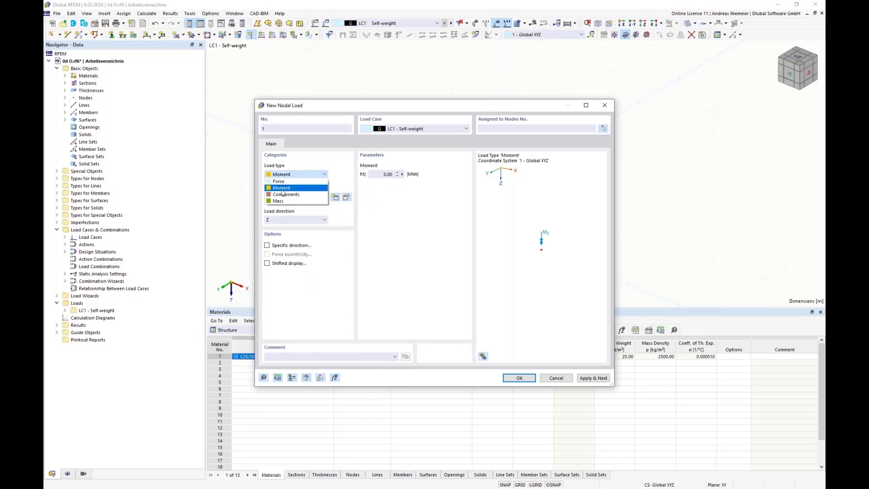
{"action": "left_click", "coordinate": [286, 198]}
{"action": "left_click", "coordinate": [374, 174]}
{"action": "left_click_drag", "start_coordinate": [375, 174], "coordinate": [431, 181]}
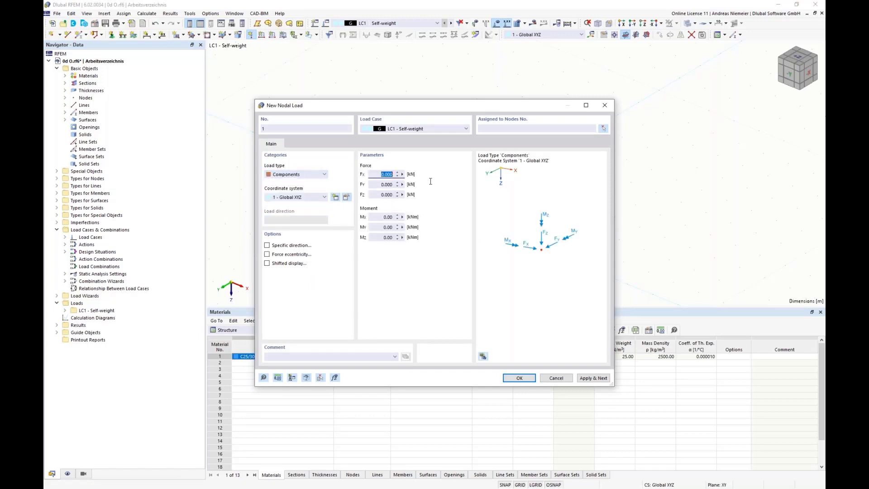
{"action": "type", "text": "20"}
- Assign the nodal load to the top node of the column and confirm it
{"action": "left_click", "coordinate": [604, 128]}
{"action": "left_click", "coordinate": [452, 128]}
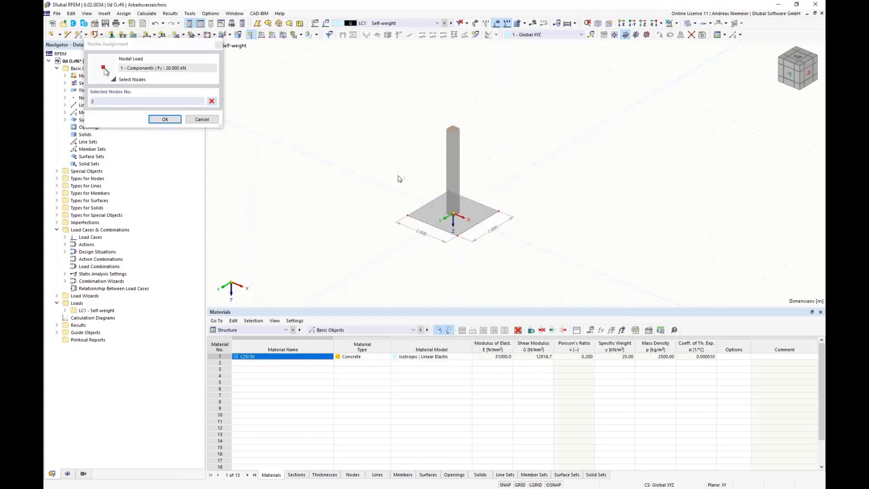
{"action": "left_click", "coordinate": [175, 121]}
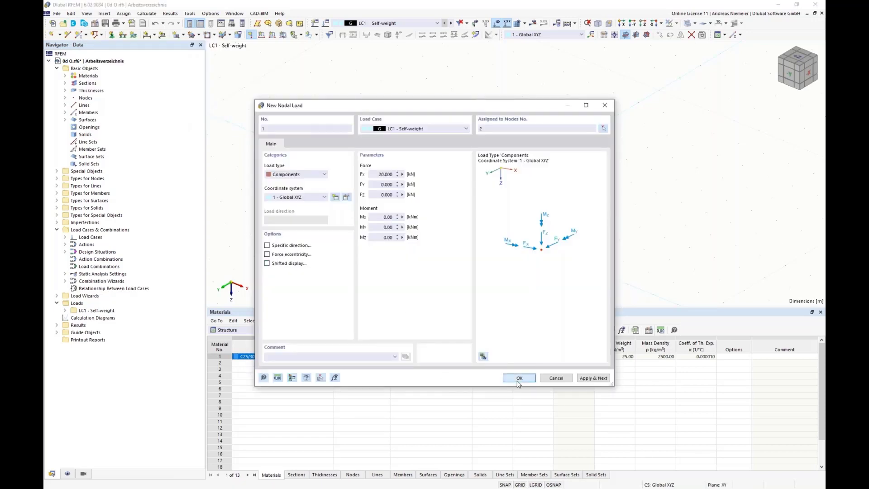
{"action": "left_click", "coordinate": [519, 378]}
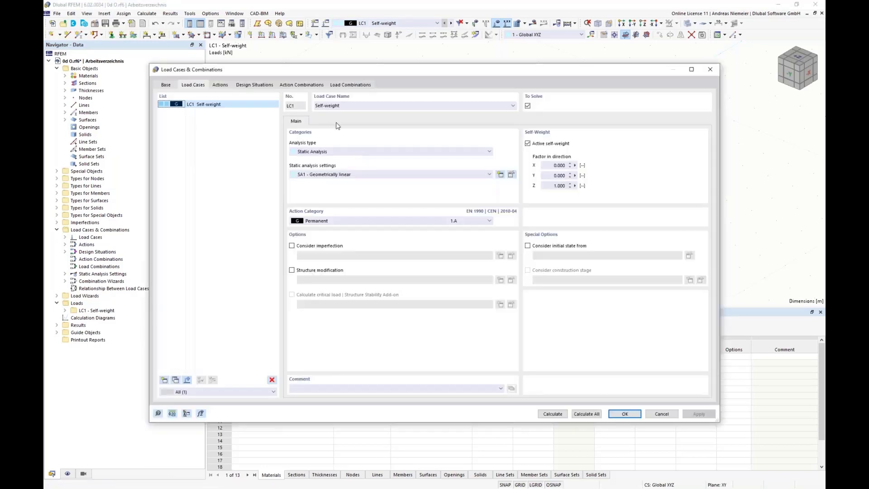
- Disable the combination wizard and the standards for load case classification, then return to the load case settings
{"action": "left_click", "coordinate": [165, 85]}
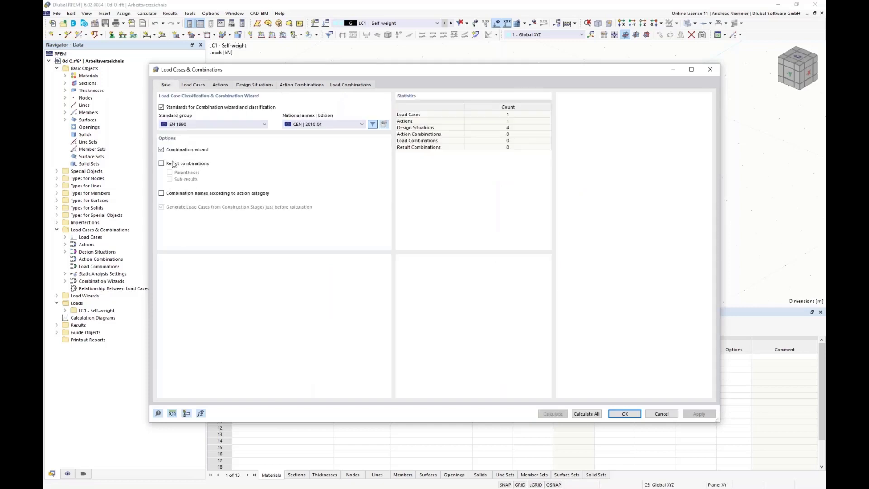
{"action": "left_click", "coordinate": [161, 150]}
{"action": "left_click", "coordinate": [172, 108]}
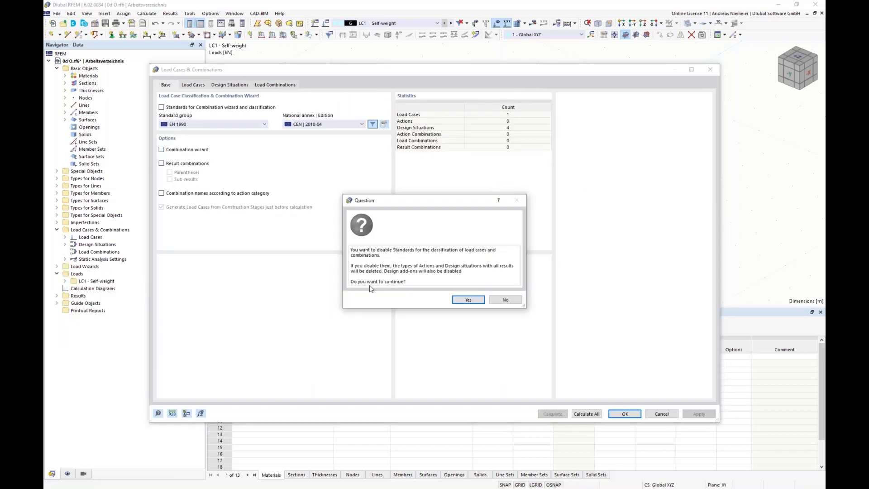
{"action": "left_click", "coordinate": [467, 299]}
{"action": "left_click", "coordinate": [193, 85]}
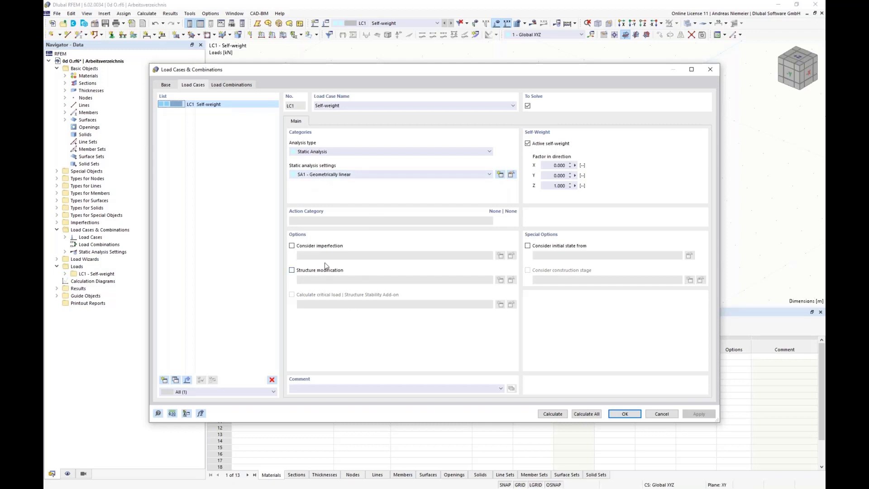
- Accept the load case settings, enable the support option for the base plate surface and start a new surface support
{"action": "left_click", "coordinate": [624, 414]}
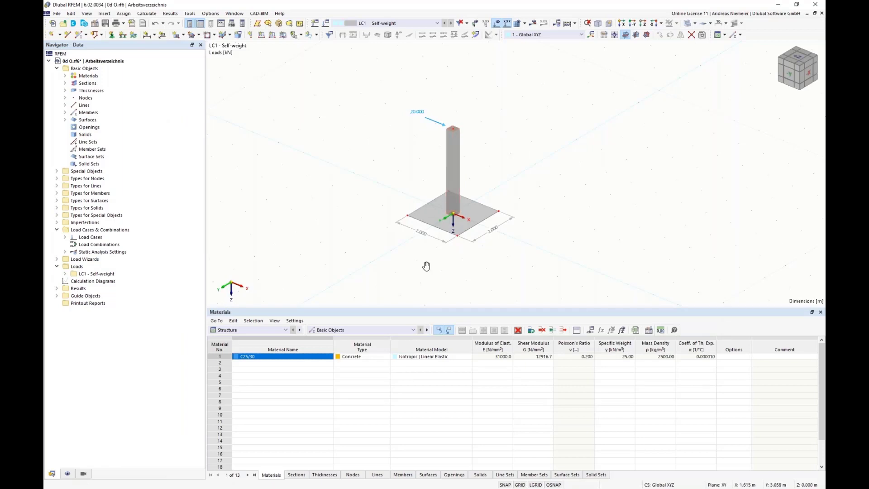
{"action": "middle_click_drag", "start_coordinate": [426, 266], "coordinate": [376, 249]}
{"action": "scroll", "coordinate": [353, 209], "scroll_direction": "up", "scroll_amount": 2}
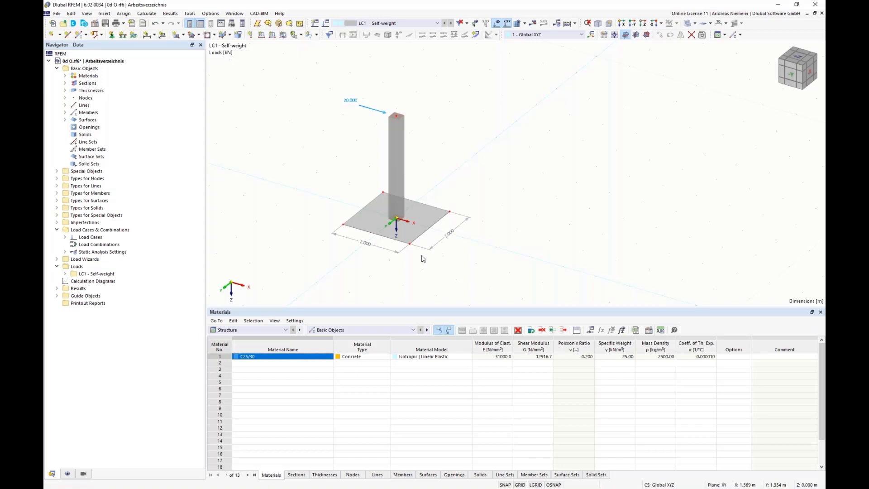
{"action": "double_click", "coordinate": [413, 234]}
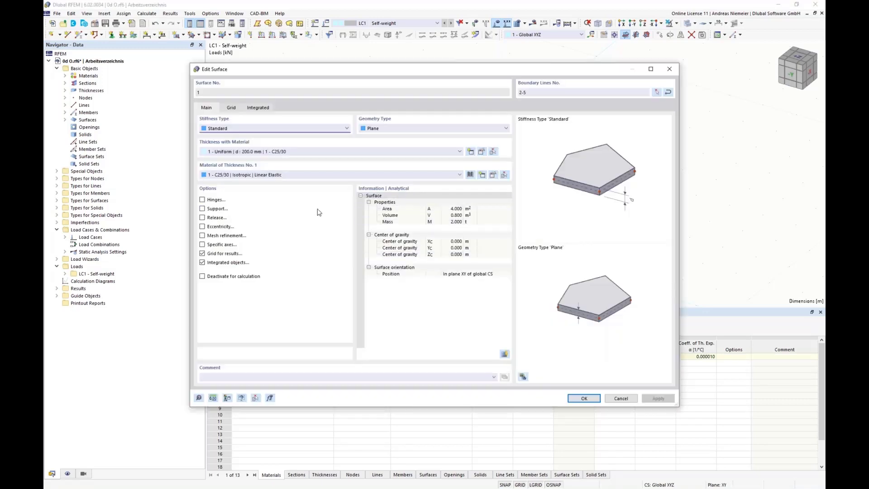
{"action": "left_click", "coordinate": [202, 209]}
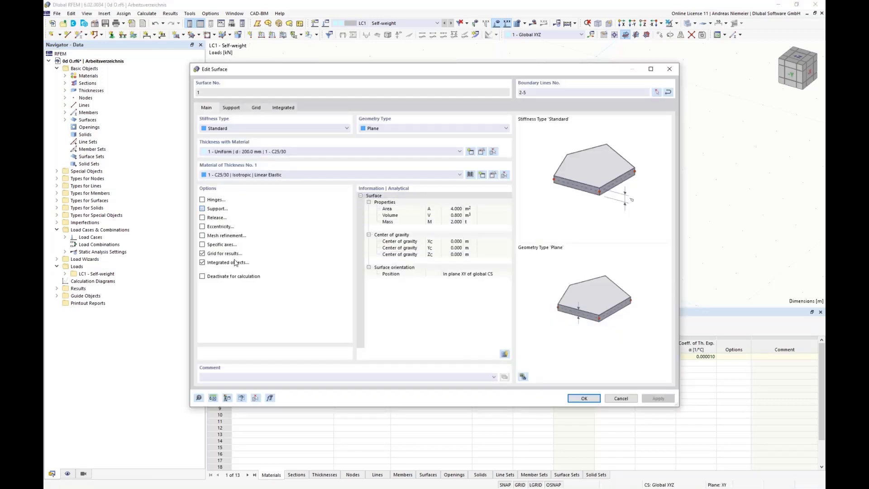
{"action": "left_click", "coordinate": [231, 108]}
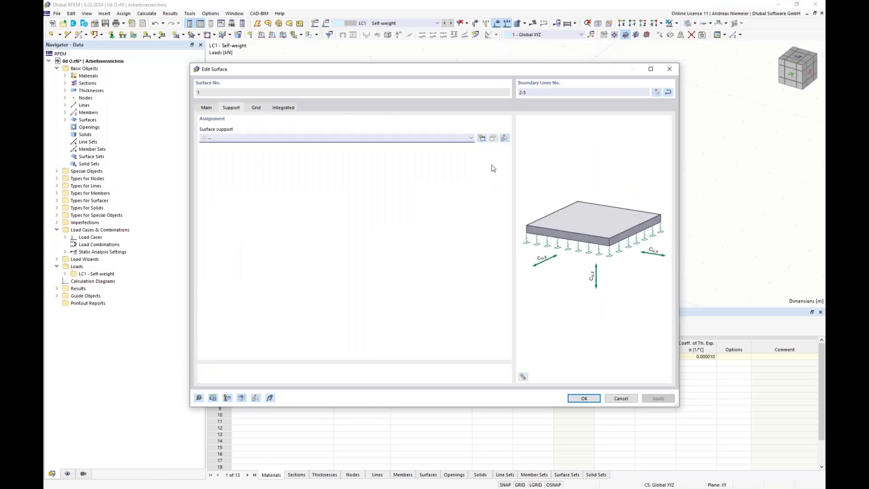
{"action": "left_click", "coordinate": [483, 141]}
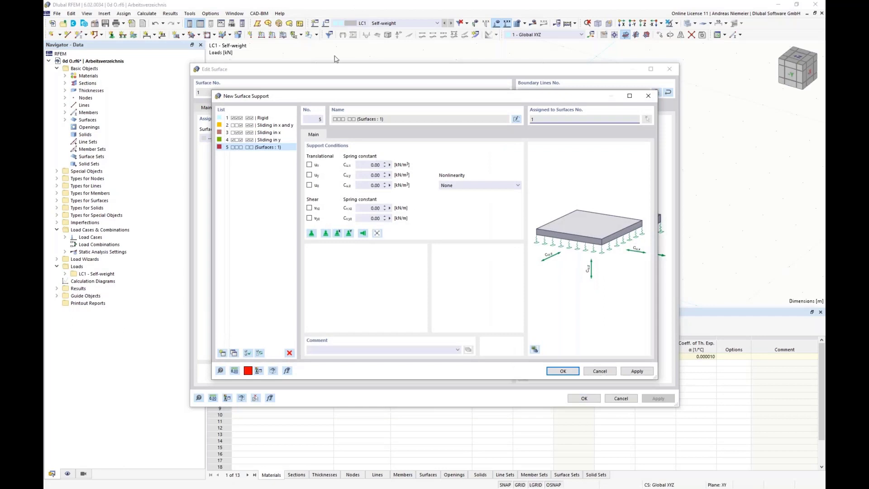
- Fix the surface support in x and y, set its vertical spring constant Cu,z to 100000 kN/m³, and accept the surface changes
{"action": "left_click", "coordinate": [309, 164]}
{"action": "left_click", "coordinate": [310, 174]}
{"action": "left_click", "coordinate": [359, 186]}
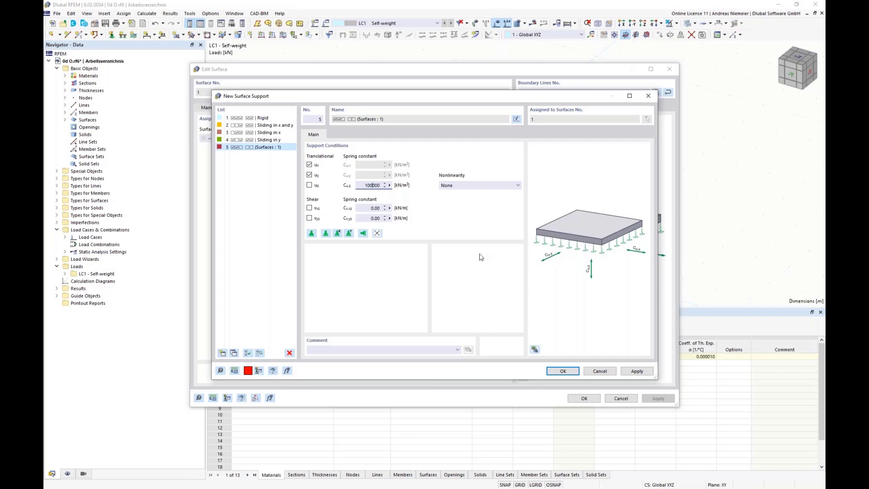
{"action": "left_click", "coordinate": [562, 371]}
{"action": "left_click", "coordinate": [584, 399]}
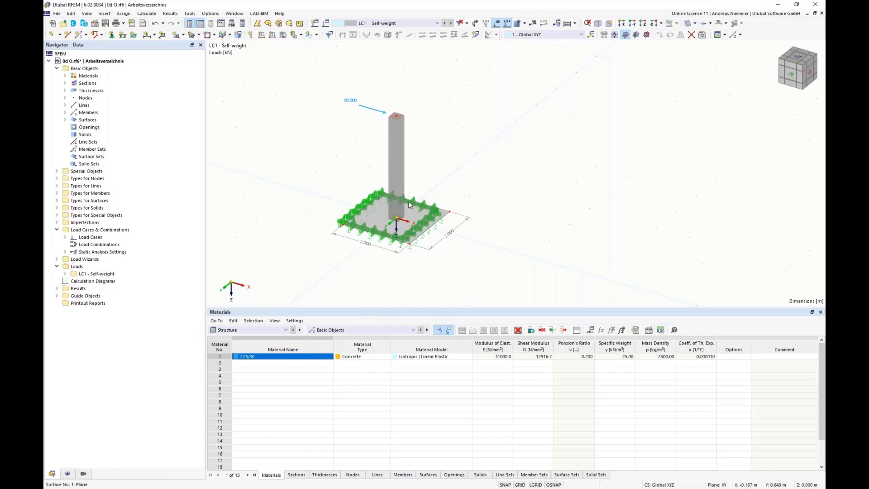
- Run the calculation for LC1 and display the global deformations of the column and base plate
{"action": "left_click", "coordinate": [533, 23]}
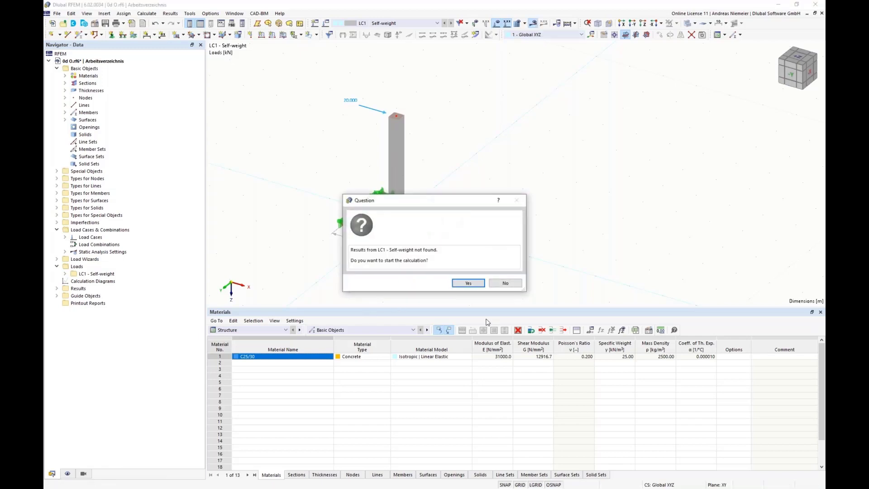
{"action": "left_click", "coordinate": [470, 283]}
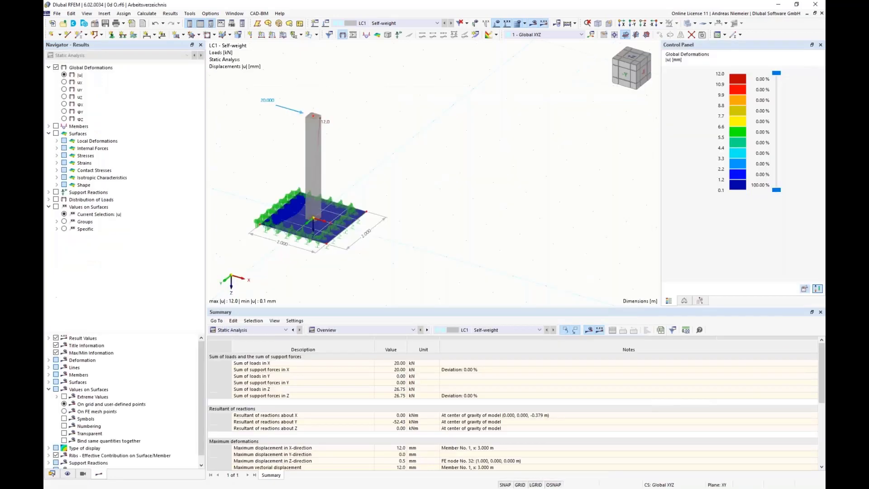
{"action": "scroll", "coordinate": [310, 283], "scroll_direction": "down", "scroll_amount": 1}
{"action": "middle_click_drag", "start_coordinate": [310, 284], "coordinate": [371, 280]}
{"action": "scroll", "coordinate": [371, 279], "scroll_direction": "down", "scroll_amount": 1}
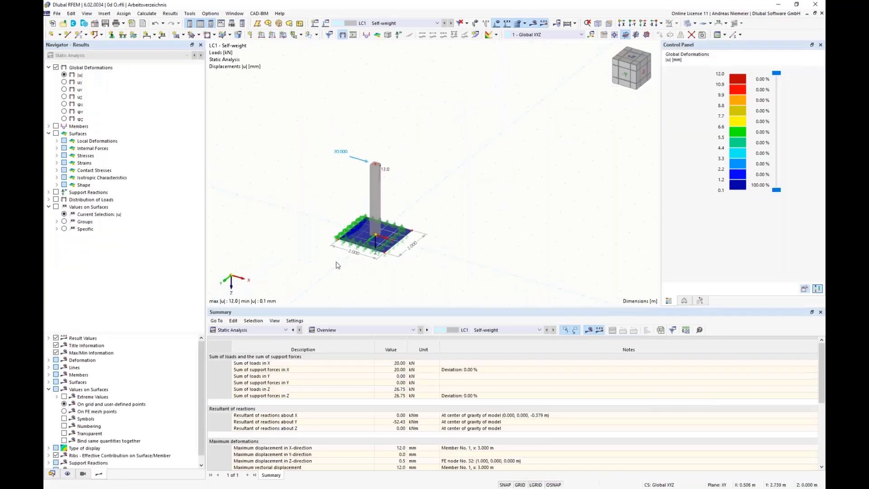
{"action": "scroll", "coordinate": [335, 263], "scroll_direction": "up", "scroll_amount": 3}
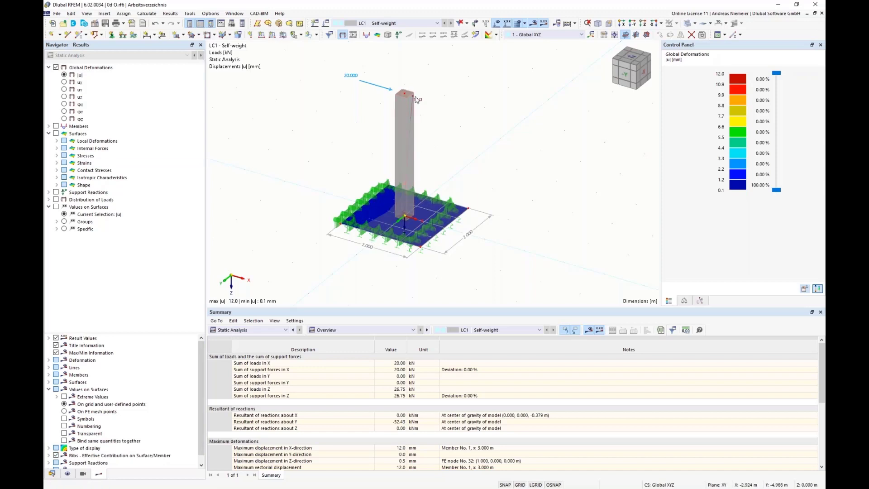
- Display the model as a wireframe so that the column's deformed line can be inspected
{"action": "left_click", "coordinate": [694, 23]}
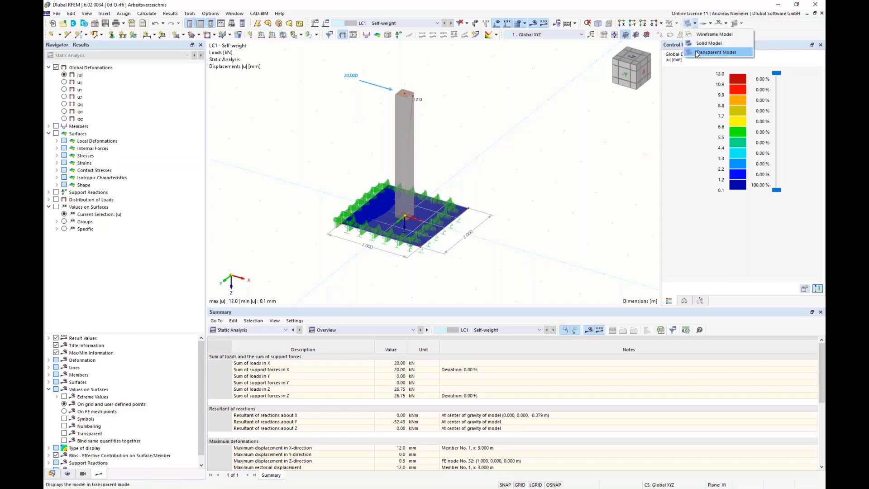
{"action": "left_click", "coordinate": [711, 33]}
{"action": "mouse_move", "coordinate": [385, 270]}
{"action": "middle_mouse_down", "text": "ctrl"}
{"action": "mouse_move", "coordinate": [343, 269]}
{"action": "mouse_move", "coordinate": [380, 267]}
{"action": "middle_mouse_up", "text": "ctrl"}
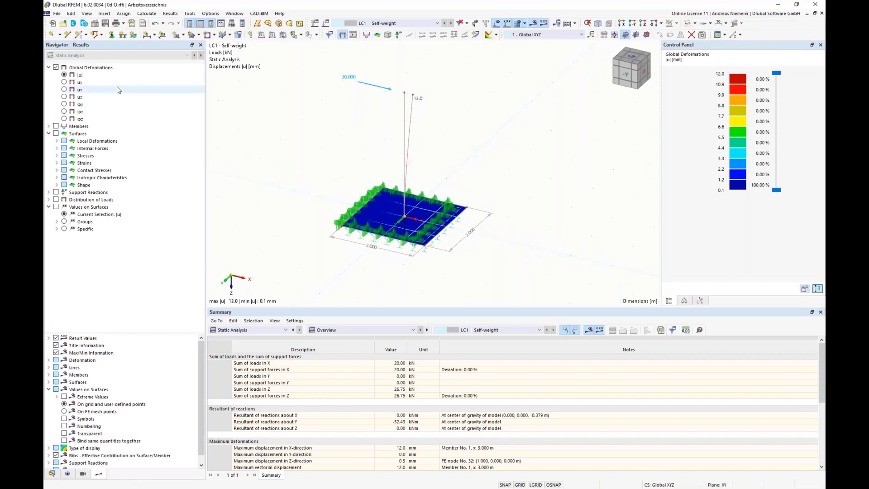
- Display the column's internal force diagrams, first the shear force Vz and finally the bending moment My
{"action": "left_click", "coordinate": [48, 127]}
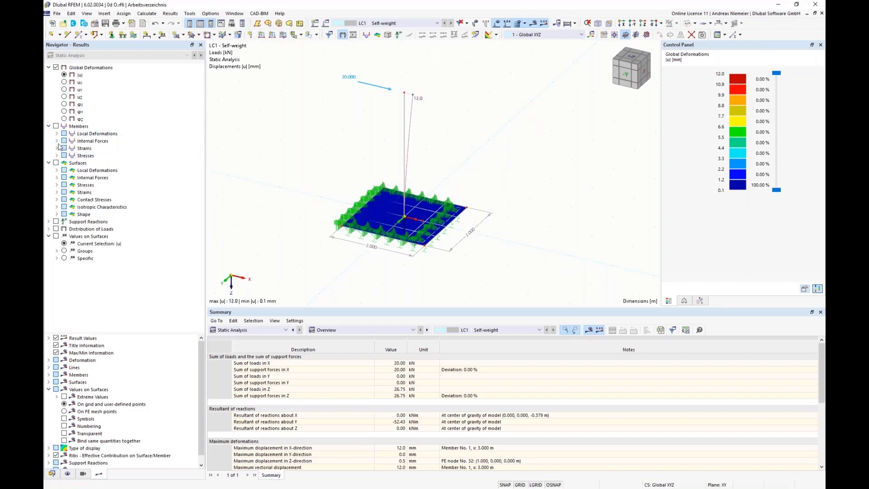
{"action": "left_click", "coordinate": [57, 142]}
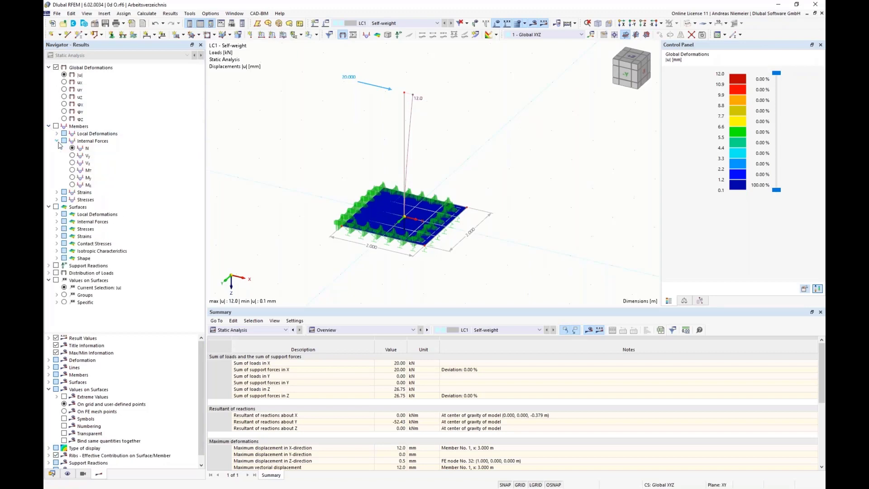
{"action": "left_click", "coordinate": [72, 163]}
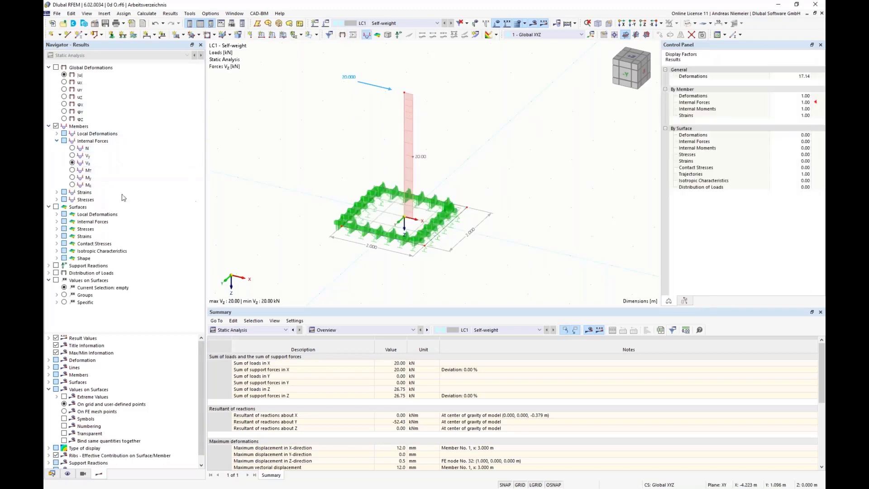
{"action": "left_click", "coordinate": [72, 177]}
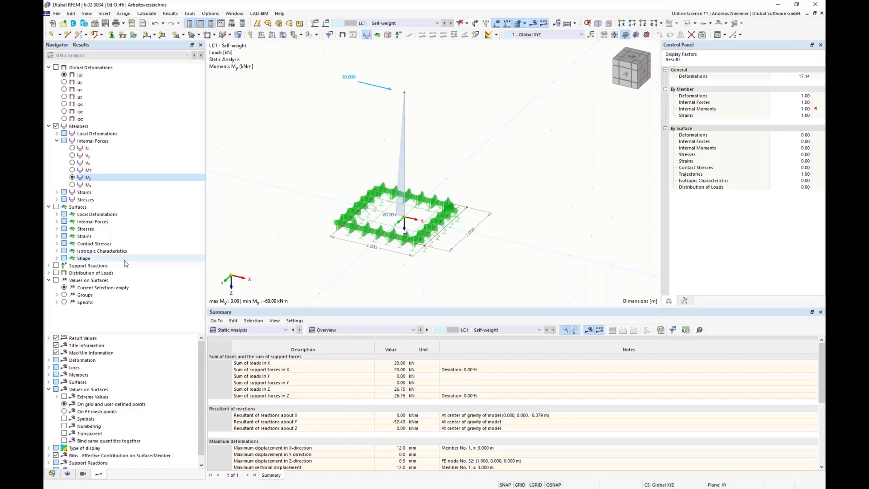
- Display the basic internal force mx on the base plate surface and collapse the list of surface internal forces
{"action": "left_click", "coordinate": [56, 222]}
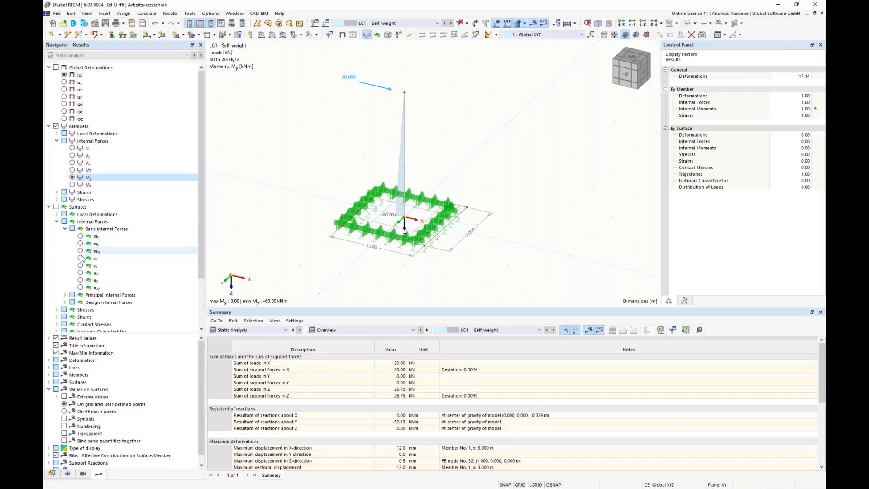
{"action": "left_click", "coordinate": [80, 237]}
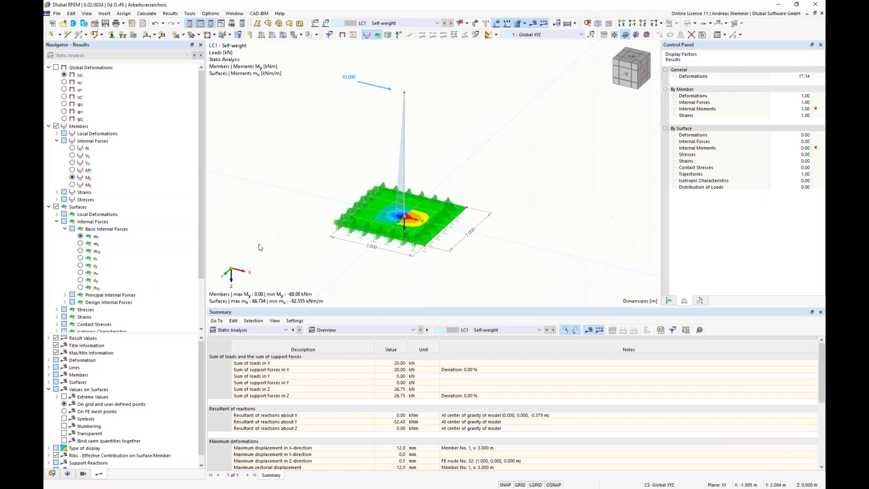
{"action": "scroll", "coordinate": [55, 167], "scroll_direction": "down", "scroll_amount": 3}
{"action": "left_click", "coordinate": [56, 164]}
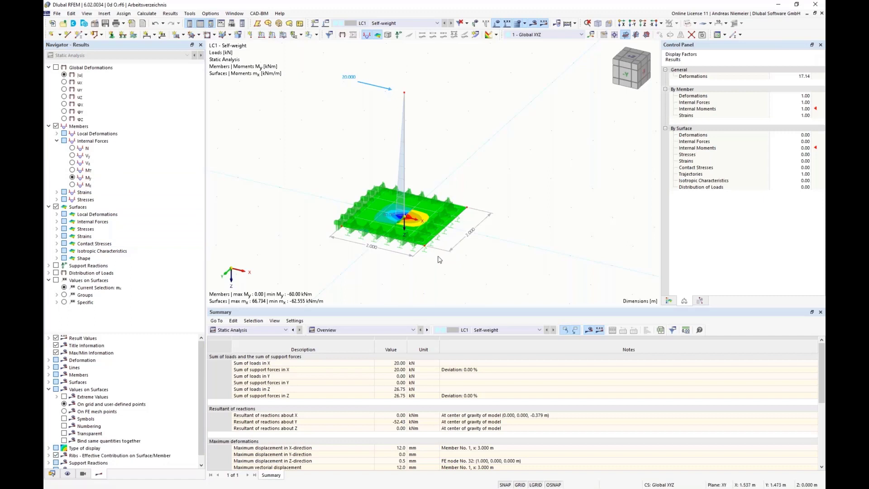
- Display the contact stresses σz beneath the base plate
{"action": "left_click", "coordinate": [56, 243]}
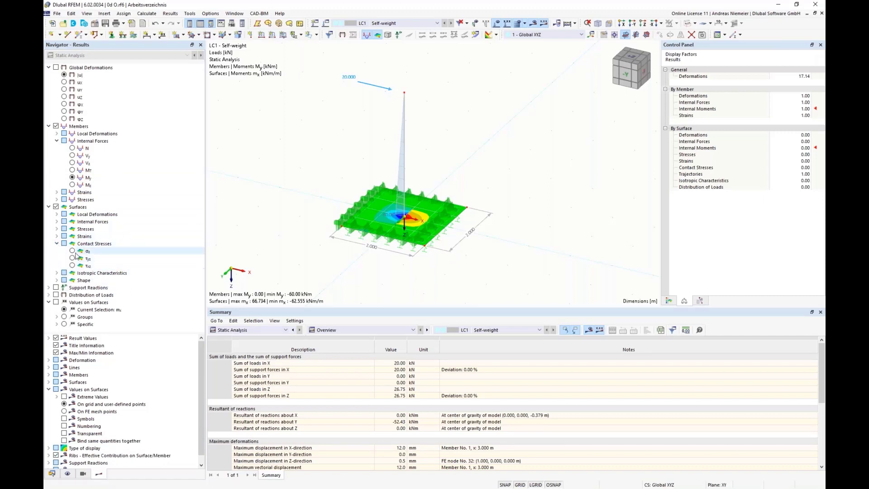
{"action": "left_click", "coordinate": [72, 250]}
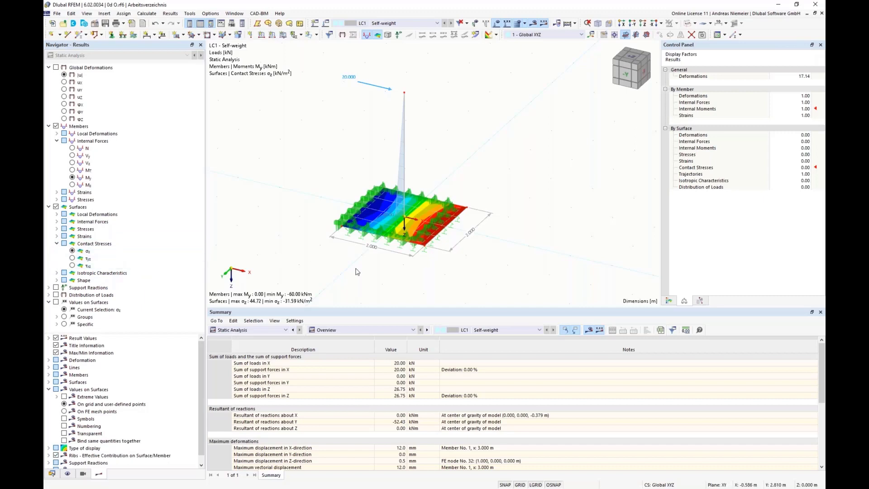
{"action": "middle_click_drag", "start_coordinate": [471, 262], "coordinate": [470, 236]}
{"action": "scroll", "coordinate": [470, 235], "scroll_direction": "down", "scroll_amount": 1}
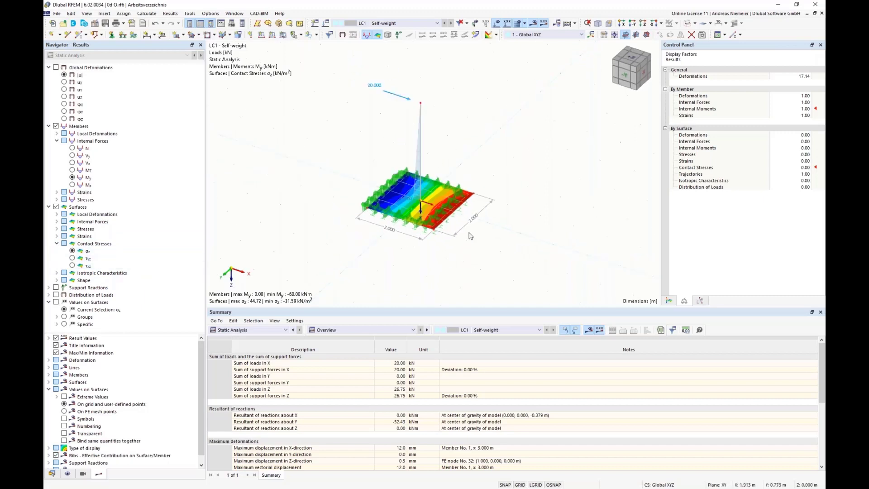
- Hide the types-for-surfaces symbols covering the base plate and show the color scale for the contact stresses
{"action": "left_click", "coordinate": [68, 473]}
{"action": "scroll", "coordinate": [137, 181], "scroll_direction": "up", "scroll_amount": 11}
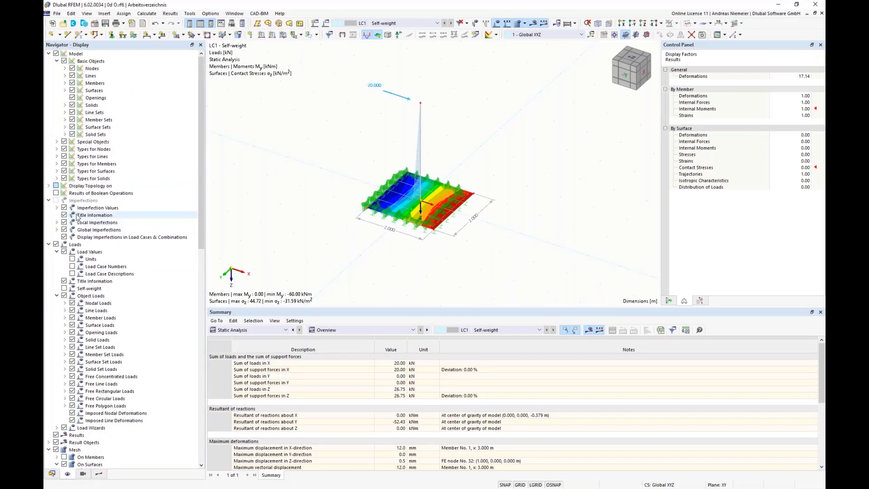
{"action": "left_click", "coordinate": [64, 171]}
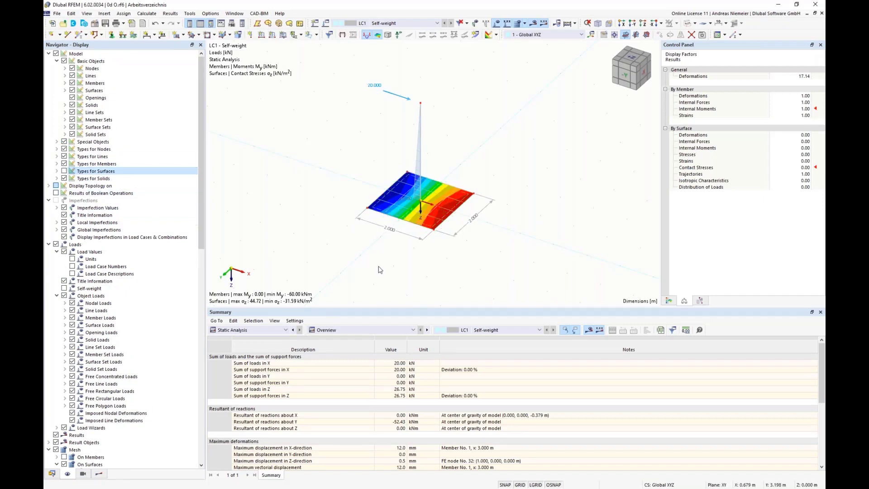
{"action": "scroll", "coordinate": [347, 231], "scroll_direction": "up", "scroll_amount": 3}
{"action": "scroll", "coordinate": [519, 214], "scroll_direction": "up", "scroll_amount": 1}
{"action": "middle_click_drag", "start_coordinate": [520, 214], "coordinate": [507, 225]}
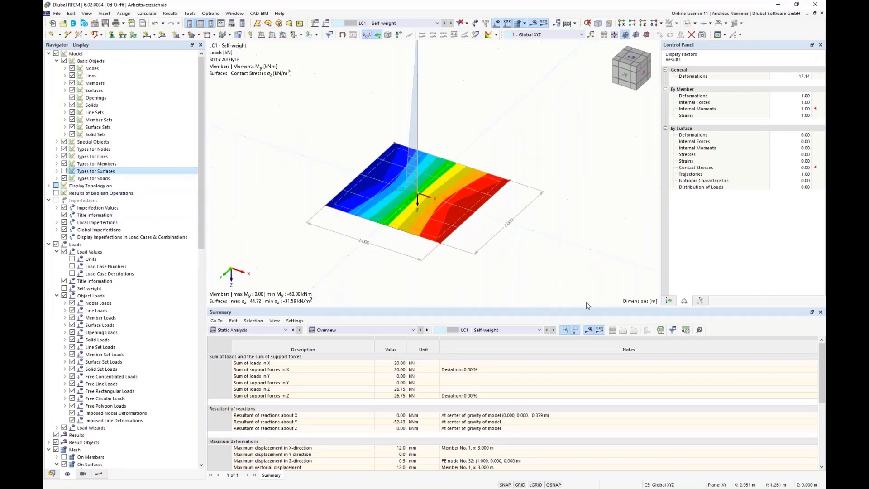
{"action": "left_click", "coordinate": [668, 301]}
{"action": "scroll", "coordinate": [420, 207], "scroll_direction": "down", "scroll_amount": 2}
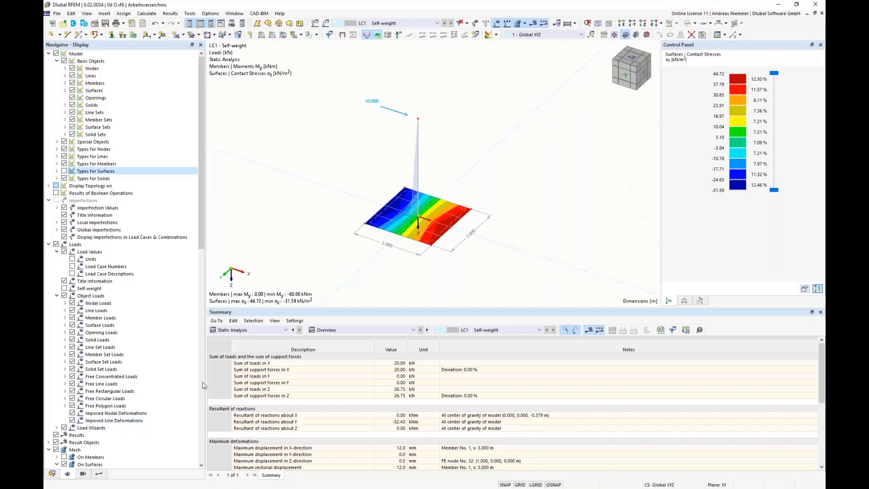
- Switch the table to the structure data for types for surfaces to list the surface supports
{"action": "left_click", "coordinate": [253, 330]}
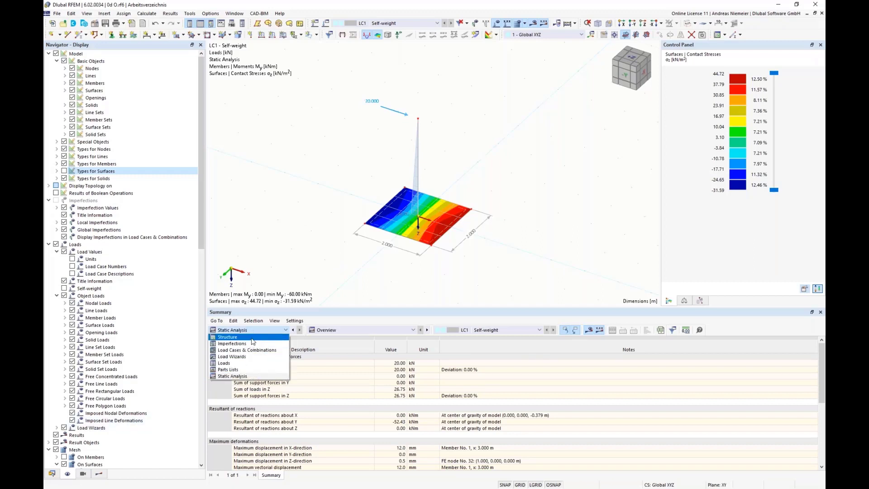
{"action": "left_click", "coordinate": [252, 337]}
{"action": "left_click", "coordinate": [355, 330]}
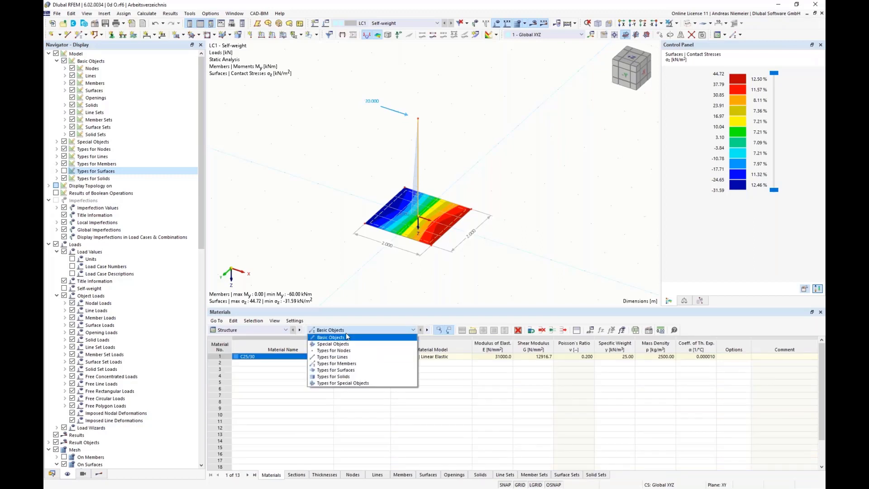
{"action": "left_click", "coordinate": [351, 371]}
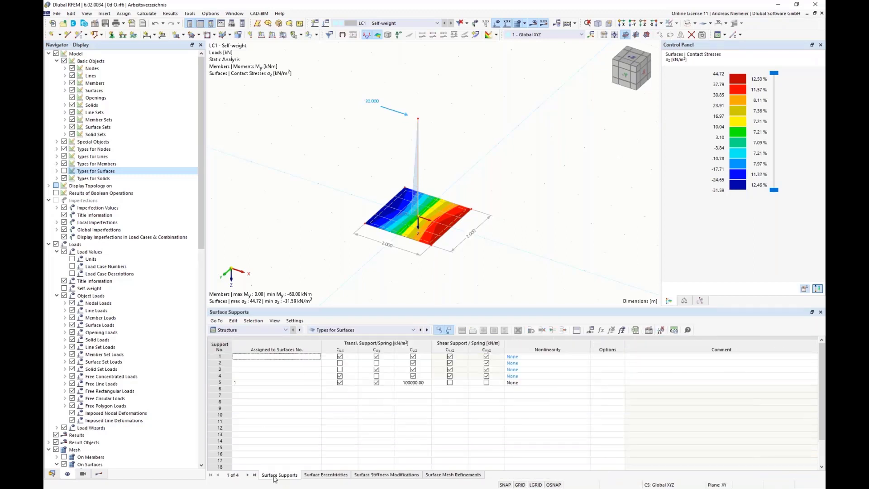
- Delete the unassigned surface supports 1 to 4 and remove their empty rows so the base plate support becomes No. 1
{"action": "left_click_drag", "start_coordinate": [220, 356], "coordinate": [220, 376]}
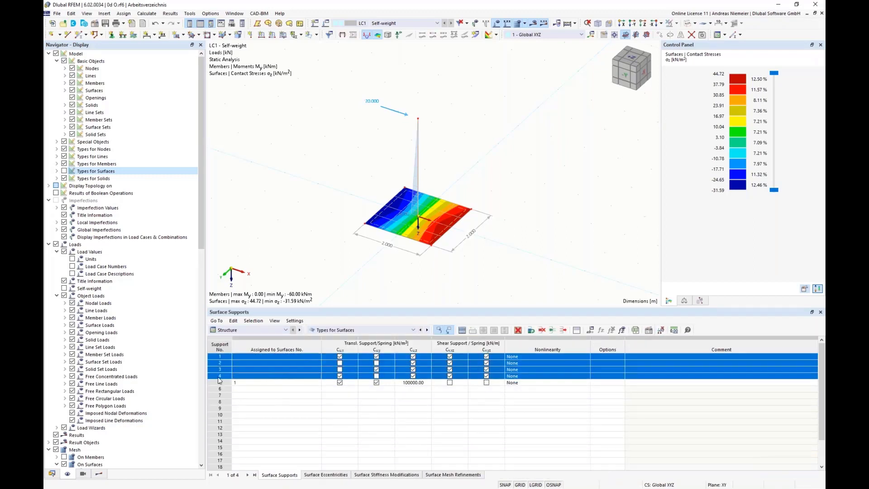
{"action": "left_click", "coordinate": [518, 330]}
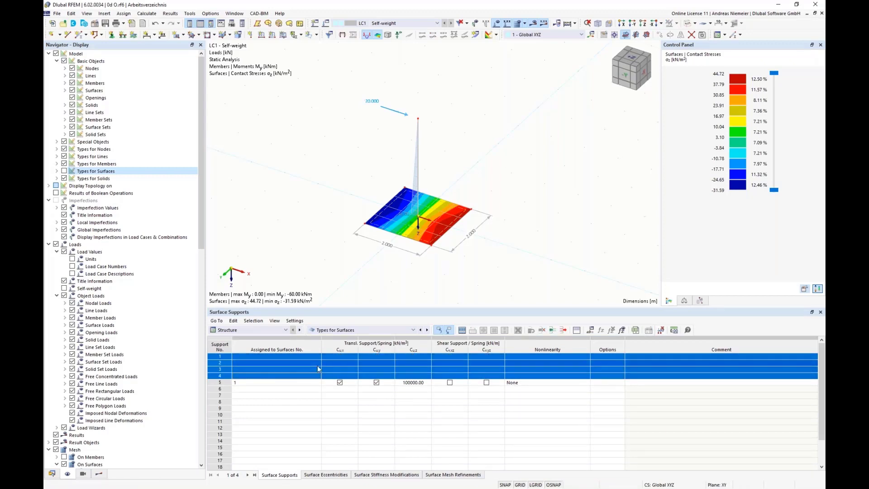
{"action": "left_click", "coordinate": [563, 330]}
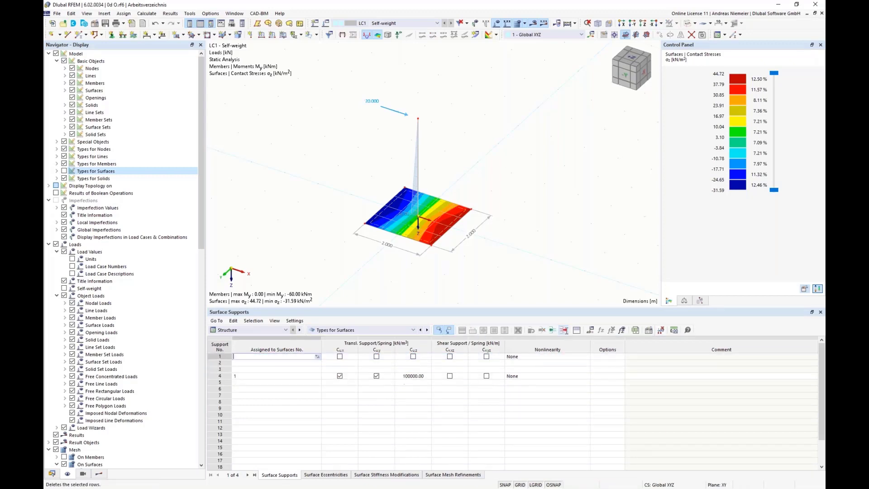
{"action": "left_click", "coordinate": [563, 330]}
{"action": "left_click", "coordinate": [563, 330]}
{"action": "left_click", "coordinate": [563, 330]}
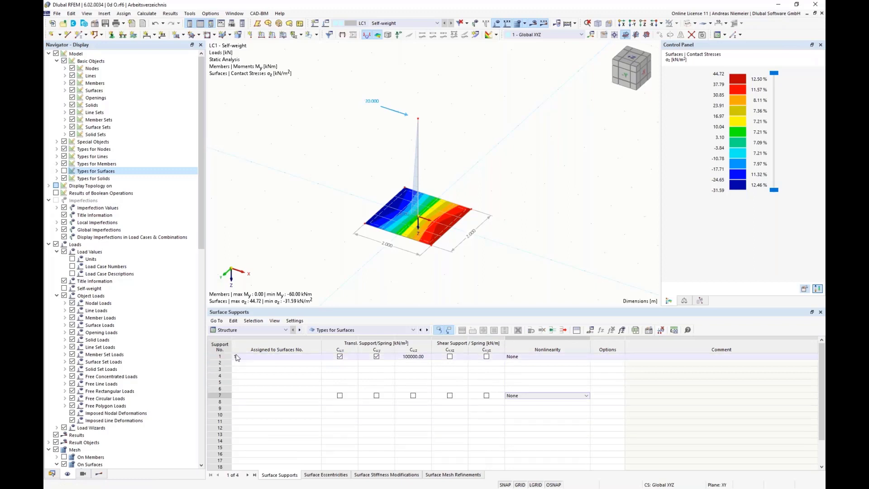
- Set the nonlinearity of surface support No. 1 to Failure if negative contact stress σz
{"action": "left_click", "coordinate": [555, 356]}
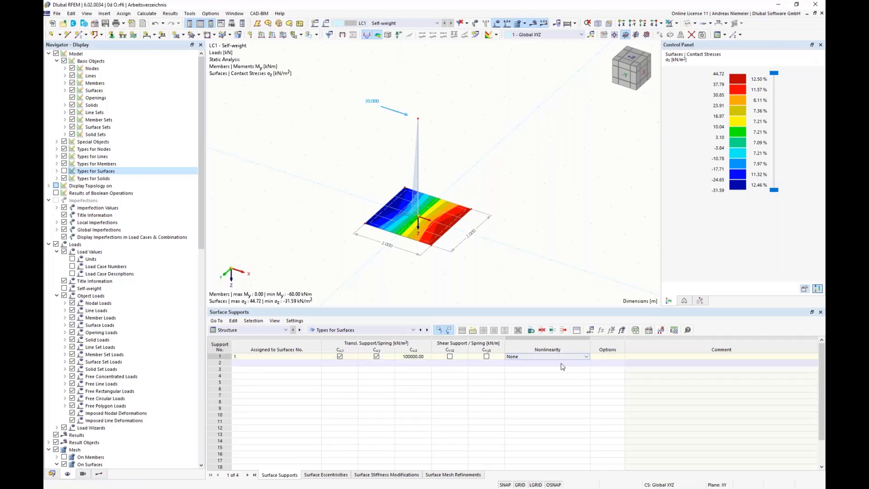
{"action": "left_click", "coordinate": [587, 357]}
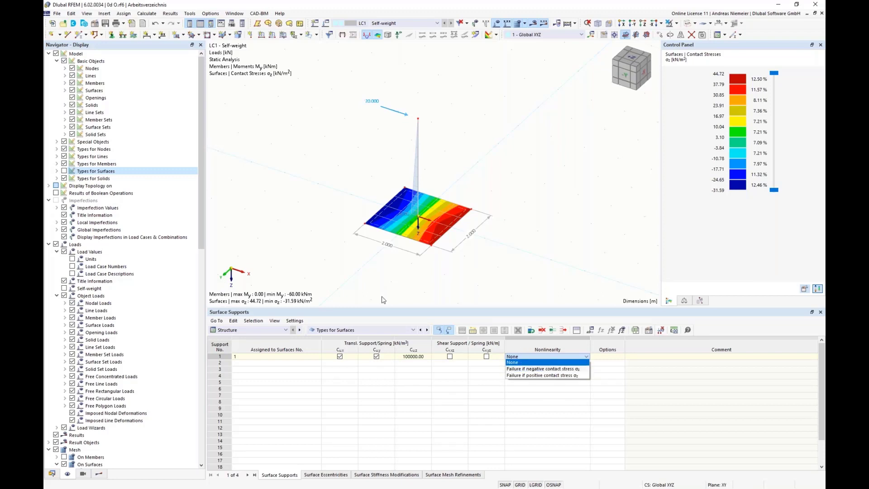
{"action": "left_click", "coordinate": [558, 369]}
{"action": "left_click", "coordinate": [554, 356]}
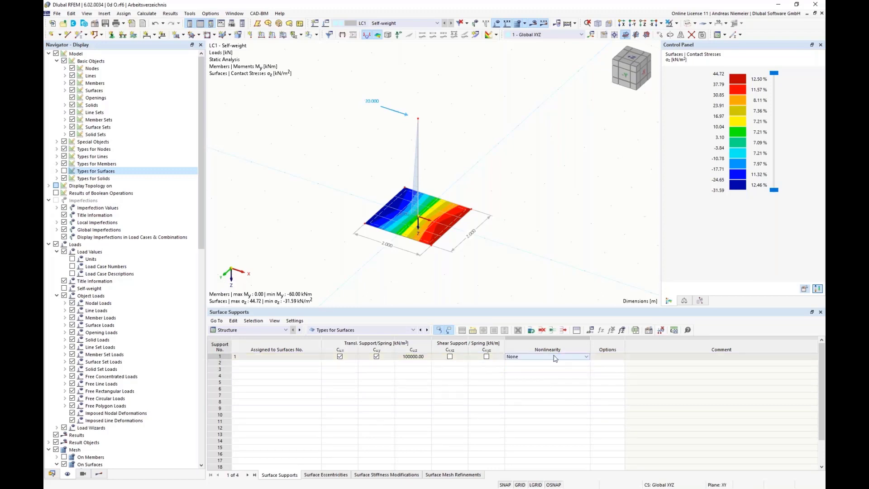
{"action": "left_click", "coordinate": [555, 358]}
{"action": "left_click", "coordinate": [530, 370]}
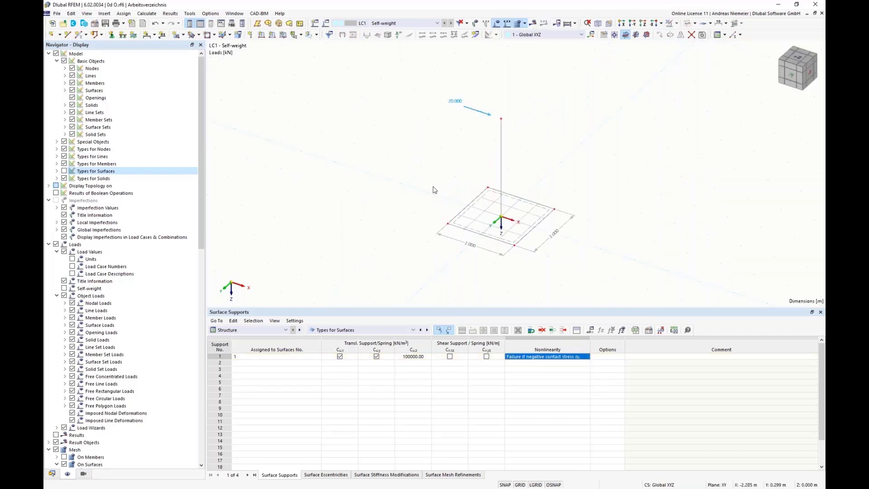
- Recalculate load case LC1 with the nonlinear surface support and acknowledge the calculation message
{"action": "left_click", "coordinate": [534, 23]}
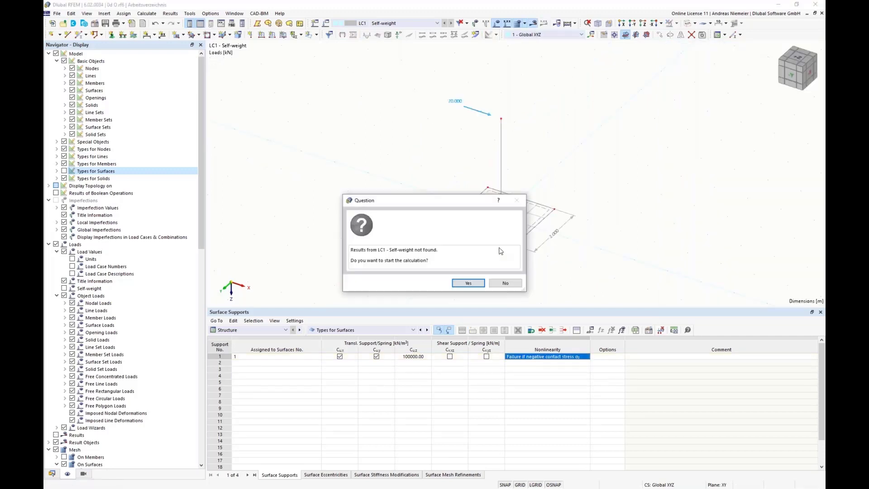
{"action": "left_click", "coordinate": [468, 282]}
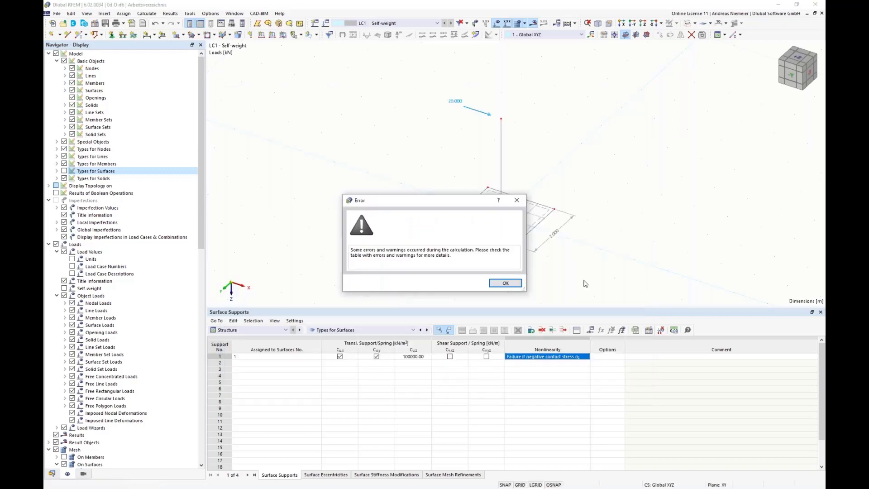
{"action": "left_click", "coordinate": [498, 286]}
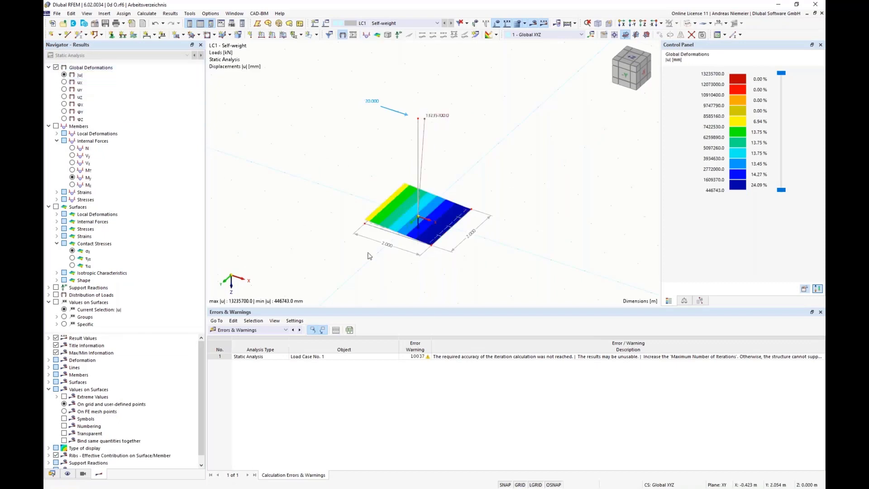
- View the column from the -Y side and display the member moments My instead of the global deformations
{"action": "left_click", "coordinate": [626, 80]}
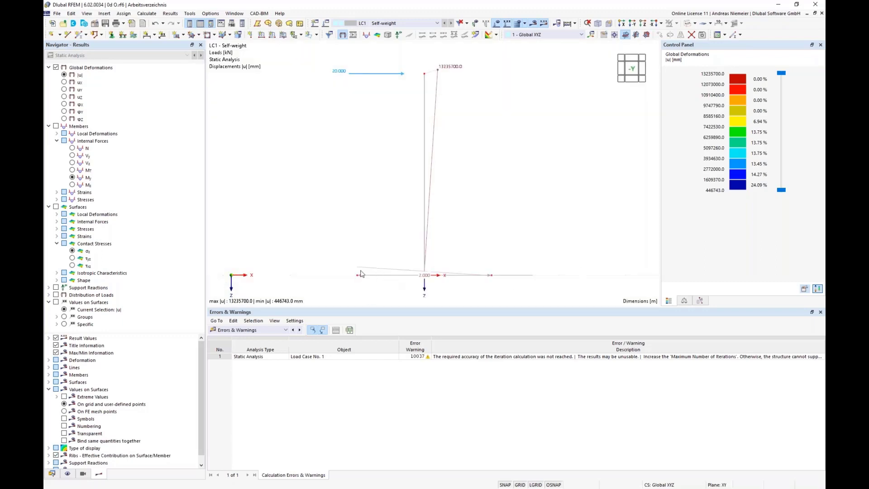
{"action": "scroll", "coordinate": [360, 283], "scroll_direction": "up", "scroll_amount": 1}
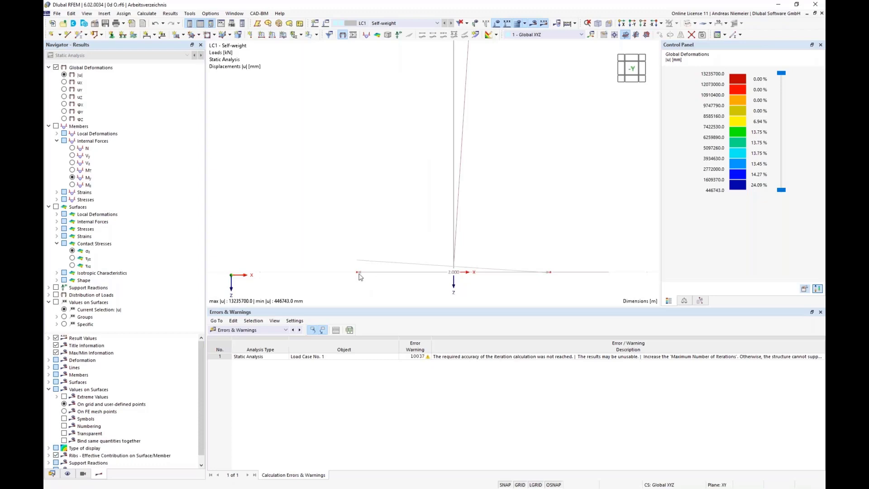
{"action": "scroll", "coordinate": [360, 281], "scroll_direction": "down", "scroll_amount": 1}
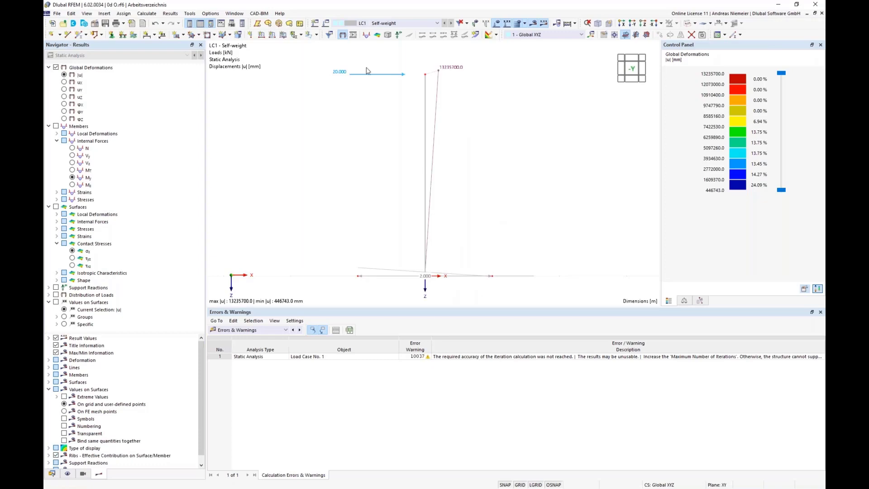
{"action": "left_click", "coordinate": [72, 177]}
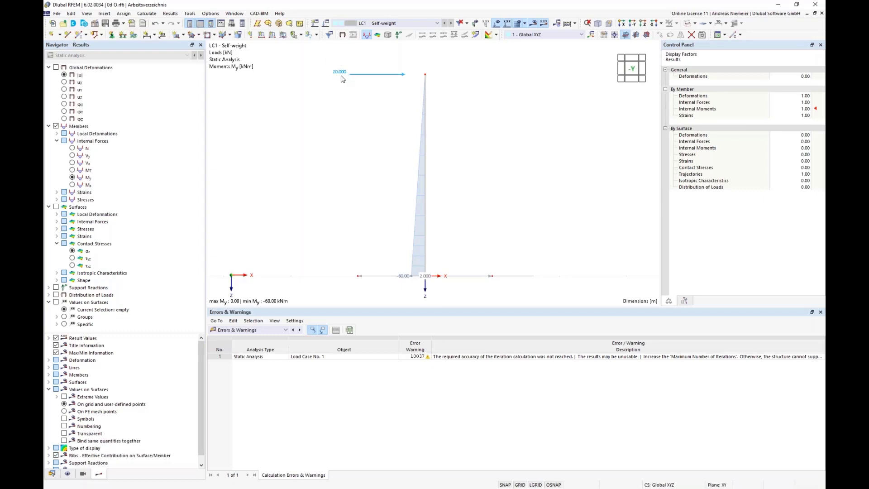
{"action": "middle_click_drag", "start_coordinate": [525, 197], "coordinate": [540, 137], "text": "ctrl"}
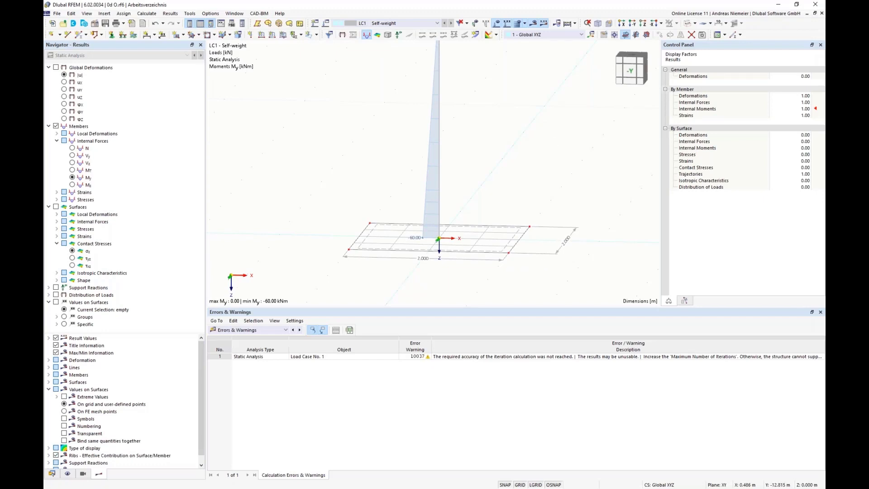
{"action": "middle_click_drag", "start_coordinate": [590, 144], "coordinate": [591, 147], "text": "ctrl"}
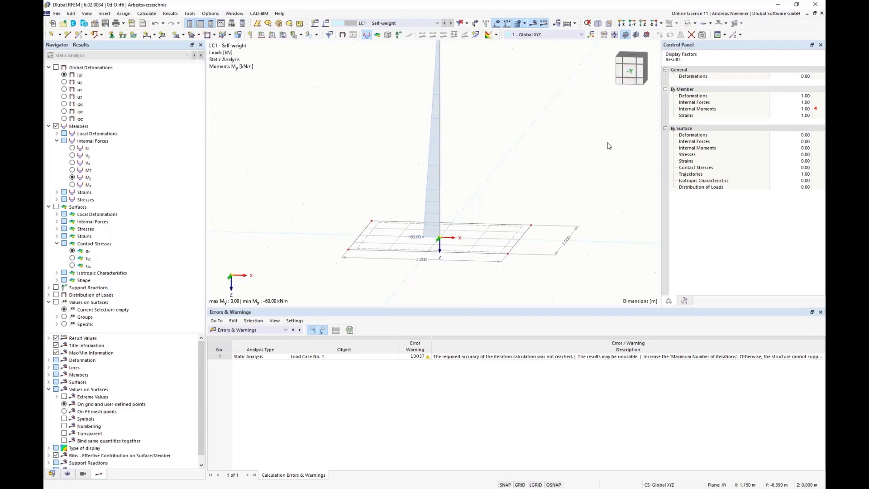
{"action": "left_click", "coordinate": [631, 71]}
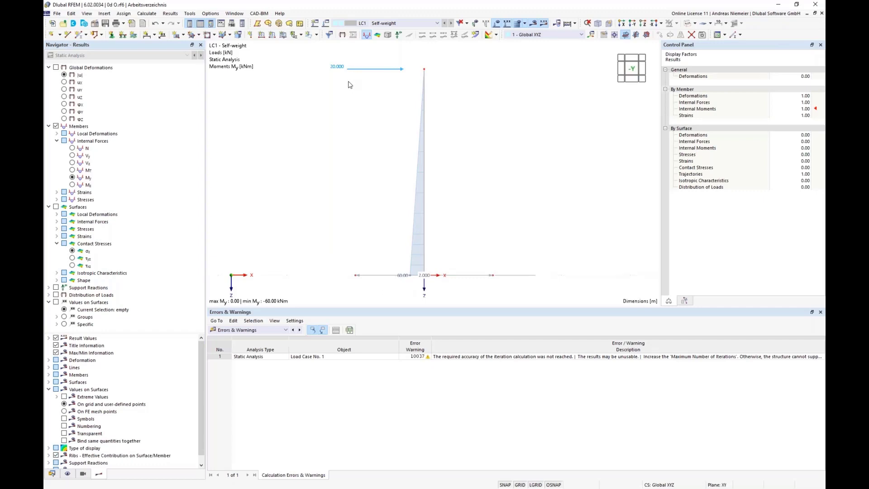
- Capture a screenshot region of the column with its load, moment diagram and base plate into Snagit Editor
{"action": "key", "text": "Print"}
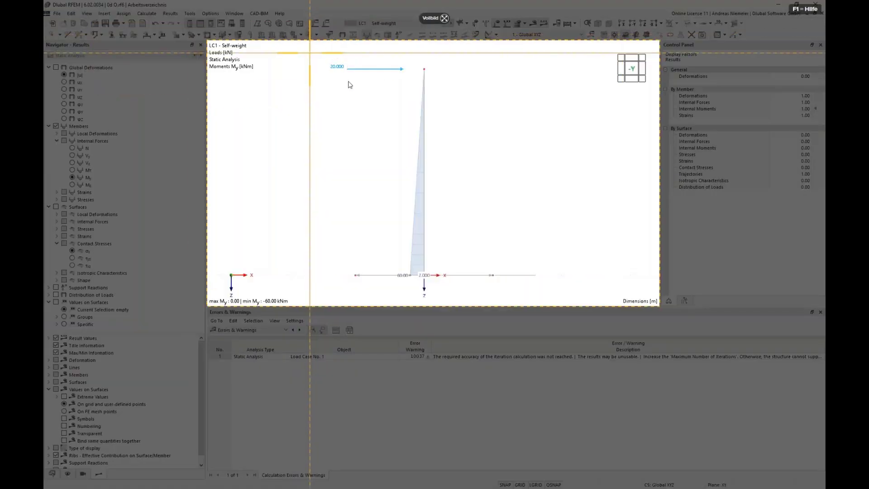
{"action": "left_click_drag", "start_coordinate": [310, 52], "coordinate": [539, 302]}
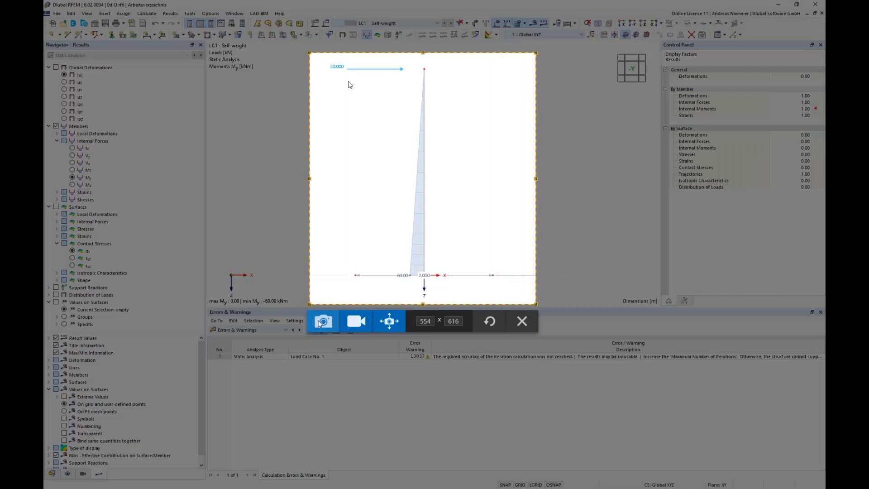
{"action": "left_click", "coordinate": [322, 322]}
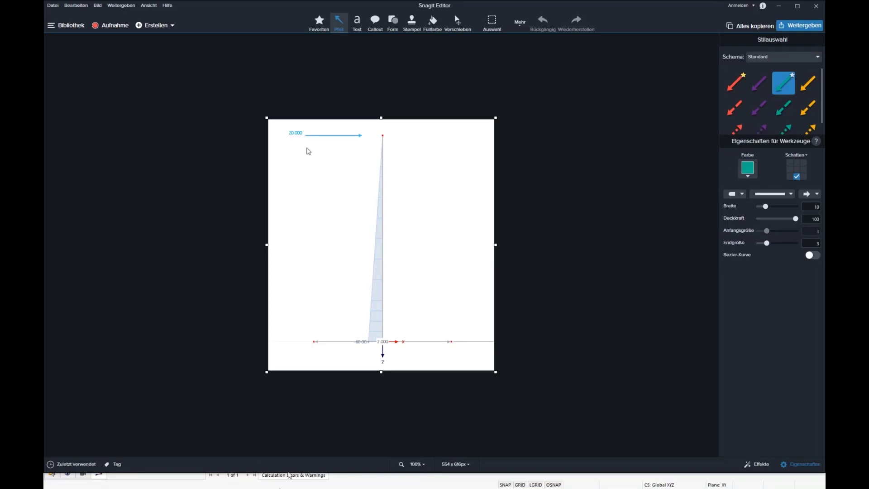
- Switch back to RFEM and show the Static Analysis results summary in the table
{"action": "key", "text": "alt+Tab"}
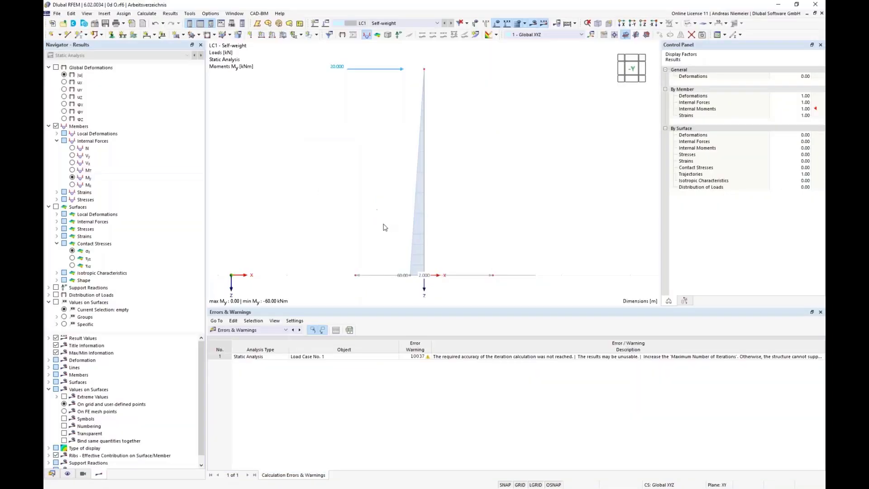
{"action": "left_click", "coordinate": [261, 330]}
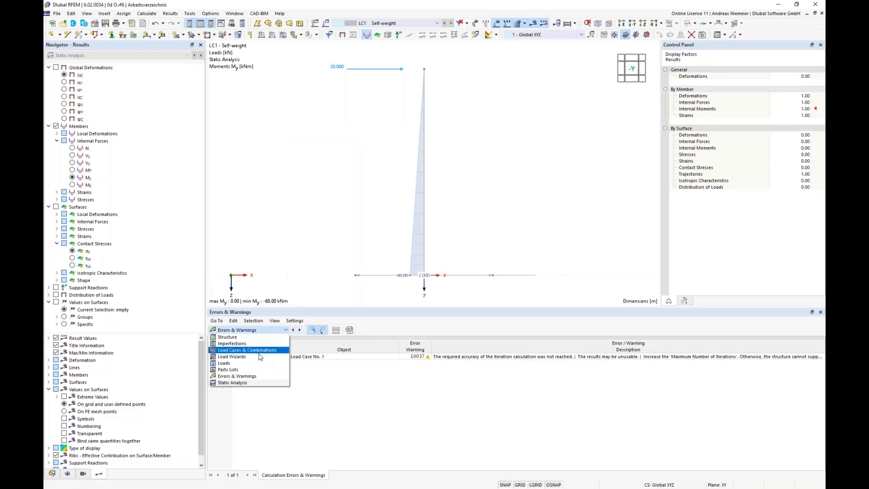
{"action": "left_click", "coordinate": [257, 384]}
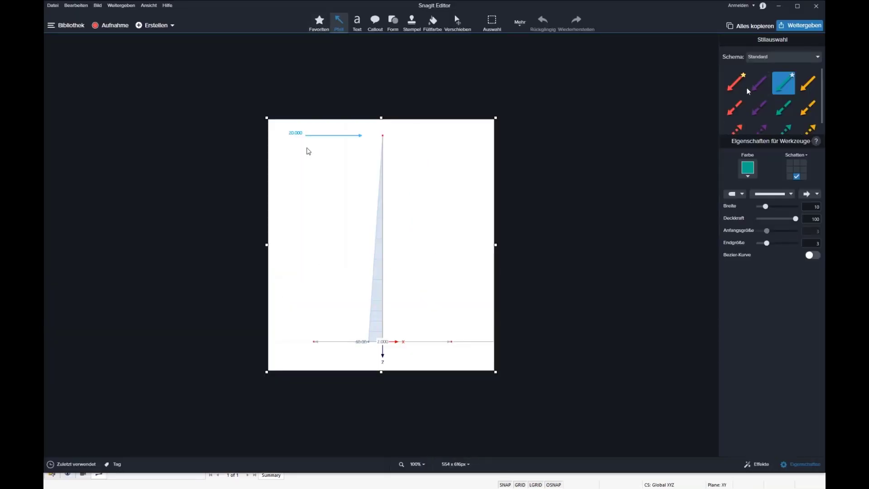
- In Snagit Editor, draw a purple downward arrow below the column base, a red downward arrow at the plate's +X edge and a red upward arrow at the column
{"action": "left_click", "coordinate": [759, 83]}
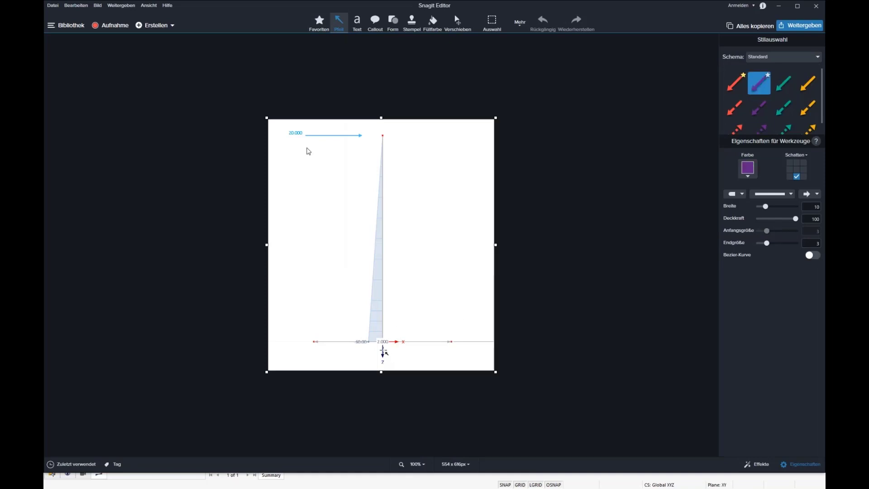
{"action": "left_click_drag", "start_coordinate": [382, 338], "coordinate": [382, 414]}
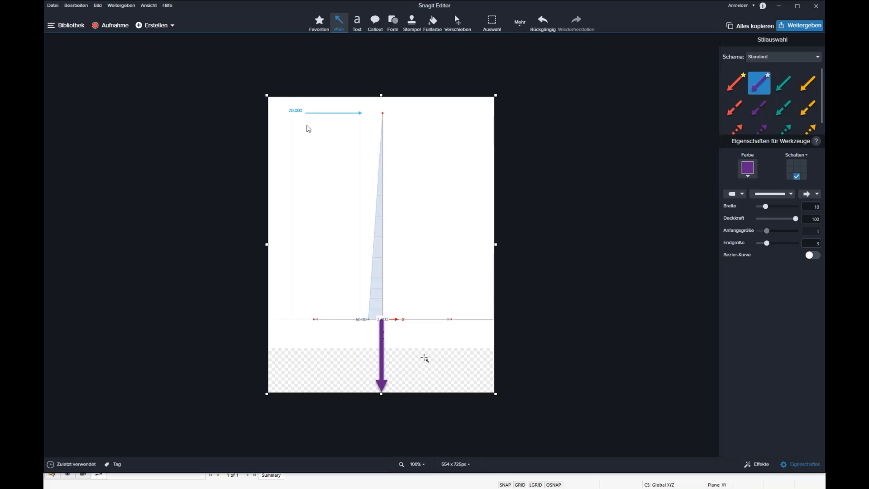
{"action": "left_click", "coordinate": [734, 86]}
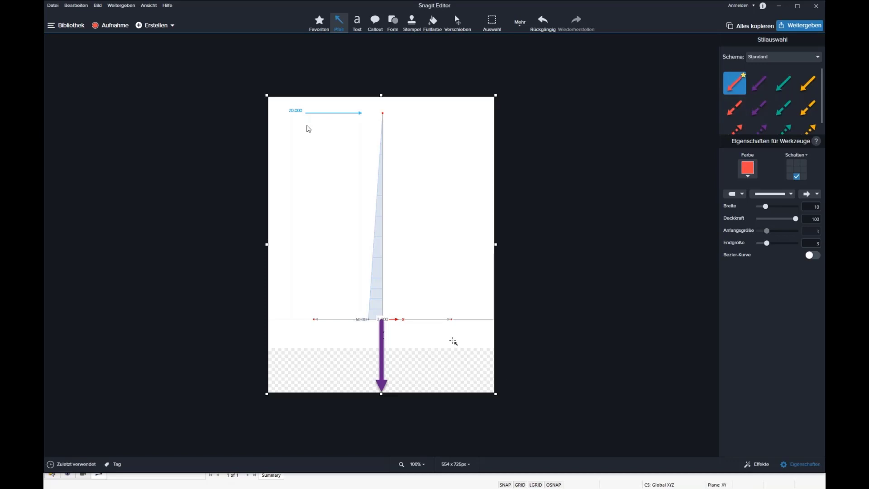
{"action": "left_click_drag", "start_coordinate": [451, 277], "coordinate": [451, 318]}
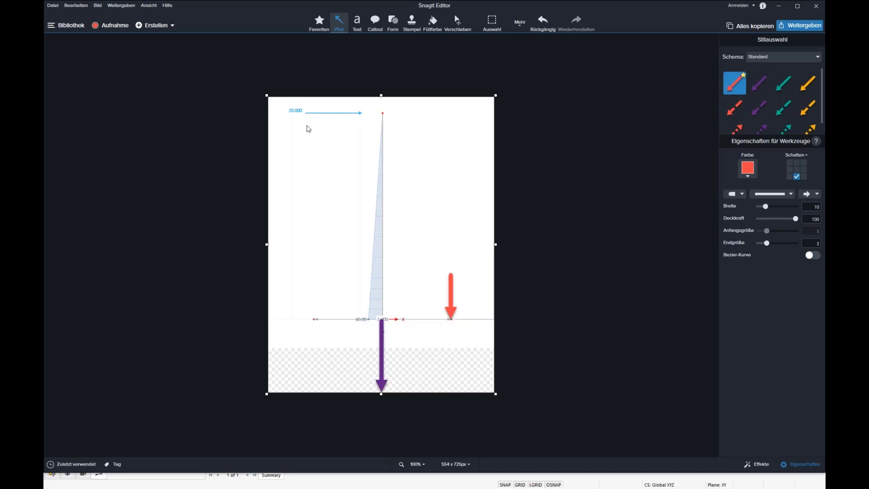
{"action": "left_click_drag", "start_coordinate": [381, 315], "coordinate": [382, 283]}
- Align the purple and red arrows with the column axis and plate edge, and extend both red arrows upward to equal length
{"action": "mouse_move", "coordinate": [453, 303]}
{"action": "left_mouse_down"}
{"action": "mouse_move", "coordinate": [451, 365]}
{"action": "mouse_move", "coordinate": [461, 295]}
{"action": "mouse_move", "coordinate": [452, 369]}
{"action": "mouse_move", "coordinate": [454, 303]}
{"action": "mouse_move", "coordinate": [454, 311]}
{"action": "left_mouse_up"}
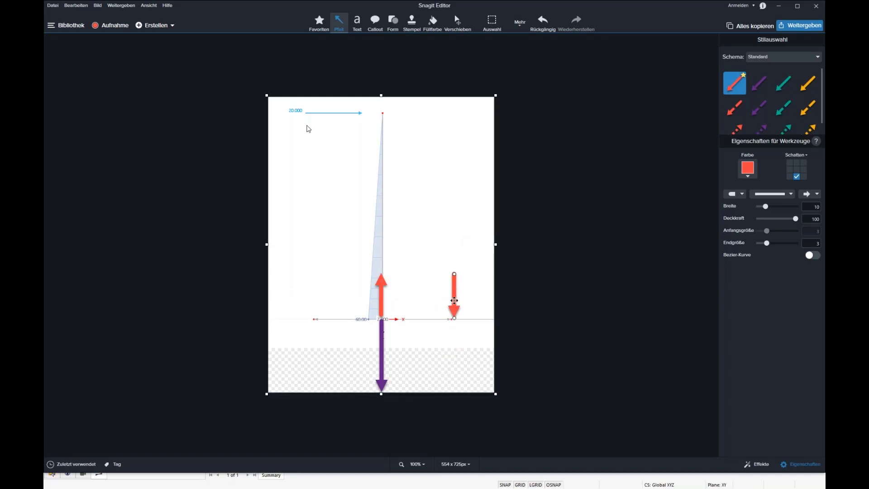
{"action": "left_click_drag", "start_coordinate": [383, 291], "coordinate": [383, 290]}
{"action": "left_click_drag", "start_coordinate": [377, 372], "coordinate": [379, 371]}
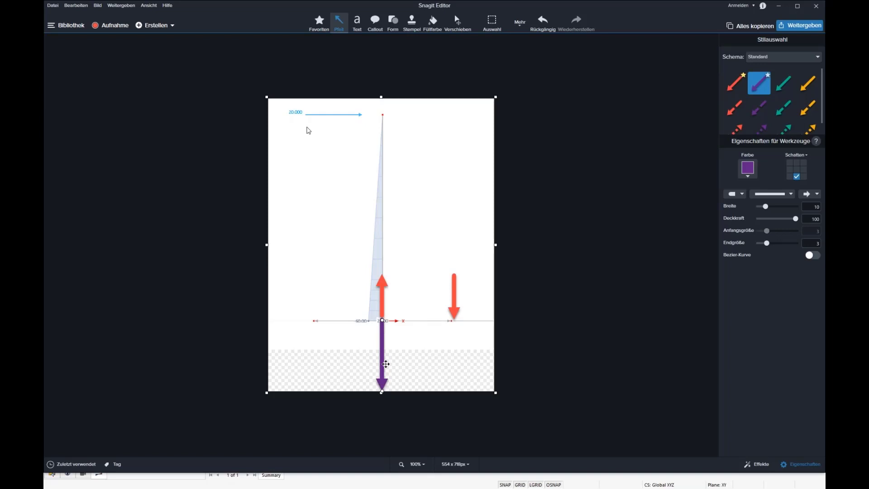
{"action": "left_click", "coordinate": [383, 283]}
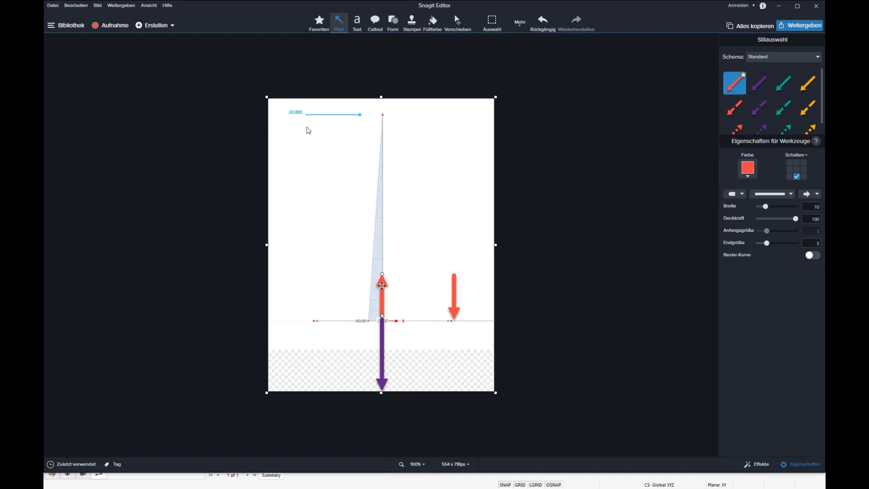
{"action": "left_click_drag", "start_coordinate": [382, 274], "coordinate": [382, 242]}
{"action": "left_click", "coordinate": [453, 278]}
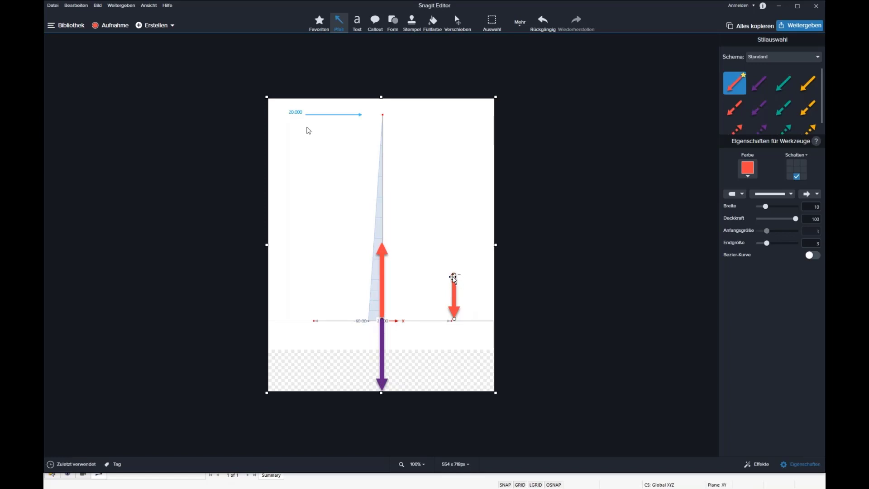
{"action": "left_click_drag", "start_coordinate": [454, 276], "coordinate": [454, 245]}
- Draw a horizontal green arrow spanning between the two red arrows and give it arrowheads at both ends
{"action": "left_click", "coordinate": [783, 89]}
{"action": "left_click_drag", "start_coordinate": [399, 284], "coordinate": [454, 284]}
{"action": "left_click_drag", "start_coordinate": [399, 284], "coordinate": [389, 284]}
{"action": "left_click", "coordinate": [734, 194]}
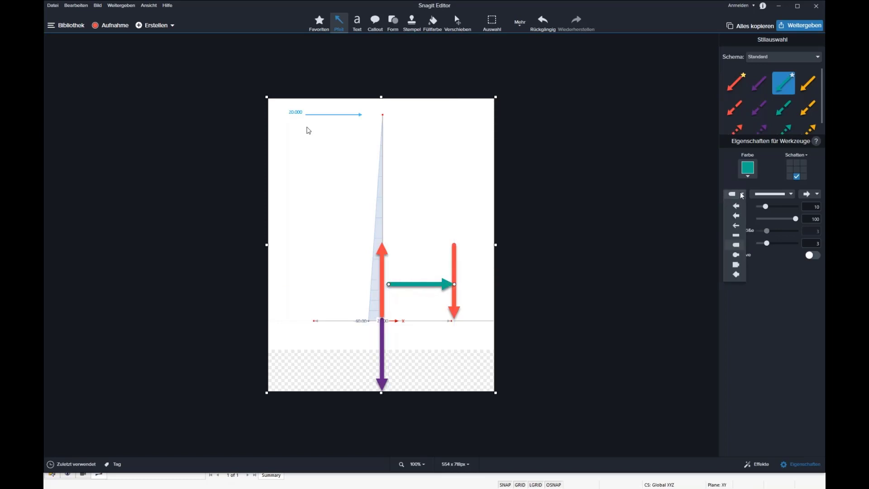
{"action": "left_click", "coordinate": [737, 215]}
{"action": "left_click_drag", "start_coordinate": [390, 284], "coordinate": [386, 284]}
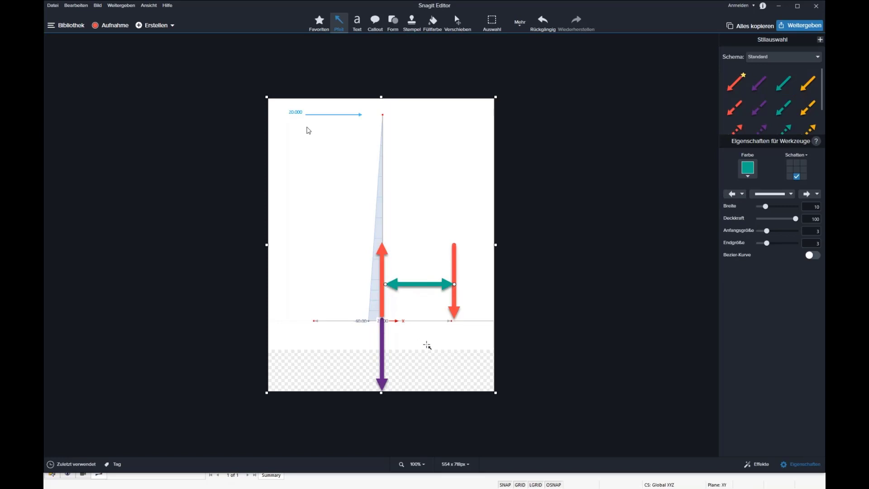
{"action": "mouse_move", "coordinate": [409, 281]}
{"action": "left_mouse_down"}
{"action": "mouse_move", "coordinate": [416, 330]}
{"action": "mouse_move", "coordinate": [418, 285]}
{"action": "left_mouse_up"}
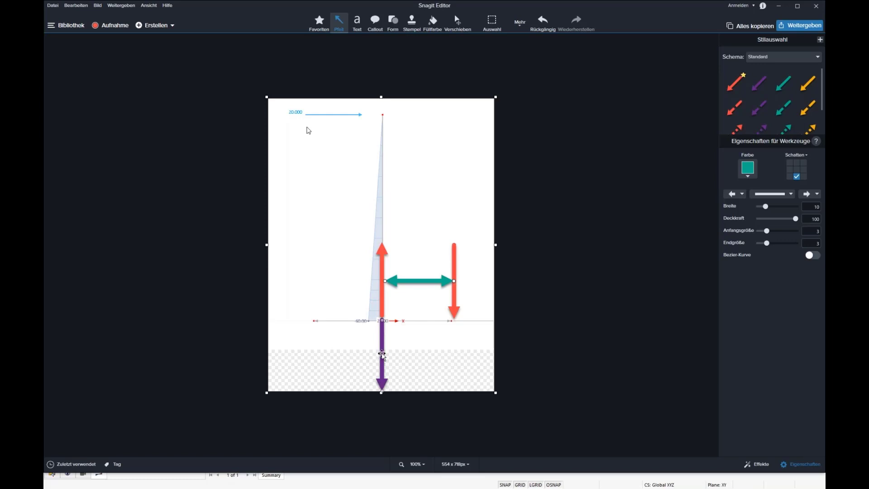
- Widen the canvas to about 944 px beside the sketch and fill its transparent background with white
{"action": "left_click_drag", "start_coordinate": [494, 244], "coordinate": [671, 254]}
{"action": "left_click", "coordinate": [433, 22]}
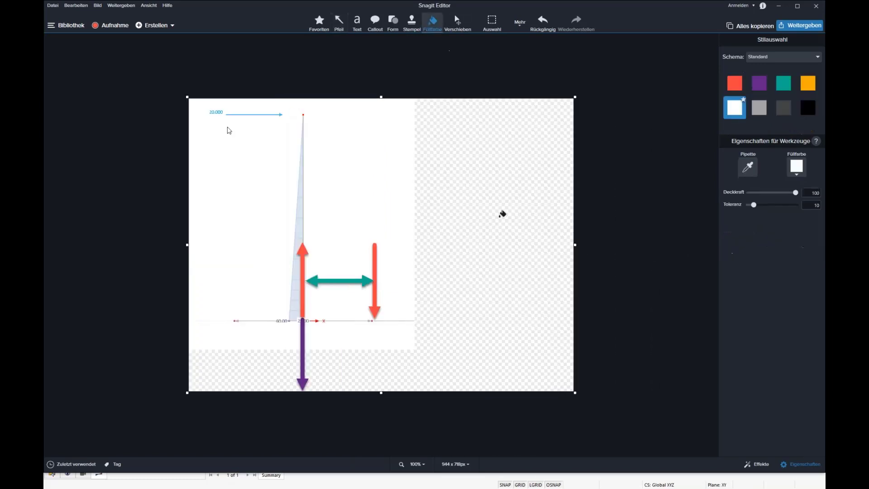
{"action": "left_click", "coordinate": [501, 215]}
{"action": "left_click", "coordinate": [357, 22]}
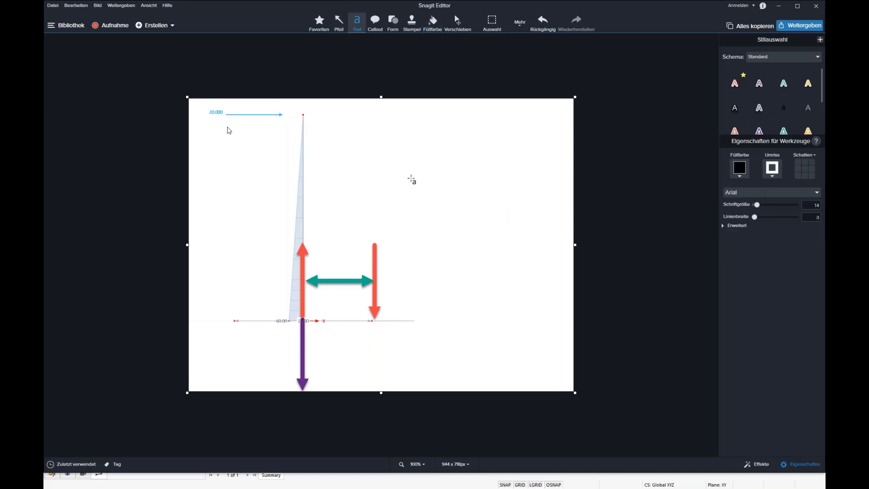
{"action": "left_click_drag", "start_coordinate": [410, 178], "coordinate": [532, 262]}
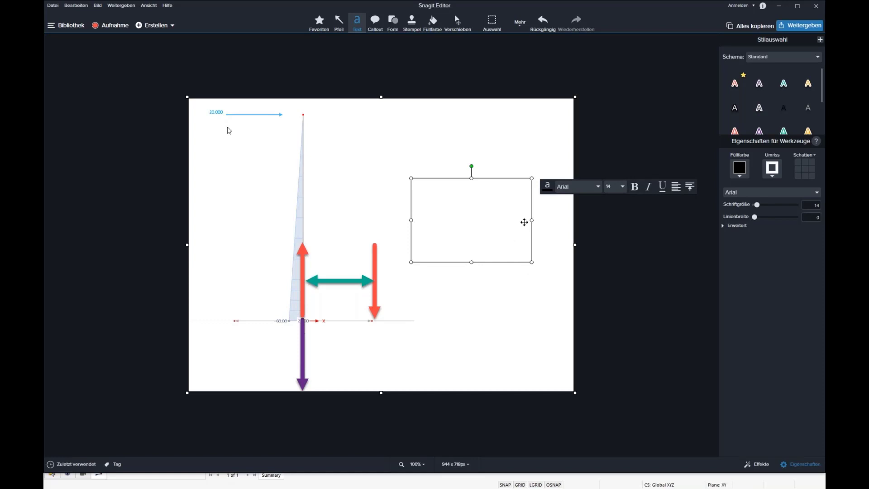
{"action": "left_click", "coordinate": [334, 281]}
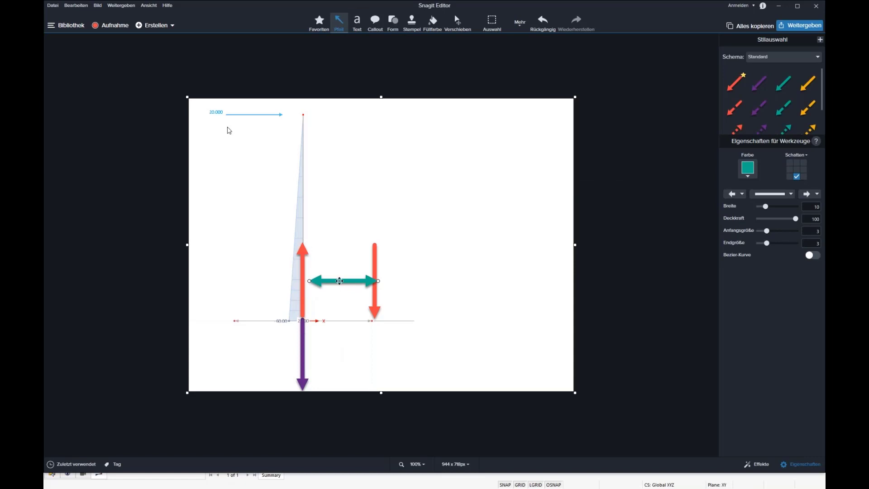
- Shift the green double-headed arrow so it spans exactly between the two red arrows
{"action": "left_click_drag", "start_coordinate": [341, 282], "coordinate": [335, 282]}
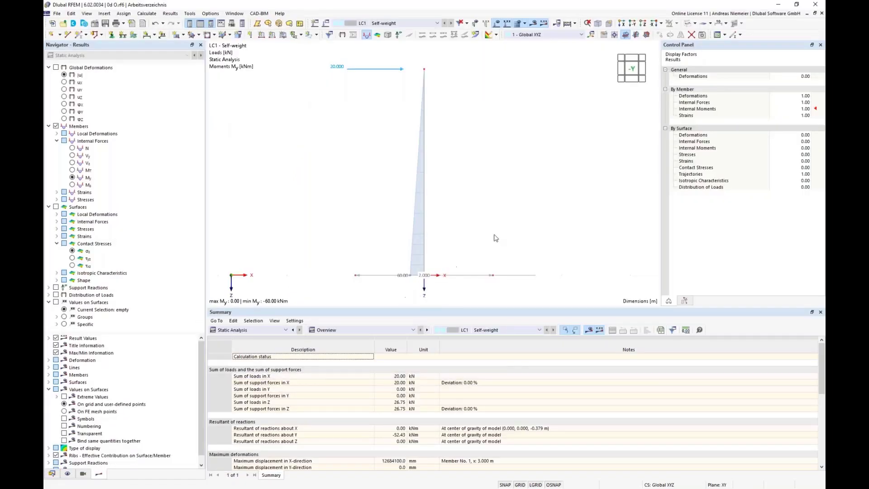
- Switch to RFEM, view the base plate in plan along the Z-axis and take a screenshot of the whole plate
{"action": "middle_click_drag", "start_coordinate": [496, 238], "coordinate": [512, 122], "text": "ctrl"}
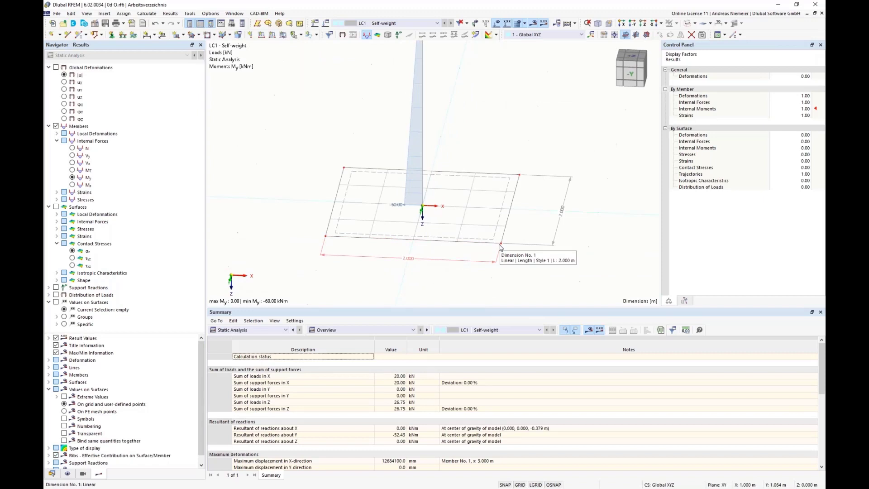
{"action": "left_click", "coordinate": [643, 23]}
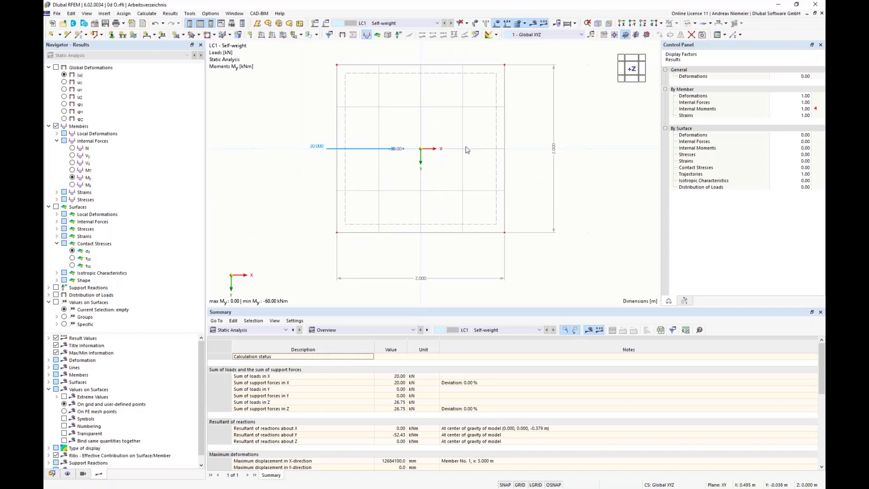
{"action": "scroll", "coordinate": [439, 153], "scroll_direction": "up", "scroll_amount": 2}
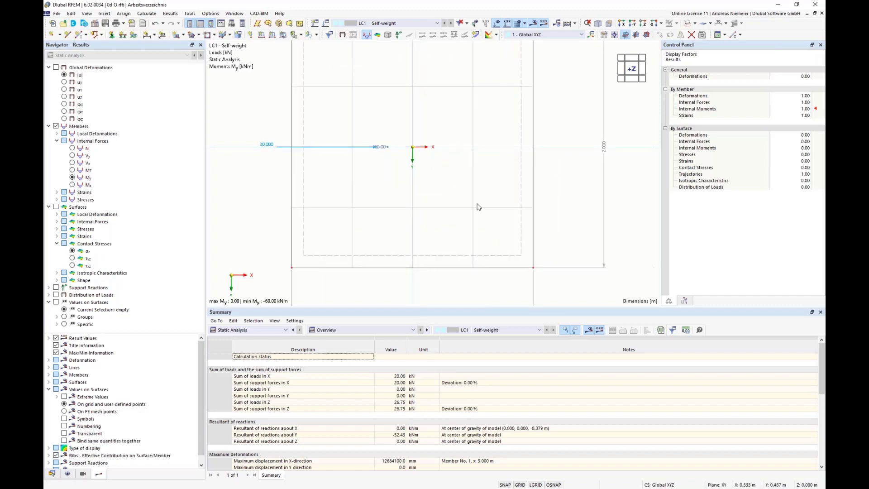
{"action": "scroll", "coordinate": [391, 202], "scroll_direction": "down", "scroll_amount": 2}
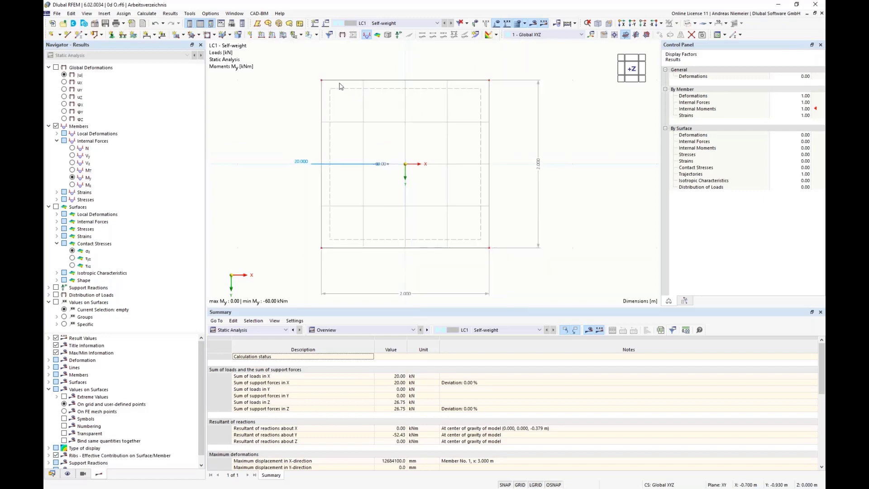
{"action": "key", "text": "Print"}
{"action": "left_click_drag", "start_coordinate": [310, 71], "coordinate": [497, 267]}
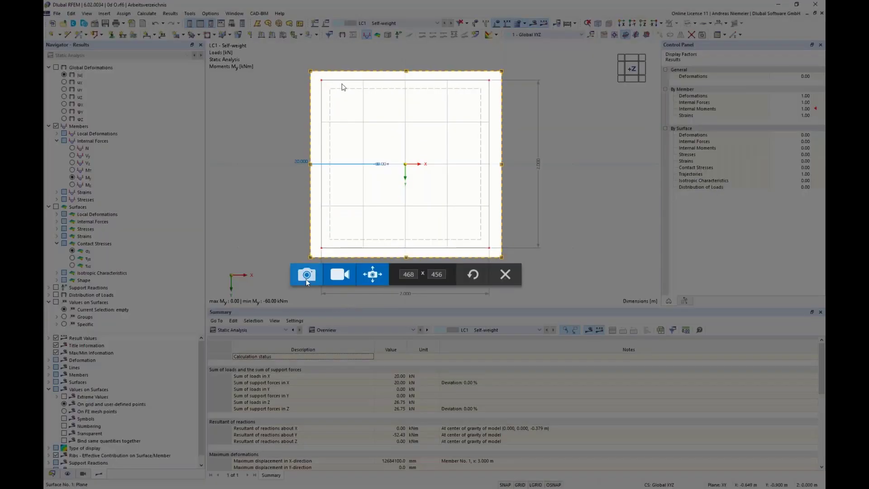
{"action": "left_click", "coordinate": [306, 274]}
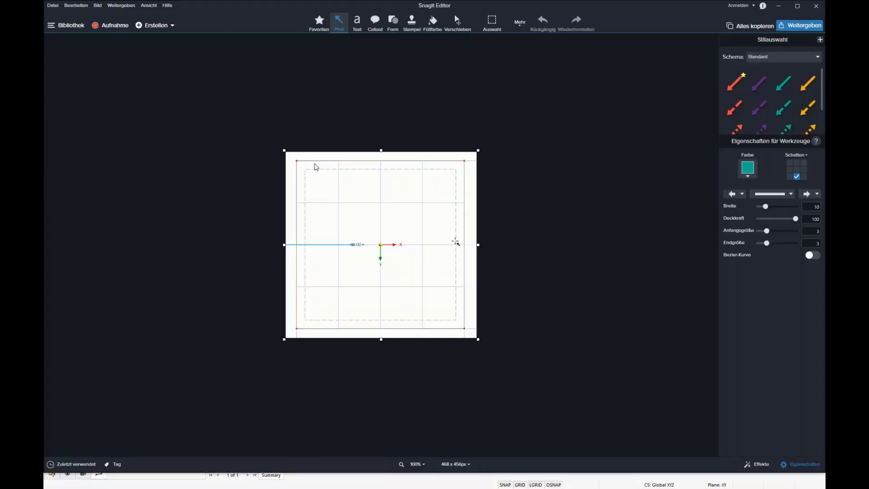
- In Snagit Editor, reopen the force sketch from the recently used captures and paste the plate's plan view into it
{"action": "left_click_drag", "start_coordinate": [449, 240], "coordinate": [460, 223]}
{"action": "key", "text": "Delete"}
{"action": "left_click", "coordinate": [72, 464]}
{"action": "left_click", "coordinate": [146, 442]}
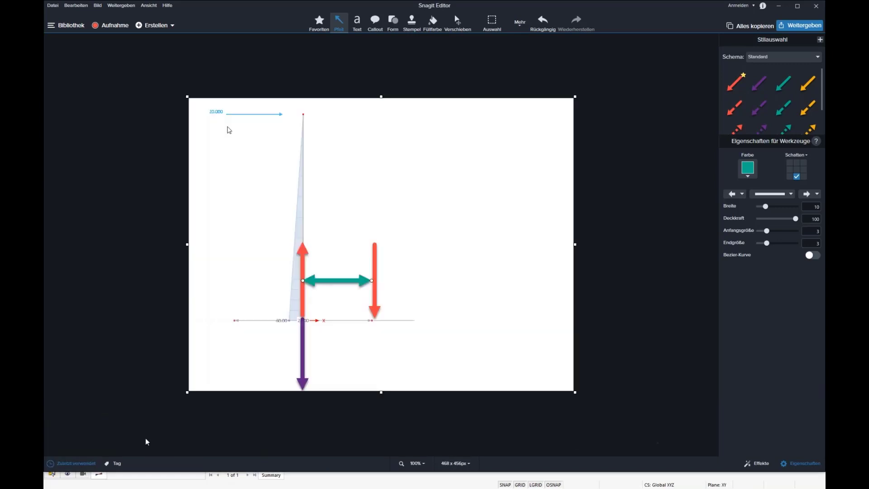
{"action": "key", "text": "ctrl+v"}
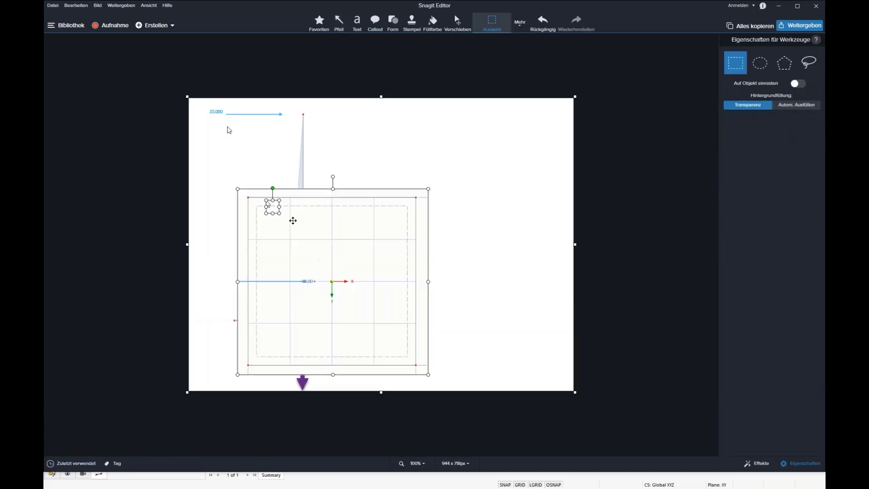
- Scale the plan view down to the sketched plate's width, centre it beneath the column axis and fill the transparent background with white
{"action": "left_click_drag", "start_coordinate": [291, 219], "coordinate": [283, 348]}
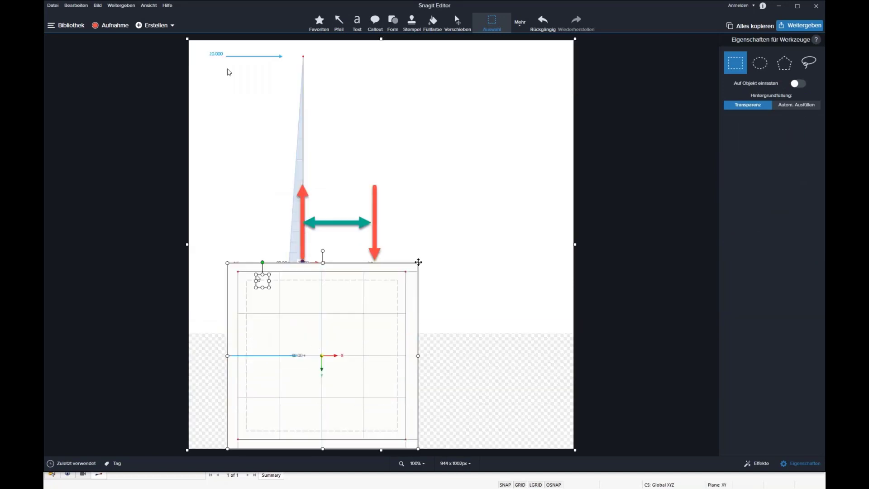
{"action": "left_click", "coordinate": [425, 273]}
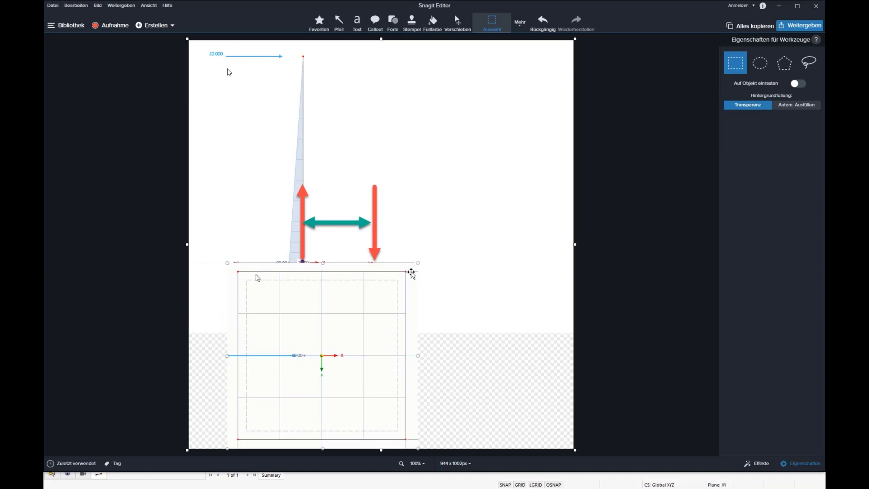
{"action": "left_click_drag", "start_coordinate": [412, 274], "coordinate": [381, 299]}
{"action": "left_click_drag", "start_coordinate": [335, 331], "coordinate": [332, 375]}
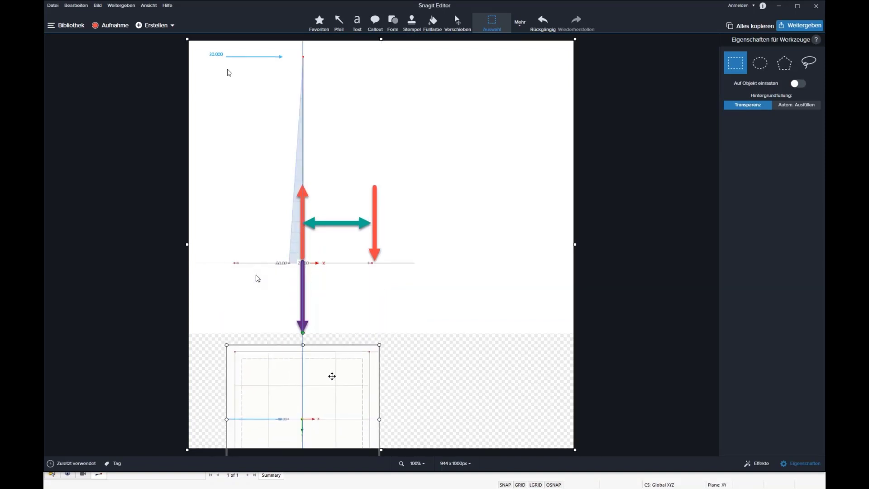
{"action": "left_click", "coordinate": [433, 22]}
{"action": "left_click", "coordinate": [375, 240]}
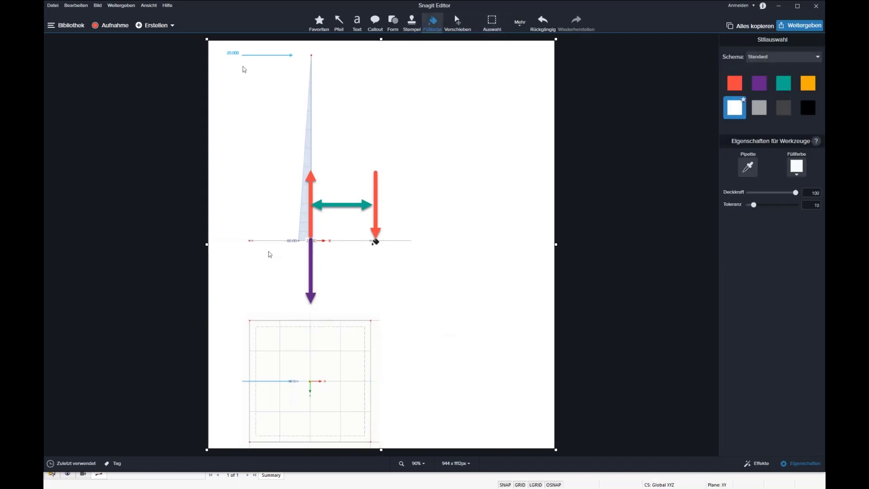
- Copy the green arrow into the plan view, spanning from the column centre to the dashed line near the +X edge
{"action": "left_click", "coordinate": [457, 23]}
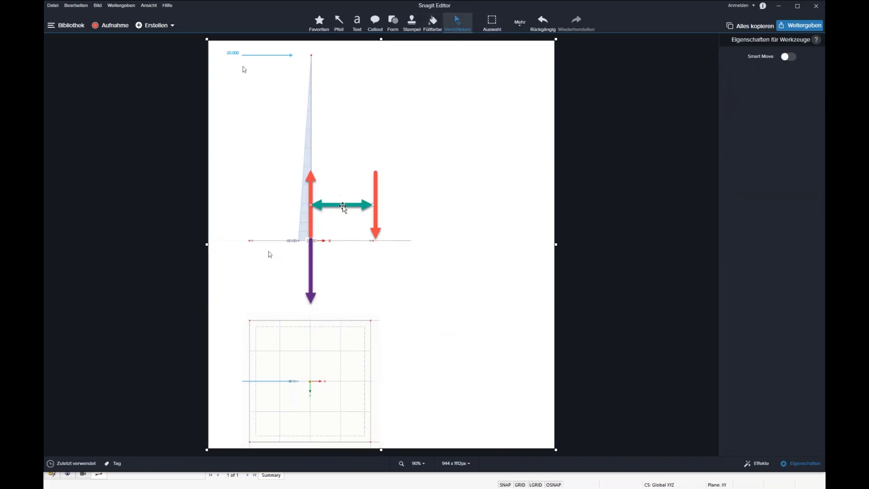
{"action": "left_click", "coordinate": [343, 205]}
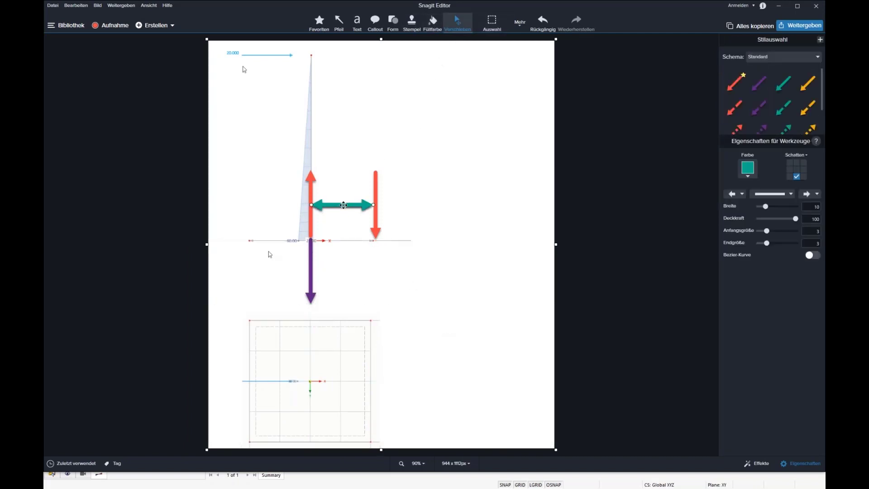
{"action": "left_click_drag", "start_coordinate": [343, 205], "coordinate": [367, 381], "text": "ctrl"}
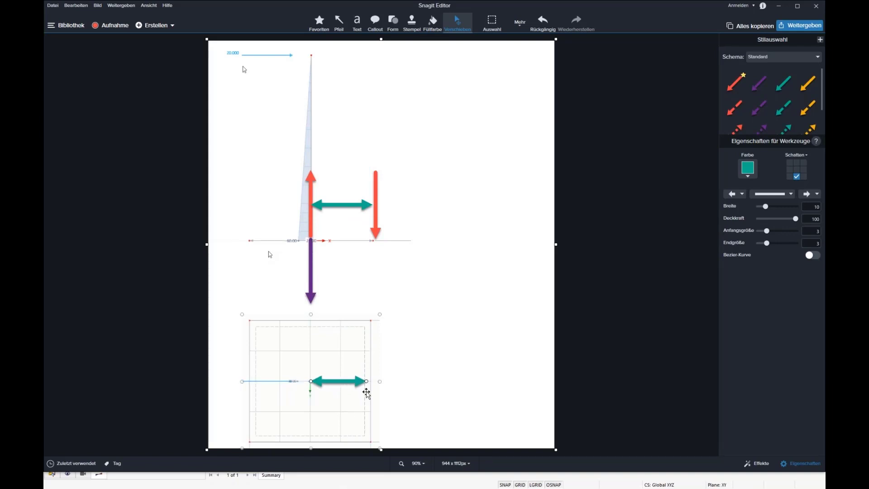
- Add a text box beside the column with the lever arm formula "H = 0,5 m + 0,5 m (0,5 + 0,289) = 0,894 m"
{"action": "left_click", "coordinate": [357, 19]}
{"action": "left_click", "coordinate": [418, 150]}
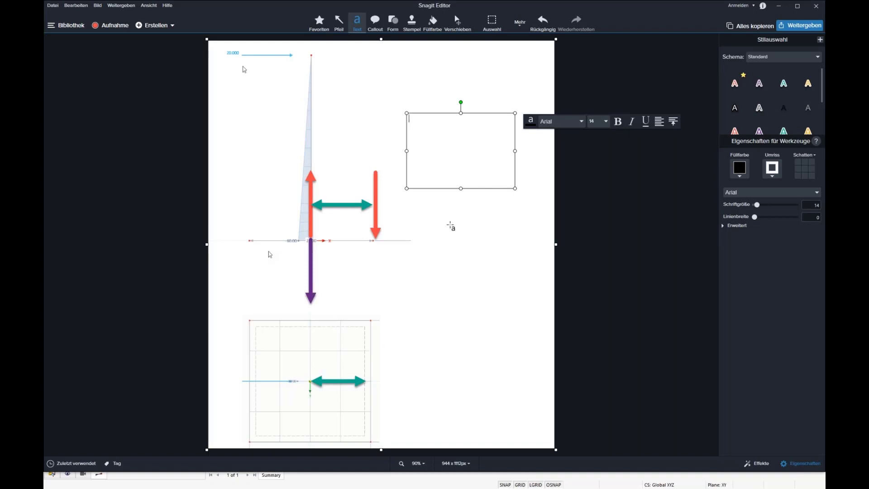
{"action": "type", "text": "H"}
{"action": "type", "text": "0,5"}
{"action": "type", "text": "0,289"}
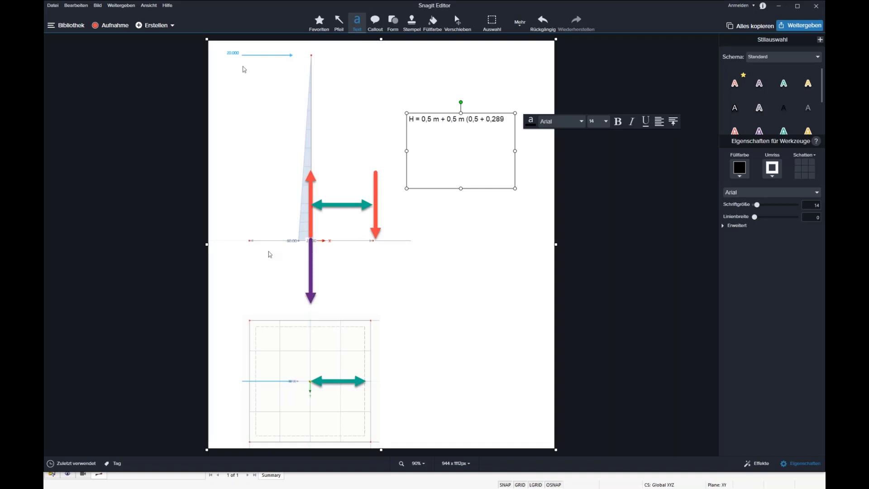
{"action": "type", "text": ")"}
{"action": "type", "text": "= 0,894"}
{"action": "left_click_drag", "start_coordinate": [515, 151], "coordinate": [547, 151]}
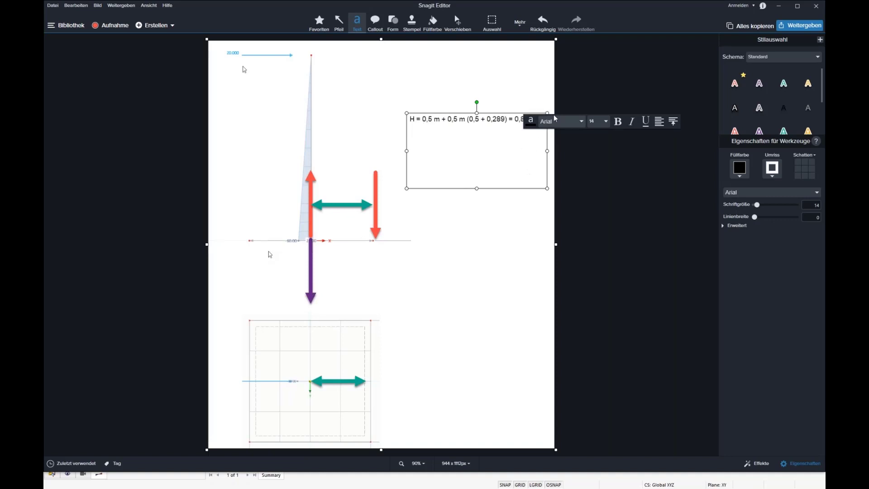
{"action": "left_click", "coordinate": [508, 119]}
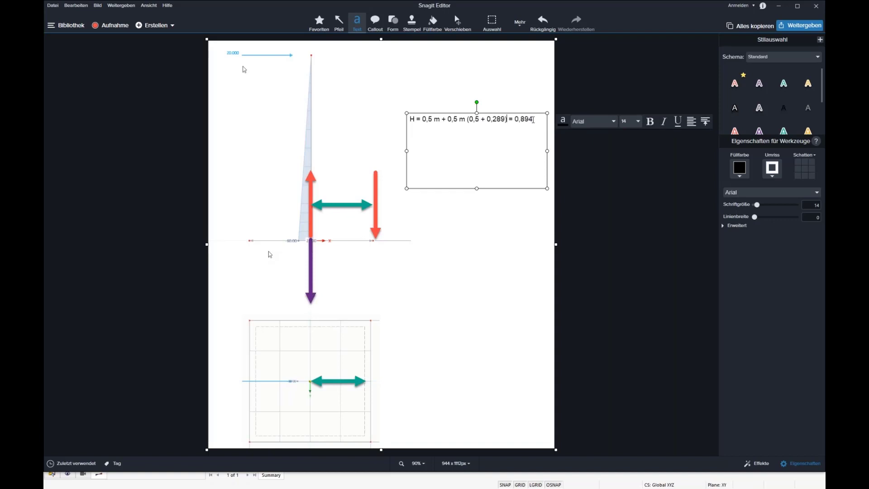
{"action": "left_click", "coordinate": [533, 119]}
{"action": "type", "text": "m"}
- Add the lines "M / V = H = 0,894 m = (F * 3m) / 26,75 kN" and "F = 7,97 kN" below the lever arm formula
{"action": "key", "text": "Return"}
{"action": "type", "text": "M / V = H = 0,894 m = ("}
{"action": "type", "text": "F * 3 m) / "}
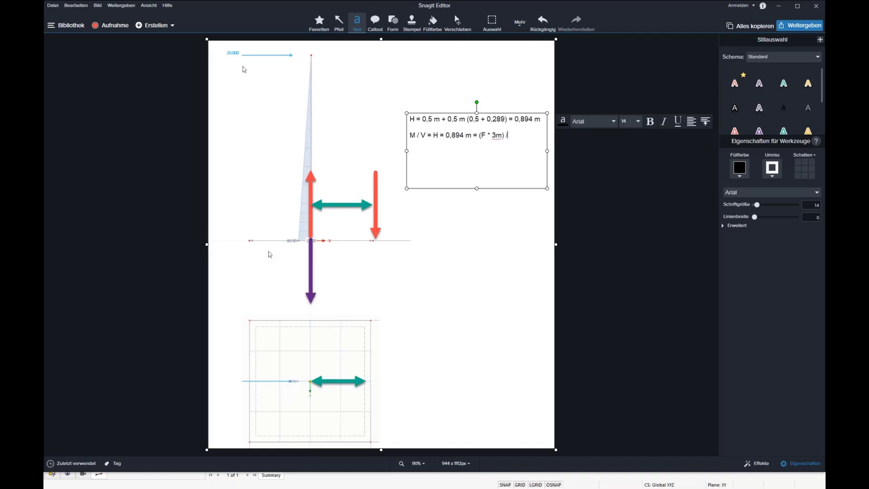
{"action": "type", "text": "26"}
{"action": "type", "text": ",75"}
{"action": "type", "text": " kN"}
{"action": "type", "text": "F"}
{"action": "type", "text": " ="}
{"action": "type", "text": " 7,97"}
{"action": "type", "text": " kN"}
{"action": "left_click", "coordinate": [541, 236]}
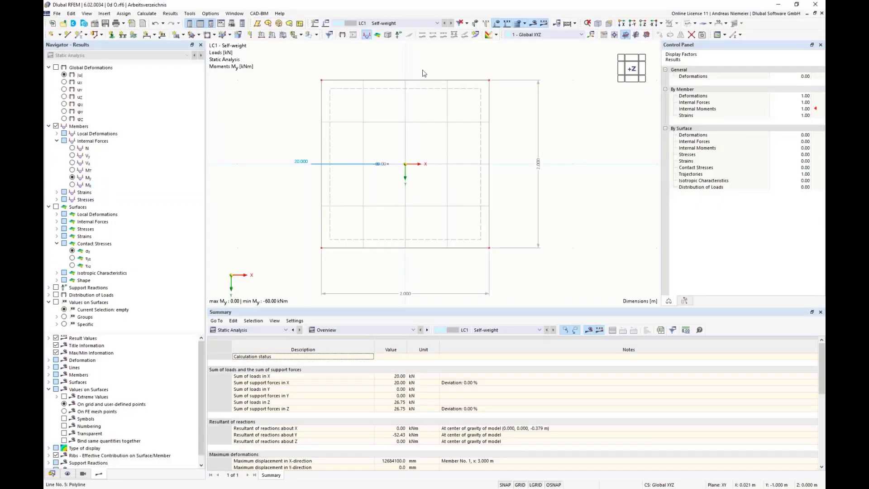
- Switch to RFEM, return to a 3D view and set the column-top nodal load's X-force to 7.9 kN
{"action": "left_click", "coordinate": [598, 24]}
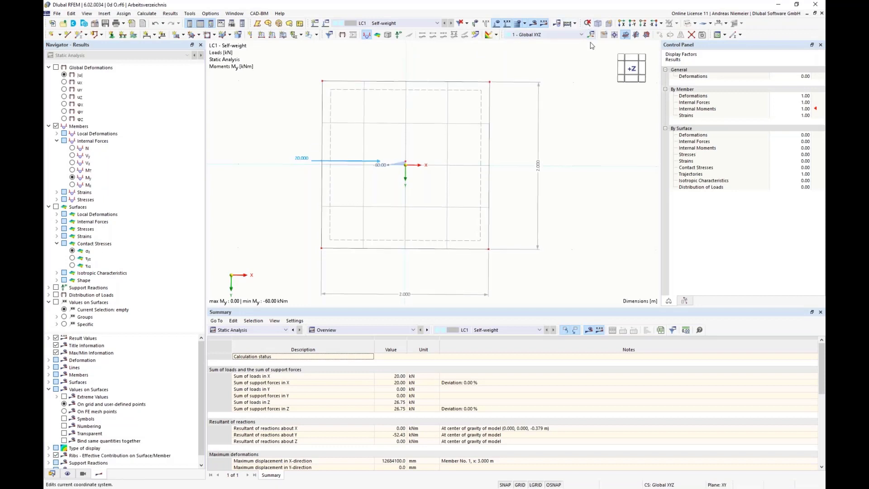
{"action": "double_click", "coordinate": [389, 74]}
{"action": "double_click", "coordinate": [385, 175]}
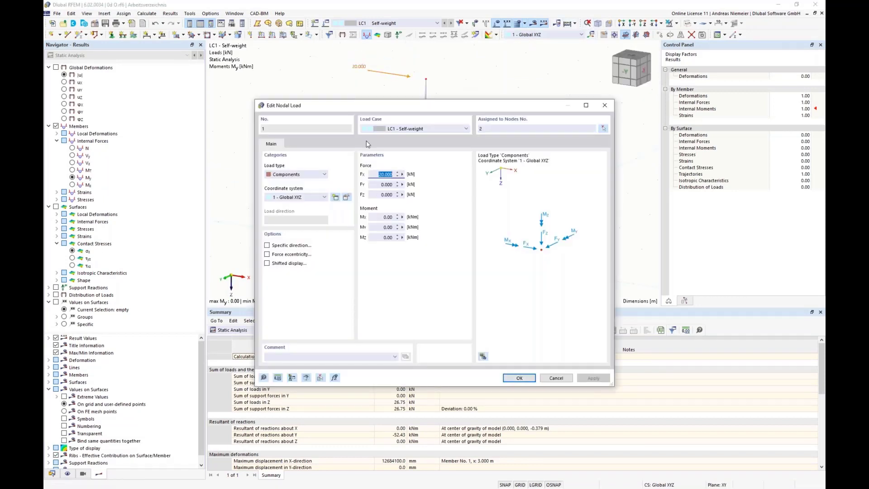
{"action": "type", "text": "7,9"}
{"action": "left_click", "coordinate": [527, 378]}
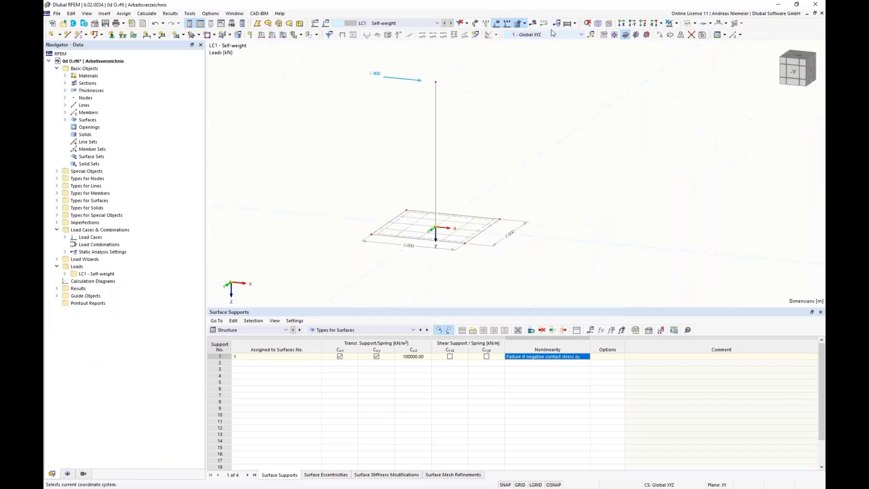
- Calculate load case LC1 and display the global deformations, followed by the surface contact stresses σz
{"action": "left_click", "coordinate": [533, 23]}
{"action": "left_click", "coordinate": [475, 283]}
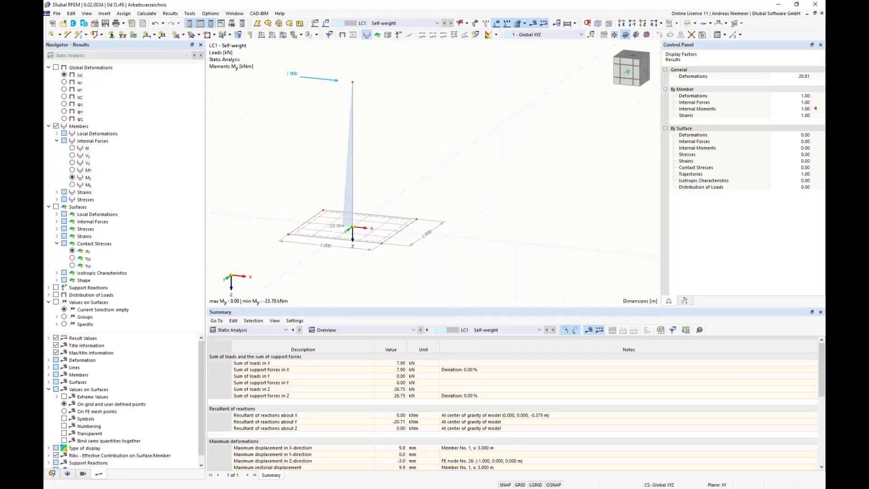
{"action": "left_click", "coordinate": [56, 67]}
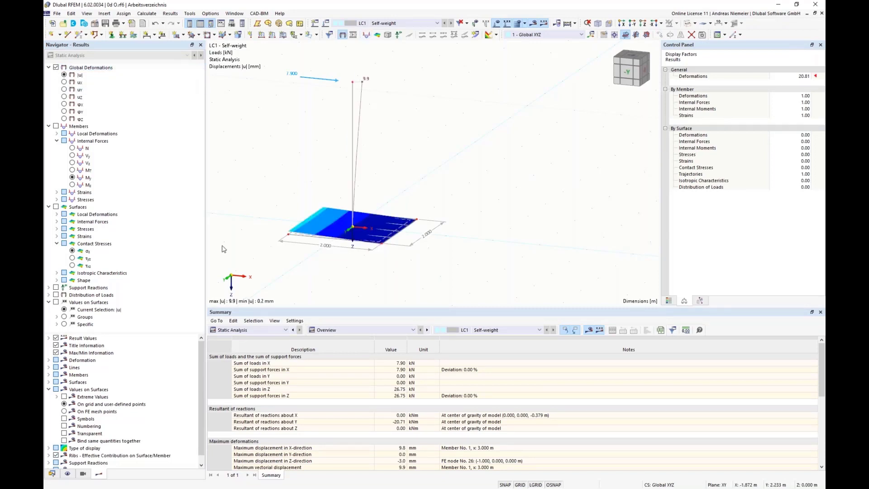
{"action": "left_click", "coordinate": [72, 250]}
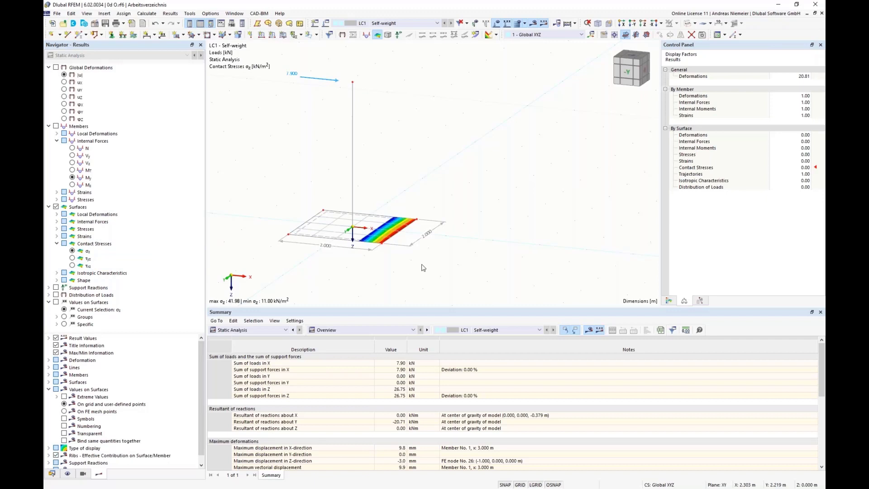
- Raise the column-top nodal load's X-force to 8 kN and recalculate load case LC1
{"action": "double_click", "coordinate": [320, 79]}
{"action": "left_click", "coordinate": [386, 174]}
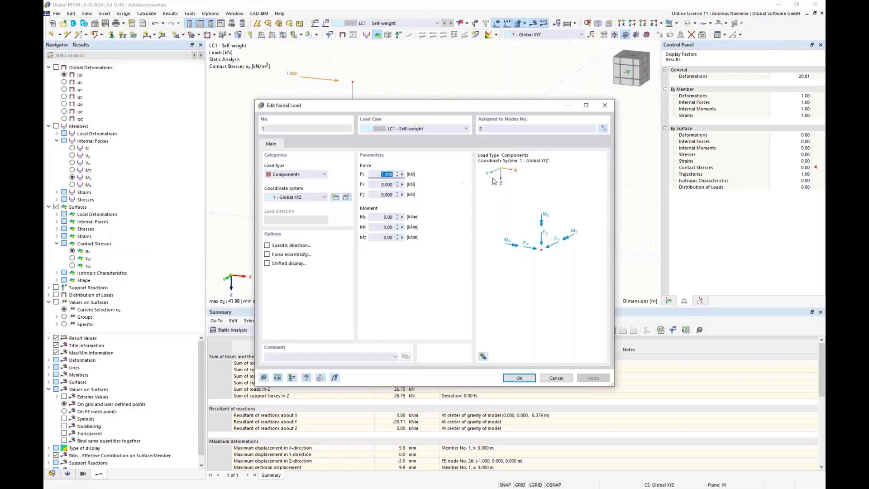
{"action": "type", "text": "8"}
{"action": "left_click", "coordinate": [514, 377]}
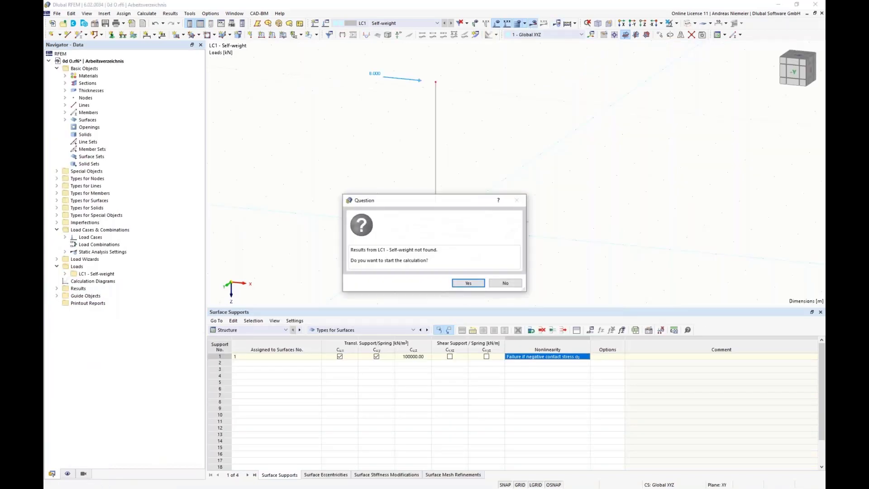
{"action": "left_click", "coordinate": [475, 285]}
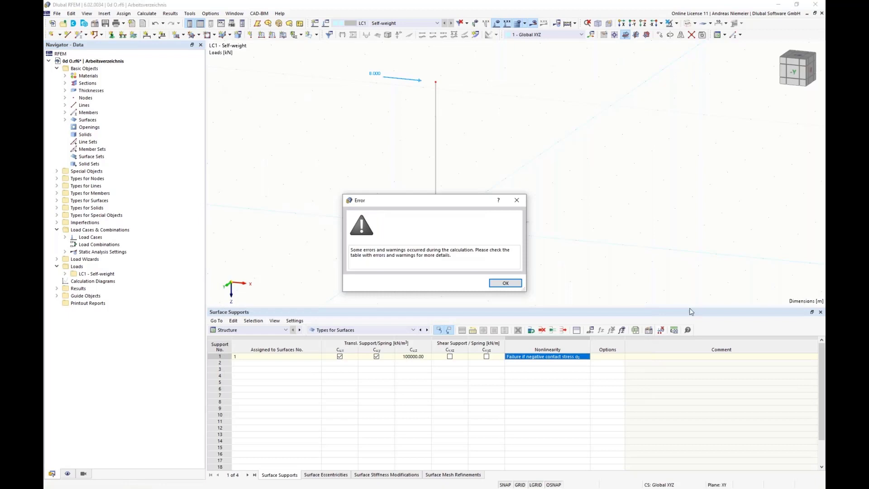
{"action": "left_click", "coordinate": [506, 284]}
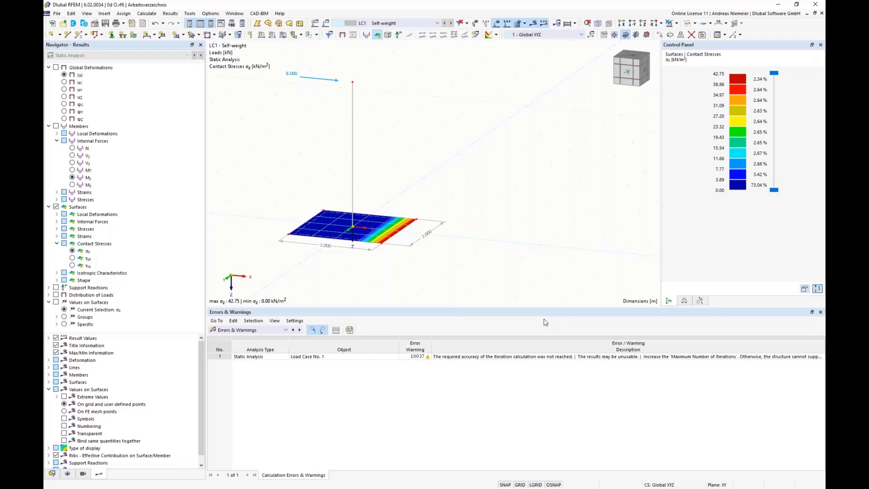
- Set the column-top nodal load's X-force to 20 kN
{"action": "double_click", "coordinate": [338, 82]}
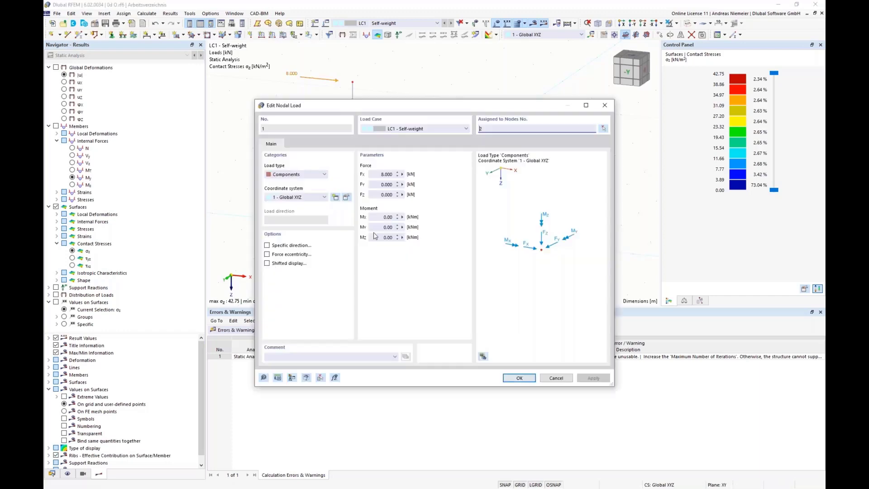
{"action": "left_click", "coordinate": [384, 174]}
{"action": "type", "text": "20"}
{"action": "left_click", "coordinate": [519, 378]}
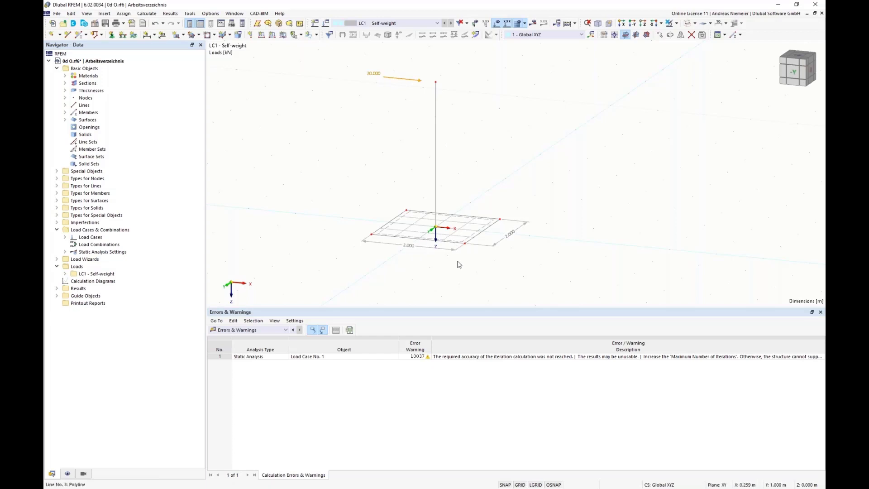
{"action": "middle_click_drag", "start_coordinate": [437, 267], "coordinate": [384, 258]}
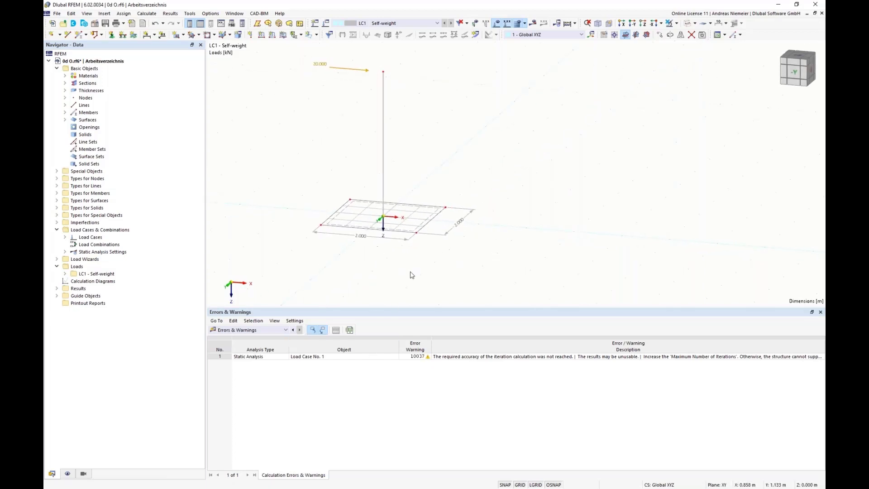
- Stretch the base plate to 4 m in X by moving both short edges outward, and recalculate load case LC1
{"action": "scroll", "coordinate": [375, 278], "scroll_direction": "down", "scroll_amount": 1}
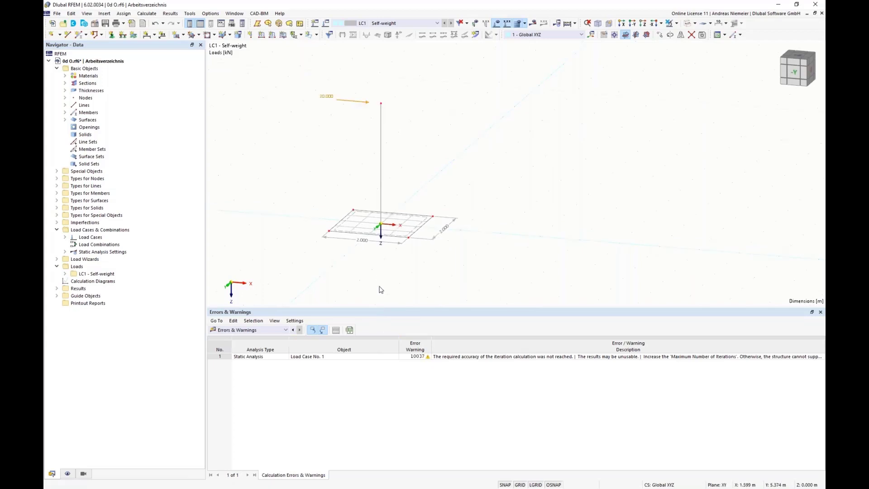
{"action": "left_click_drag", "start_coordinate": [399, 184], "coordinate": [486, 268]}
{"action": "left_click_drag", "start_coordinate": [411, 243], "coordinate": [450, 243]}
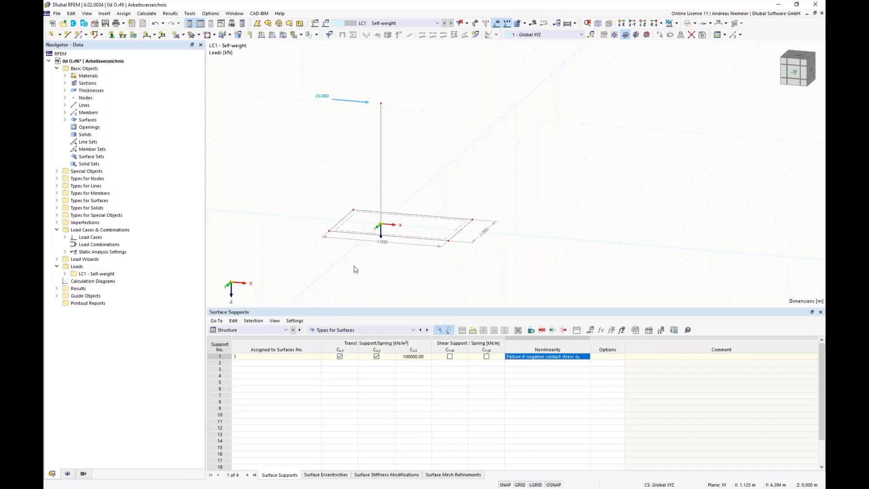
{"action": "left_click_drag", "start_coordinate": [308, 195], "coordinate": [372, 258]}
{"action": "left_click_drag", "start_coordinate": [330, 234], "coordinate": [289, 228]}
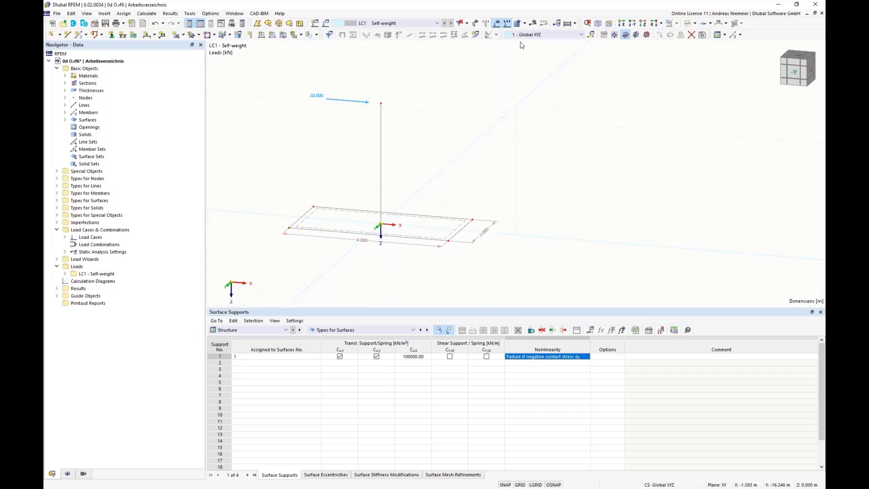
{"action": "left_click", "coordinate": [533, 23]}
{"action": "left_click", "coordinate": [466, 284]}
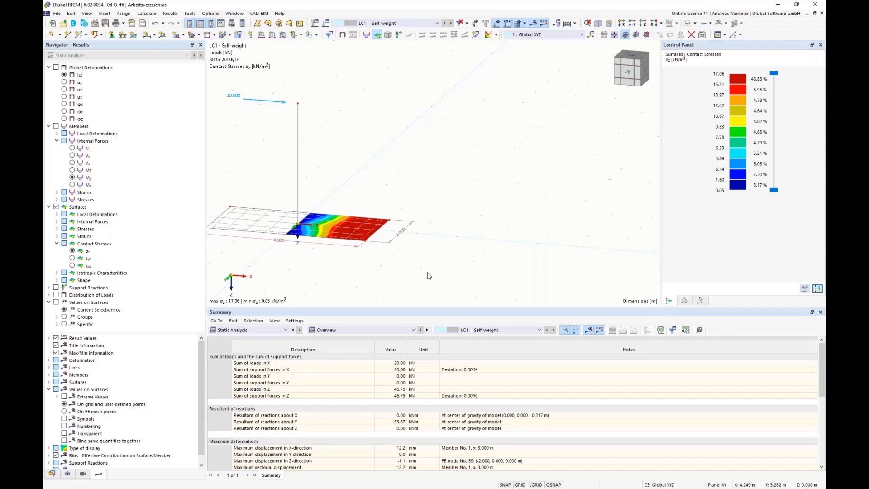
- Set the X-coordinate of the two corner nodes on the base plate's positive-X edge to 1.5 m
{"action": "right_click", "coordinate": [367, 243]}
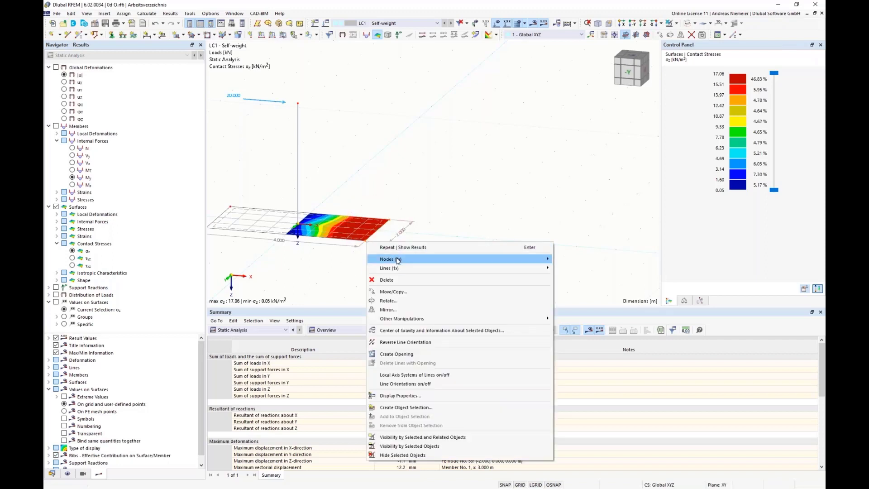
{"action": "mouse_move", "coordinate": [397, 260]}
{"action": "left_click", "coordinate": [571, 259]}
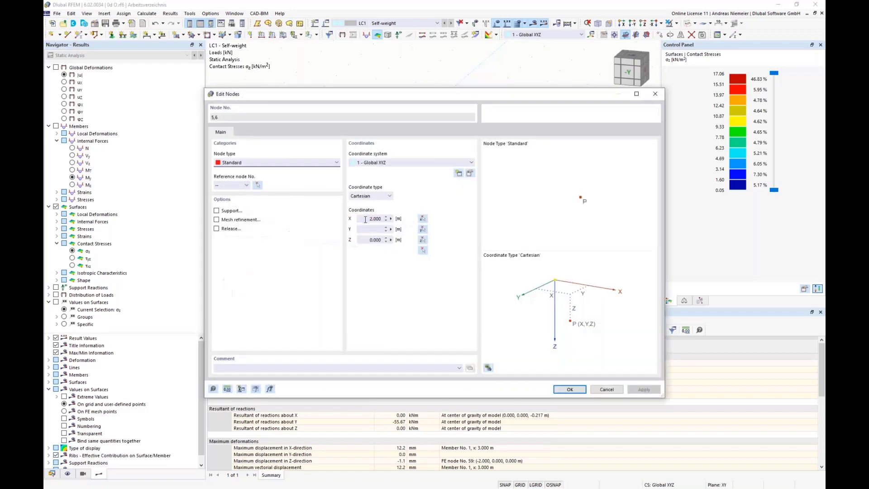
{"action": "double_click", "coordinate": [365, 219]}
{"action": "left_click", "coordinate": [580, 392]}
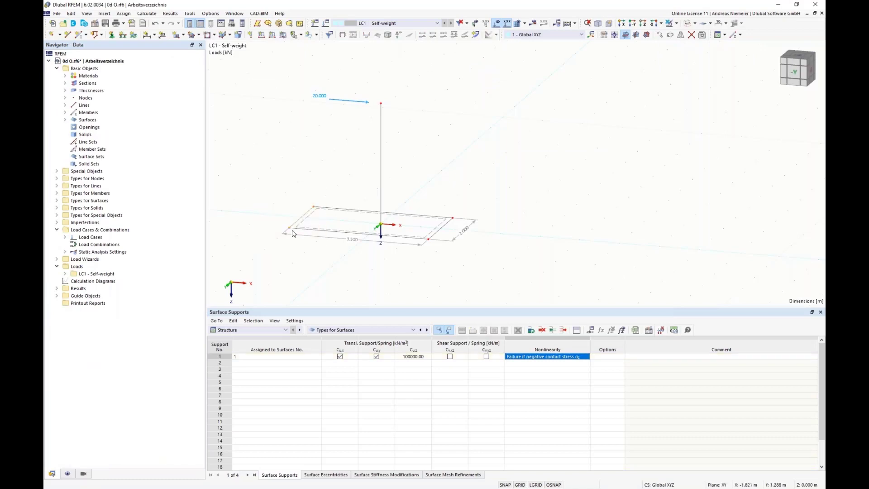
- Set the X-coordinate of the plate's negative-X edge nodes to -1.5 m and recalculate load case LC1
{"action": "right_click", "coordinate": [292, 230]}
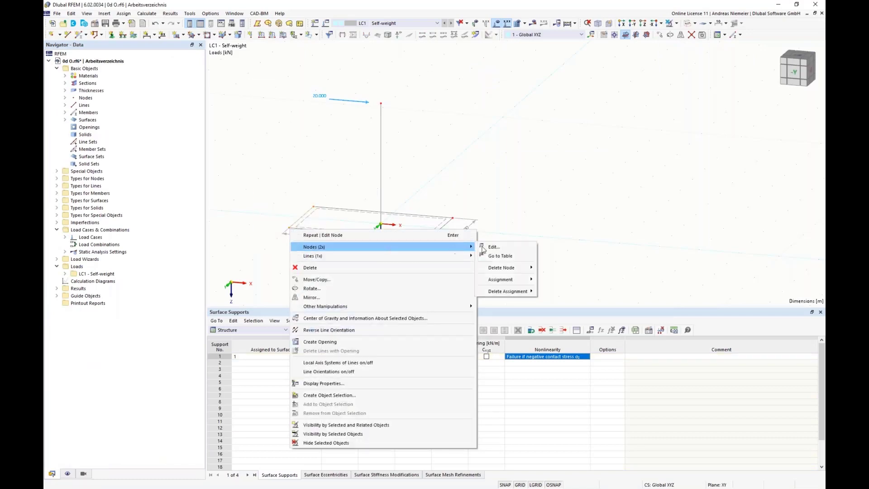
{"action": "left_click", "coordinate": [483, 248]}
{"action": "double_click", "coordinate": [382, 220]}
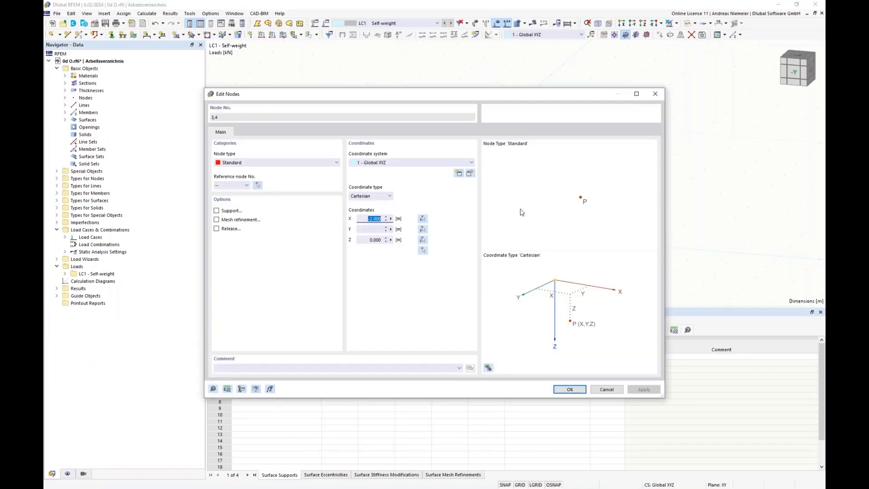
{"action": "type", "text": "-1,5"}
{"action": "key", "text": "Return"}
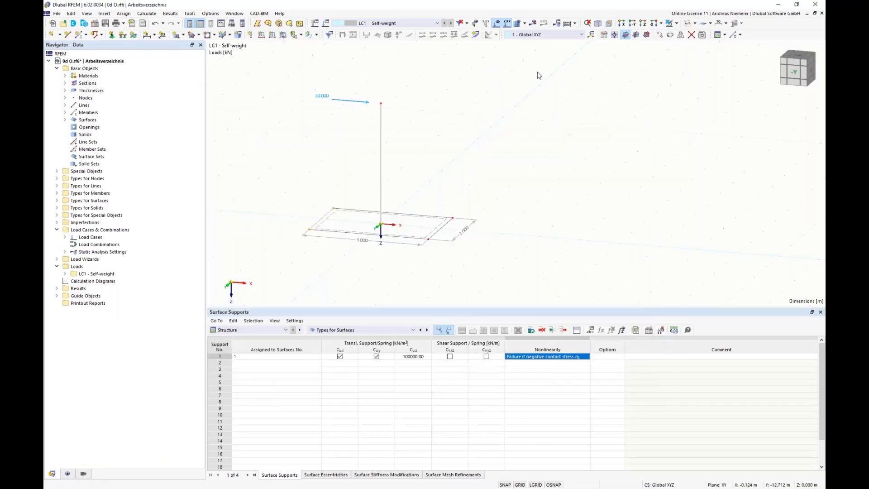
{"action": "left_click", "coordinate": [532, 23]}
{"action": "left_click", "coordinate": [484, 282]}
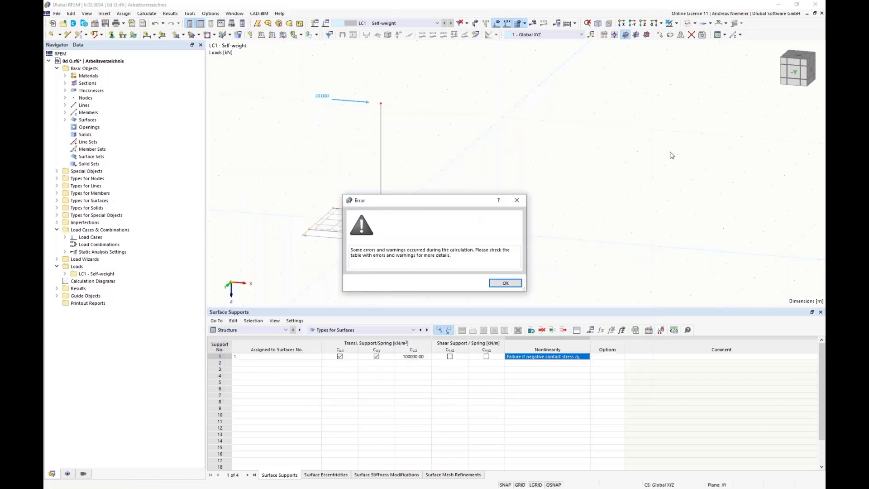
{"action": "left_click", "coordinate": [506, 283]}
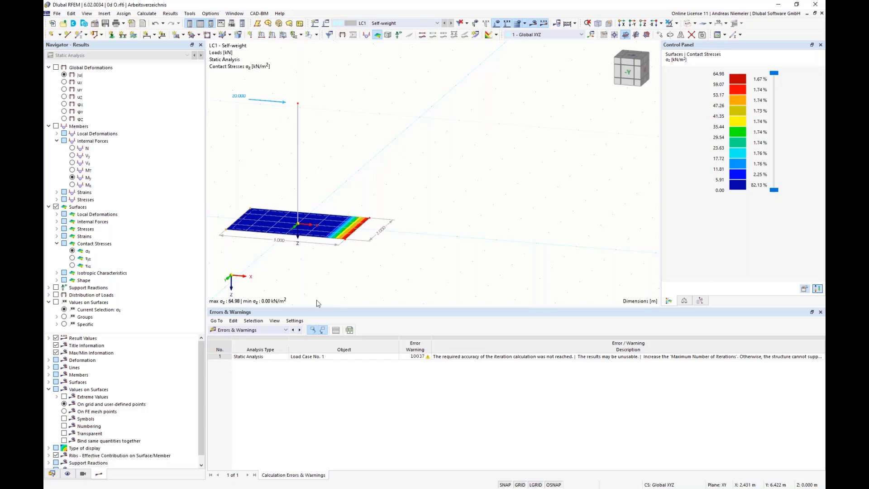
- Set the X-coordinate of the two corner nodes on the base plate's positive-X edge to 1.7 m
{"action": "right_click", "coordinate": [346, 244]}
{"action": "mouse_move", "coordinate": [370, 257]}
{"action": "left_click", "coordinate": [547, 257]}
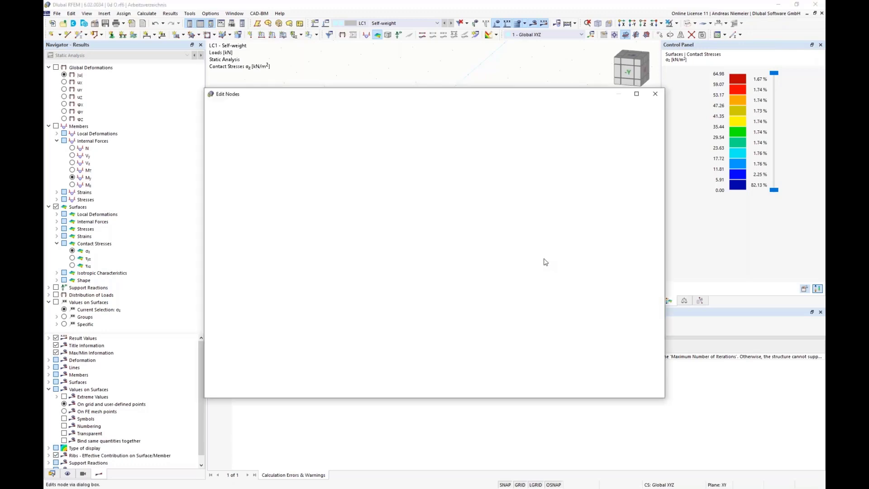
{"action": "left_click_drag", "start_coordinate": [364, 219], "coordinate": [450, 222]}
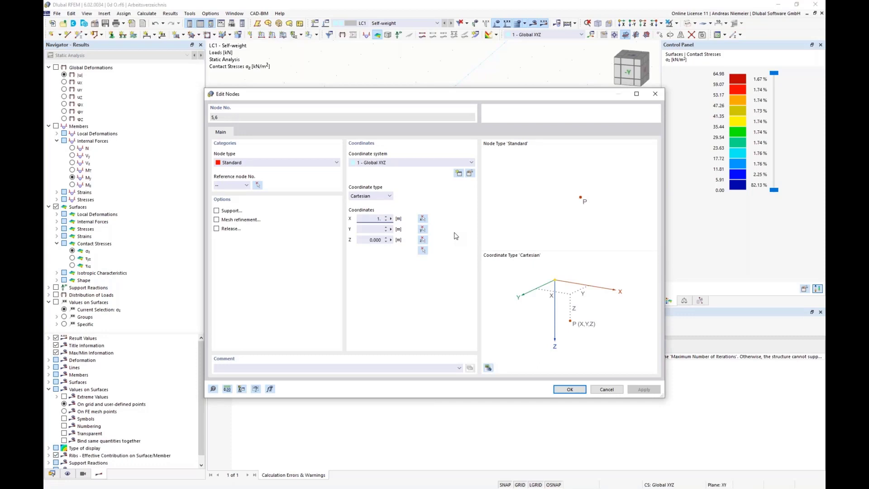
{"action": "left_click", "coordinate": [570, 390]}
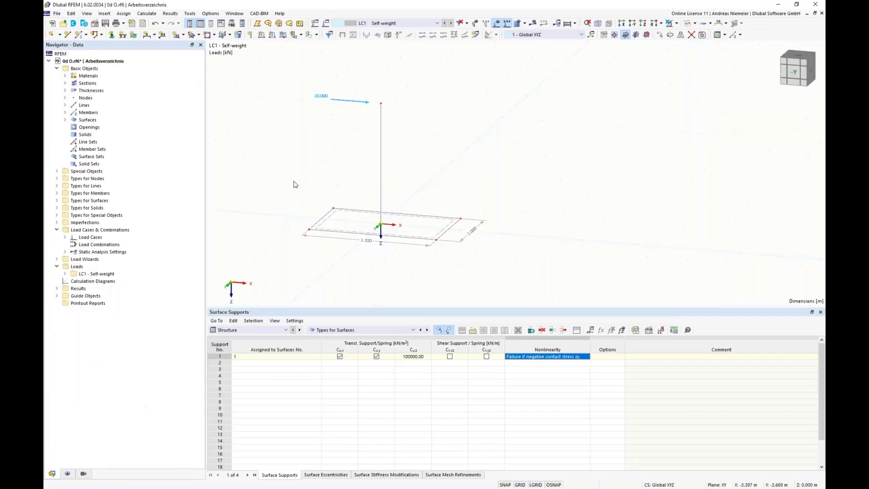
- Set the X-coordinate of the plate's negative-X edge nodes to -1.7 m and recalculate load case LC1
{"action": "right_click", "coordinate": [310, 234]}
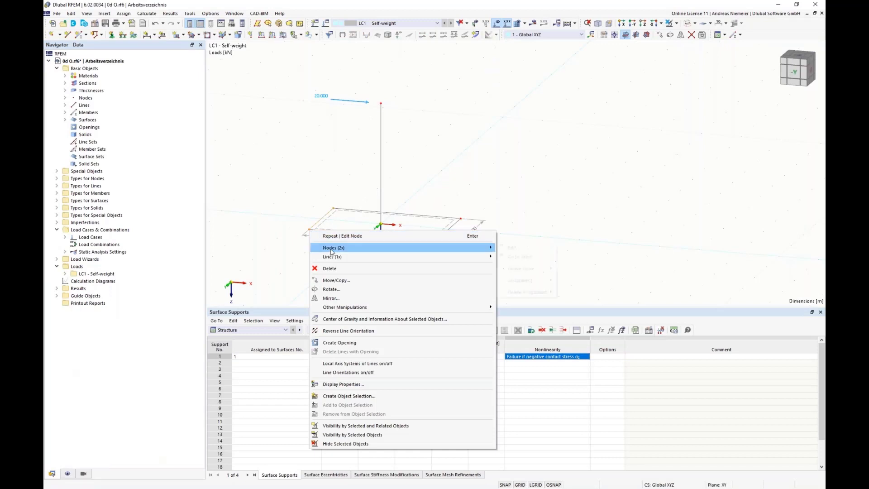
{"action": "mouse_move", "coordinate": [330, 249]}
{"action": "left_click", "coordinate": [518, 250]}
{"action": "left_click_drag", "start_coordinate": [362, 220], "coordinate": [436, 223]}
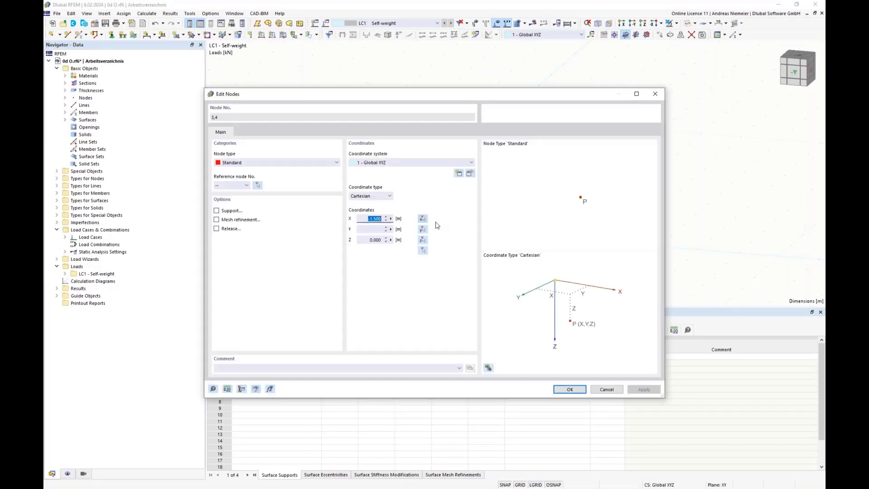
{"action": "type", "text": "-1,7"}
{"action": "key", "text": "Return"}
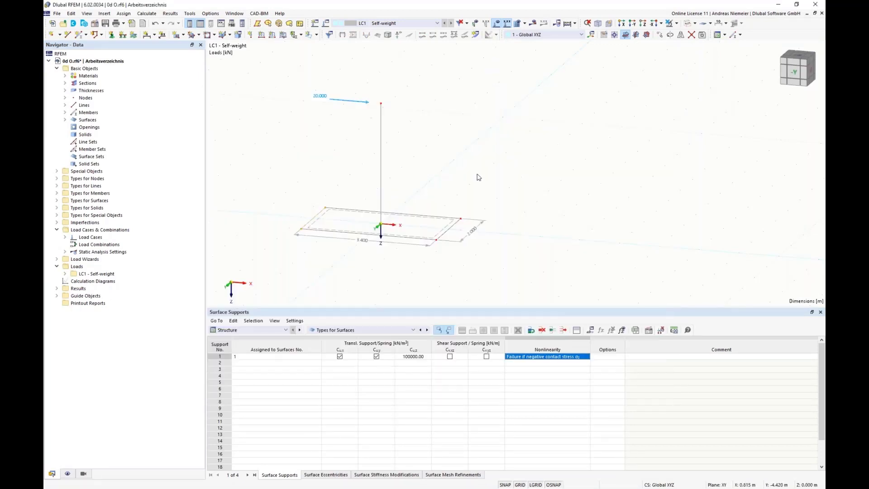
{"action": "left_click", "coordinate": [533, 24]}
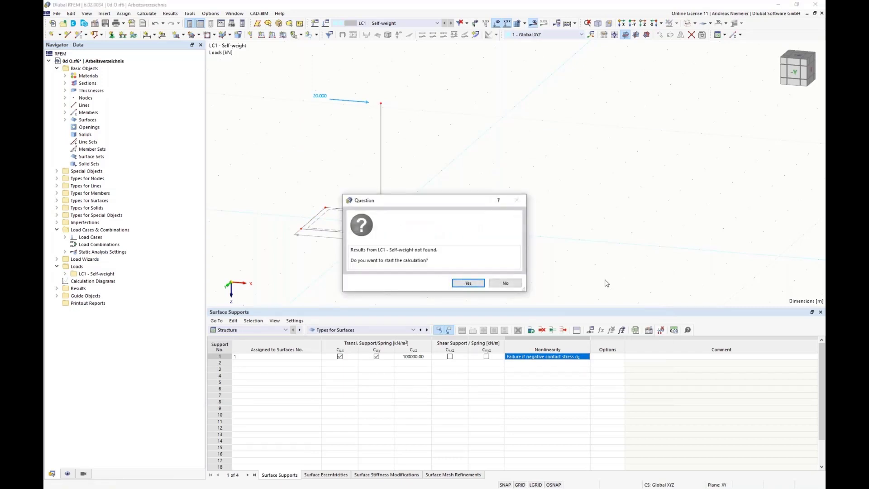
{"action": "left_click", "coordinate": [468, 283]}
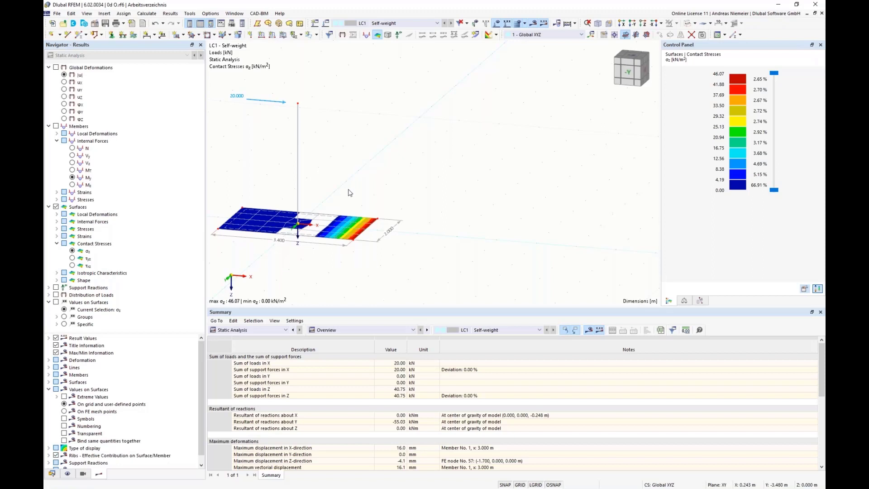
- Set the X-coordinate of the two corner nodes on the base plate's positive-X edge to 1.6 m
{"action": "right_click", "coordinate": [354, 241]}
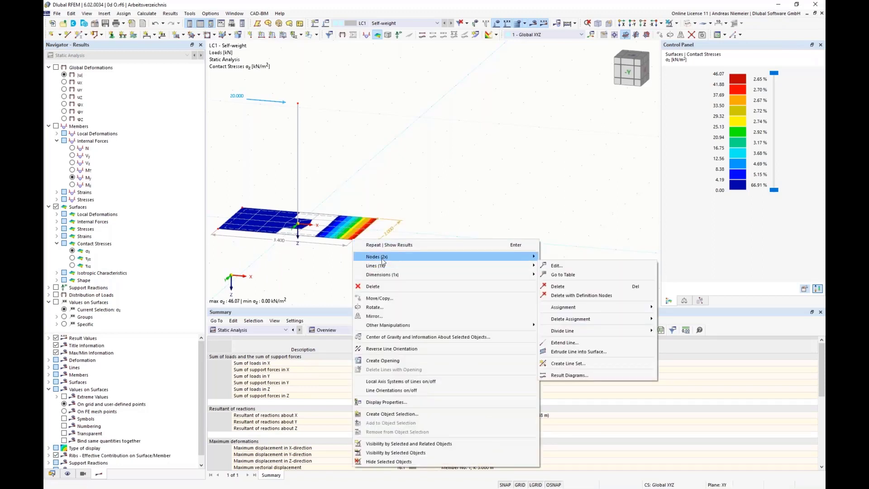
{"action": "mouse_move", "coordinate": [508, 258]}
{"action": "left_click", "coordinate": [549, 257]}
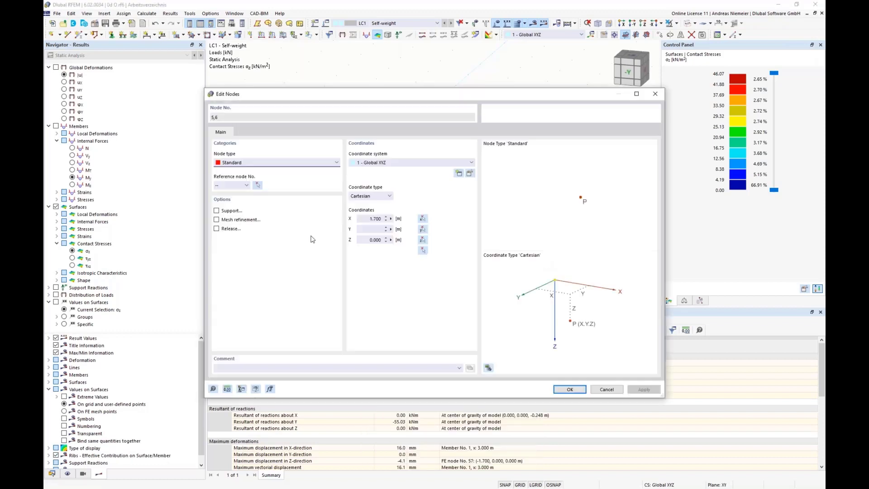
{"action": "left_click", "coordinate": [365, 218]}
{"action": "left_click", "coordinate": [576, 393]}
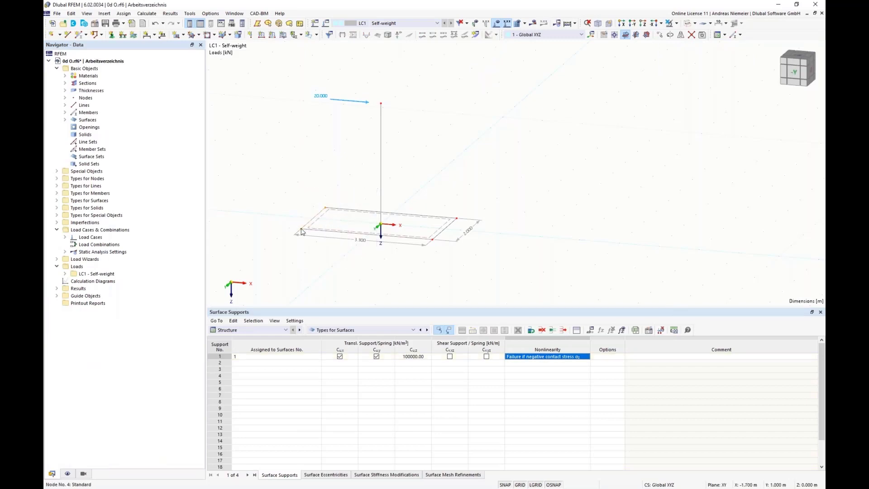
- Set the X-coordinate of the plate's negative-X edge nodes to -1.6 m and recalculate load case LC1
{"action": "right_click", "coordinate": [304, 234]}
{"action": "mouse_move", "coordinate": [482, 246]}
{"action": "left_click", "coordinate": [511, 249]}
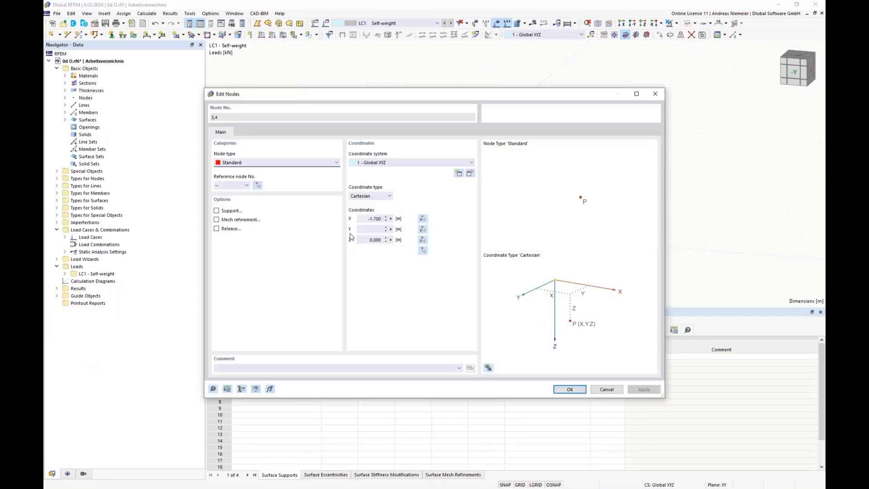
{"action": "left_click", "coordinate": [358, 220]}
{"action": "left_click", "coordinate": [570, 389]}
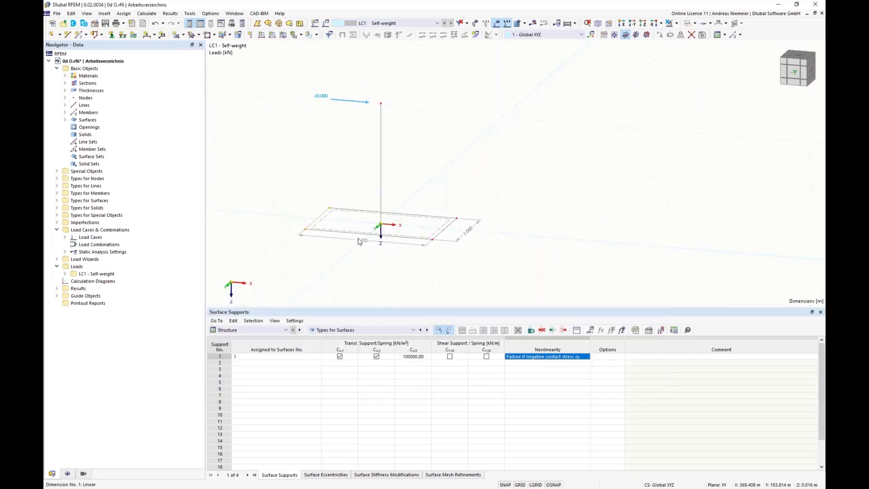
{"action": "left_click", "coordinate": [532, 23]}
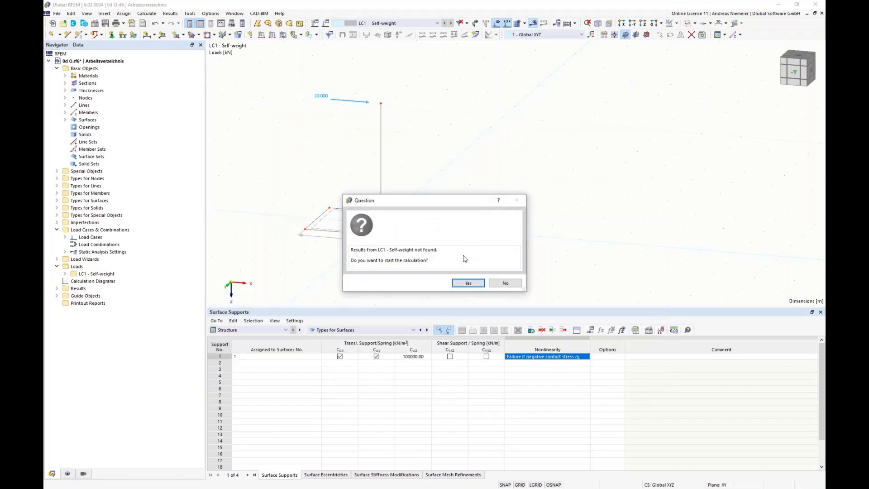
{"action": "left_click", "coordinate": [468, 284]}
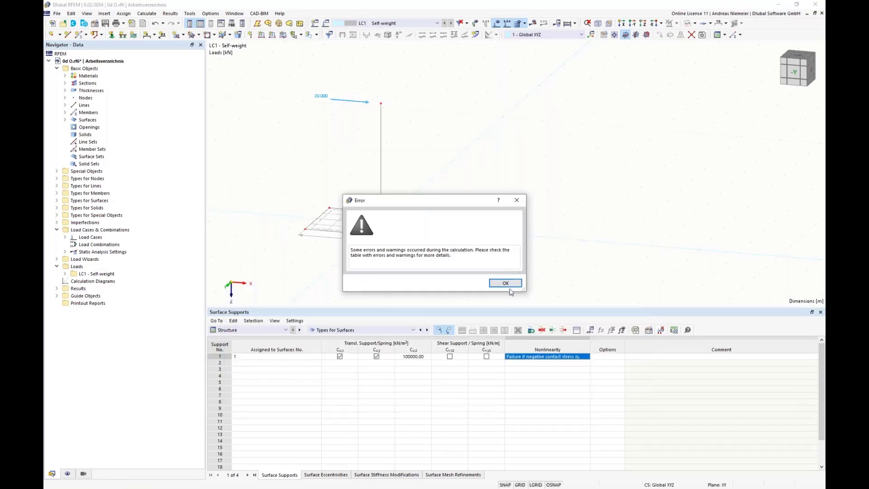
{"action": "left_click", "coordinate": [508, 284]}
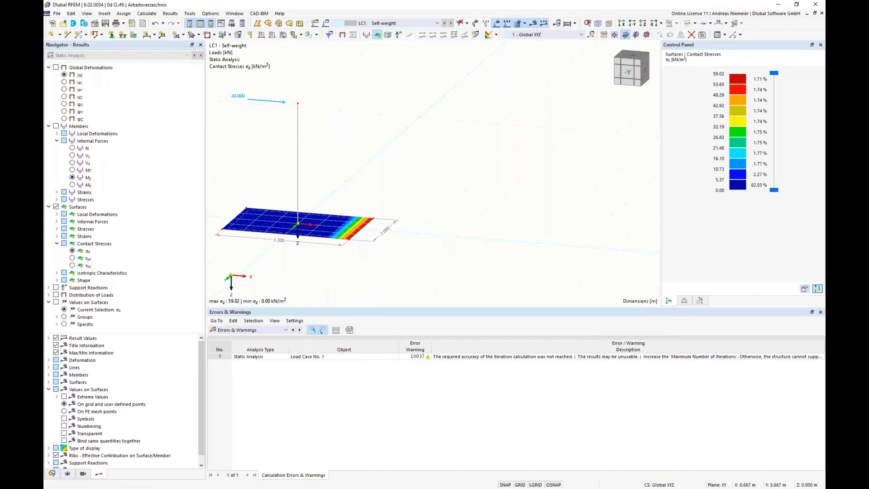
- Undo the last shortening of the base plate and recalculate load case LC1
{"action": "scroll", "coordinate": [272, 230], "scroll_direction": "up", "scroll_amount": 2}
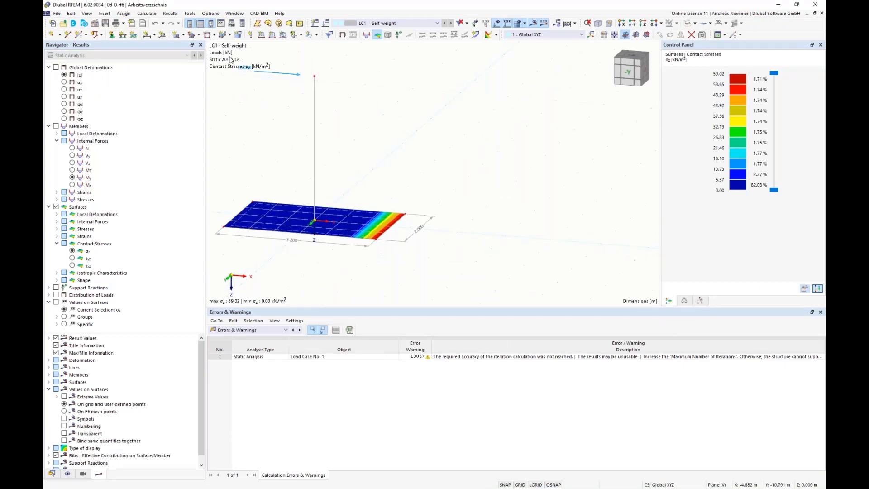
{"action": "left_click", "coordinate": [155, 23]}
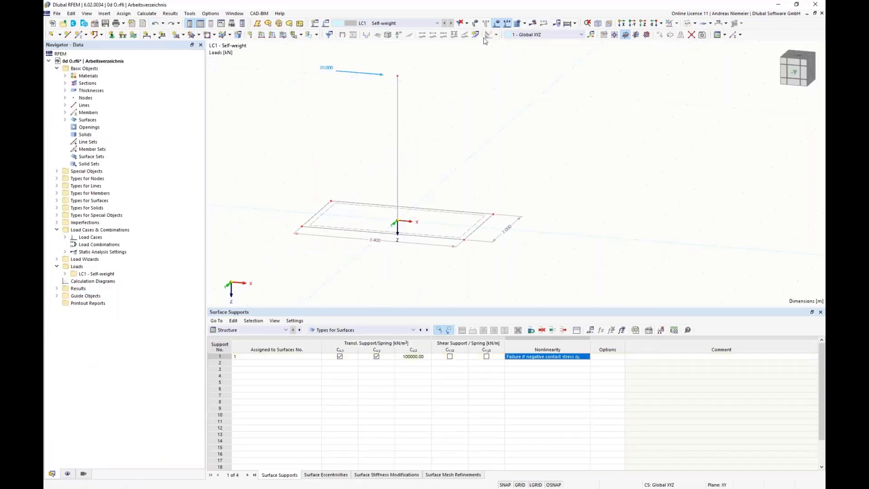
{"action": "left_click", "coordinate": [532, 23]}
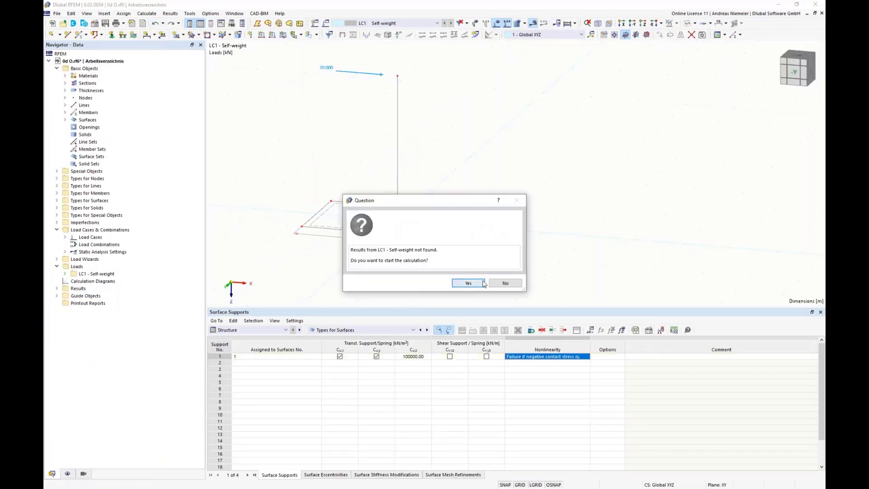
{"action": "left_click", "coordinate": [469, 283]}
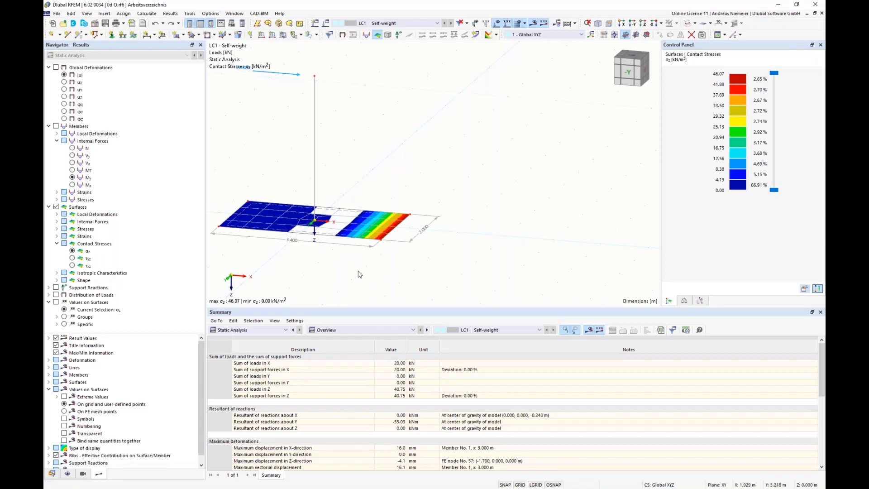
- Examine the sum of loads in Z in the results summary alongside the plate's contact stresses
{"action": "left_click", "coordinate": [390, 389]}
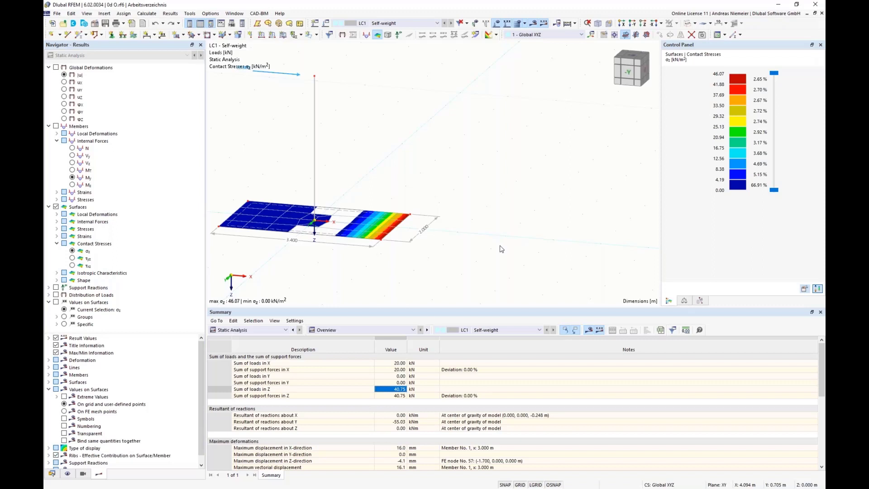
{"action": "scroll", "coordinate": [317, 254], "scroll_direction": "down", "scroll_amount": 2}
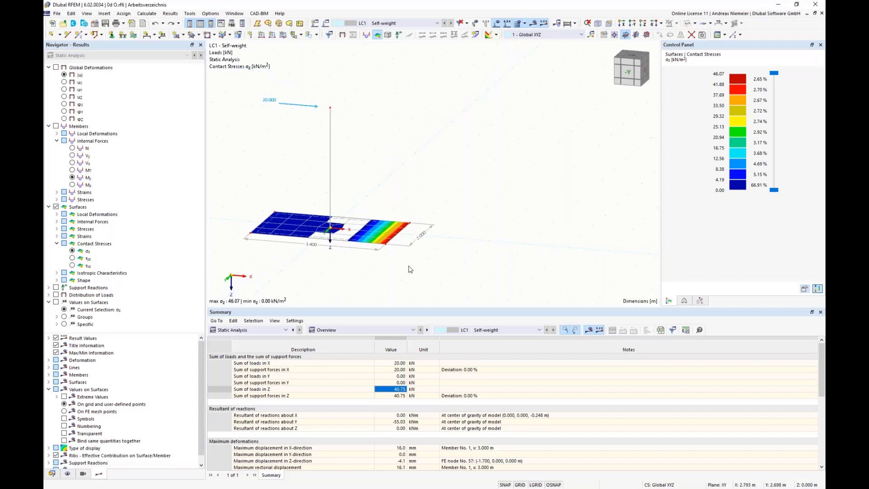
{"action": "middle_click_drag", "start_coordinate": [312, 276], "coordinate": [288, 205]}
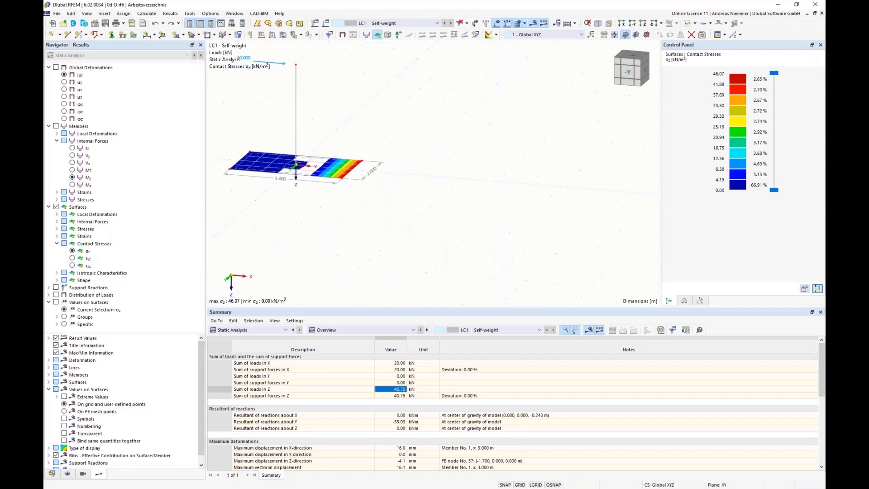
- Define a global length parameter bx of definition type Value with a value of 3.4 m
{"action": "left_click", "coordinate": [71, 13]}
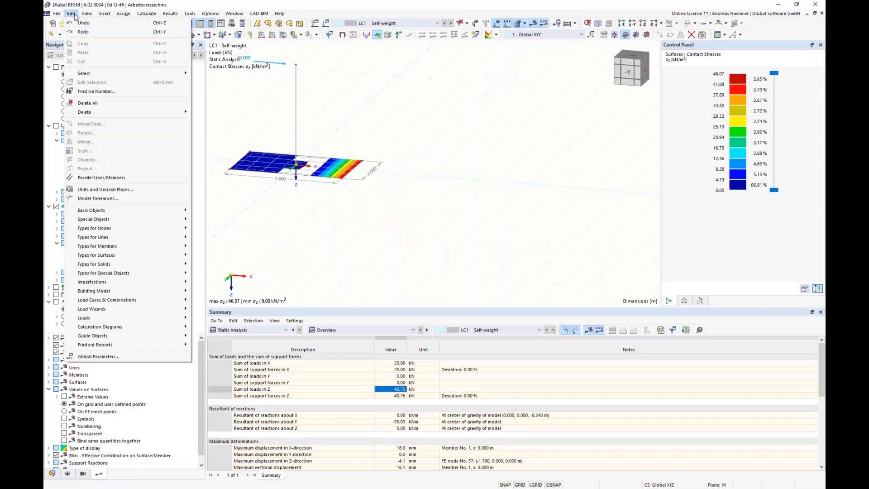
{"action": "left_click", "coordinate": [98, 357]}
{"action": "left_click_drag", "start_coordinate": [367, 99], "coordinate": [389, 238]}
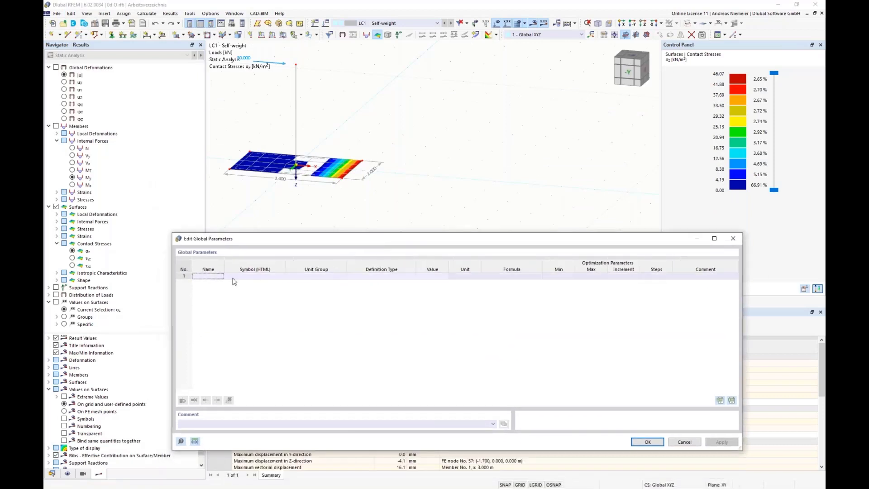
{"action": "left_click", "coordinate": [199, 277]}
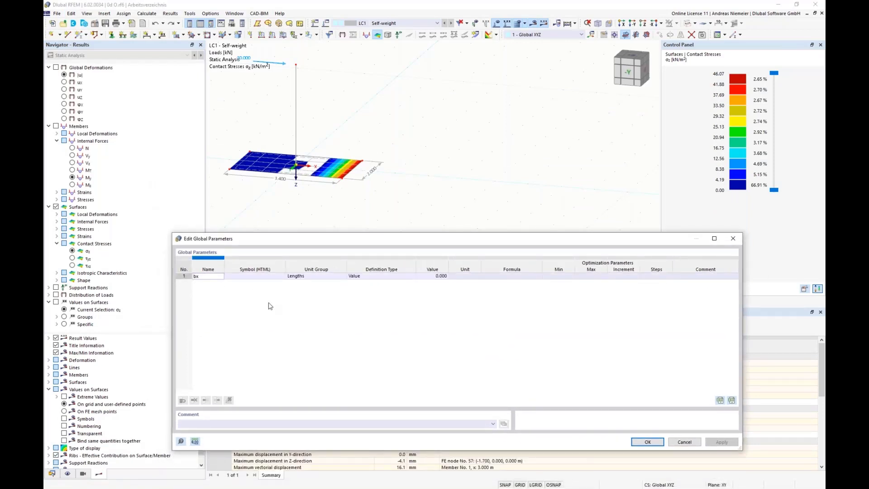
{"action": "type", "text": "bx"}
{"action": "key", "text": "Tab"}
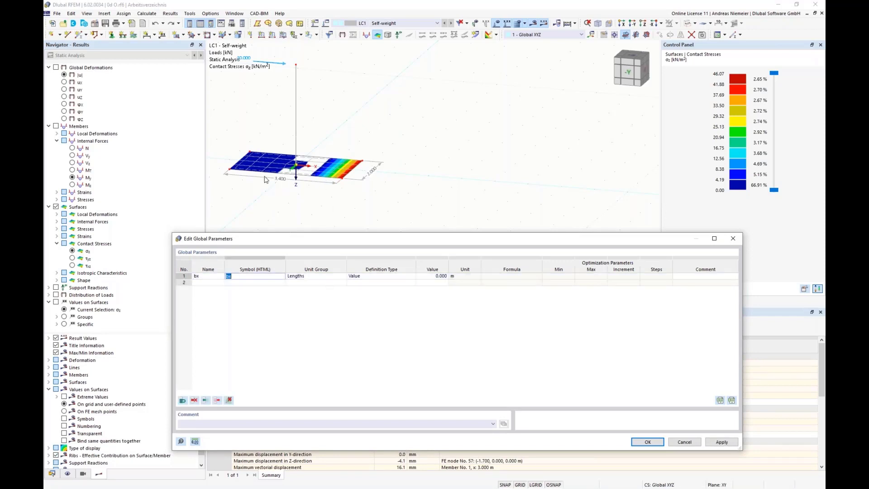
{"action": "key", "text": "Tab"}
{"action": "key", "text": "Tab"}
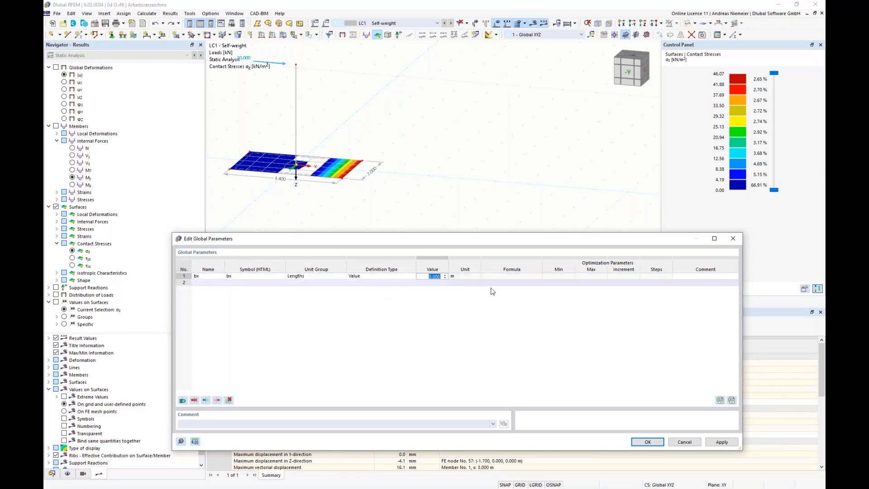
{"action": "type", "text": "3.4"}
{"action": "key", "text": "Return"}
{"action": "left_click", "coordinate": [323, 276]}
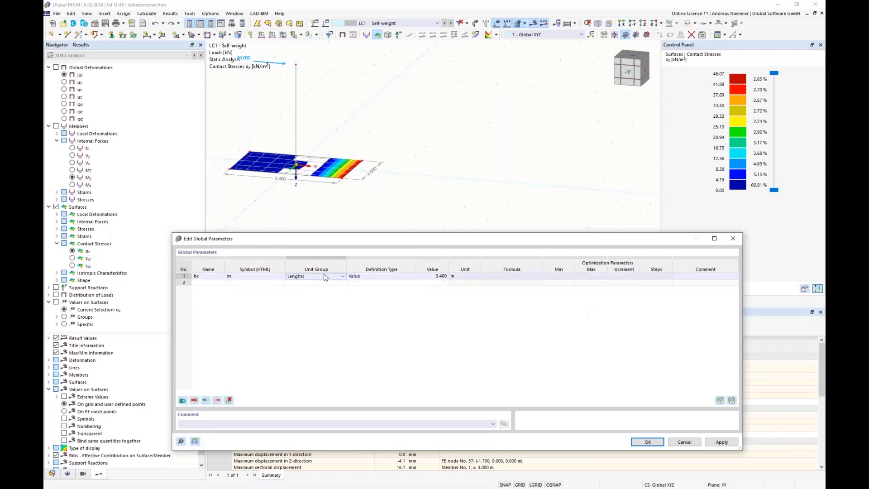
{"action": "left_click", "coordinate": [408, 277]}
{"action": "left_click", "coordinate": [412, 276]}
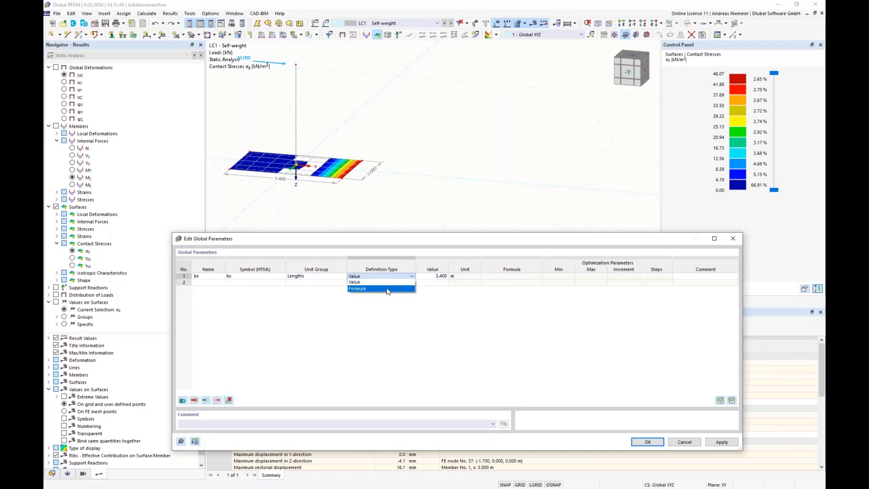
{"action": "left_click", "coordinate": [362, 283]}
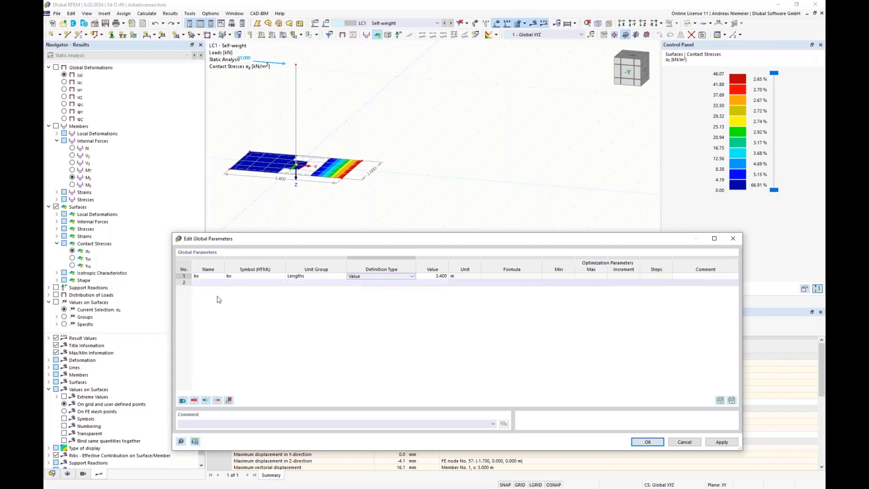
- Add a second global length parameter by with a value of 2 m
{"action": "left_click", "coordinate": [208, 283]}
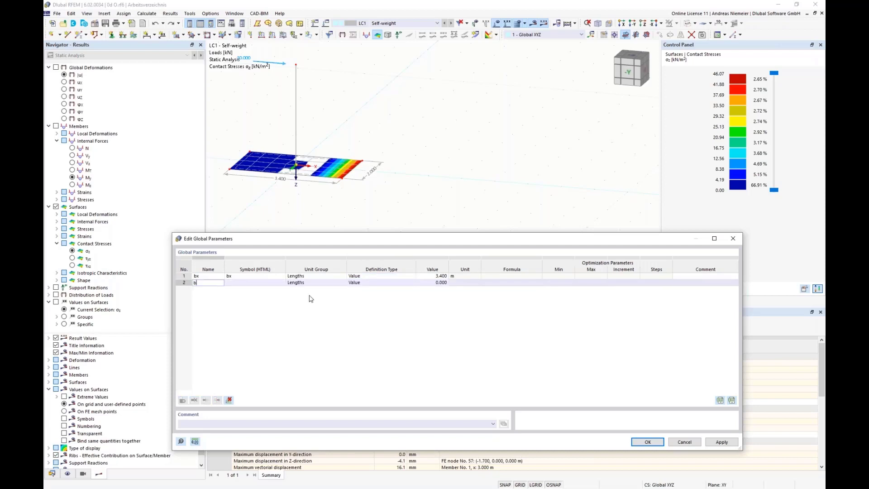
{"action": "type", "text": "by"}
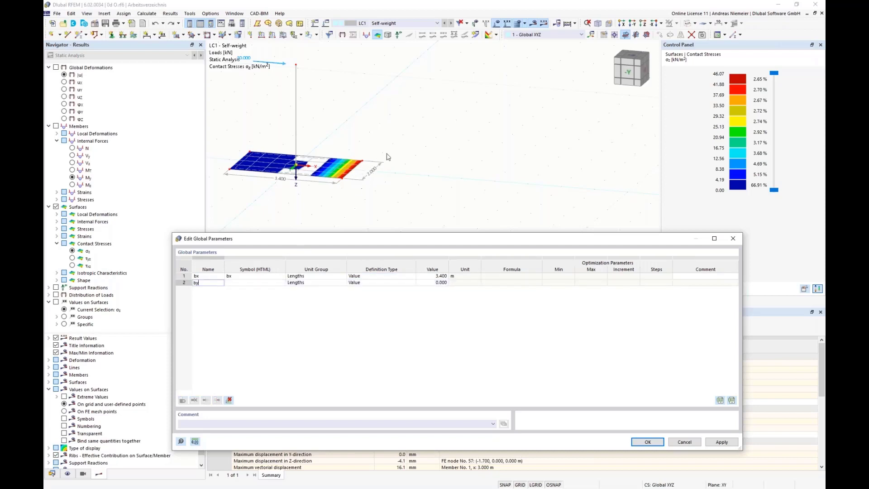
{"action": "key", "text": "Return"}
{"action": "left_click", "coordinate": [434, 283]}
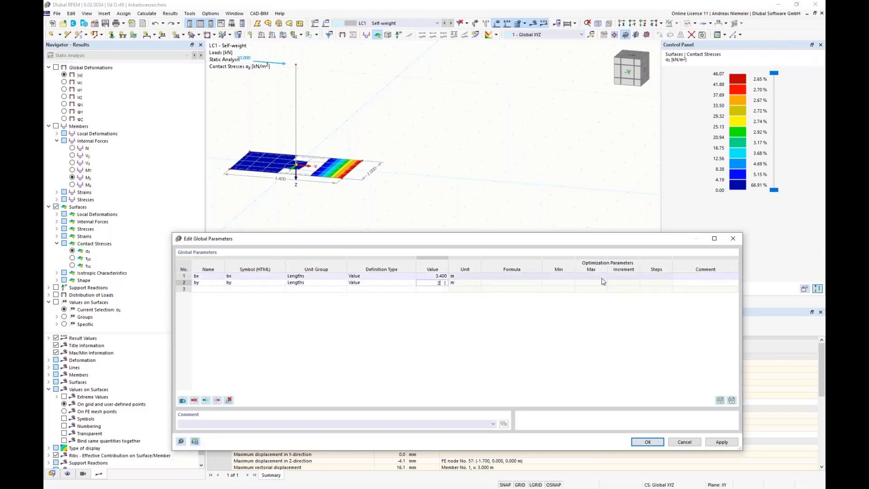
{"action": "type", "text": "2"}
{"action": "key", "text": "Return"}
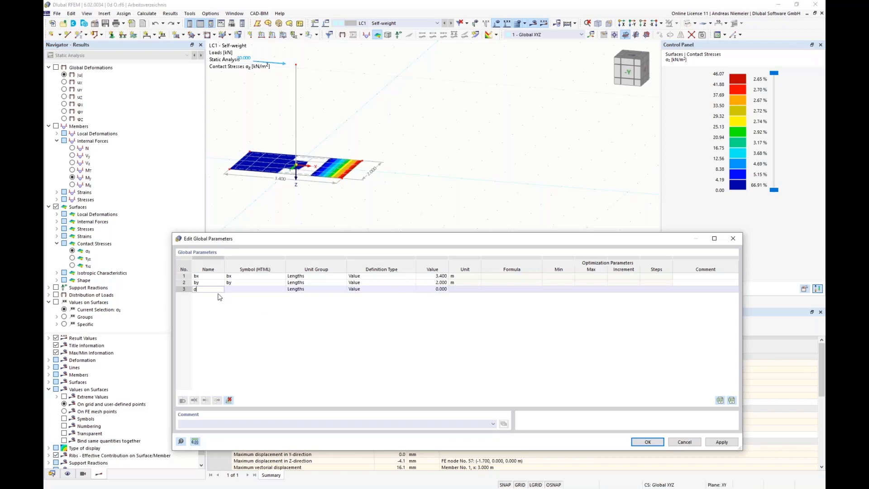
- Add a global length parameter d with a value of 0.2 m and accept the parameter list
{"action": "type", "text": "d"}
{"action": "key", "text": "Return"}
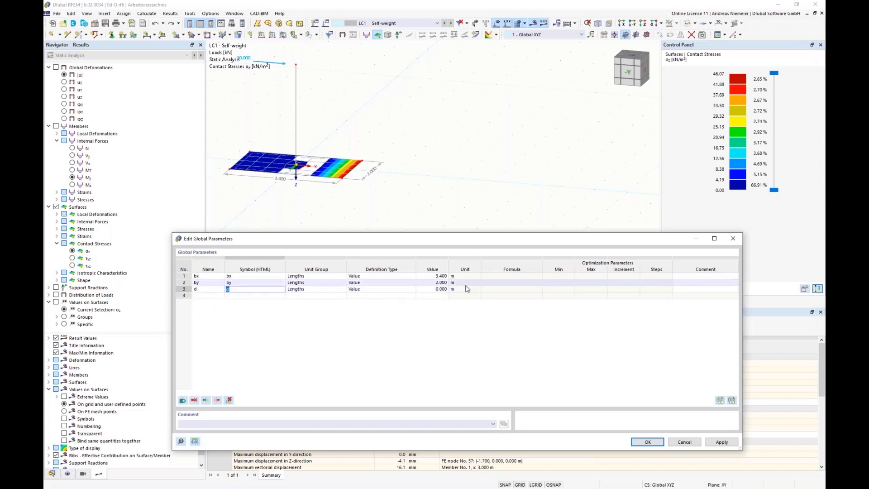
{"action": "left_click", "coordinate": [434, 289]}
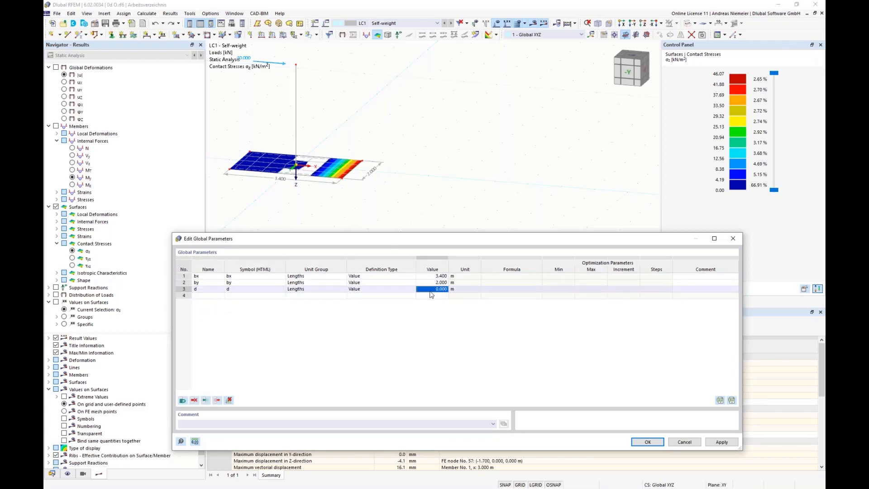
{"action": "type", "text": "0.2"}
{"action": "left_click", "coordinate": [548, 283]}
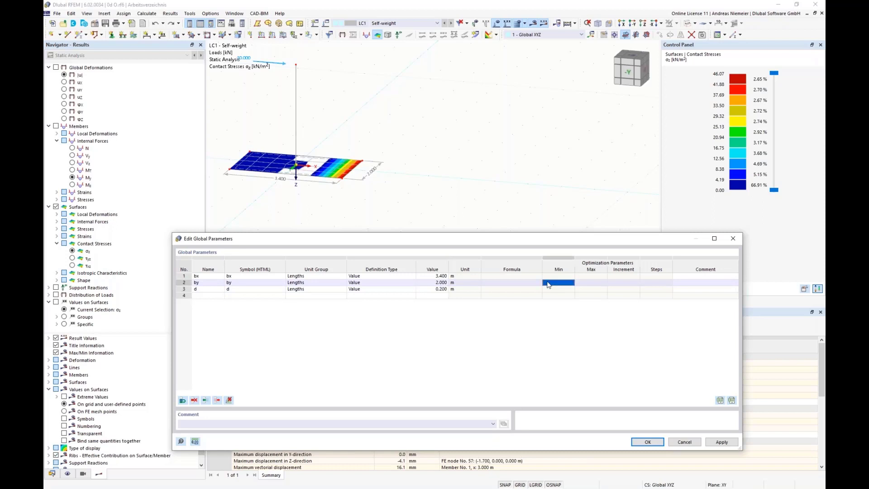
{"action": "left_click", "coordinate": [649, 442]}
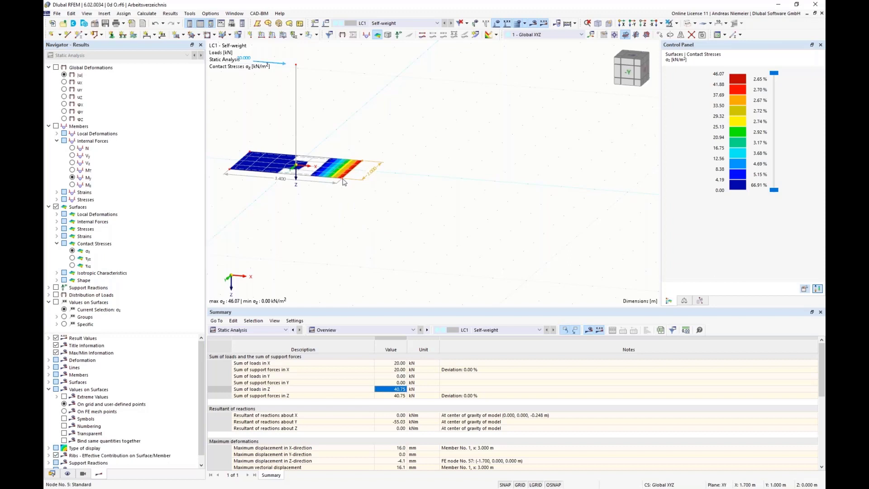
- Define the X-coordinate of the two corner nodes on the plate's positive-X edge by the formula bx/2
{"action": "right_click", "coordinate": [344, 182]}
{"action": "mouse_move", "coordinate": [508, 197]}
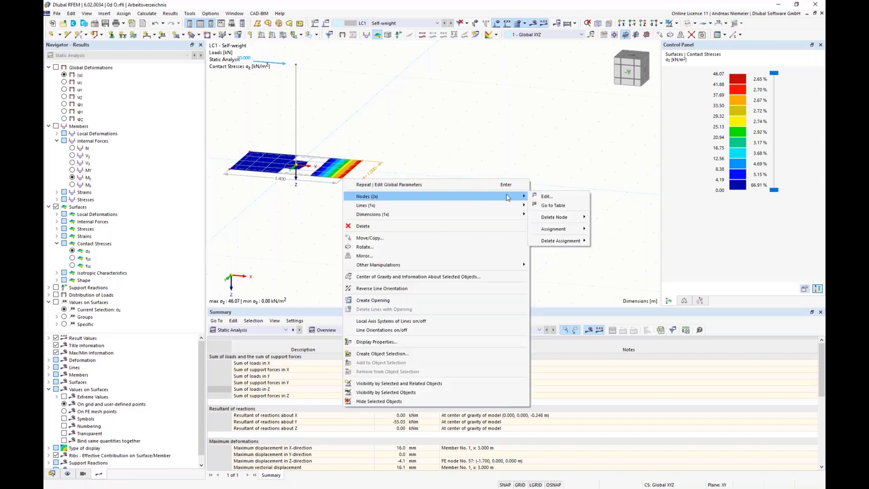
{"action": "left_click", "coordinate": [546, 196]}
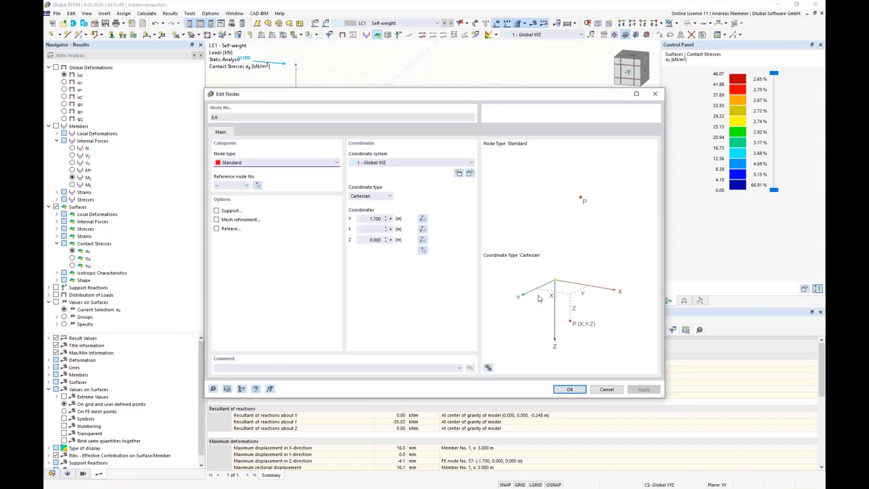
{"action": "left_click", "coordinate": [391, 220]}
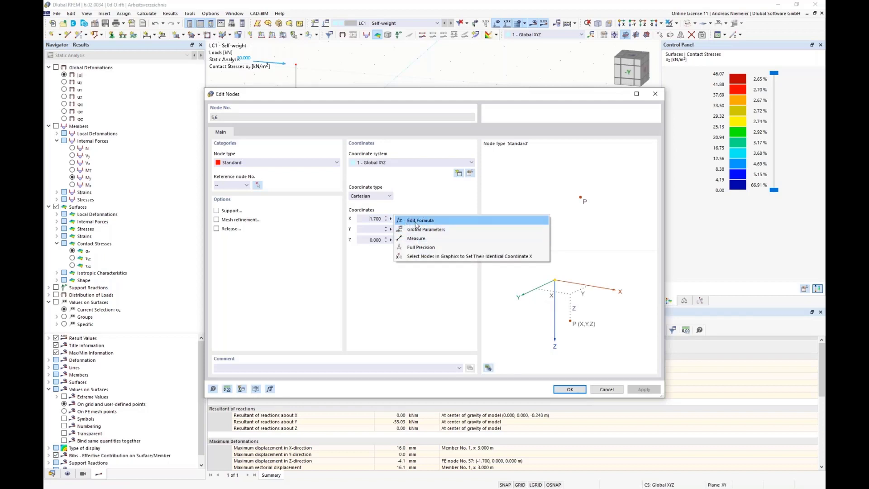
{"action": "left_click", "coordinate": [415, 222]}
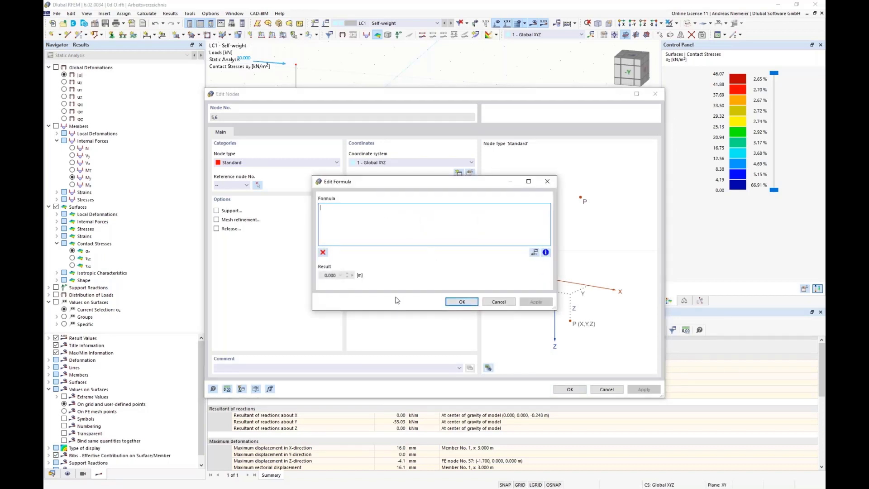
{"action": "type", "text": "b"}
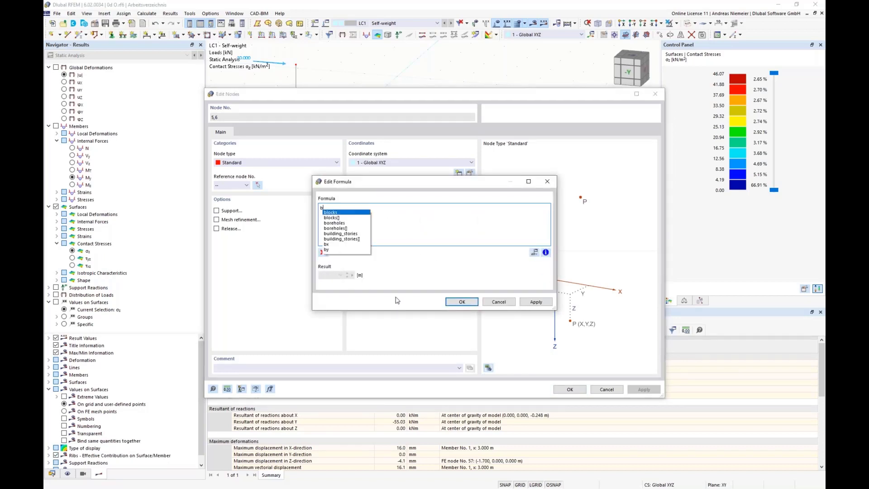
{"action": "type", "text": "x/"}
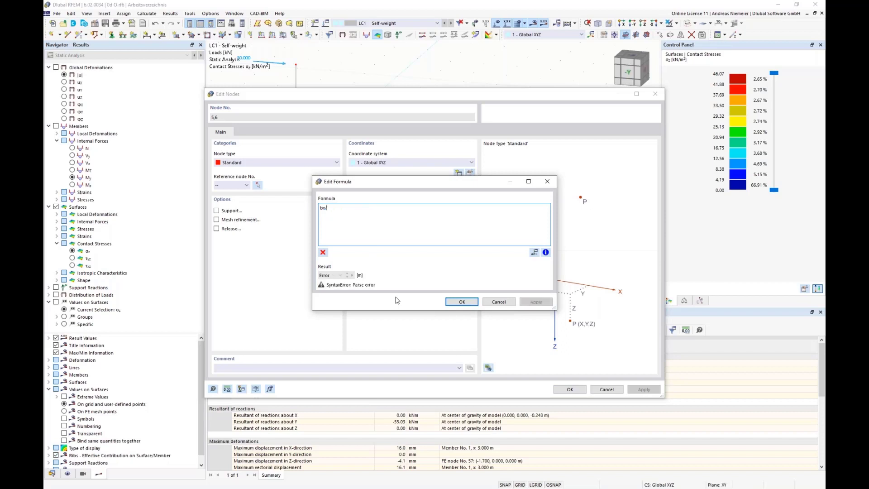
{"action": "type", "text": "2"}
{"action": "left_click", "coordinate": [462, 302]}
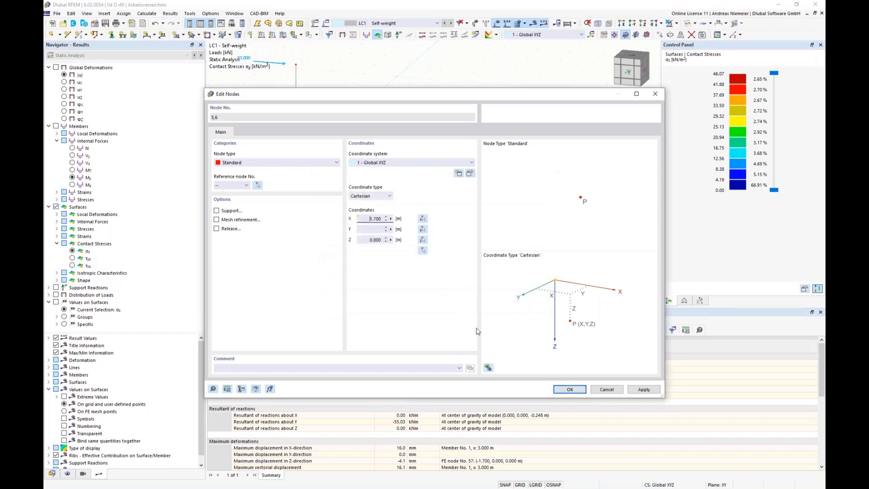
{"action": "left_click", "coordinate": [569, 390]}
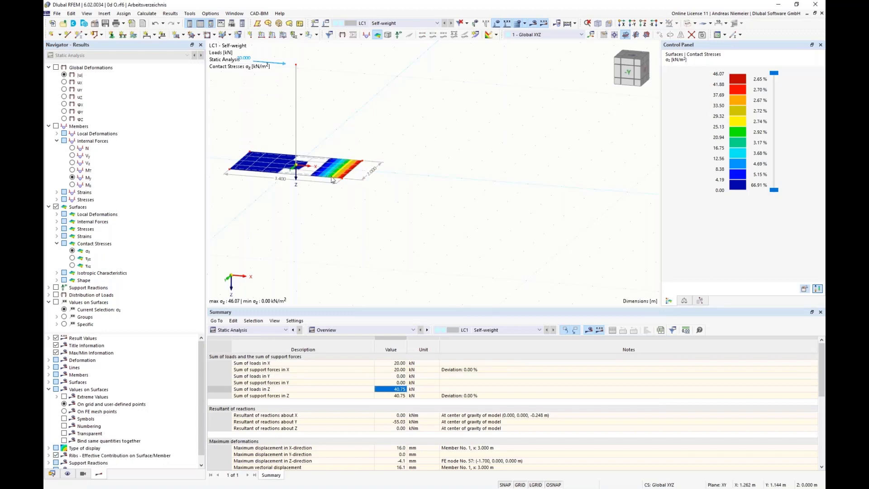
- Define the X-coordinate of the two corner nodes on the plate's negative-X edge by the formula -bx/2
{"action": "left_click_drag", "start_coordinate": [212, 132], "coordinate": [256, 190]}
{"action": "right_click", "coordinate": [230, 170]}
{"action": "mouse_move", "coordinate": [324, 189]}
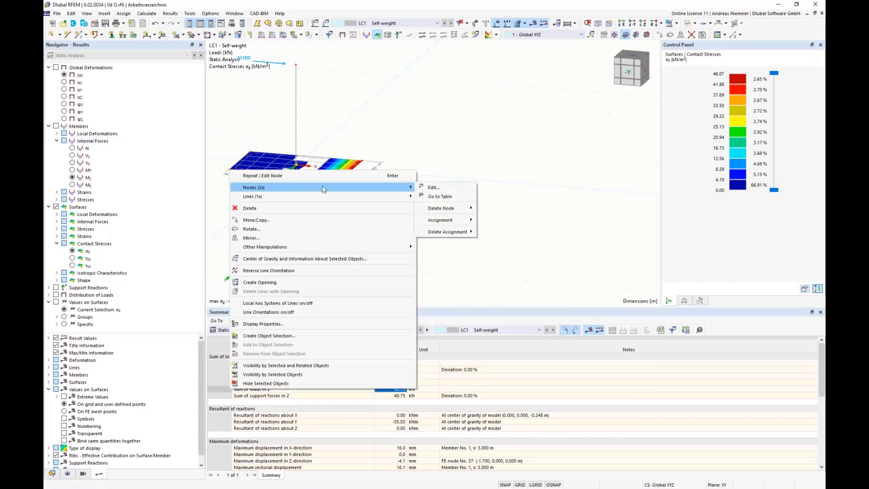
{"action": "left_click", "coordinate": [433, 187]}
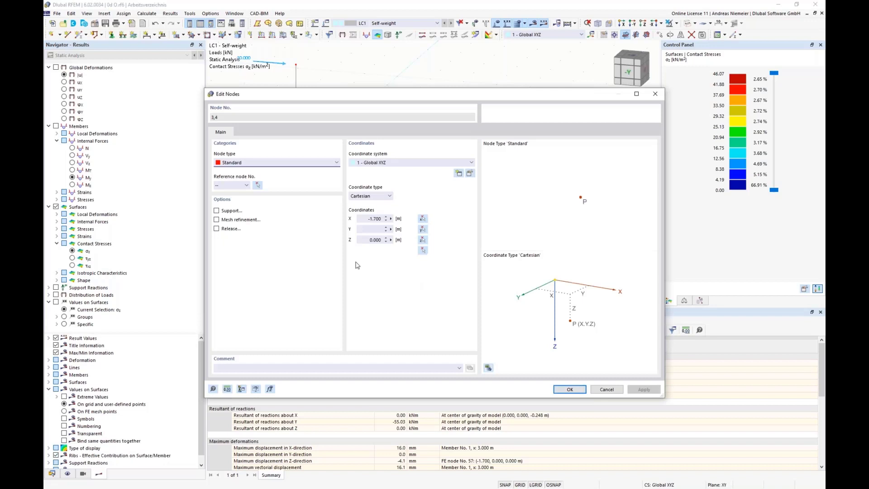
{"action": "left_click", "coordinate": [391, 219]}
{"action": "left_click", "coordinate": [416, 220]}
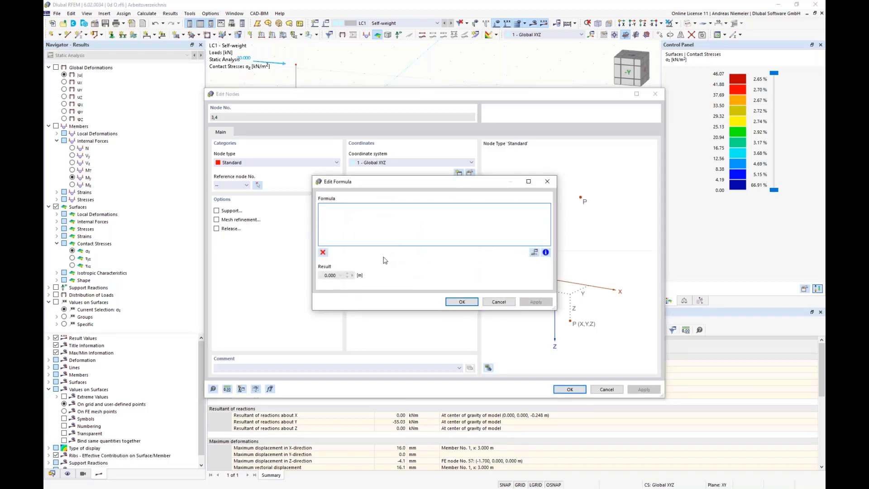
{"action": "type", "text": "-bx/2"}
{"action": "left_click", "coordinate": [462, 302]}
{"action": "left_click", "coordinate": [570, 390]}
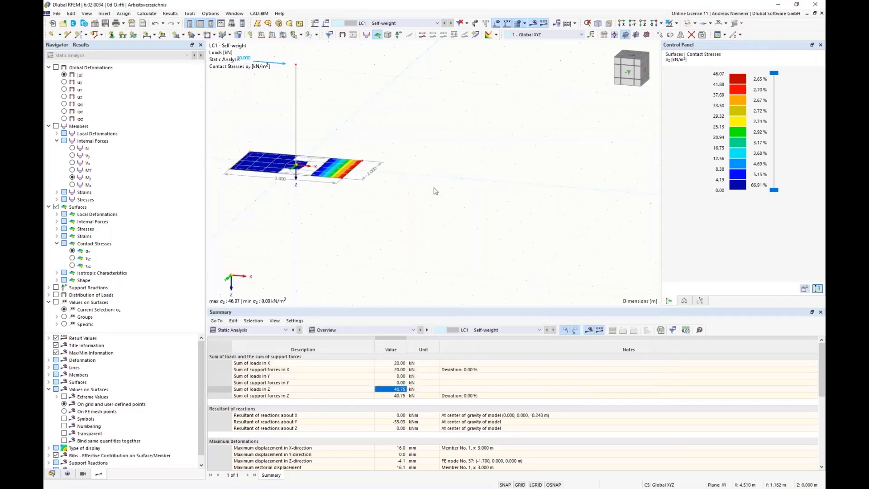
- Define the Y-coordinate of the two corner nodes on the plate's negative-Y edge by the formula -by/2
{"action": "middle_click_drag", "start_coordinate": [435, 189], "coordinate": [323, 185]}
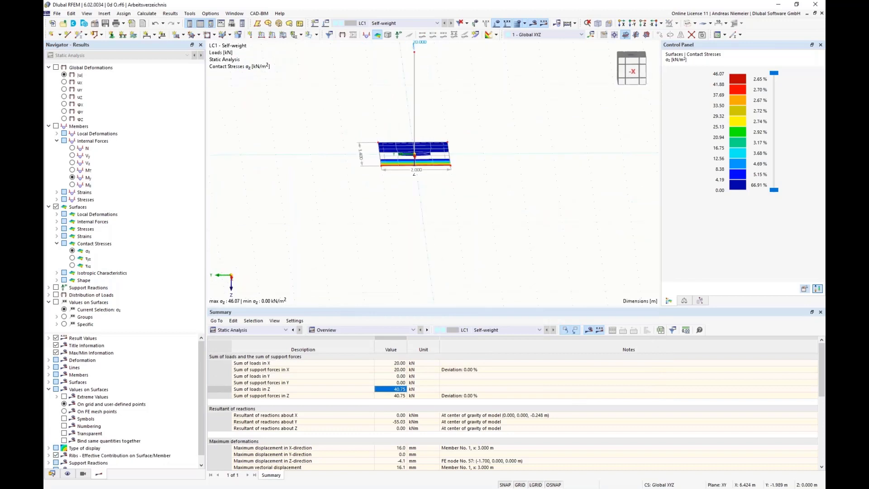
{"action": "middle_click_drag", "start_coordinate": [485, 194], "coordinate": [460, 210]}
{"action": "left_click_drag", "start_coordinate": [410, 134], "coordinate": [451, 212]}
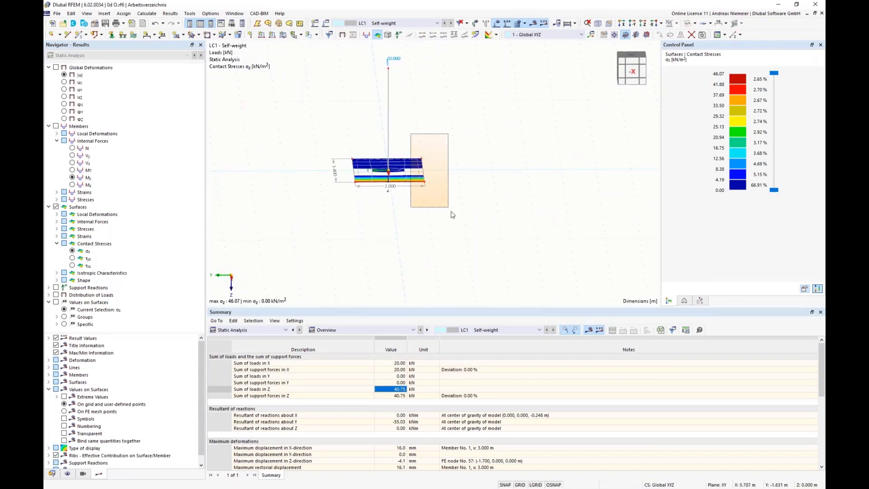
{"action": "right_click", "coordinate": [425, 181]}
{"action": "mouse_move", "coordinate": [578, 202]}
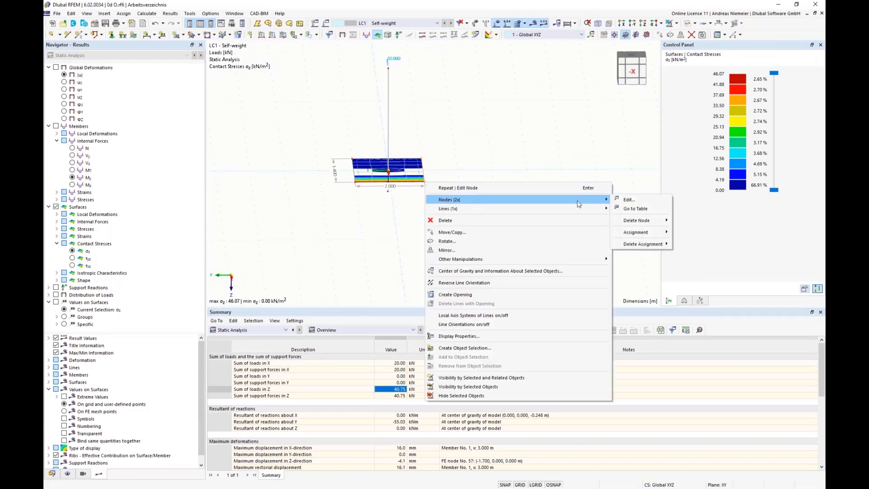
{"action": "left_click", "coordinate": [627, 202]}
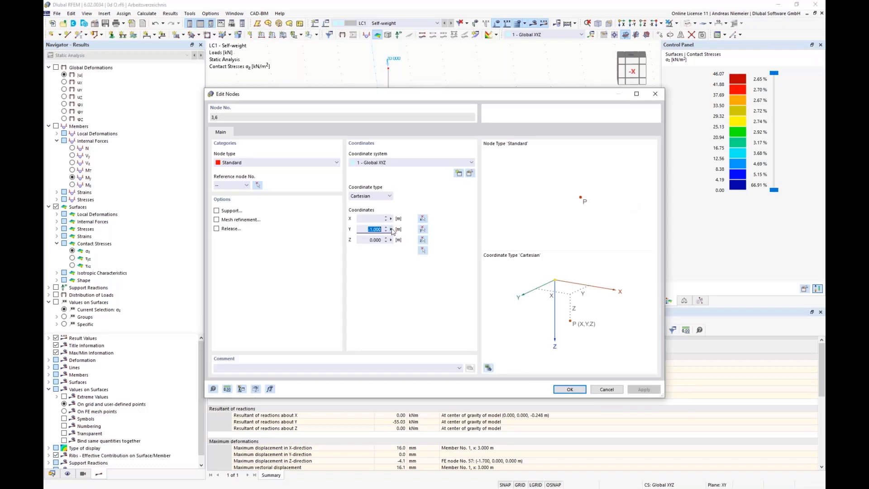
{"action": "left_click", "coordinate": [391, 229]}
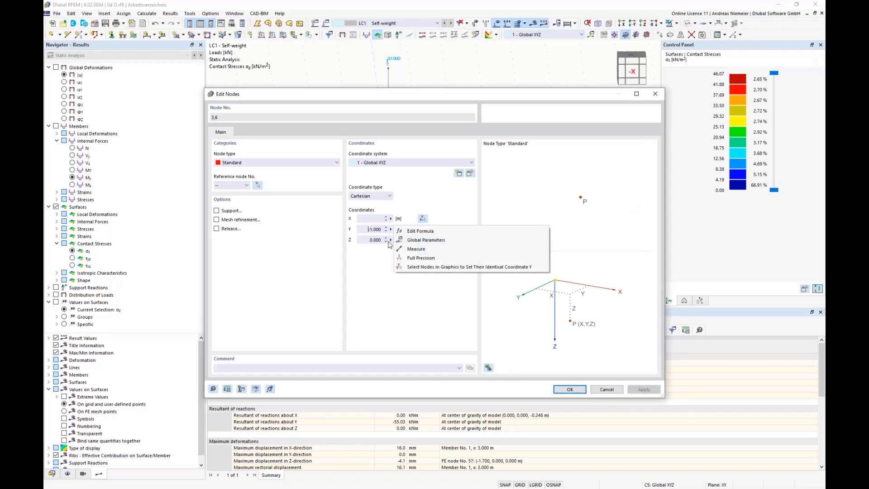
{"action": "left_click", "coordinate": [424, 232]}
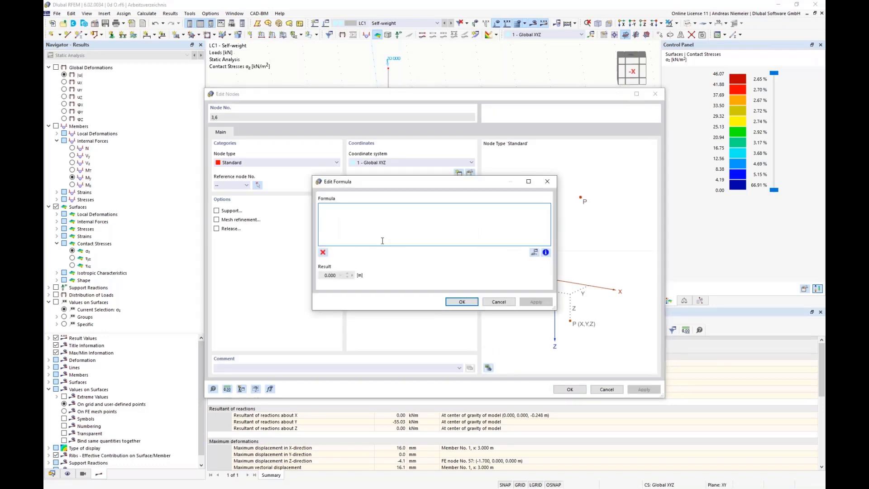
{"action": "type", "text": "-by"}
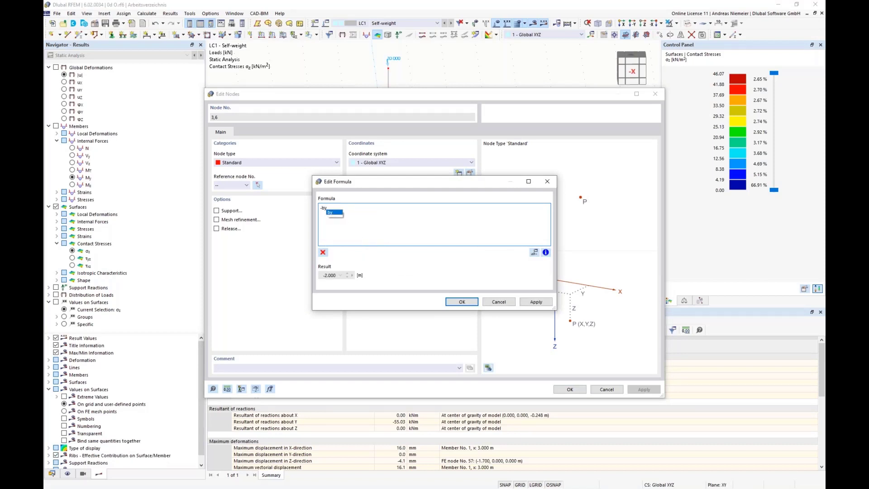
{"action": "type", "text": "/2"}
{"action": "left_click", "coordinate": [471, 302]}
{"action": "left_click", "coordinate": [570, 390]}
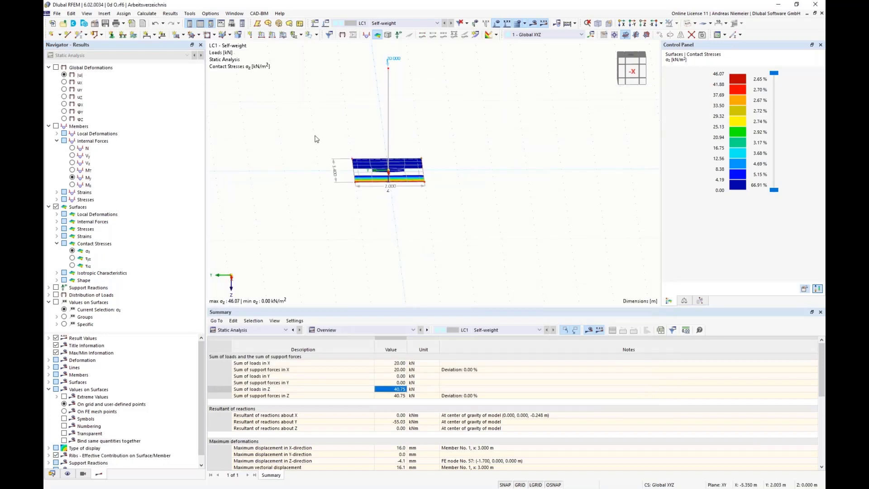
- Define the Y-coordinate of the two corner nodes on the plate's positive-Y edge by the formula by/2
{"action": "right_click", "coordinate": [356, 182]}
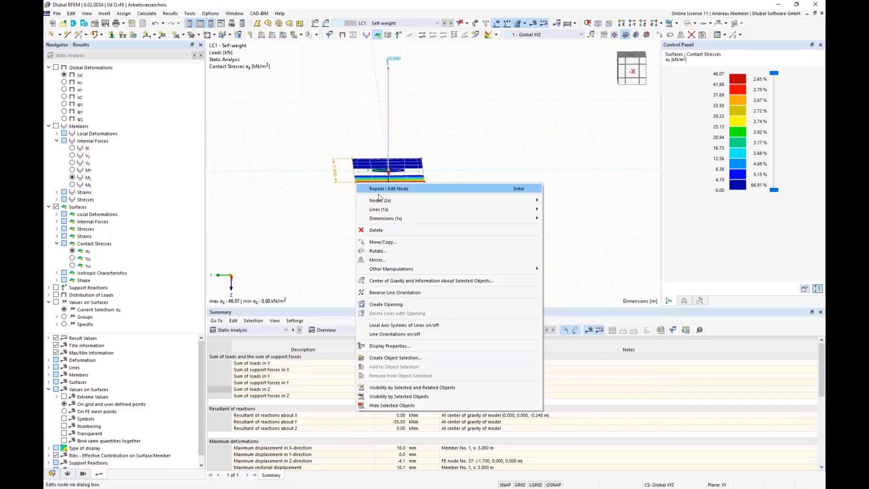
{"action": "mouse_move", "coordinate": [381, 201]}
{"action": "left_click", "coordinate": [571, 202]}
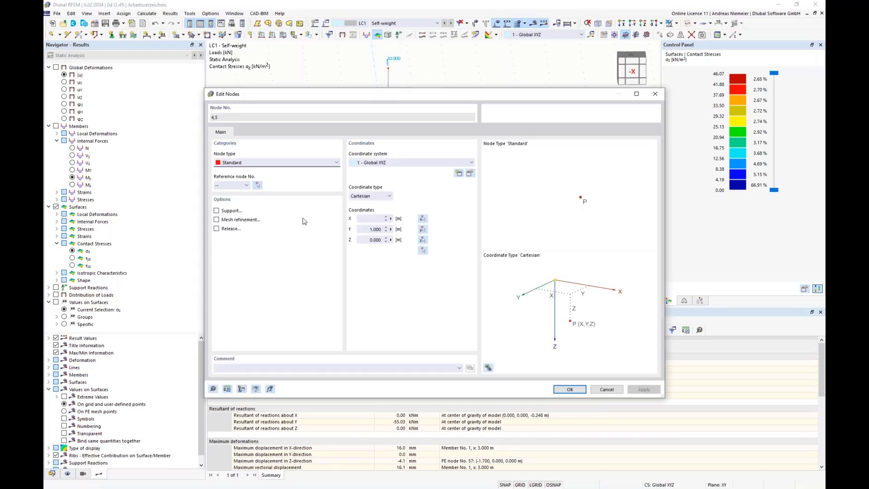
{"action": "left_click", "coordinate": [390, 229]}
{"action": "left_click", "coordinate": [461, 229]}
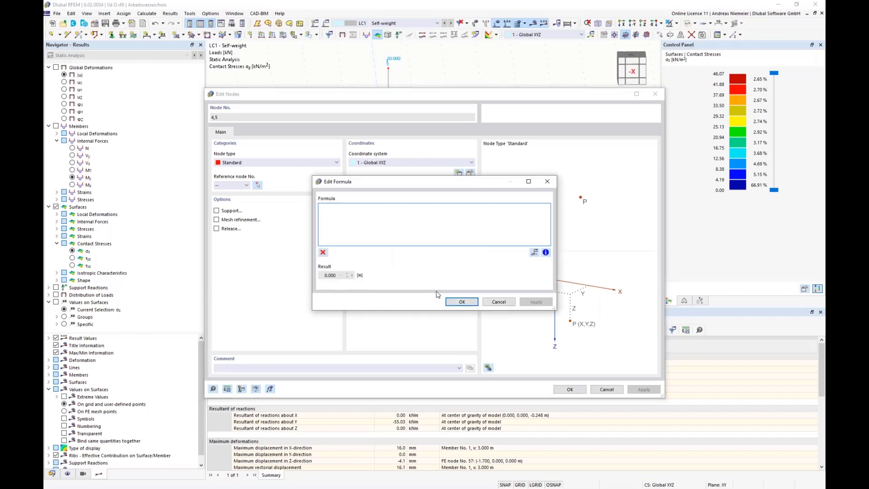
{"action": "type", "text": "by/2"}
{"action": "left_click", "coordinate": [473, 303]}
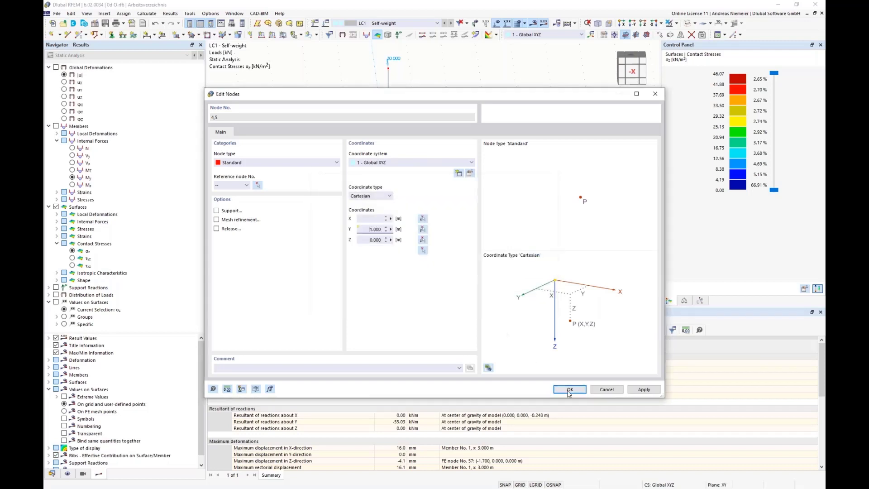
{"action": "left_click", "coordinate": [568, 389]}
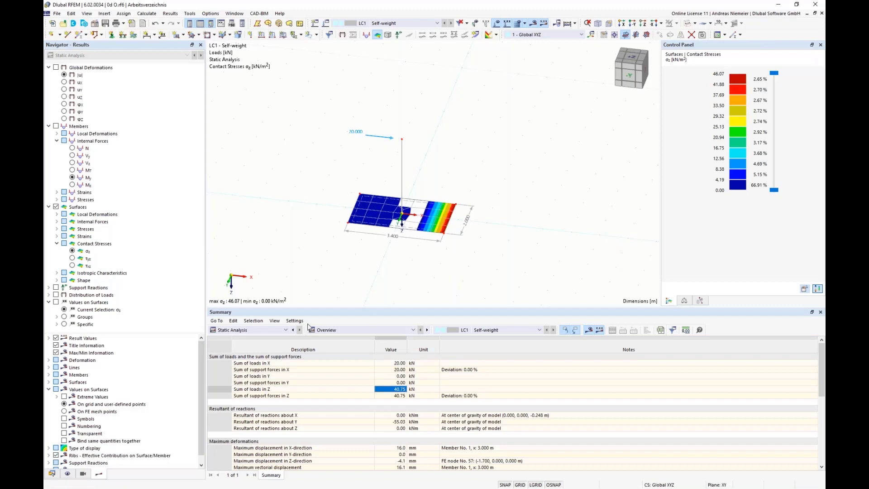
- Link the plate's thickness d to the global parameter in the thicknesses table with the formula =d
{"action": "left_click", "coordinate": [248, 330]}
{"action": "left_click", "coordinate": [231, 337]}
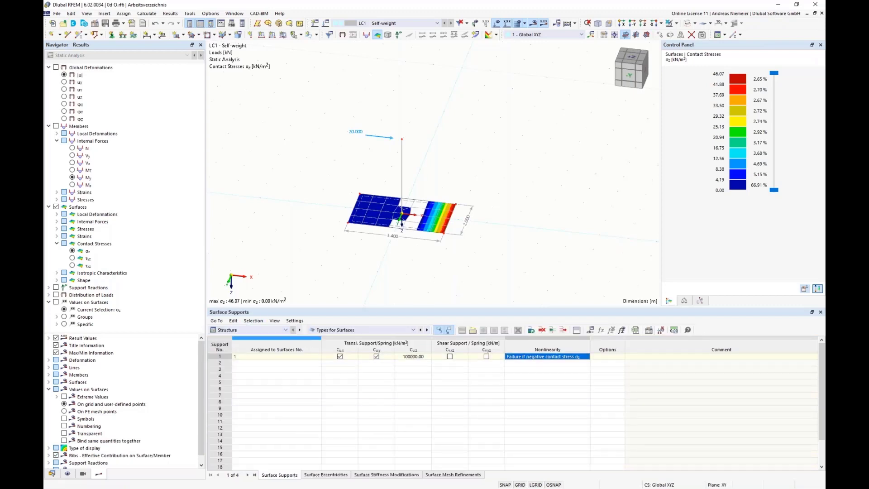
{"action": "left_click", "coordinate": [342, 330]}
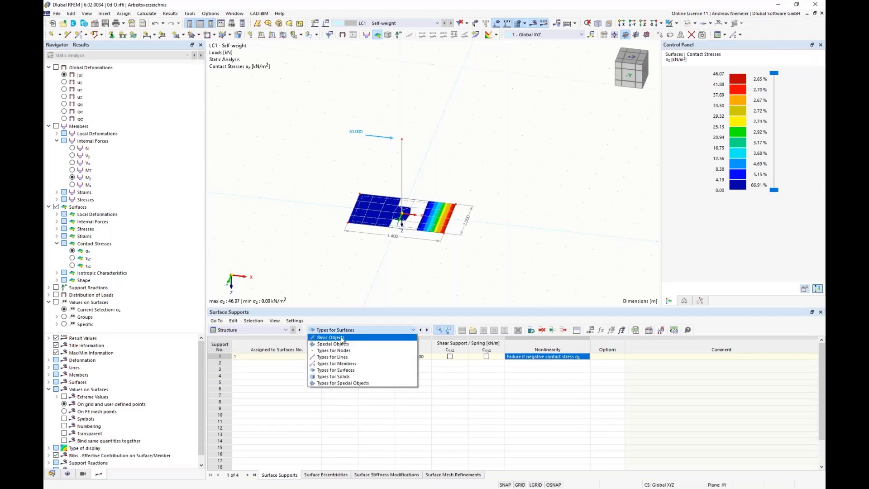
{"action": "left_click", "coordinate": [342, 337]}
{"action": "left_click", "coordinate": [325, 475]}
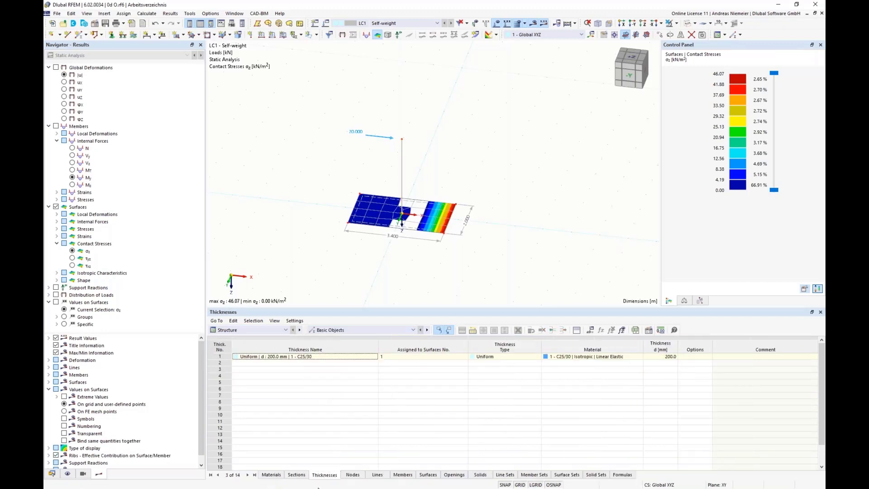
{"action": "double_click", "coordinate": [663, 357]}
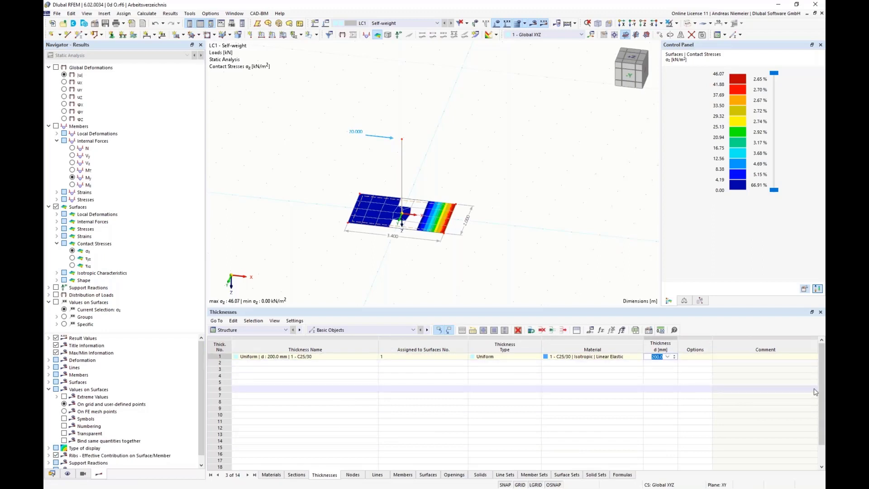
{"action": "type", "text": "=d"}
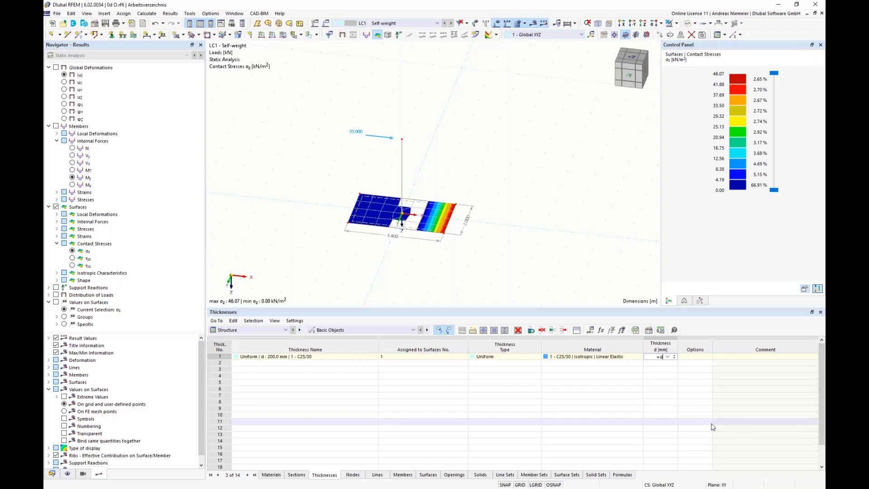
{"action": "left_click", "coordinate": [711, 423]}
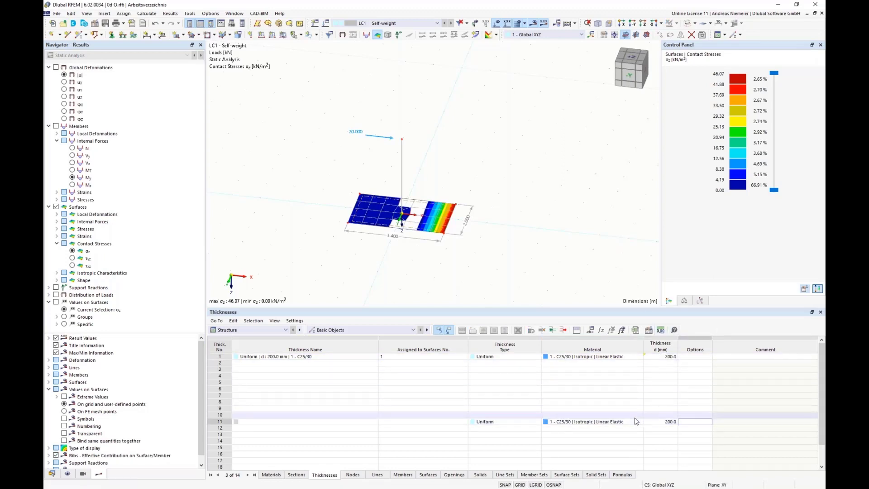
- Display formulas instead of values to check the thickness and node coordinate definitions in the tables
{"action": "left_click", "coordinate": [622, 330]}
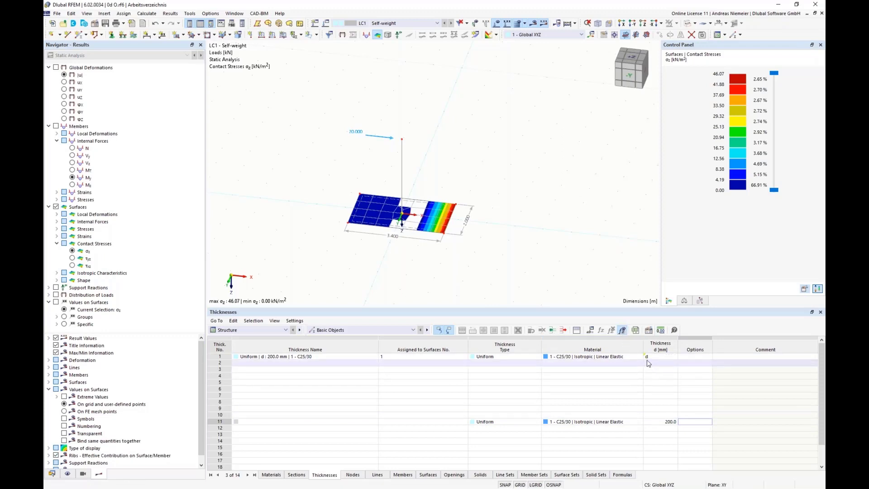
{"action": "left_click", "coordinate": [354, 476]}
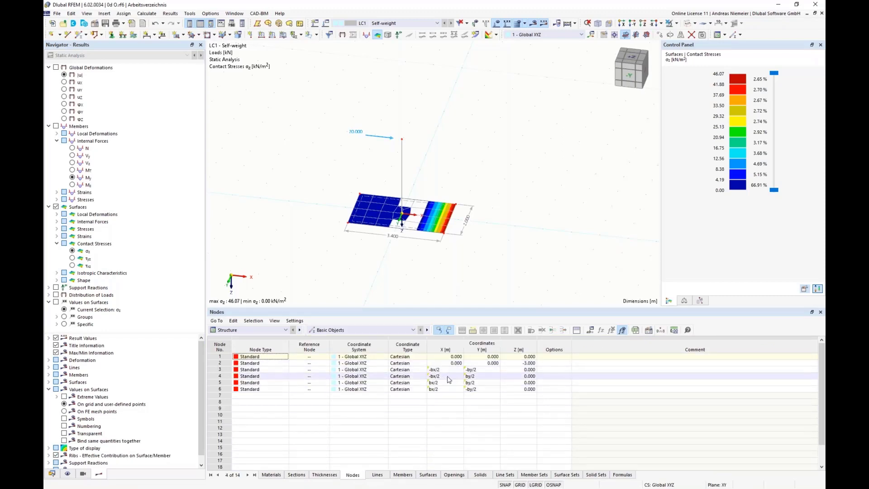
{"action": "left_click", "coordinate": [623, 331]}
{"action": "left_click", "coordinate": [624, 332]}
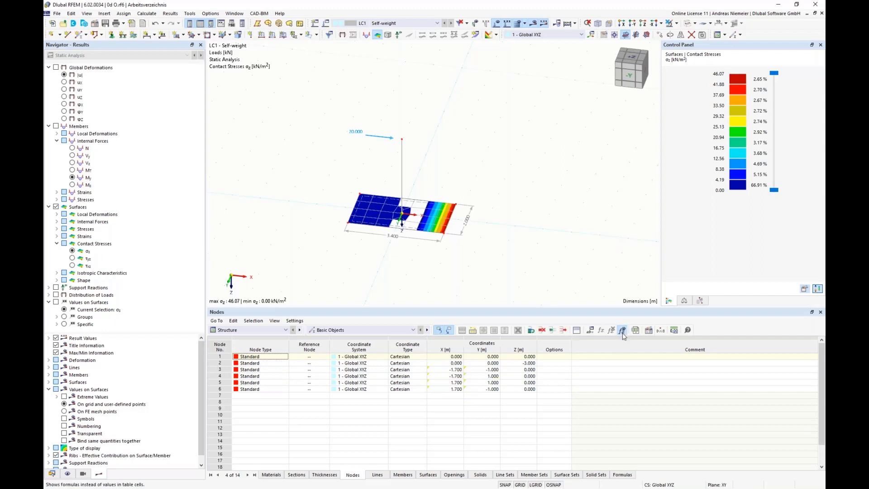
{"action": "left_click", "coordinate": [624, 332]}
- Test the parametric plate by setting the global parameter bx to 4 m, and undo the change
{"action": "left_click", "coordinate": [591, 331]}
{"action": "left_click", "coordinate": [434, 276]}
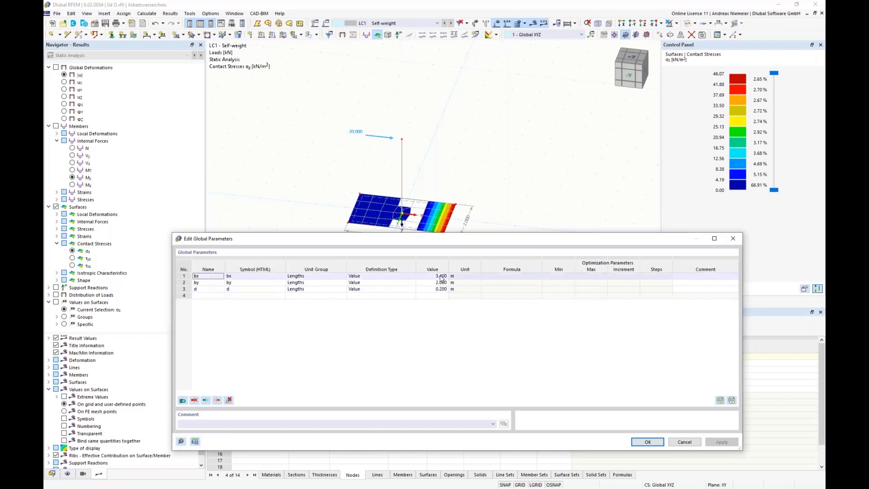
{"action": "type", "text": "4"}
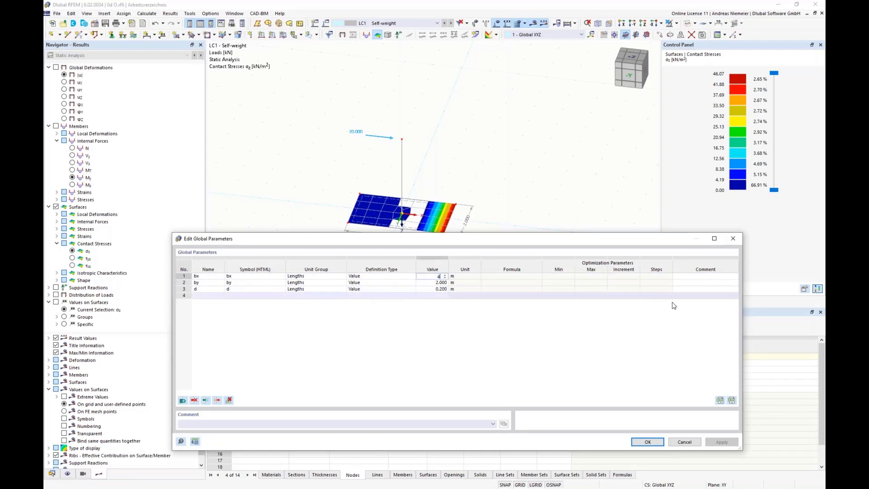
{"action": "left_click", "coordinate": [656, 283]}
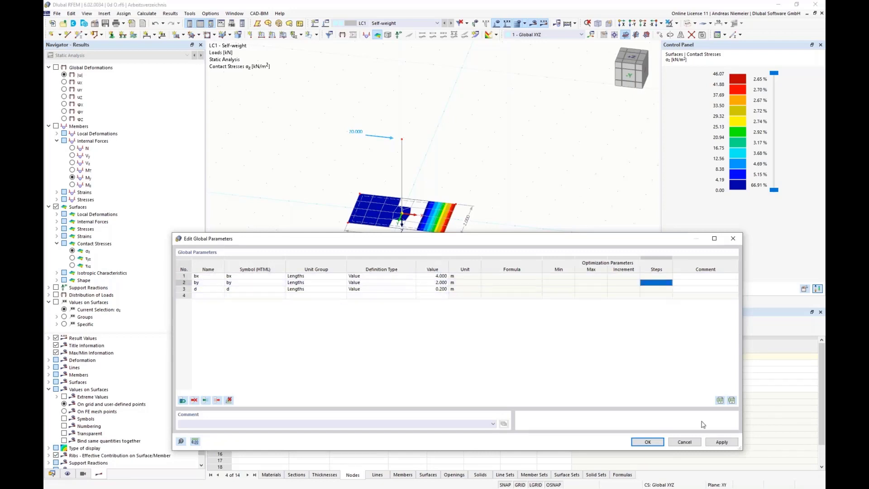
{"action": "left_click", "coordinate": [647, 442]}
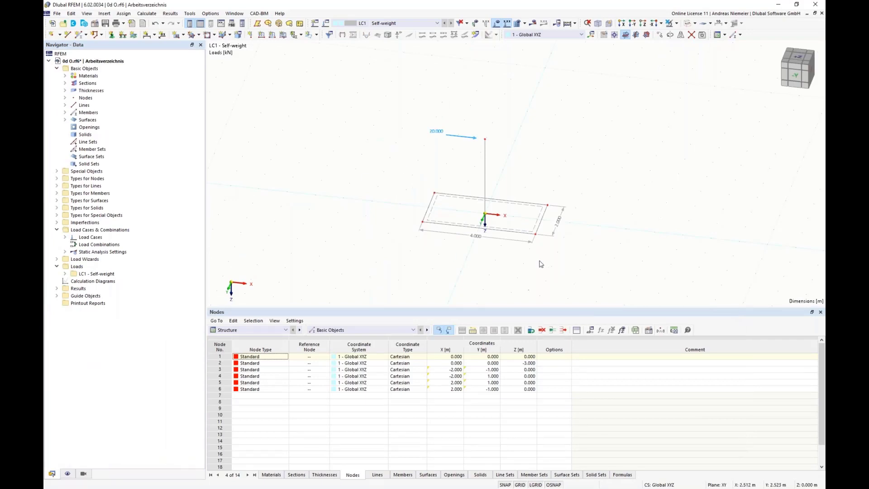
{"action": "scroll", "coordinate": [438, 223], "scroll_direction": "up", "scroll_amount": 3}
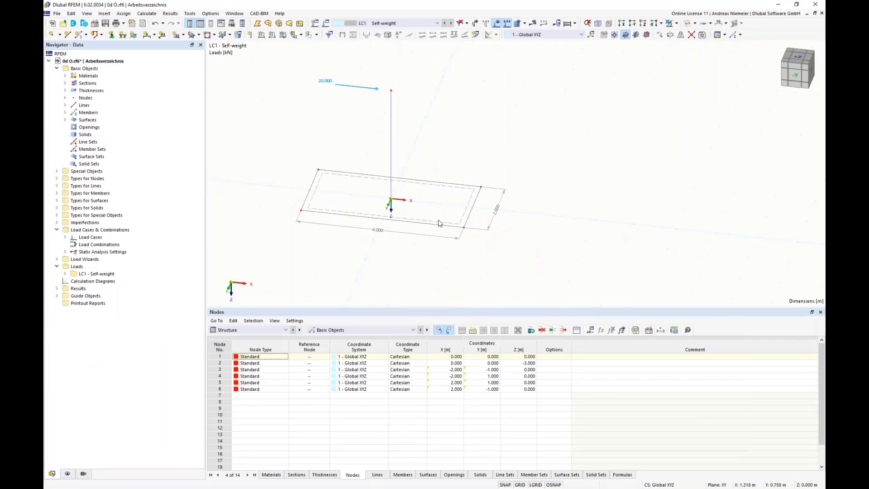
{"action": "left_click", "coordinate": [155, 23]}
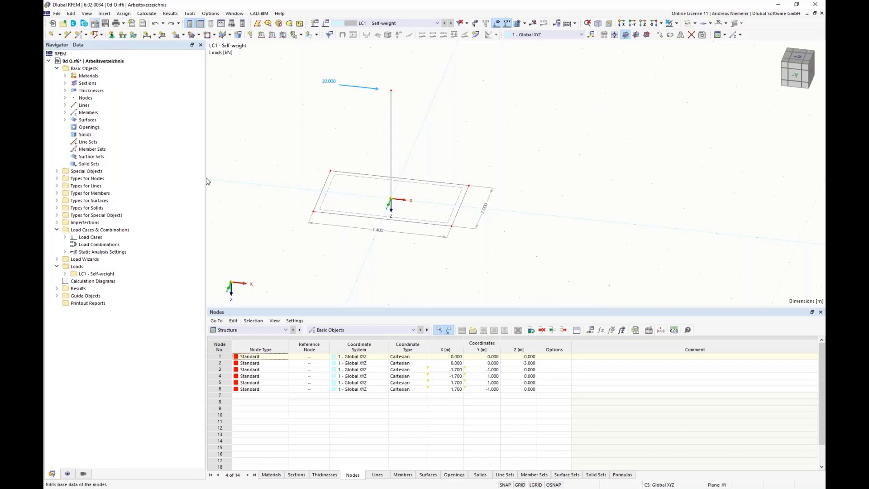
- Activate the Optimization & Costs / CO2 Emission Estimation add-on in the model's base data
{"action": "double_click", "coordinate": [238, 224]}
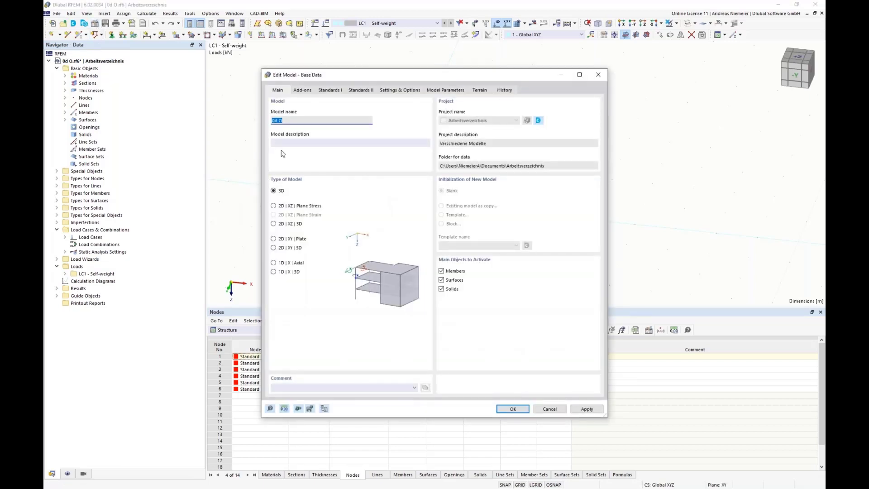
{"action": "left_click", "coordinate": [301, 90]}
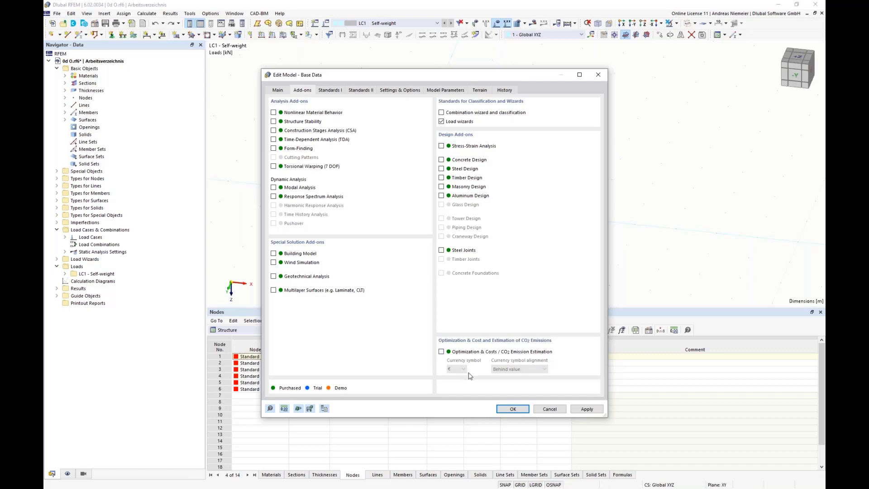
{"action": "left_click", "coordinate": [441, 352]}
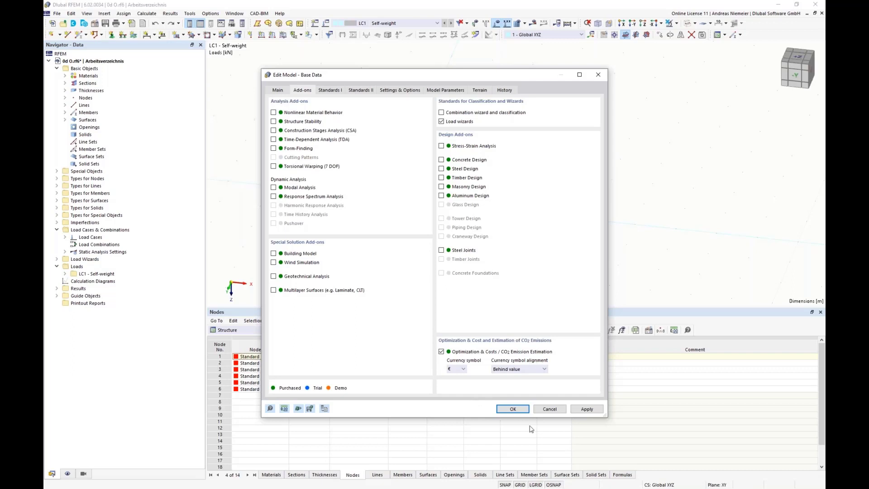
{"action": "left_click", "coordinate": [513, 409]}
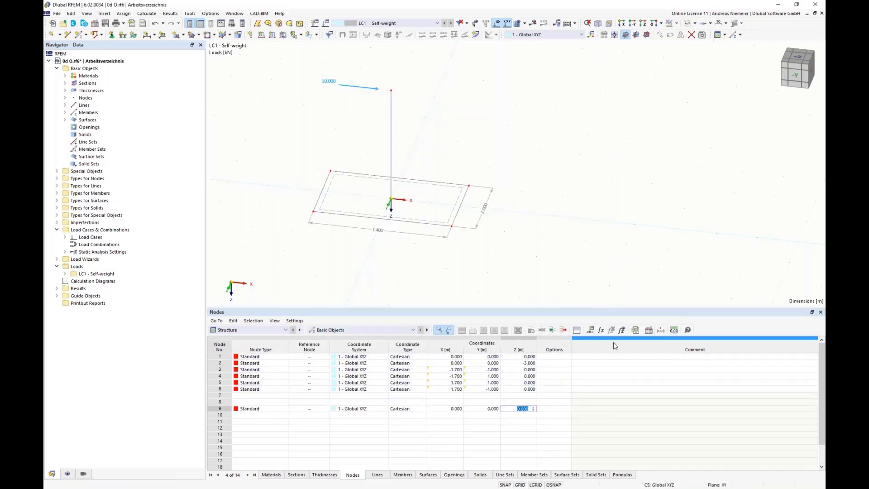
- Open the global parameters for editing and set the definition type of bx to Optimization
{"action": "left_click", "coordinate": [589, 333]}
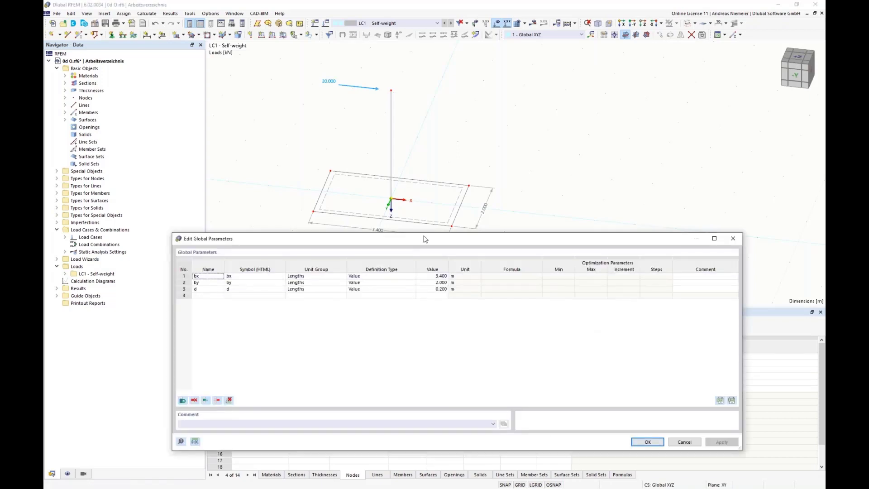
{"action": "left_click_drag", "start_coordinate": [424, 233], "coordinate": [425, 254]}
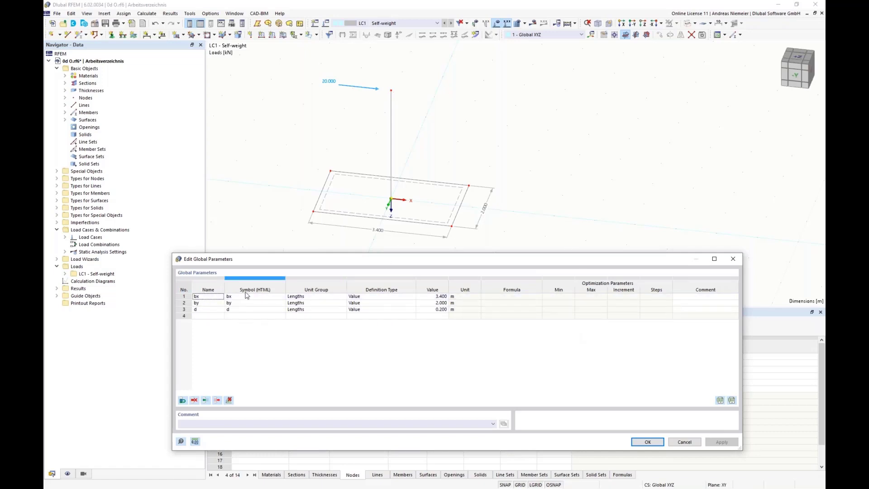
{"action": "left_click", "coordinate": [355, 296]}
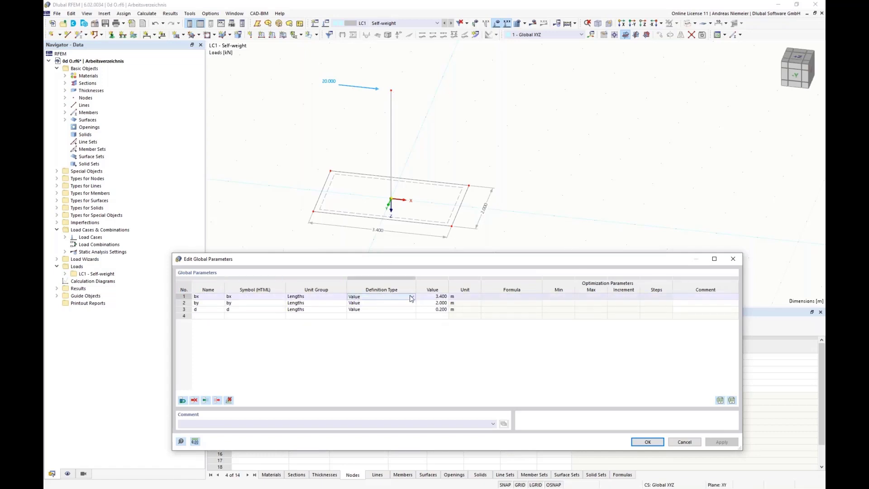
{"action": "left_click", "coordinate": [355, 297]}
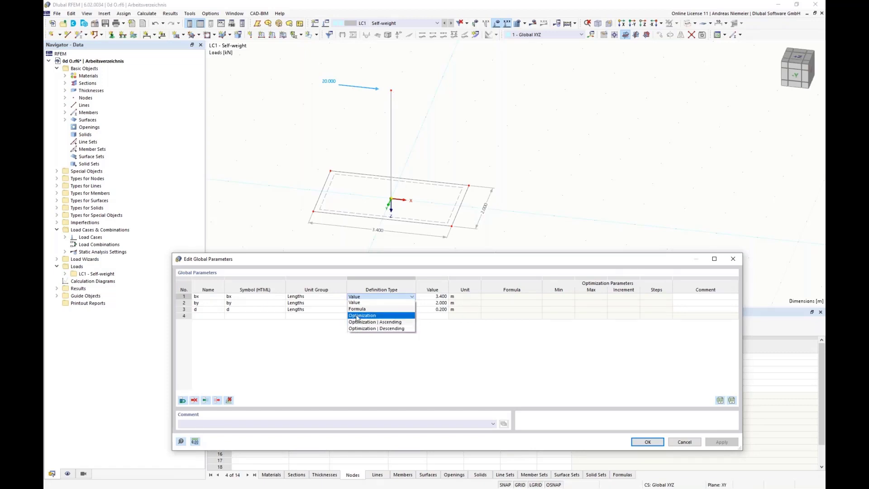
{"action": "left_click", "coordinate": [385, 316]}
- Try Optimization | Ascending as the definition type of bx, and switch it back to plain Optimization
{"action": "left_click", "coordinate": [411, 297]}
{"action": "left_click", "coordinate": [371, 323]}
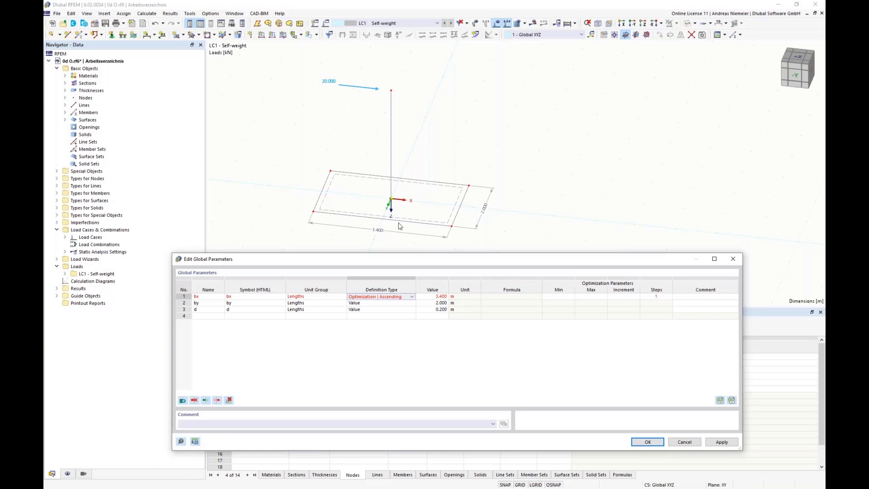
{"action": "left_click", "coordinate": [412, 296]}
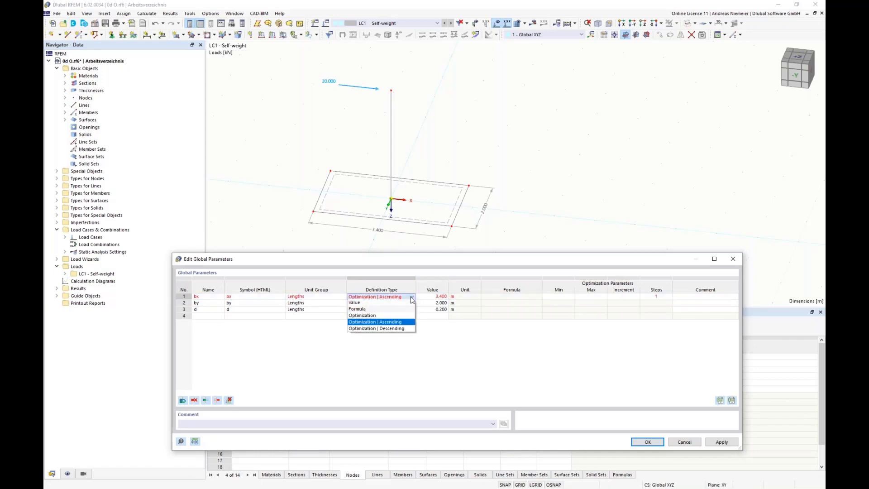
{"action": "left_click", "coordinate": [377, 320]}
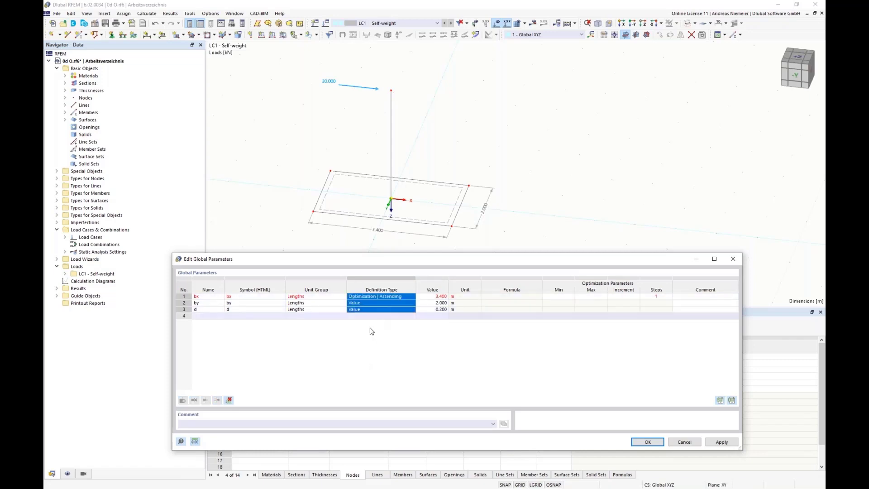
{"action": "left_click", "coordinate": [413, 299]}
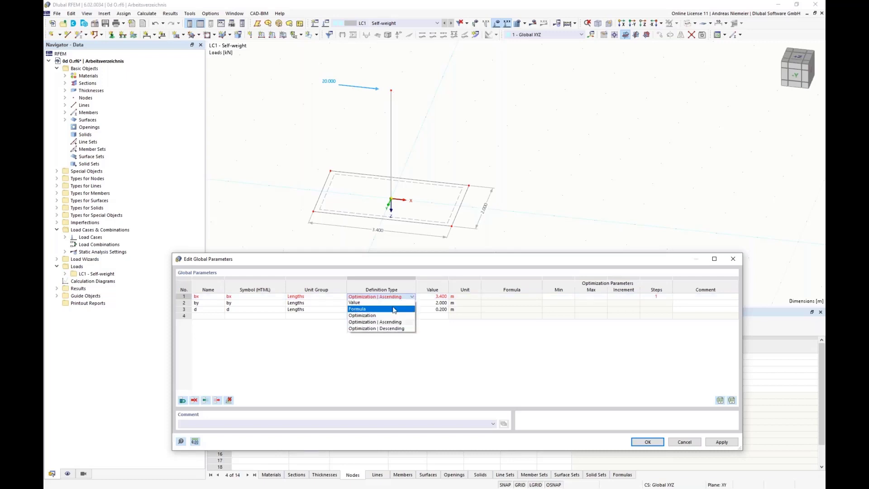
{"action": "left_click", "coordinate": [362, 314]}
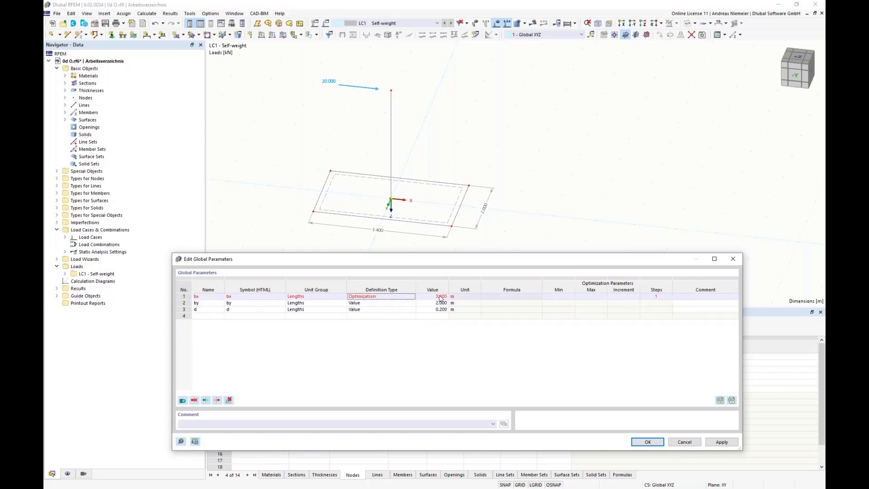
- Define the optimization range of bx with a minimum of 1 m, a maximum of 4 m and an increment of 1 m
{"action": "left_click", "coordinate": [554, 297]}
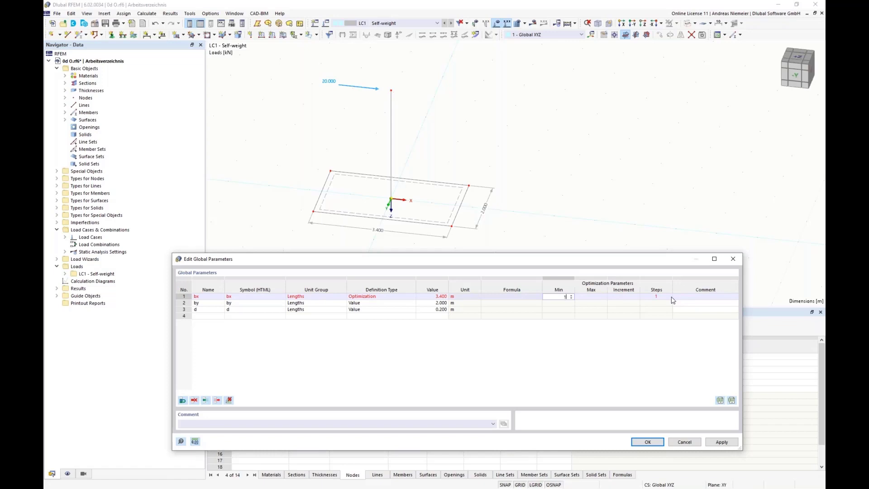
{"action": "key", "text": "Tab"}
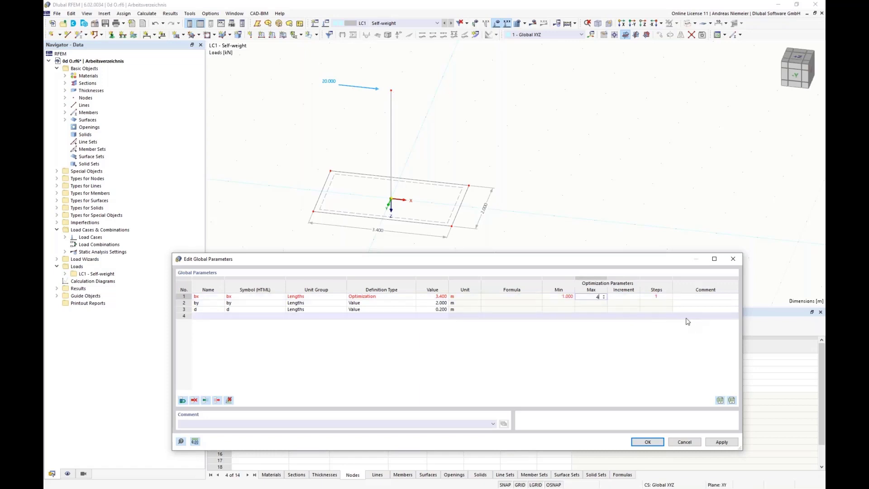
{"action": "key", "text": "Tab"}
{"action": "type", "text": "1"}
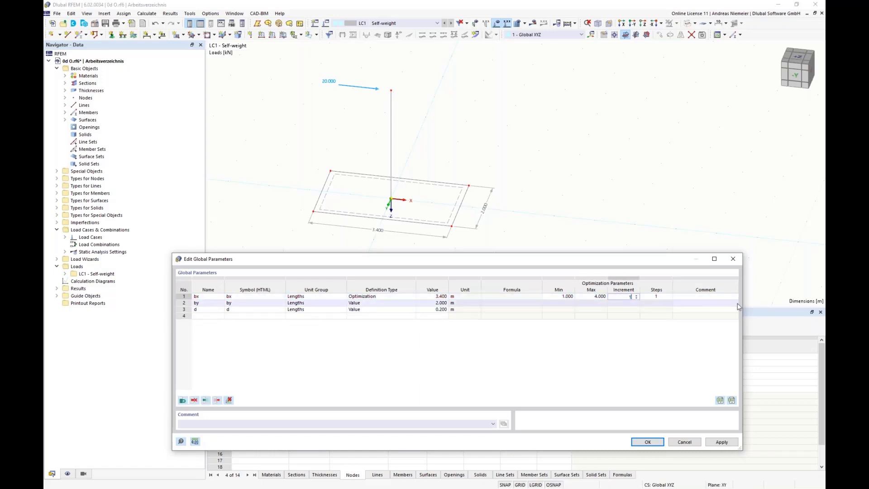
- Set the optimization increment of global parameter bx to 0.25 m and confirm the global parameters
{"action": "left_click", "coordinate": [737, 304]}
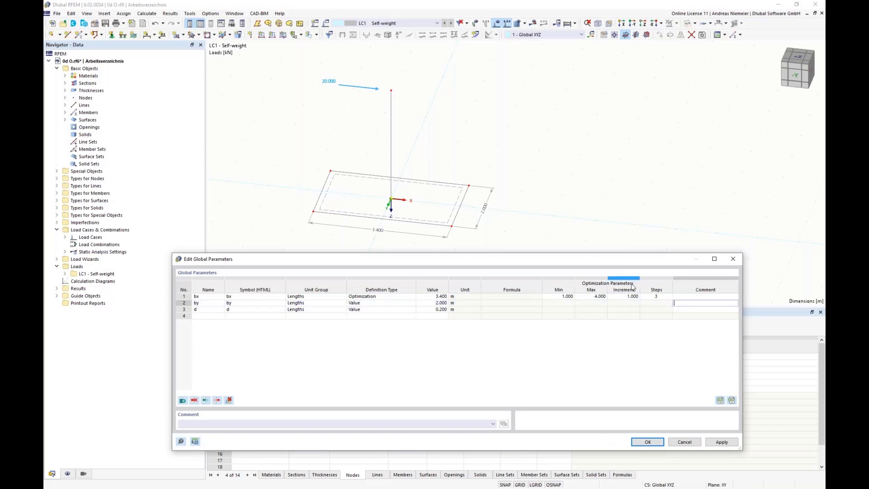
{"action": "left_click", "coordinate": [627, 296]}
{"action": "type", "text": "0"}
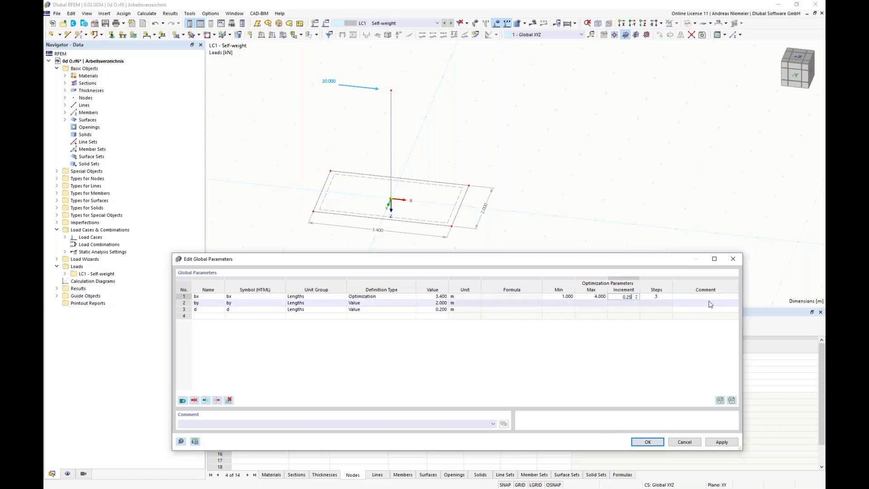
{"action": "type", "text": ".25"}
{"action": "key", "text": "Tab"}
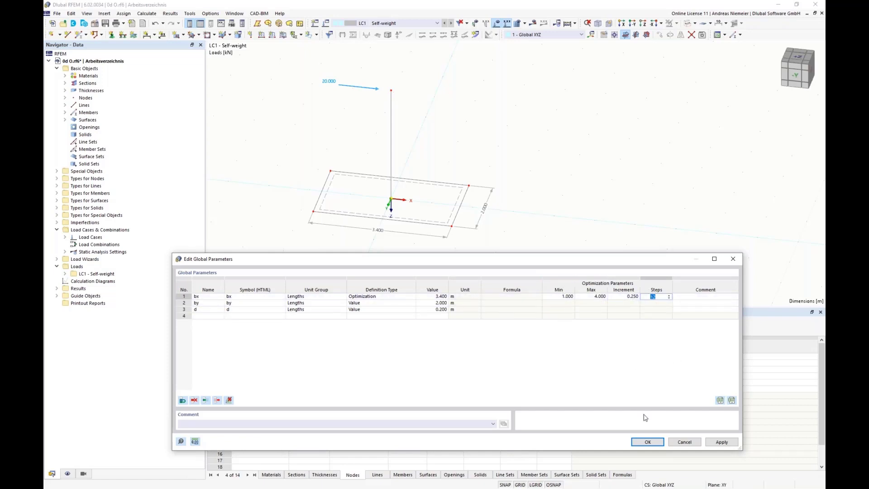
{"action": "left_click", "coordinate": [648, 442]}
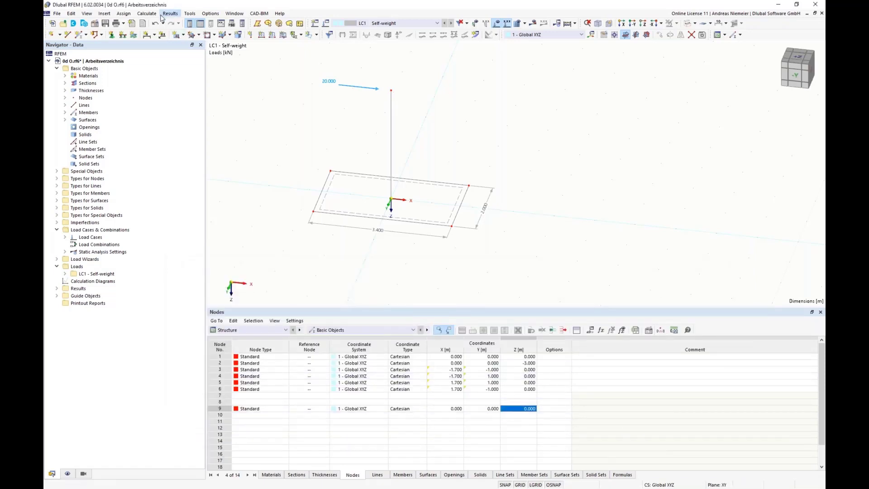
- Activate the optimization in the optimization settings, keeping the best 13 model mutations and minimum total weight as the target
{"action": "left_click", "coordinate": [146, 13]}
{"action": "mouse_move", "coordinate": [147, 13]}
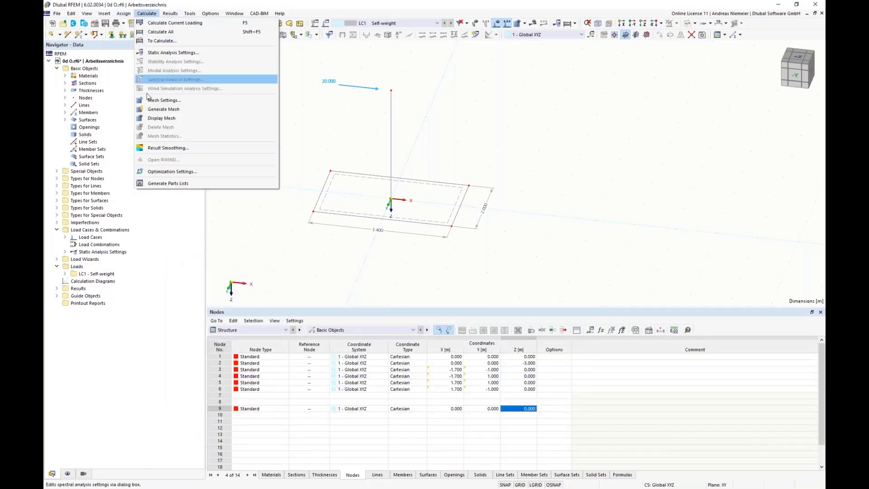
{"action": "left_click", "coordinate": [175, 173]}
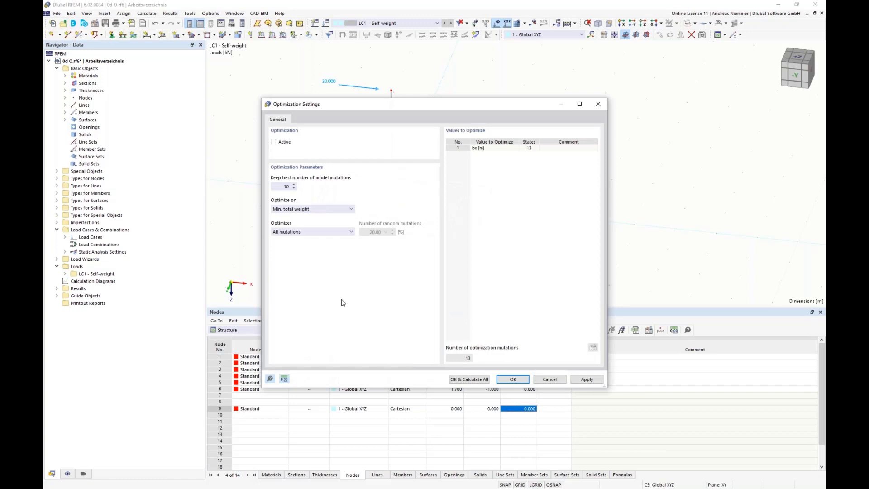
{"action": "left_click", "coordinate": [476, 142]}
{"action": "left_click", "coordinate": [280, 142]}
{"action": "double_click", "coordinate": [285, 187]}
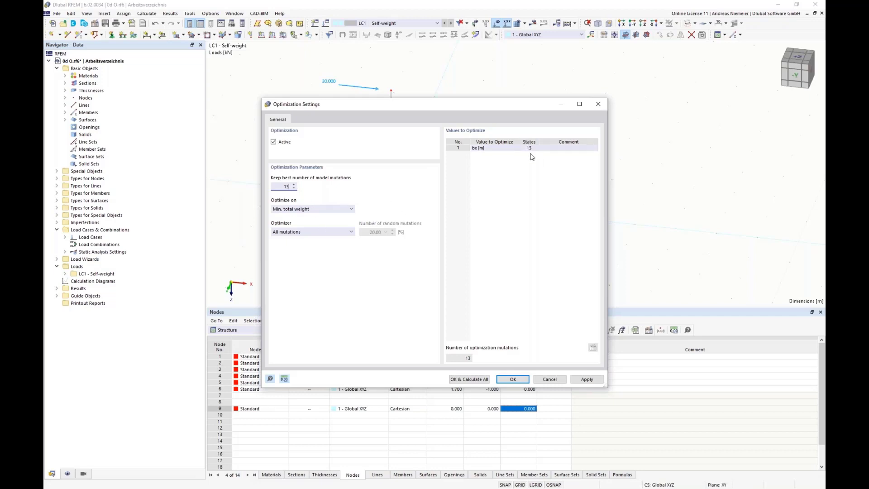
{"action": "left_click", "coordinate": [321, 208]}
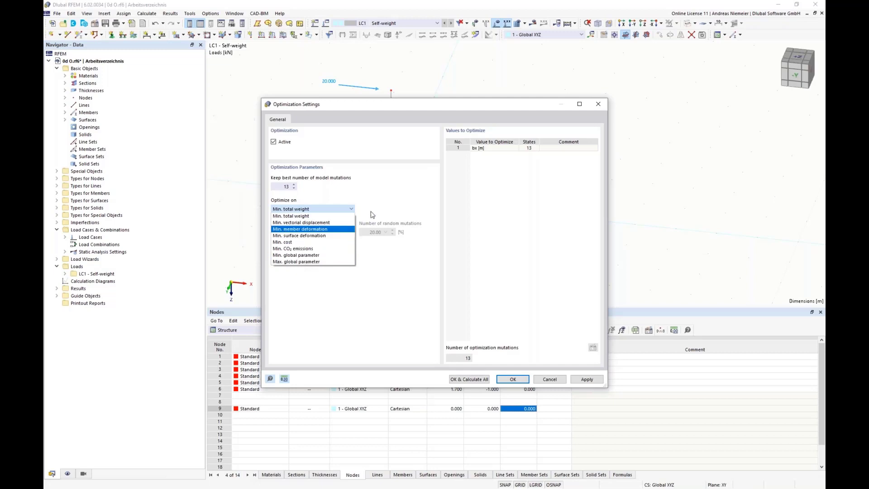
{"action": "left_click", "coordinate": [381, 195]}
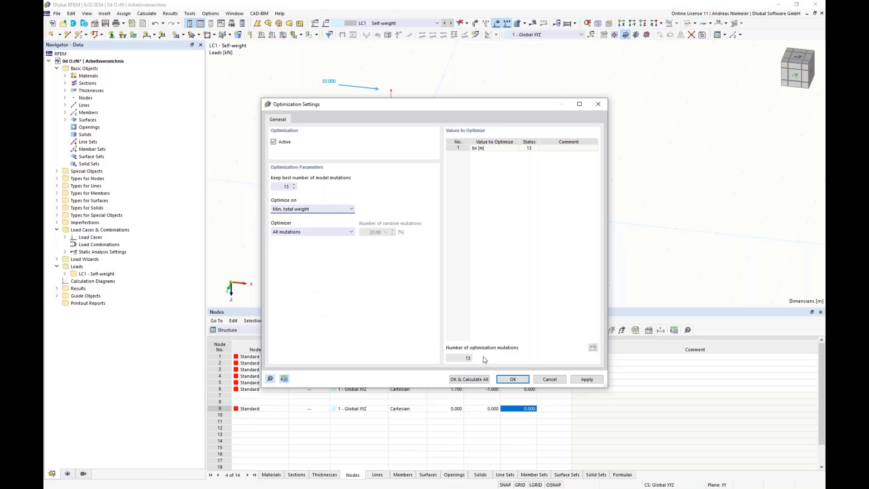
- Accept the optimization settings and calculate all mutations
{"action": "left_click_drag", "start_coordinate": [388, 106], "coordinate": [567, 73]}
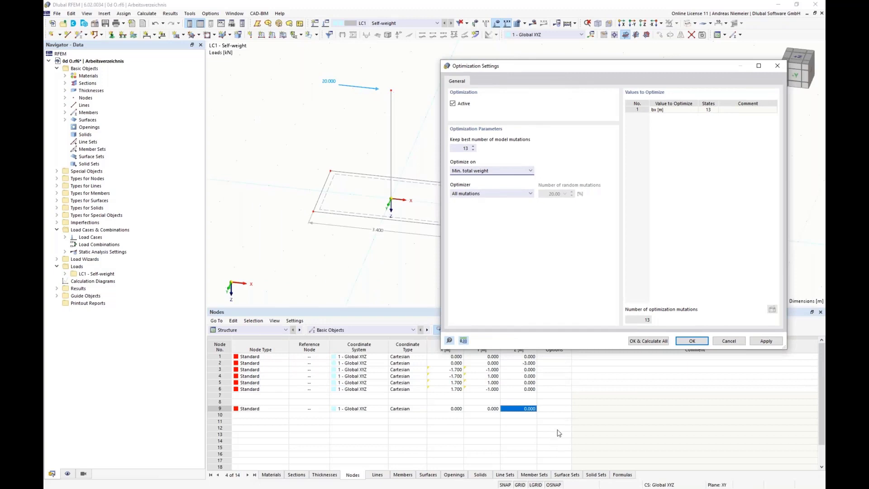
{"action": "left_click", "coordinate": [658, 343]}
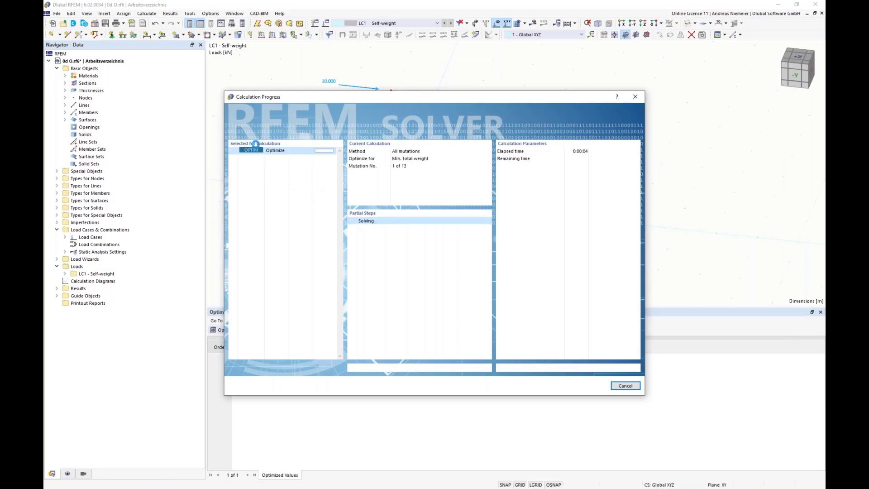
{"action": "left_click_drag", "start_coordinate": [297, 101], "coordinate": [566, 94]}
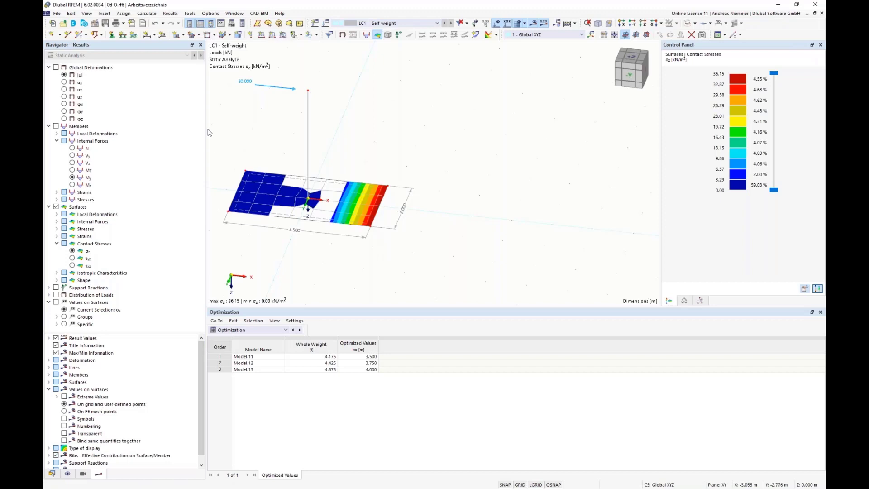
- Change the definition type of global parameter d to Optimization
{"action": "left_click", "coordinate": [71, 13]}
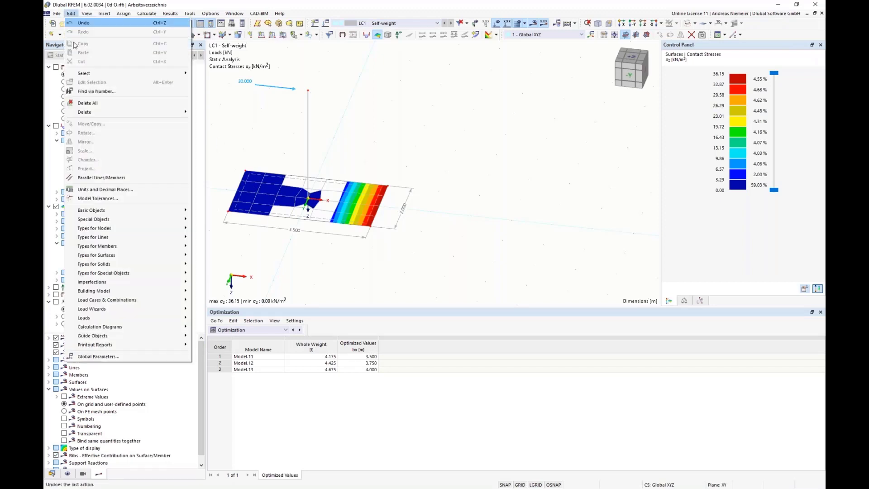
{"action": "left_click", "coordinate": [87, 358]}
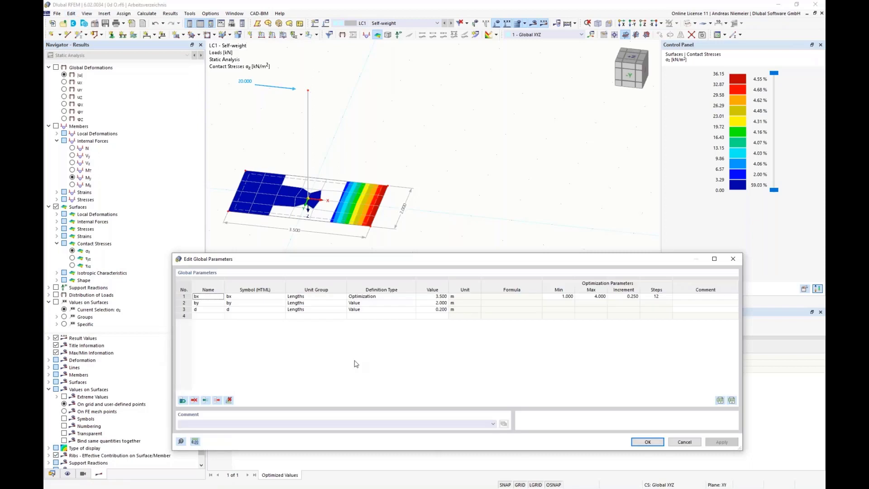
{"action": "left_click", "coordinate": [202, 309]}
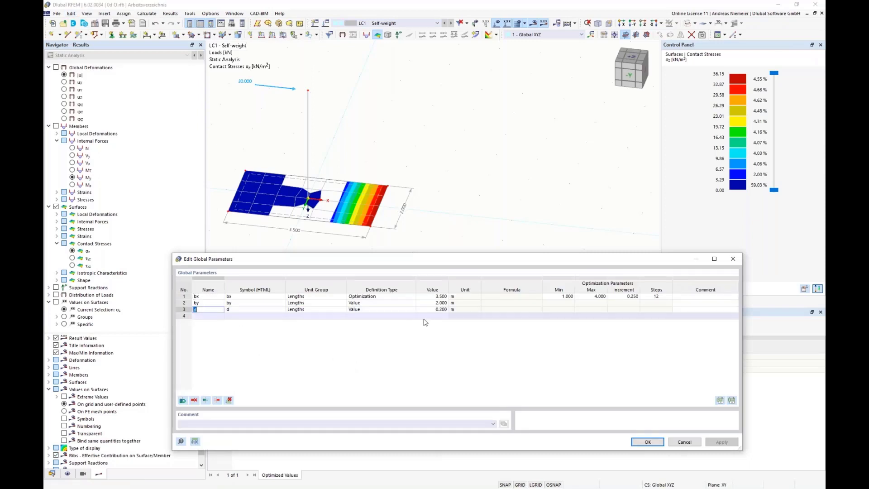
{"action": "left_click", "coordinate": [355, 313]}
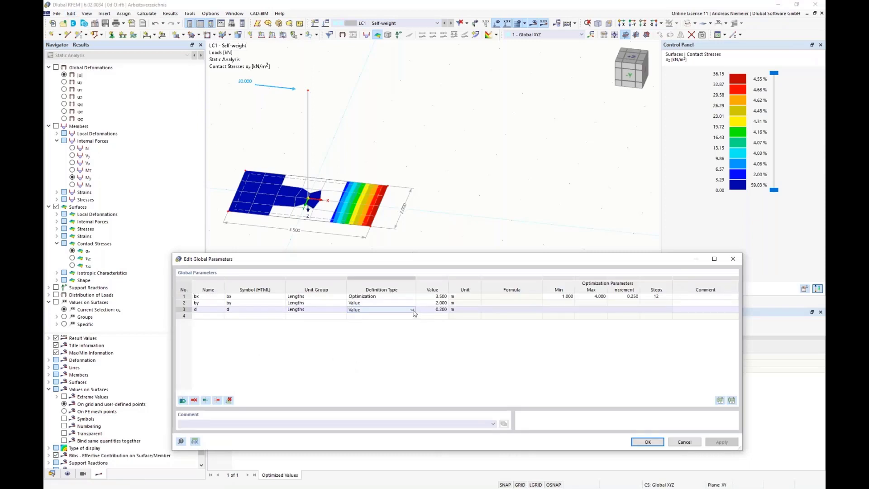
{"action": "left_click", "coordinate": [412, 310]}
{"action": "left_click", "coordinate": [373, 328]}
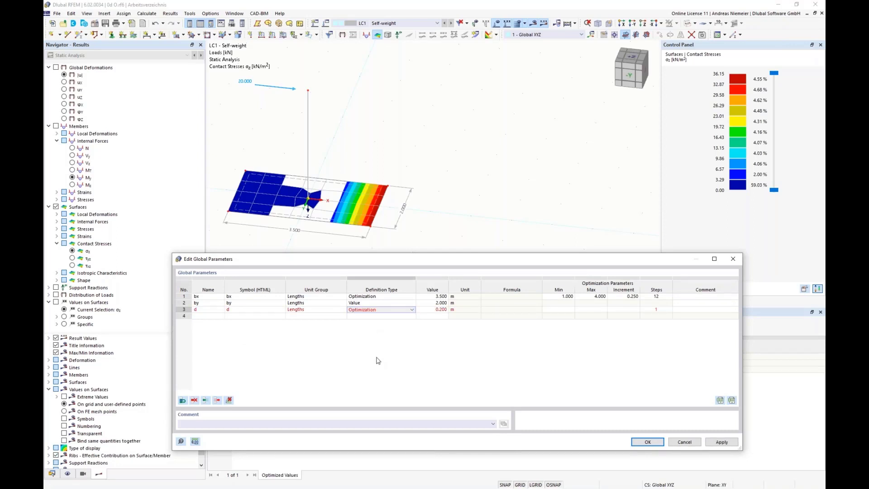
- Give parameter d an optimization range from 0.2 m to 1 m with an increment of 0.1 m and confirm
{"action": "left_click", "coordinate": [558, 309]}
{"action": "type", "text": "0,2"}
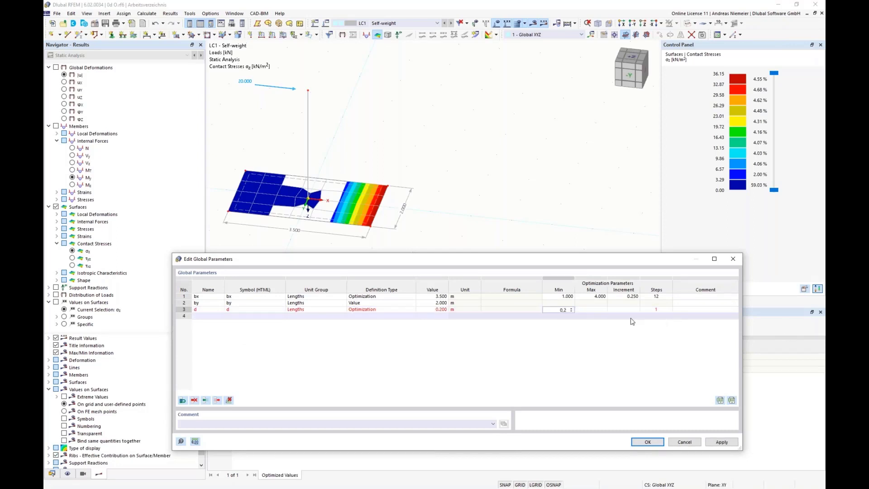
{"action": "key", "text": "Tab"}
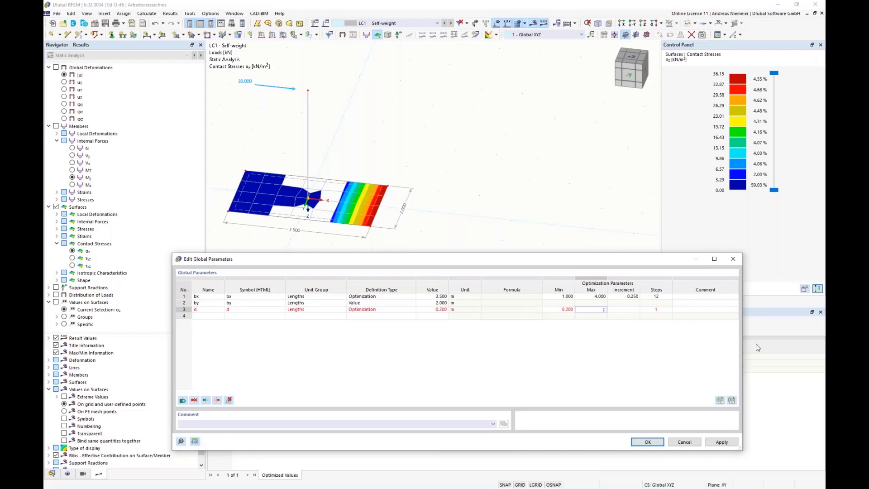
{"action": "key", "text": "Tab"}
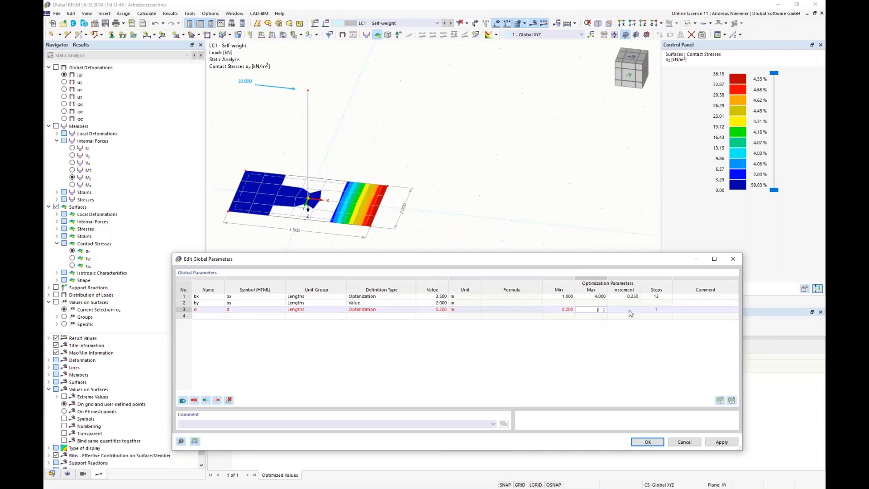
{"action": "type", "text": "0,1"}
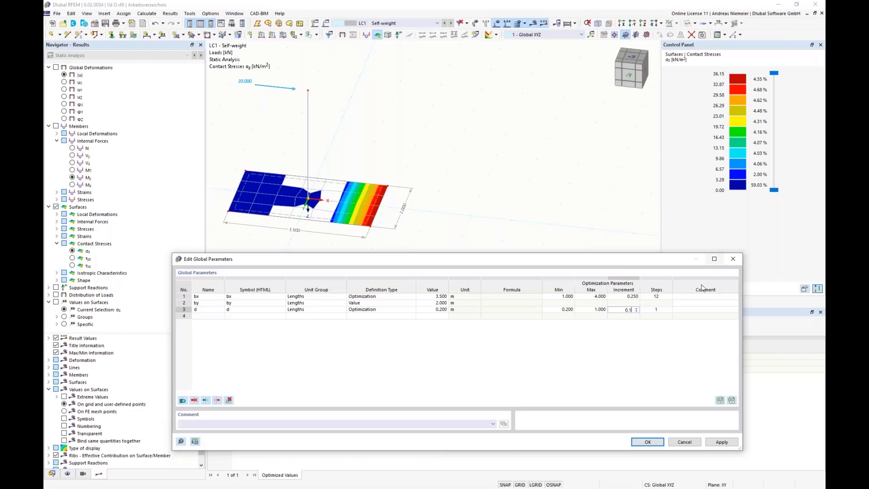
{"action": "left_click", "coordinate": [720, 303]}
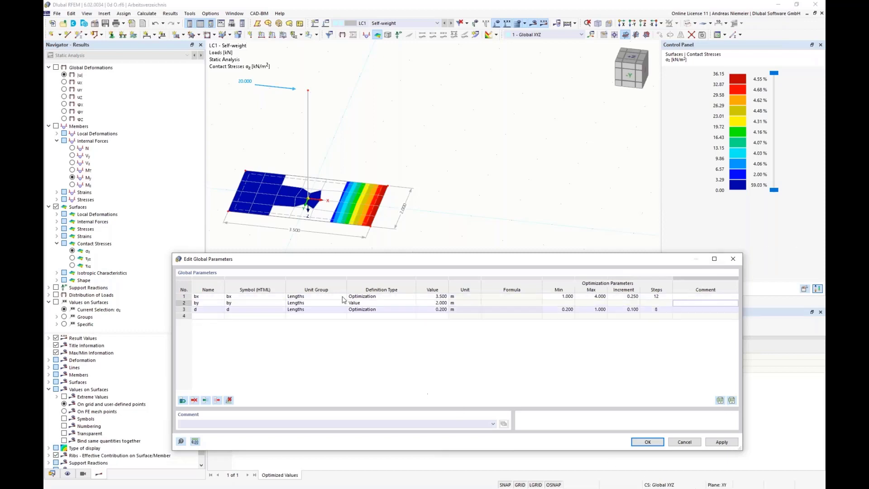
{"action": "left_click", "coordinate": [646, 442]}
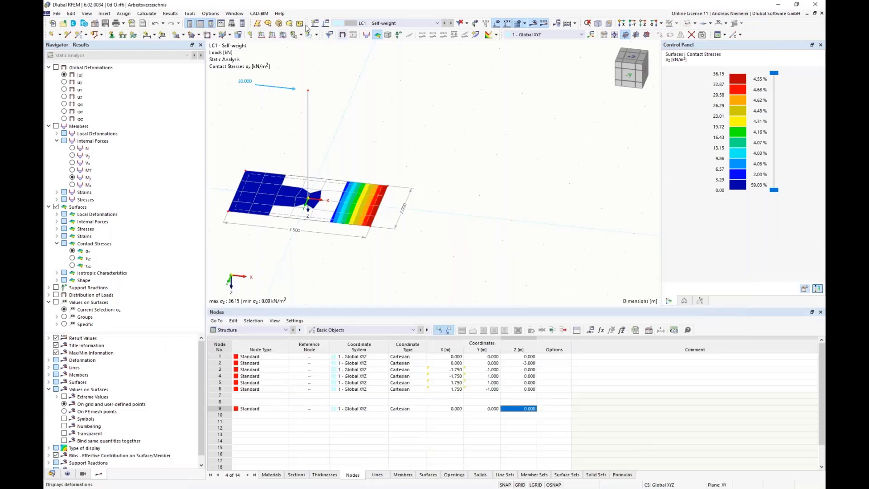
- Check the values to optimize, their states and the number of mutations in the optimization settings, and cancel the dialog
{"action": "left_click", "coordinate": [147, 13]}
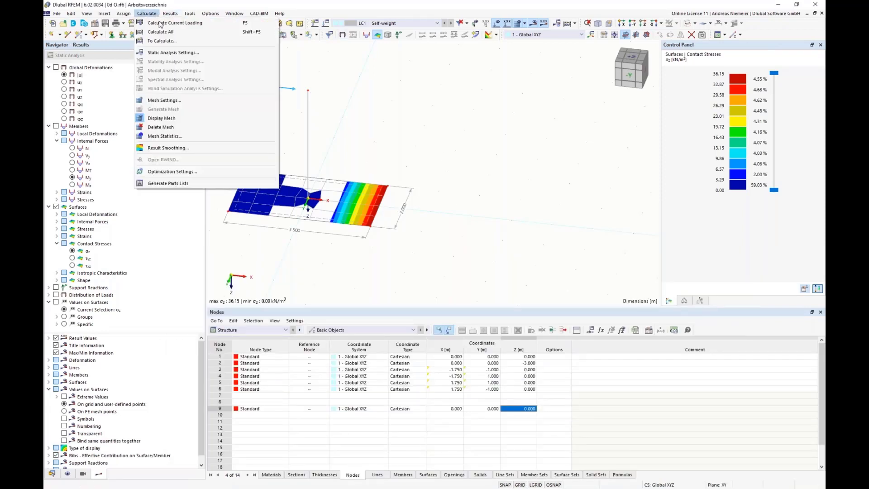
{"action": "left_click", "coordinate": [184, 171]}
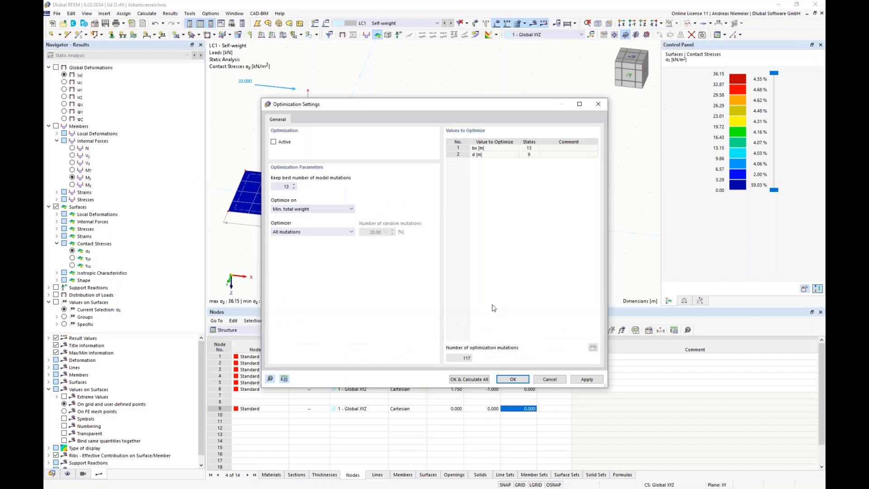
{"action": "left_click", "coordinate": [478, 156]}
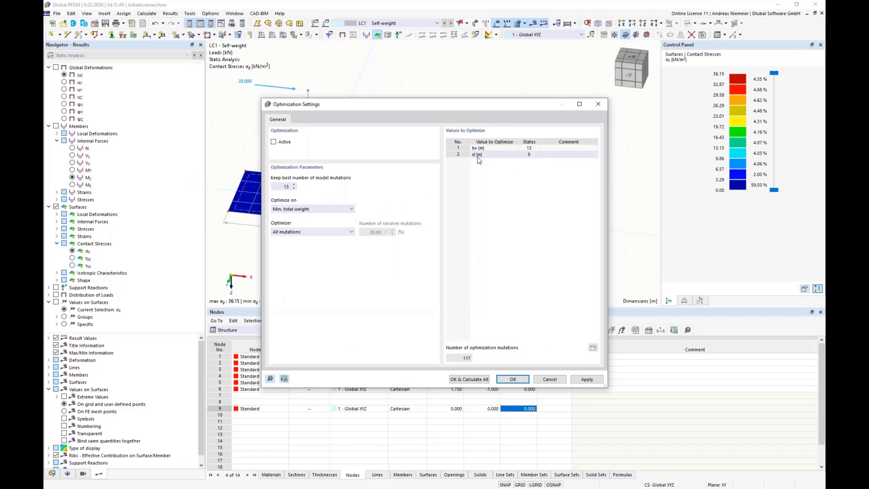
{"action": "left_click", "coordinate": [509, 143]}
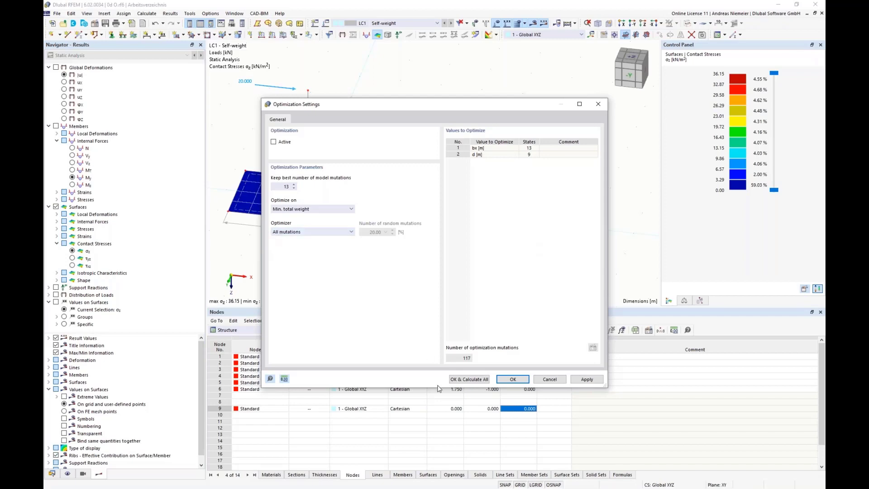
{"action": "left_click", "coordinate": [551, 379]}
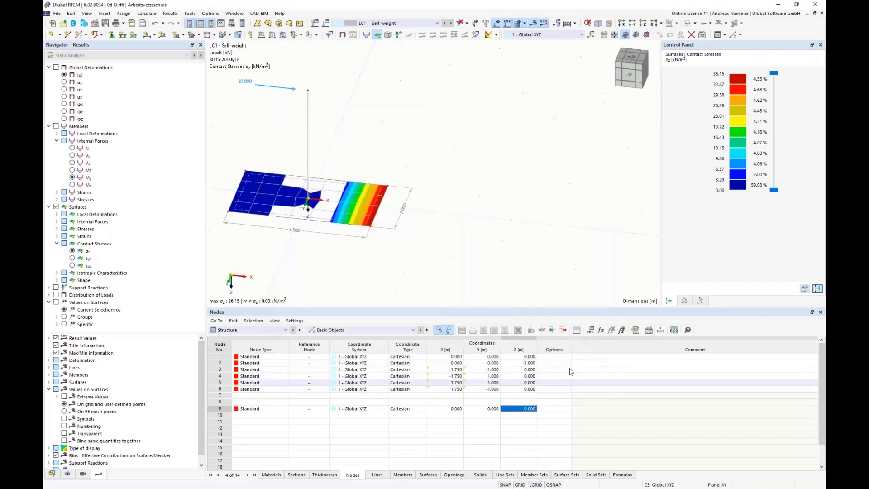
- Open the model Stützenfundament 2d.rf6 from the Optima folder on the desktop and display its optimization results table
{"action": "left_click", "coordinate": [57, 13]}
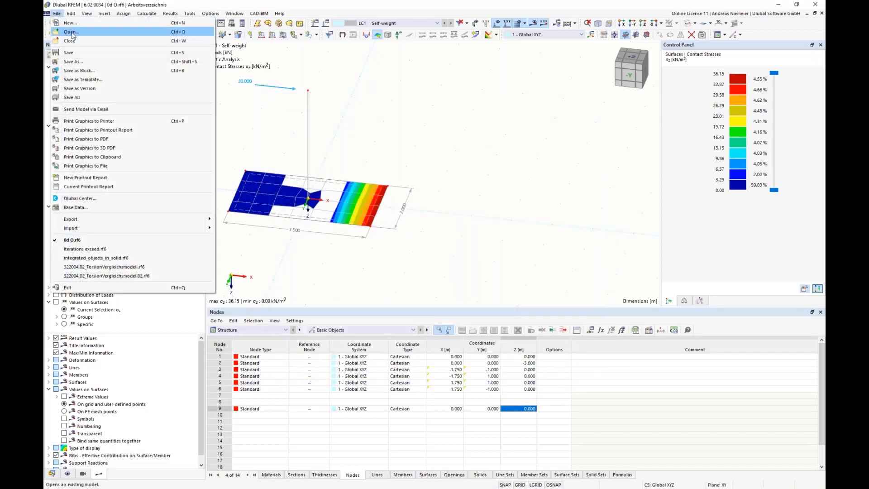
{"action": "left_click", "coordinate": [71, 32]}
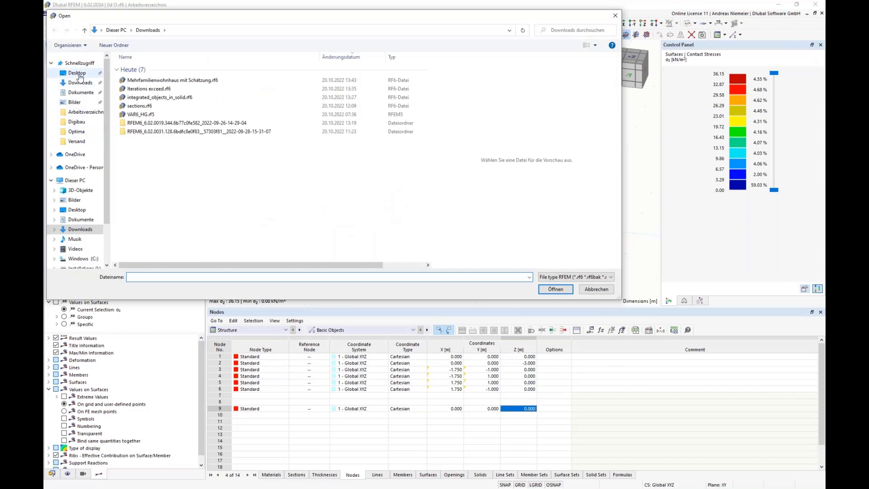
{"action": "left_click", "coordinate": [79, 75]}
{"action": "double_click", "coordinate": [140, 105]}
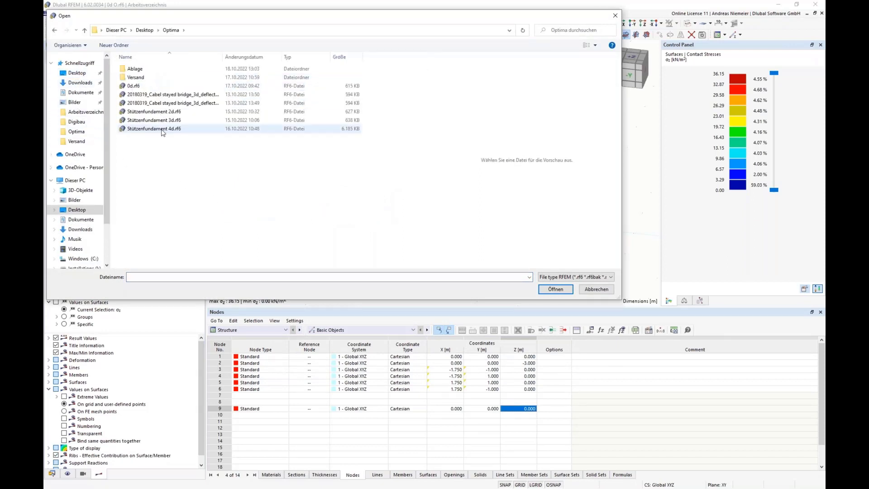
{"action": "left_click", "coordinate": [154, 112]}
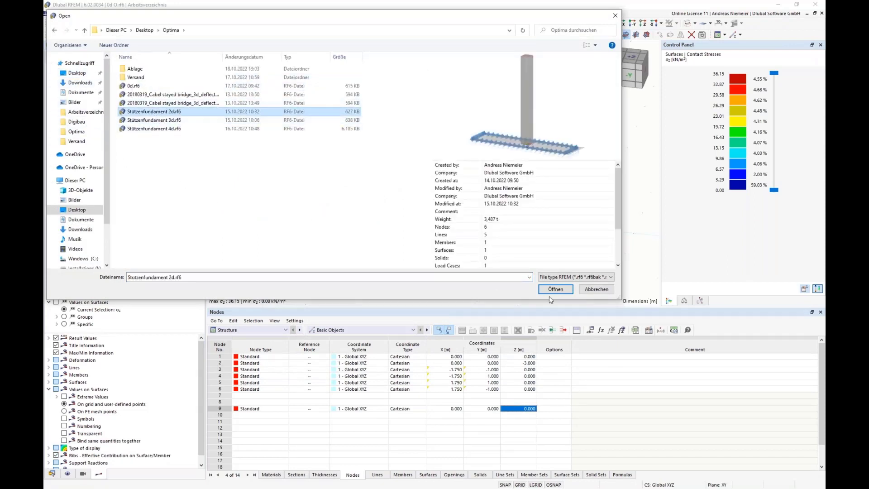
{"action": "left_click", "coordinate": [555, 291]}
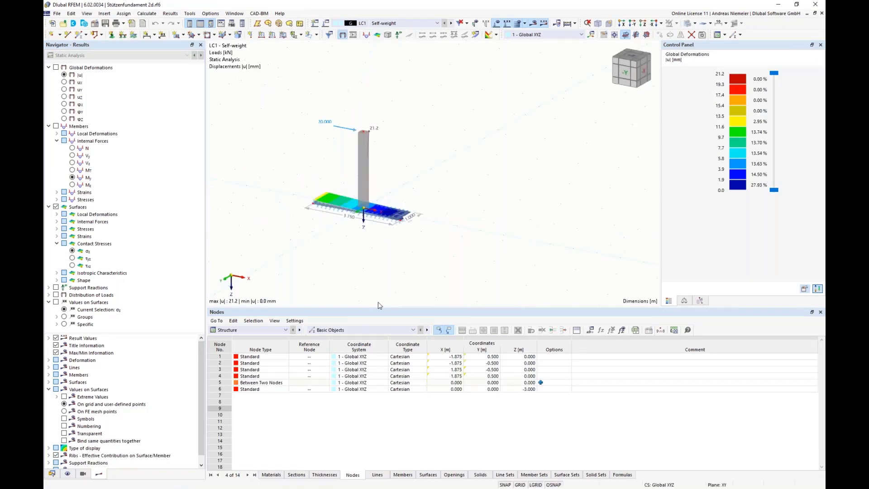
{"action": "left_click", "coordinate": [259, 330]}
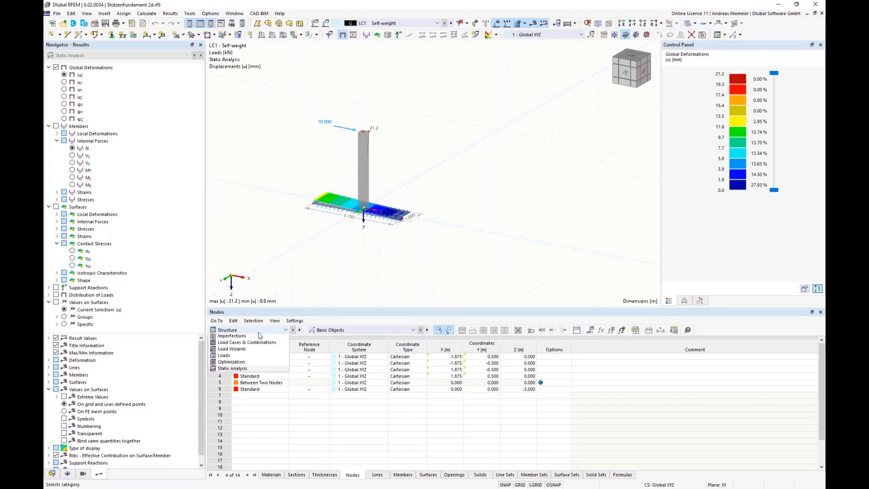
{"action": "left_click", "coordinate": [239, 362]}
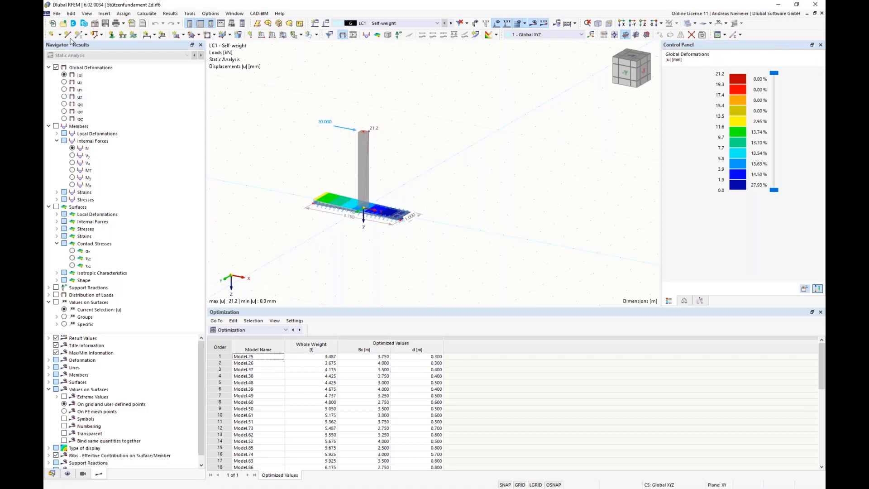
- Close the model Stützenfundament 2d.rf6 without saving and open Stützenfundament 3d.rf6 from the Optima folder
{"action": "left_click", "coordinate": [56, 14]}
{"action": "left_click", "coordinate": [86, 253]}
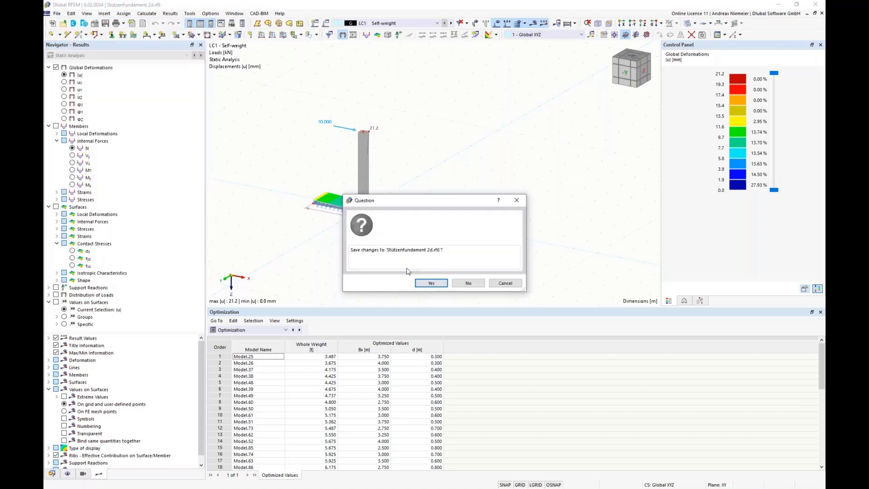
{"action": "left_click", "coordinate": [467, 284]}
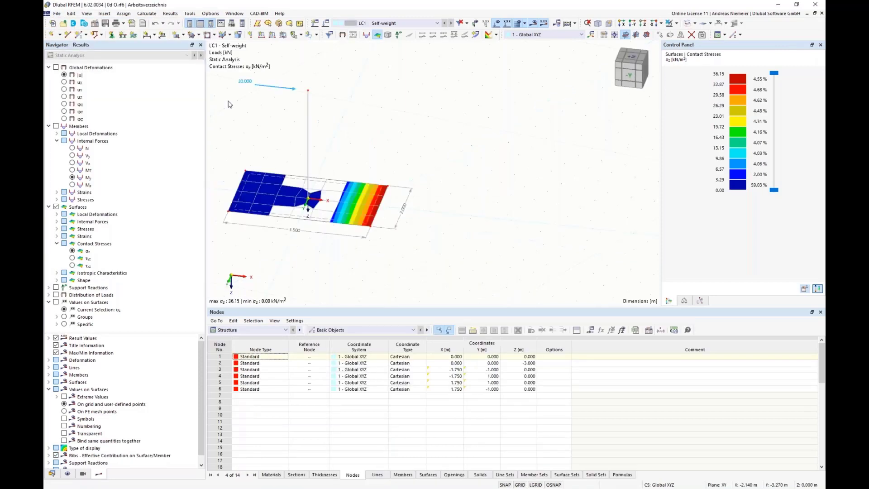
{"action": "left_click", "coordinate": [58, 15]}
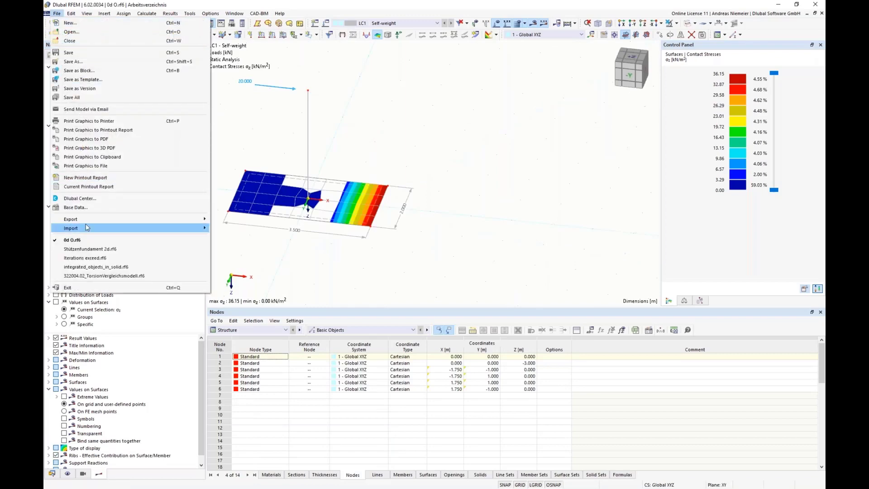
{"action": "left_click", "coordinate": [73, 33]}
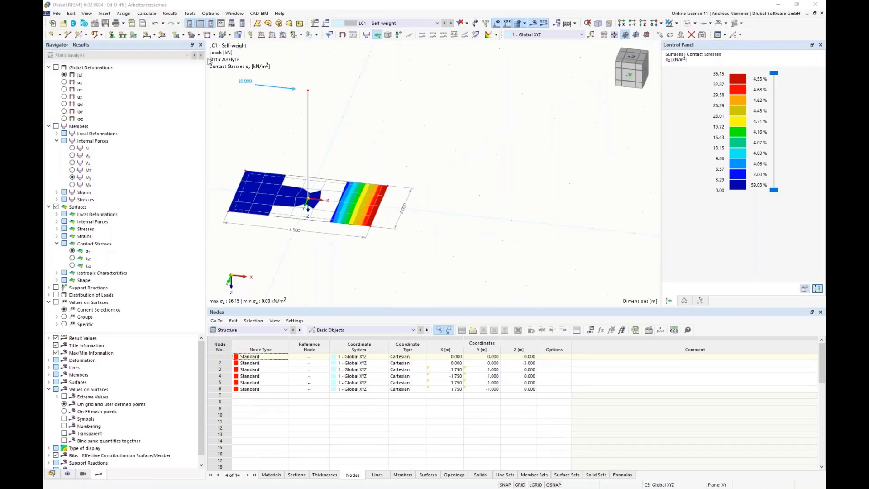
{"action": "left_click", "coordinate": [161, 120]}
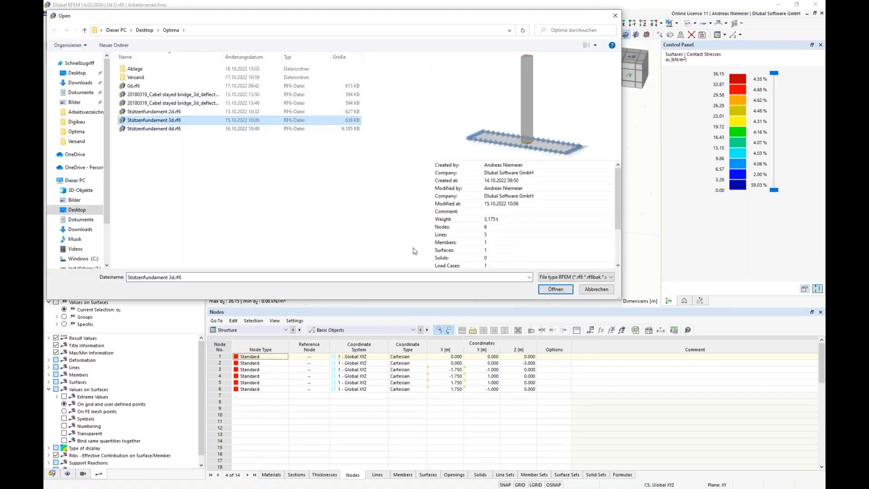
{"action": "left_click", "coordinate": [553, 288]}
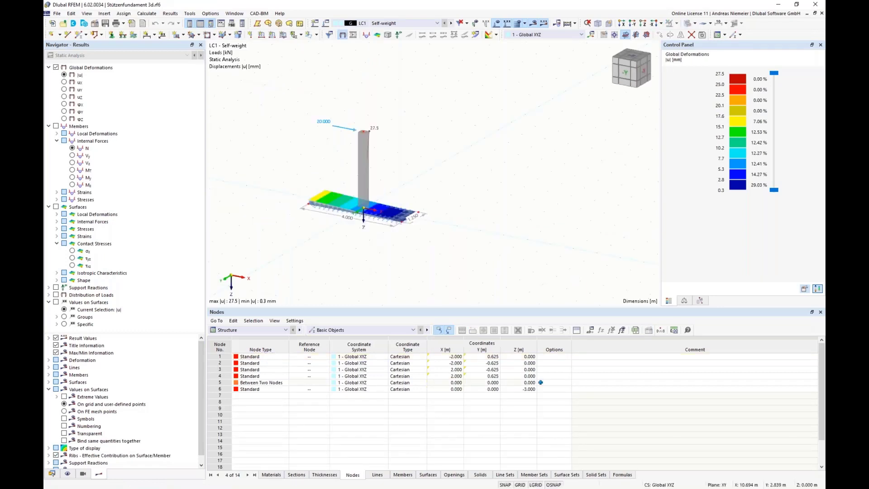
- Display the optimization results table and examine the whole weight of the first-ranked model
{"action": "left_click", "coordinate": [246, 330]}
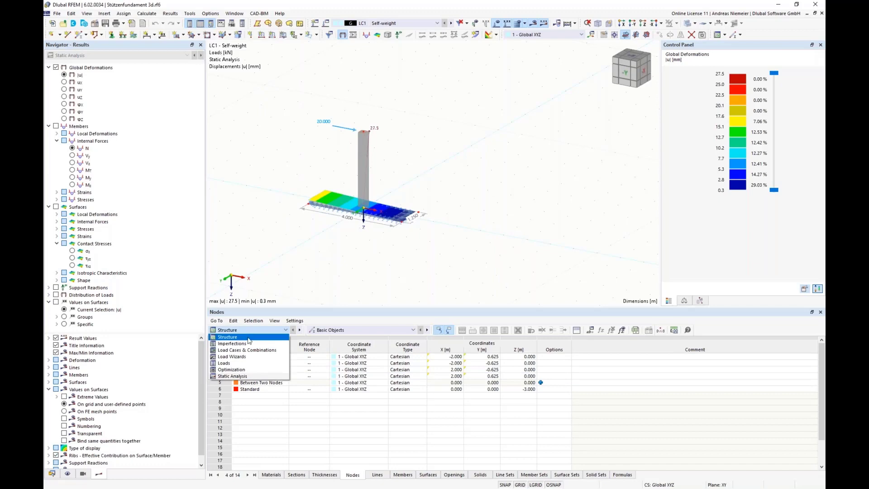
{"action": "left_click", "coordinate": [262, 370]}
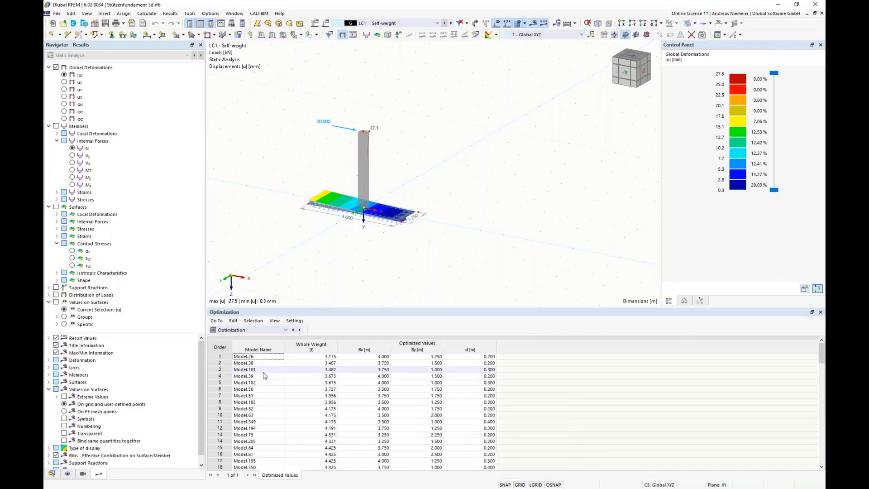
{"action": "left_click", "coordinate": [328, 357]}
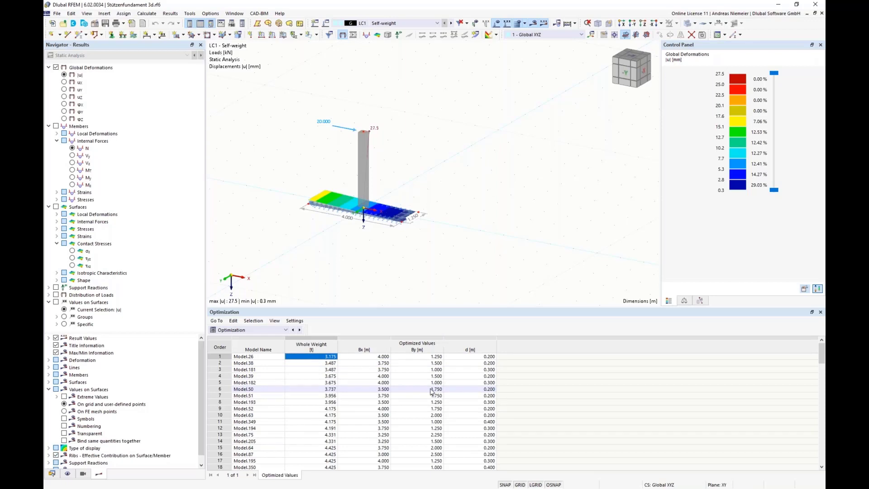
- Check the values to optimize, number of mutations and available optimizer methods in the optimization settings, and cancel the dialog
{"action": "left_click", "coordinate": [148, 14]}
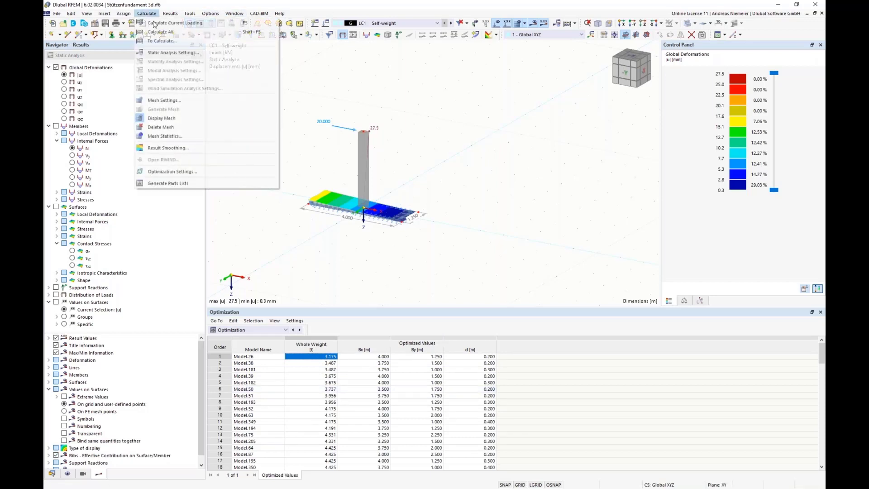
{"action": "left_click", "coordinate": [193, 172]}
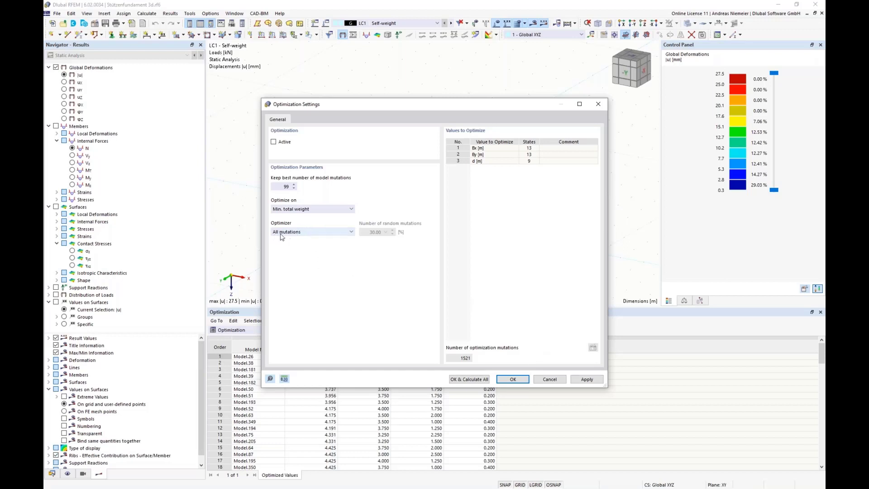
{"action": "left_click", "coordinate": [311, 236]}
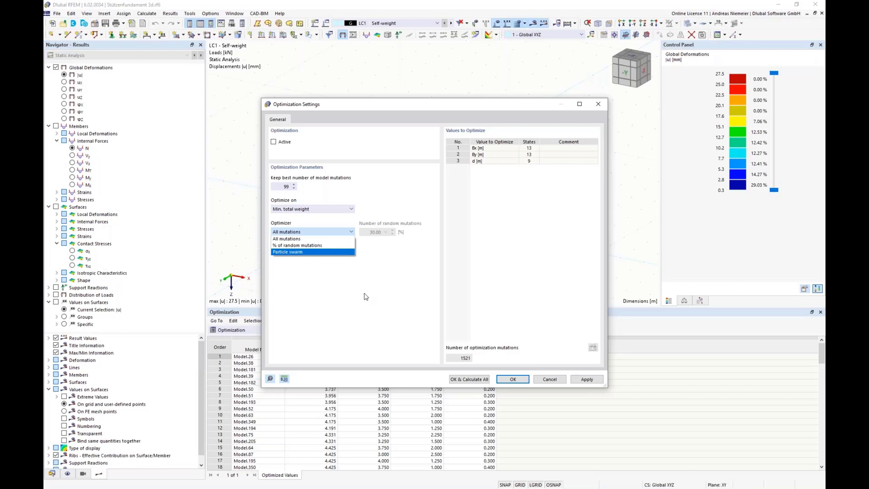
{"action": "left_click", "coordinate": [454, 299]}
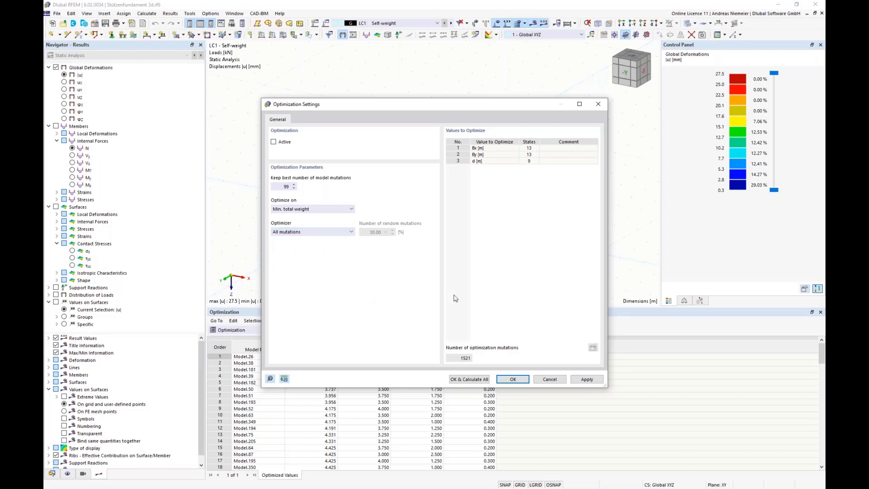
{"action": "left_click", "coordinate": [549, 379]}
- Close the model Stützenfundament 3d.rf6 without saving its changes
{"action": "left_click", "coordinate": [56, 13]}
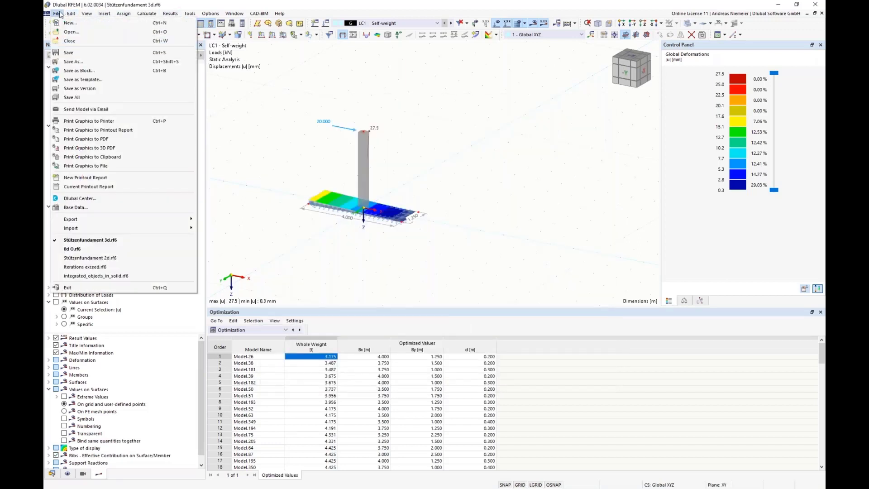
{"action": "left_click", "coordinate": [68, 48]}
{"action": "left_click", "coordinate": [464, 282]}
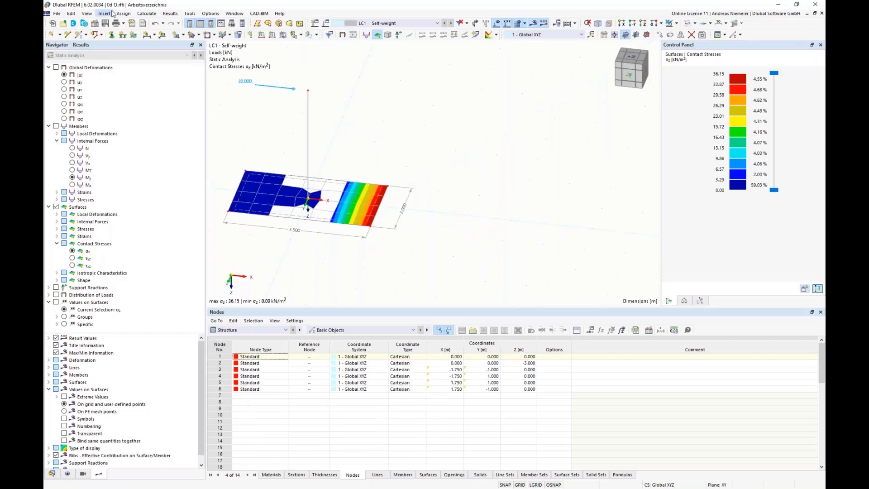
- Set the value of global parameter by to 1 m
{"action": "scroll", "coordinate": [351, 138], "scroll_direction": "up", "scroll_amount": 1}
{"action": "middle_click_drag", "start_coordinate": [352, 138], "coordinate": [405, 114]}
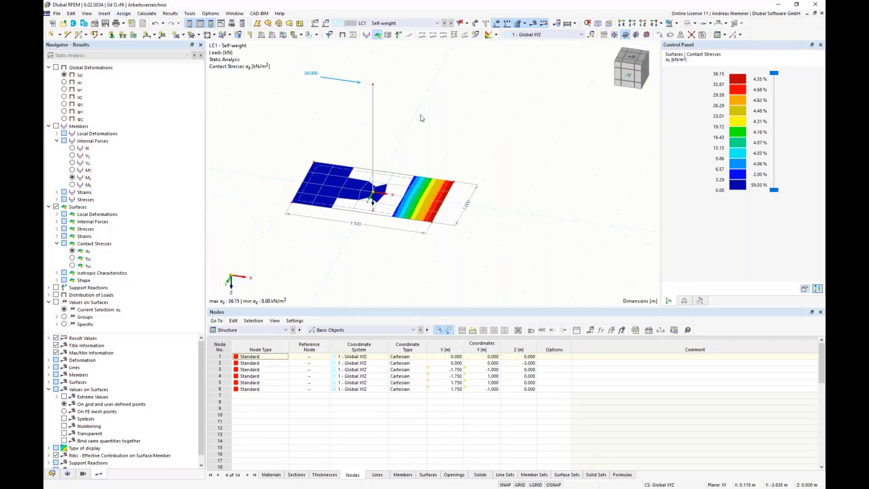
{"action": "left_click", "coordinate": [590, 330]}
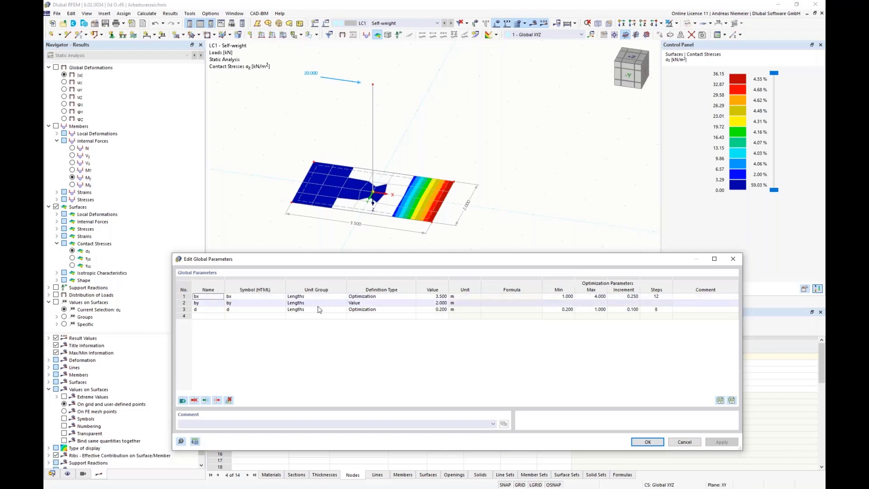
{"action": "double_click", "coordinate": [434, 303]}
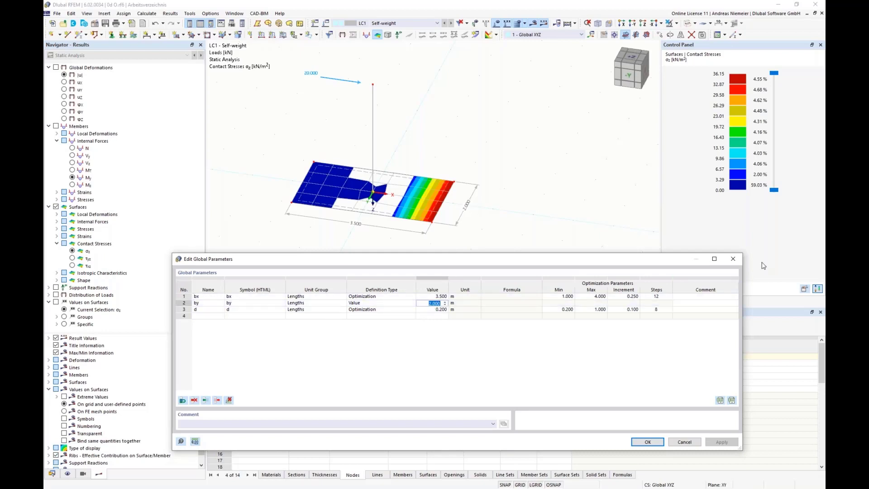
{"action": "type", "text": "1"}
{"action": "left_click_drag", "start_coordinate": [511, 304], "coordinate": [508, 310]}
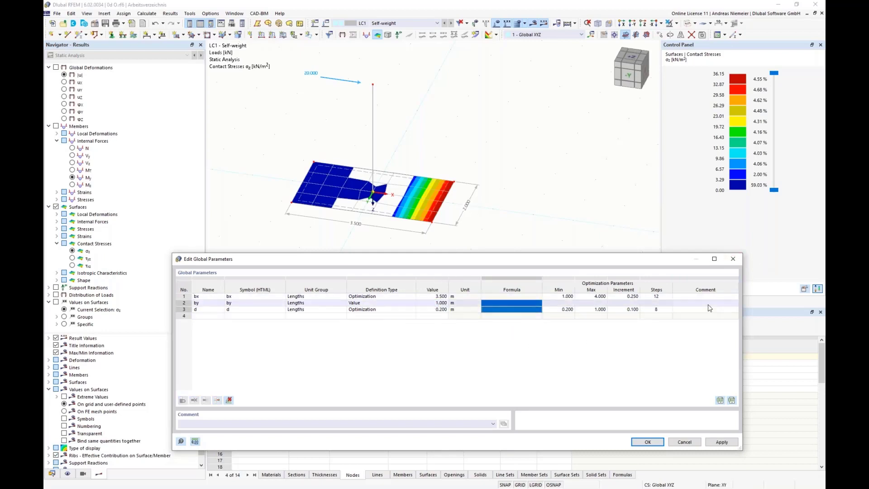
- Set the value of global parameter d to 0.6 m and confirm the global parameters
{"action": "double_click", "coordinate": [433, 297]}
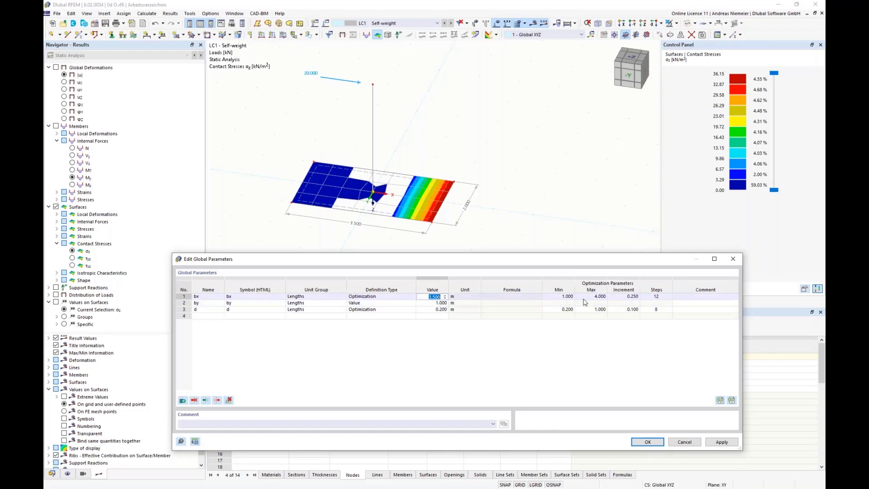
{"action": "key", "text": "Down"}
{"action": "key", "text": "Down"}
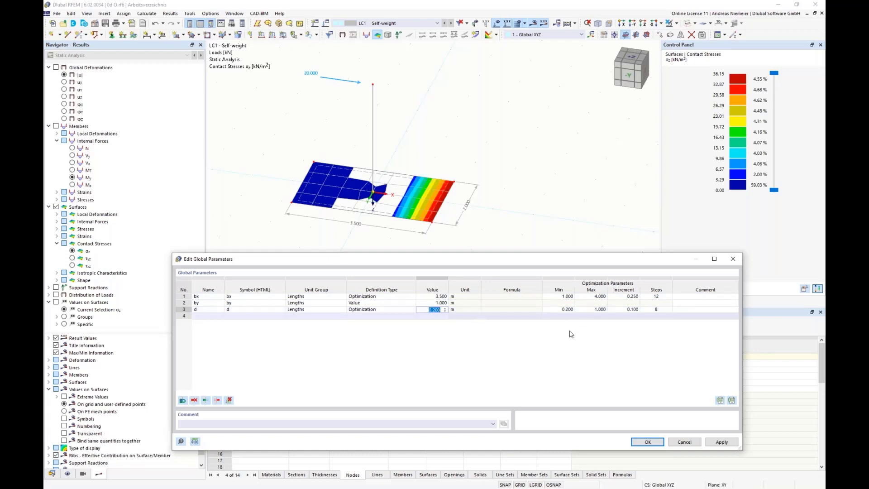
{"action": "type", "text": "0.6"}
{"action": "key", "text": "Return"}
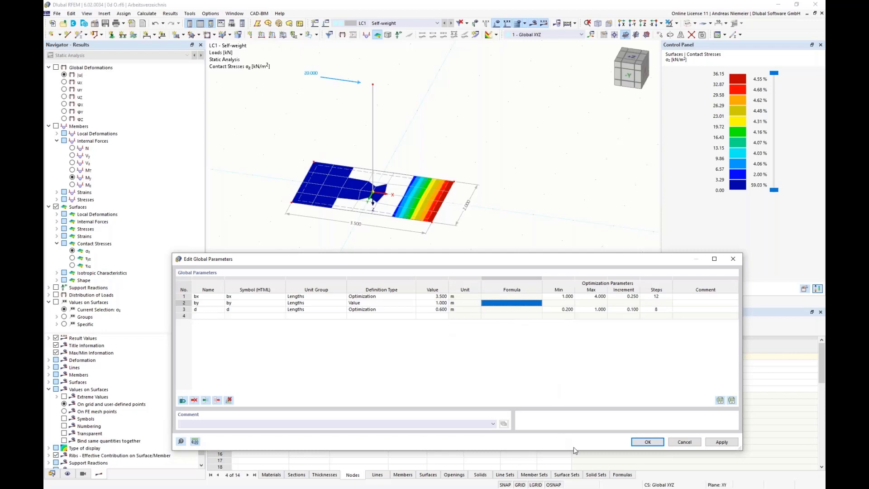
{"action": "left_click", "coordinate": [642, 442]}
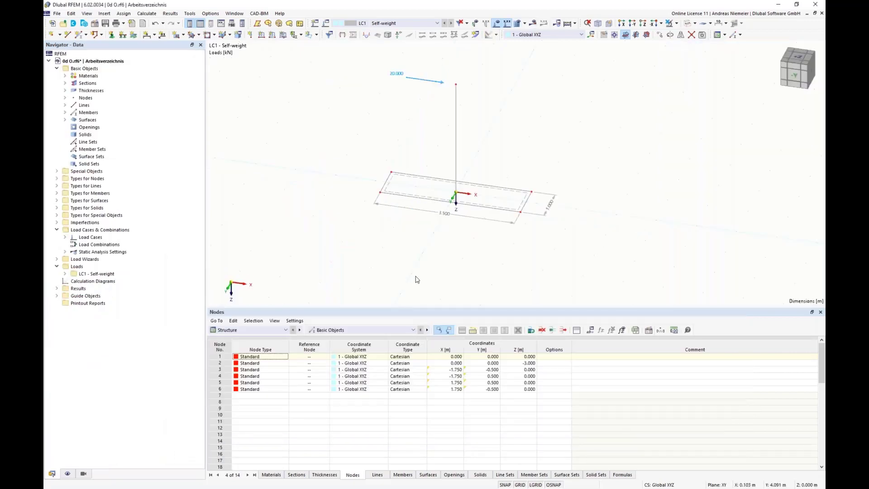
- Activate the optimization in the optimization settings and choose Particle swarm as the optimizer
{"action": "left_click", "coordinate": [153, 17]}
{"action": "left_click", "coordinate": [176, 172]}
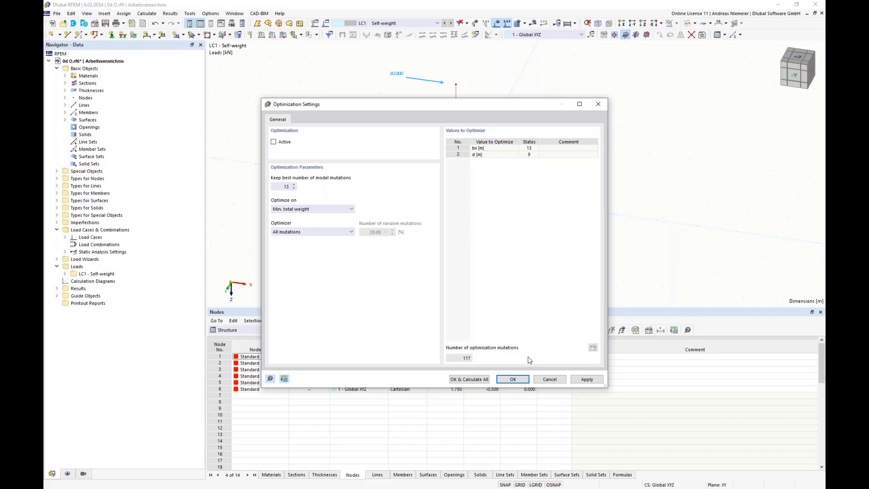
{"action": "left_click", "coordinate": [273, 142]}
{"action": "left_click", "coordinate": [304, 238]}
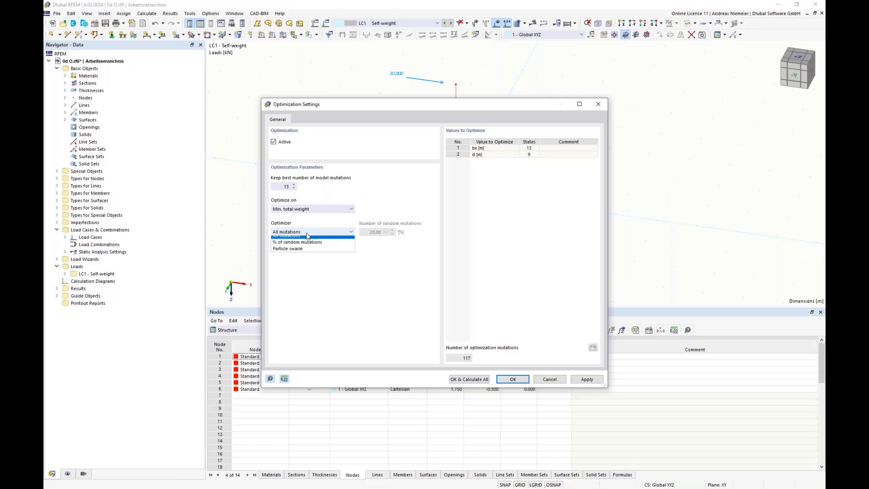
{"action": "left_click", "coordinate": [288, 248]}
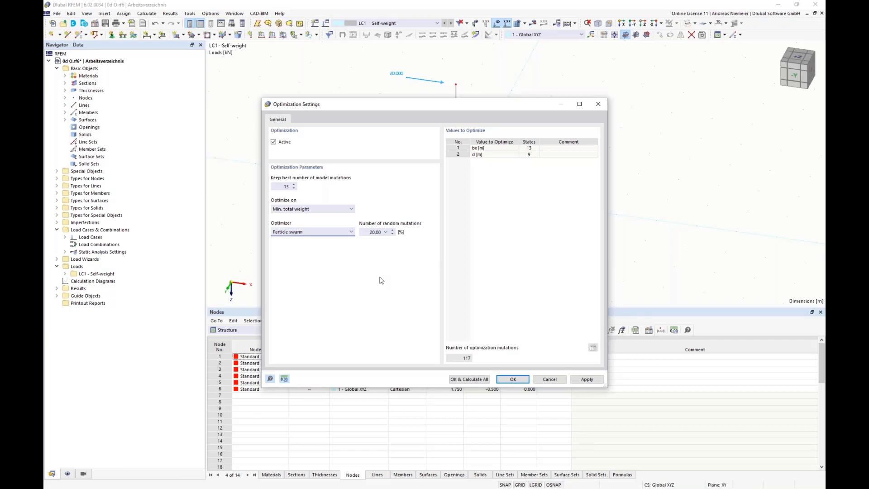
- Set the number of best model mutations to keep to 22, start calculating all, and move the progress window aside
{"action": "double_click", "coordinate": [374, 231]}
{"action": "left_click", "coordinate": [286, 186]}
{"action": "type", "text": "22"}
{"action": "left_click", "coordinate": [469, 380]}
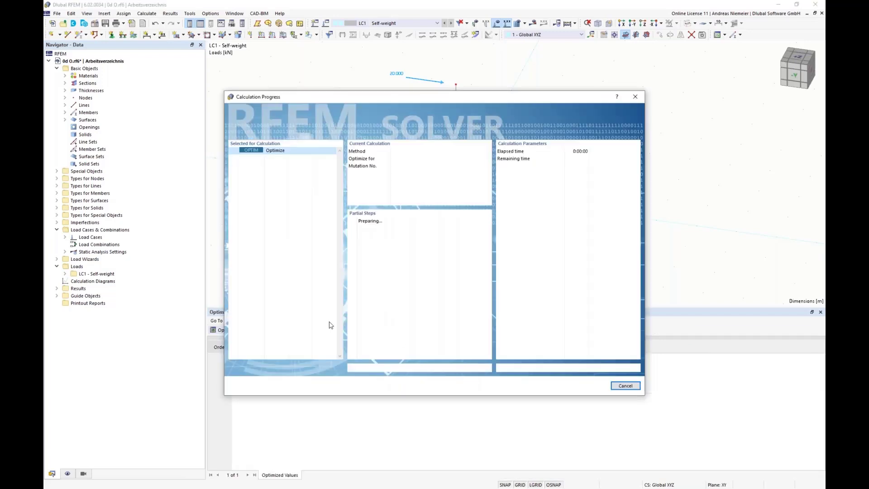
{"action": "left_click_drag", "start_coordinate": [287, 97], "coordinate": [589, 101]}
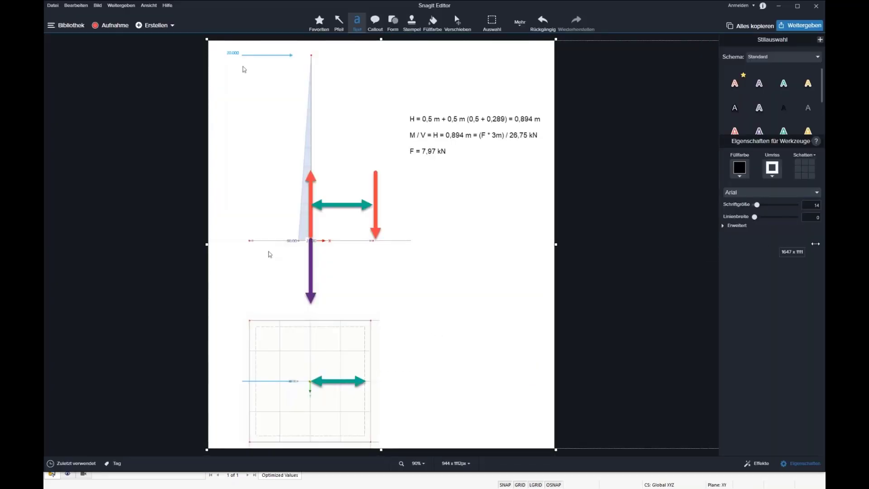
- In Snagit Editor, widen the sketch canvas to about 1846 px beside the formulas and fill the new area white
{"action": "left_click_drag", "start_coordinate": [556, 244], "coordinate": [720, 244]}
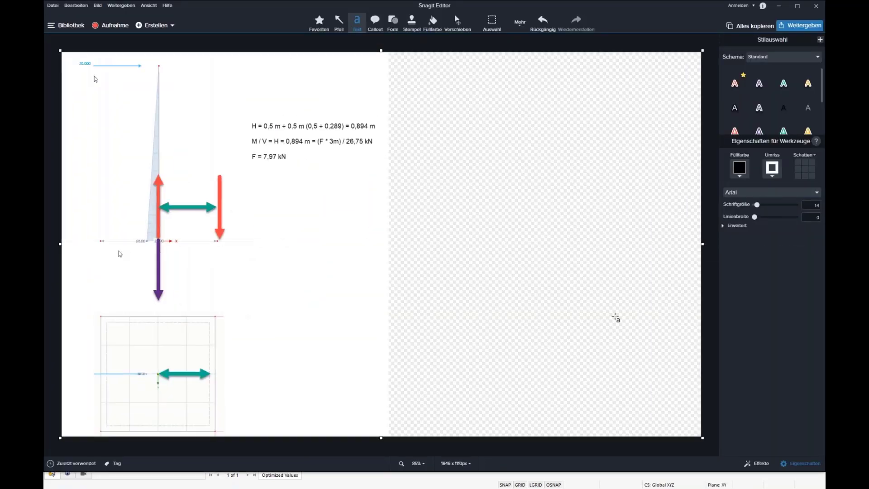
{"action": "left_click", "coordinate": [432, 23]}
{"action": "left_click", "coordinate": [459, 187]}
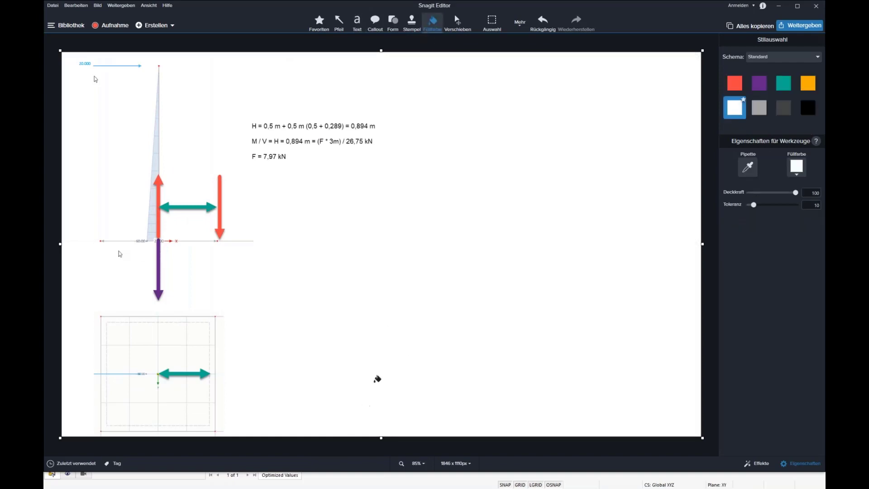
- Draw a vertical and a horizontal red arrow from a common origin as diagram axes in the blank area
{"action": "left_click", "coordinate": [343, 26]}
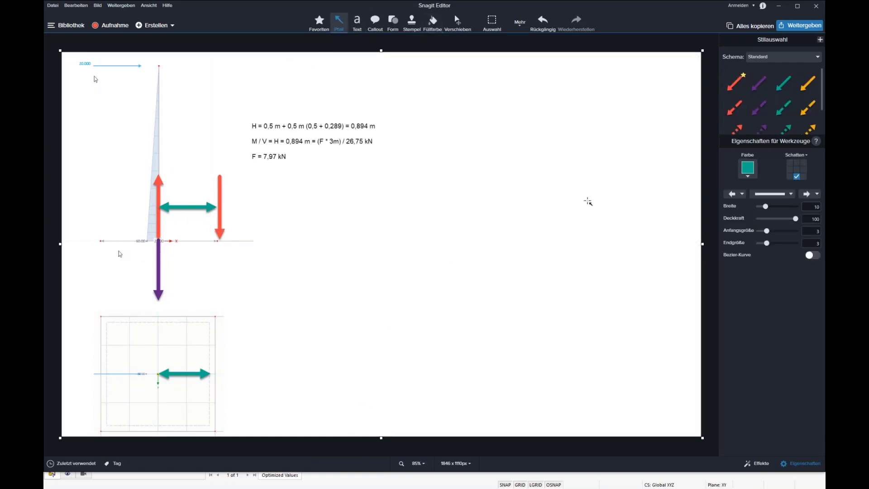
{"action": "left_click_drag", "start_coordinate": [421, 270], "coordinate": [422, 111]}
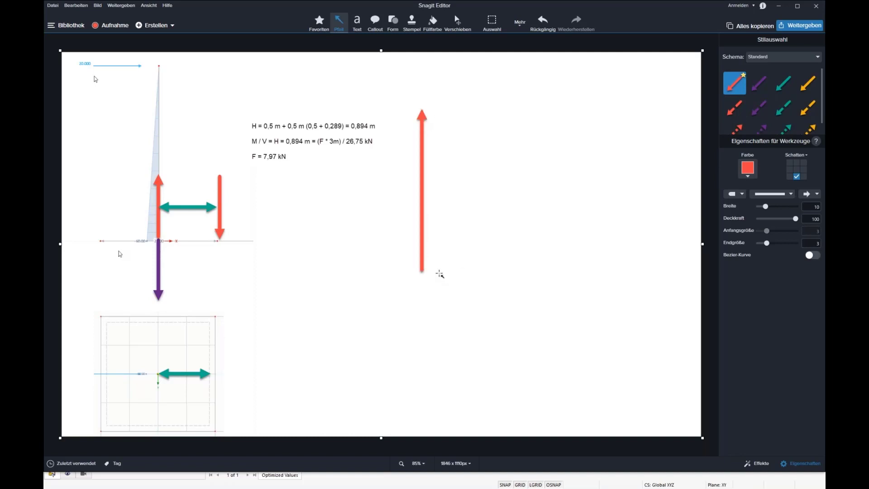
{"action": "mouse_move", "coordinate": [436, 271]}
{"action": "left_mouse_down", "text": "shift"}
{"action": "mouse_move", "coordinate": [583, 263]}
{"action": "mouse_move", "coordinate": [583, 270]}
{"action": "mouse_move", "coordinate": [642, 271]}
{"action": "mouse_move", "coordinate": [611, 272]}
{"action": "mouse_move", "coordinate": [664, 310]}
{"action": "left_mouse_up", "text": "shift"}
- Label the diagram's horizontal axis Bx and its vertical axis d with text
{"action": "left_click", "coordinate": [357, 30]}
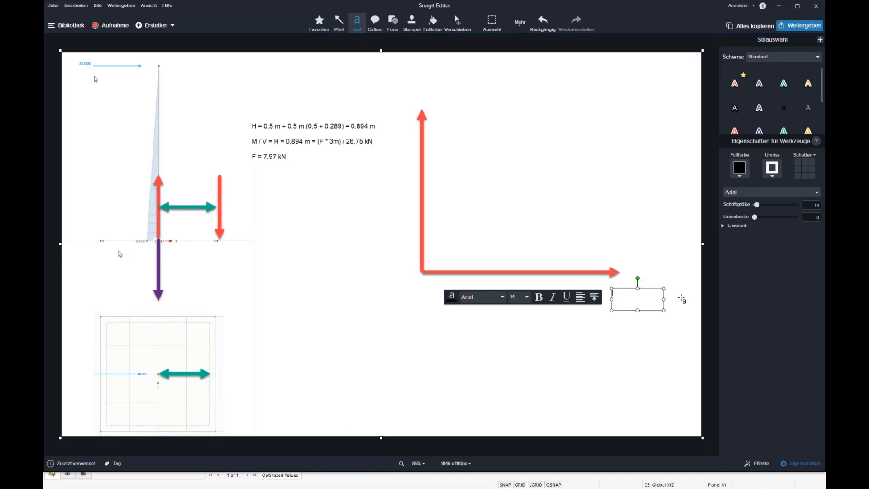
{"action": "type", "text": "Bx"}
{"action": "left_click", "coordinate": [652, 325]}
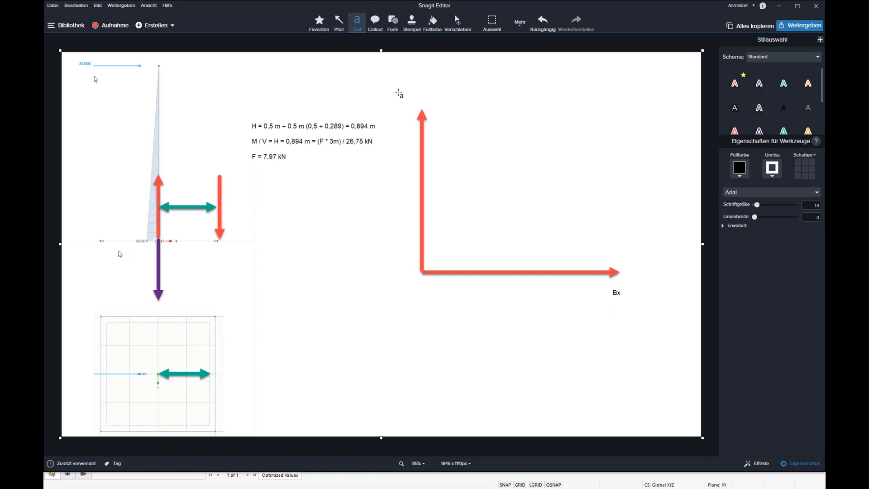
{"action": "left_click_drag", "start_coordinate": [395, 89], "coordinate": [419, 103]}
{"action": "type", "text": "d"}
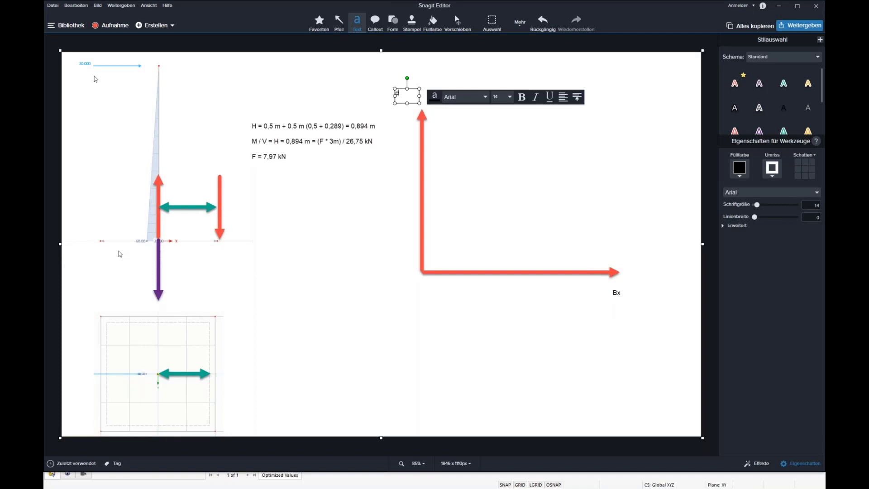
- Stamp two blue stars in the diagram, one at large Bx and small d, the other at small Bx and large d
{"action": "left_click", "coordinate": [348, 72]}
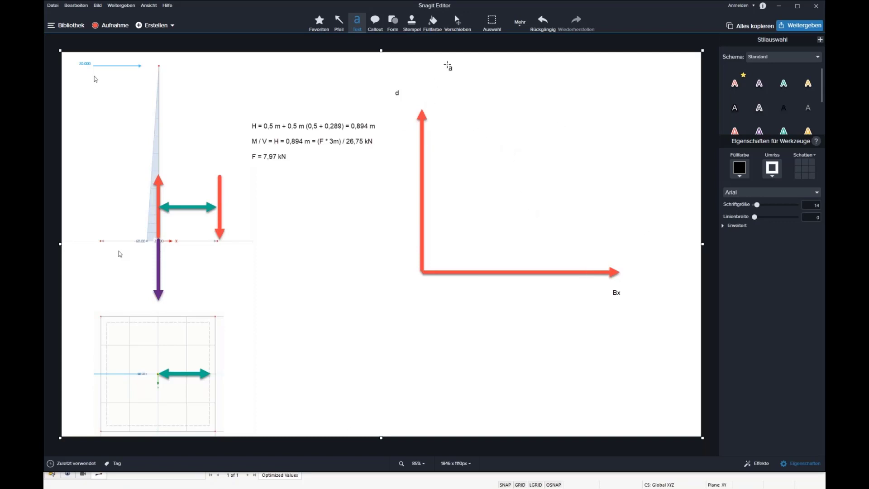
{"action": "left_click", "coordinate": [412, 22]}
{"action": "left_click", "coordinate": [816, 150]}
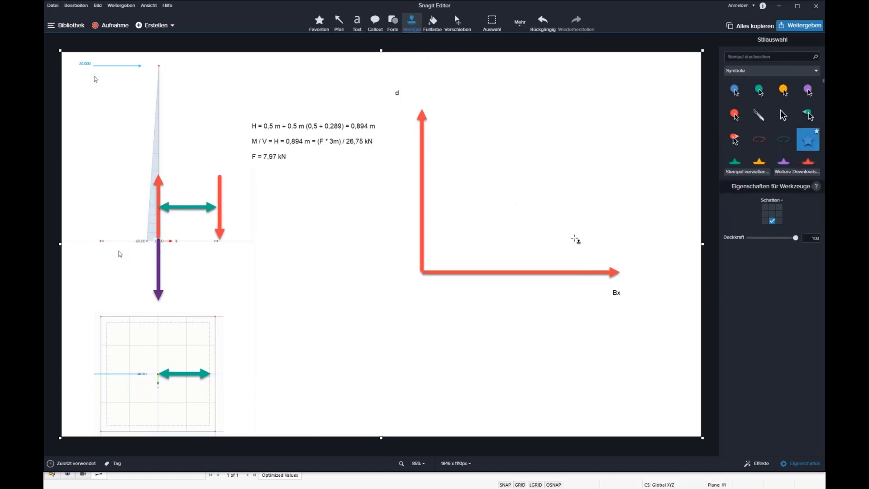
{"action": "left_click", "coordinate": [571, 237]}
{"action": "left_click", "coordinate": [459, 159]}
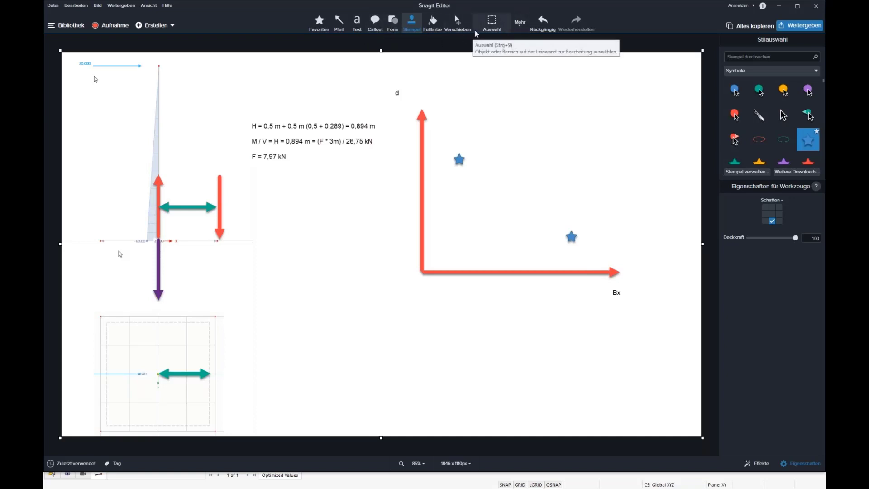
- Stamp a red ellipse between the two stars at large Bx and mid-height, and shift it slightly towards the d axis
{"action": "left_click", "coordinate": [761, 142]}
{"action": "left_click", "coordinate": [559, 181]}
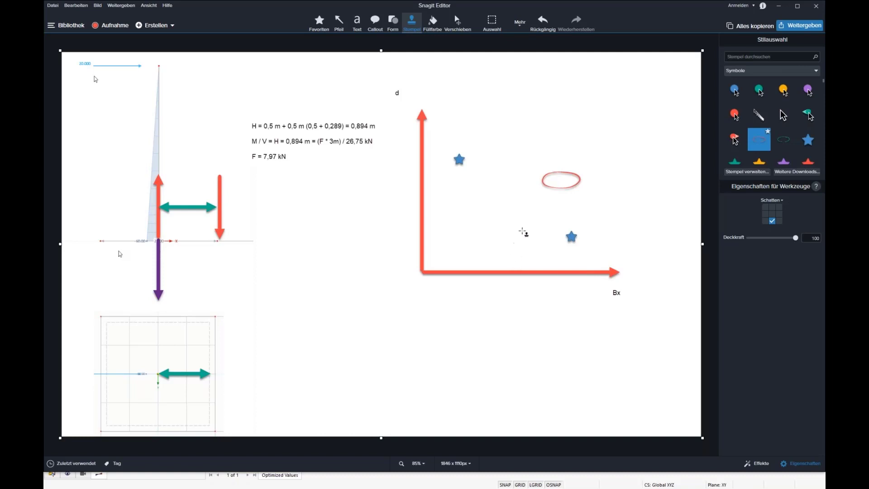
{"action": "left_click_drag", "start_coordinate": [544, 187], "coordinate": [541, 189]}
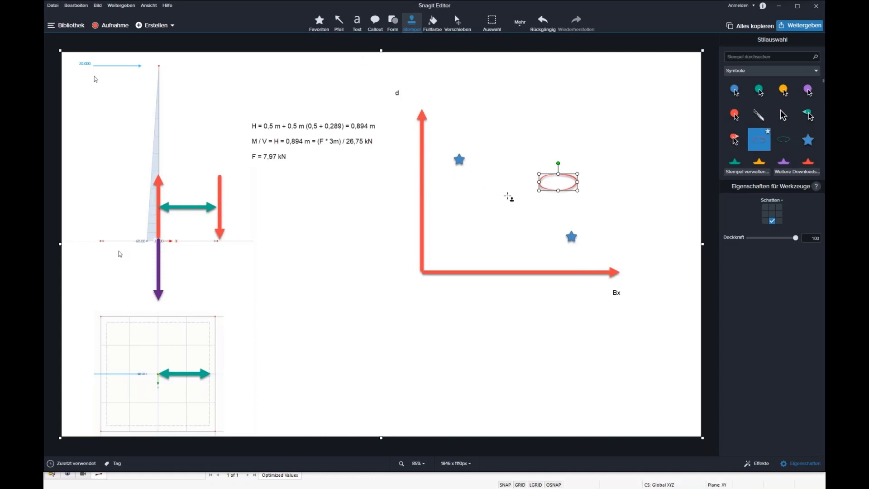
- Draw a short green arrow from each star, the lower one pointing down towards the d axis and the upper one pointing up away from it
{"action": "left_click", "coordinate": [339, 23]}
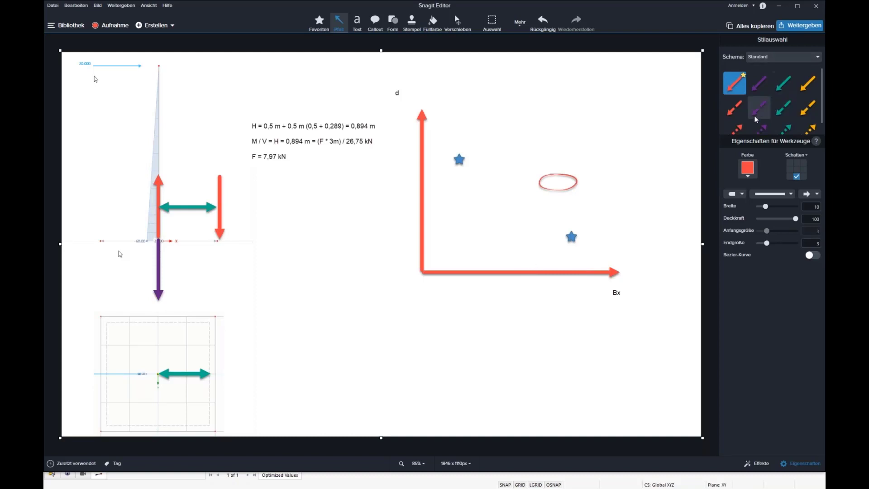
{"action": "left_click", "coordinate": [783, 83]}
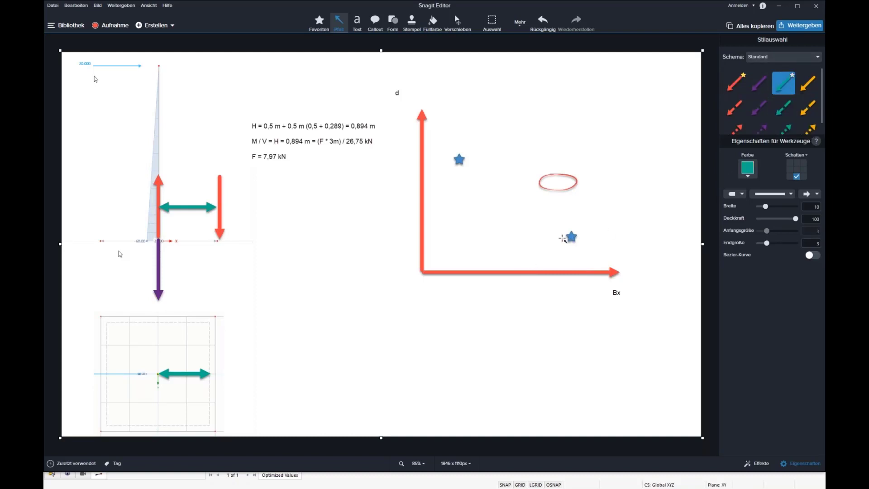
{"action": "left_click_drag", "start_coordinate": [564, 238], "coordinate": [530, 248]}
{"action": "left_click_drag", "start_coordinate": [467, 150], "coordinate": [500, 138]}
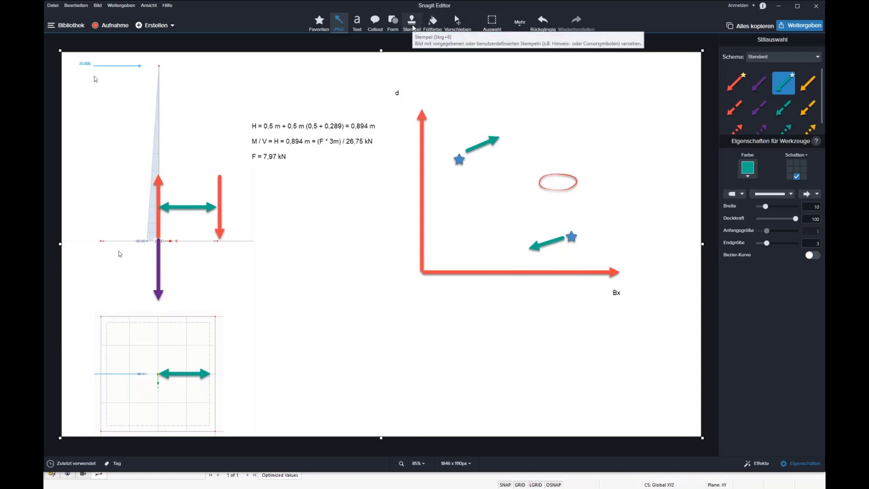
- Stamp a blue star at the tip of each green arrow
{"action": "left_click", "coordinate": [412, 22]}
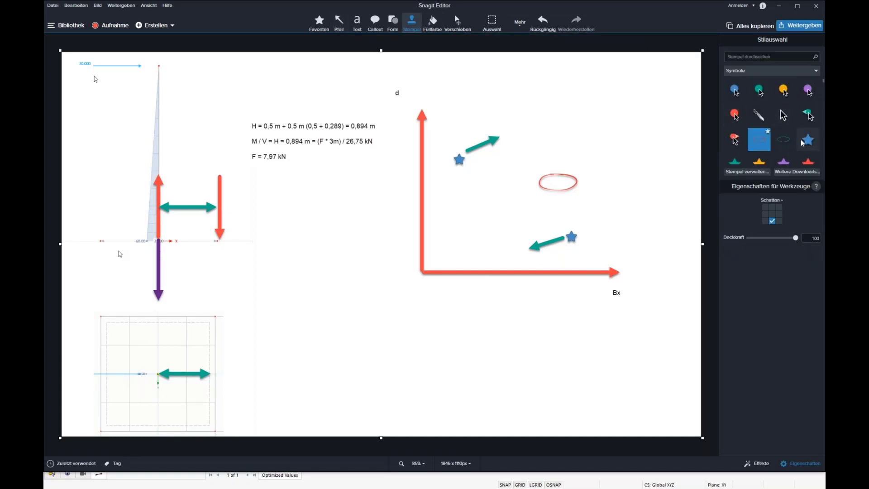
{"action": "left_click", "coordinate": [524, 250]}
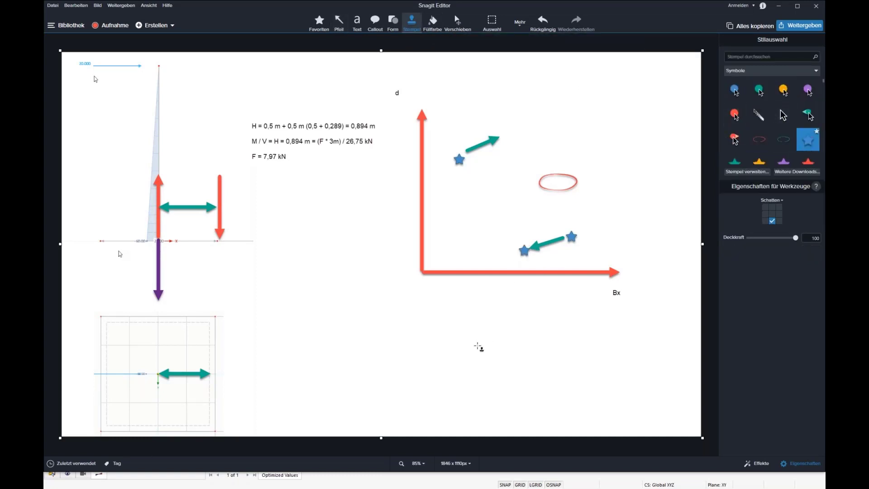
{"action": "left_click", "coordinate": [504, 134]}
- Change the lower path's starting star to yellow and the star at the upper arrow's tip to red
{"action": "left_click", "coordinate": [524, 250]}
{"action": "left_click", "coordinate": [570, 237]}
{"action": "left_click", "coordinate": [758, 167]}
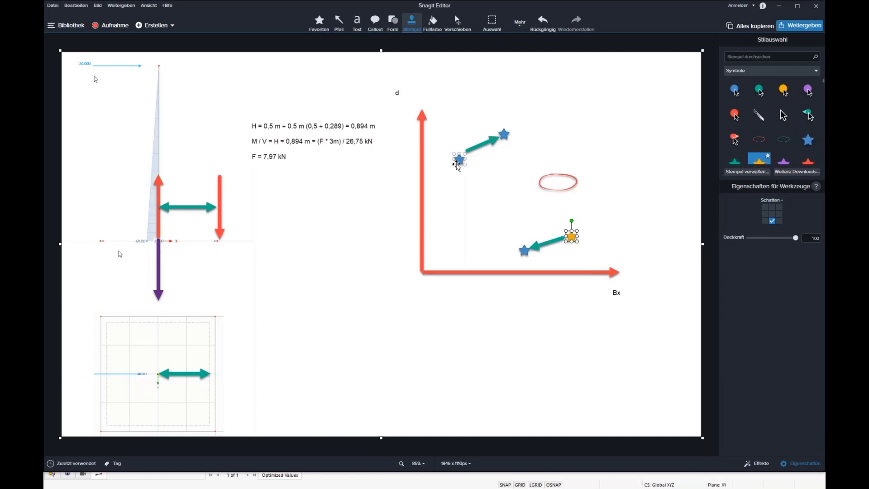
{"action": "left_click", "coordinate": [505, 135]}
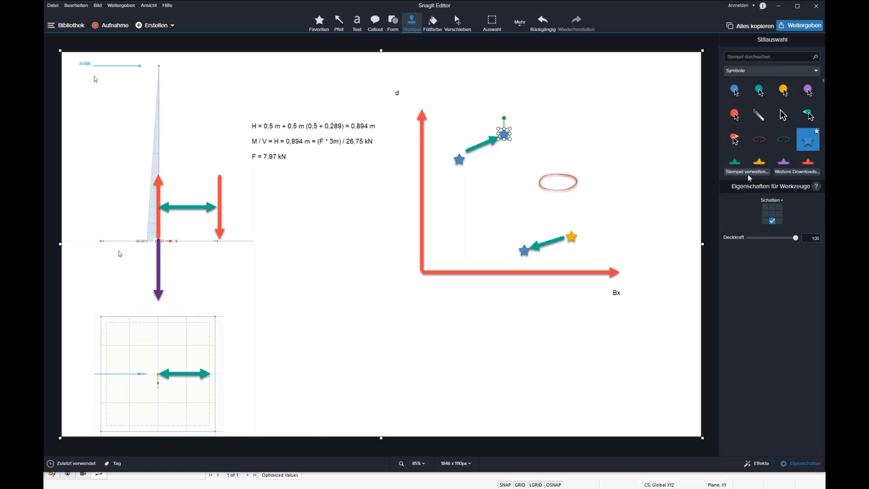
{"action": "left_click", "coordinate": [506, 134]}
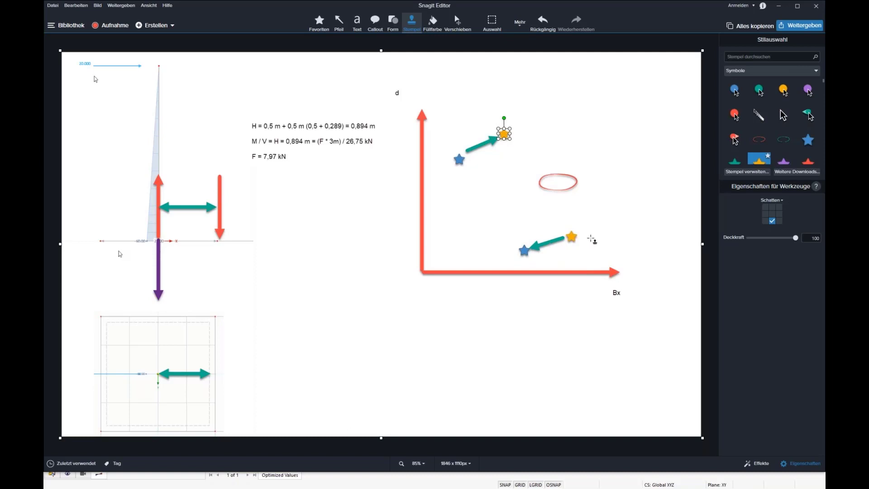
{"action": "left_click", "coordinate": [808, 161]}
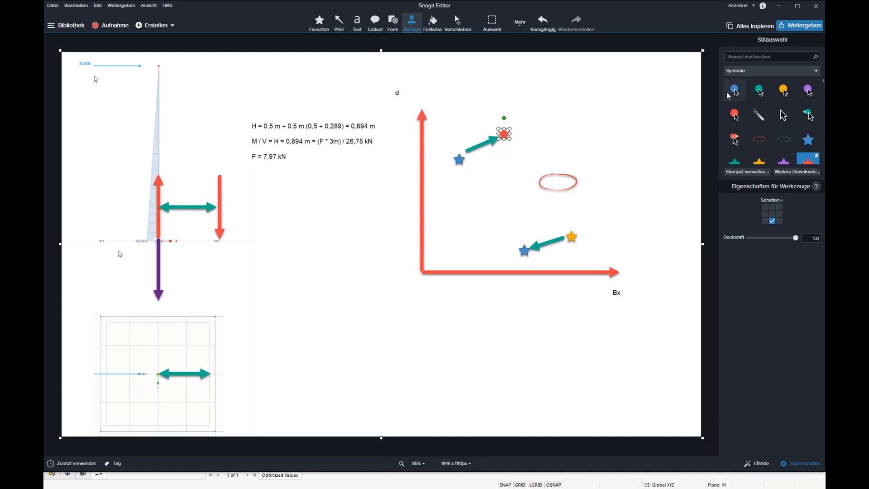
{"action": "left_click", "coordinate": [715, 84]}
- Draw a second green arrow from the latest star of each path, the lower one towards the ellipse and the upper one continuing upwards
{"action": "key", "text": "ctrl+2"}
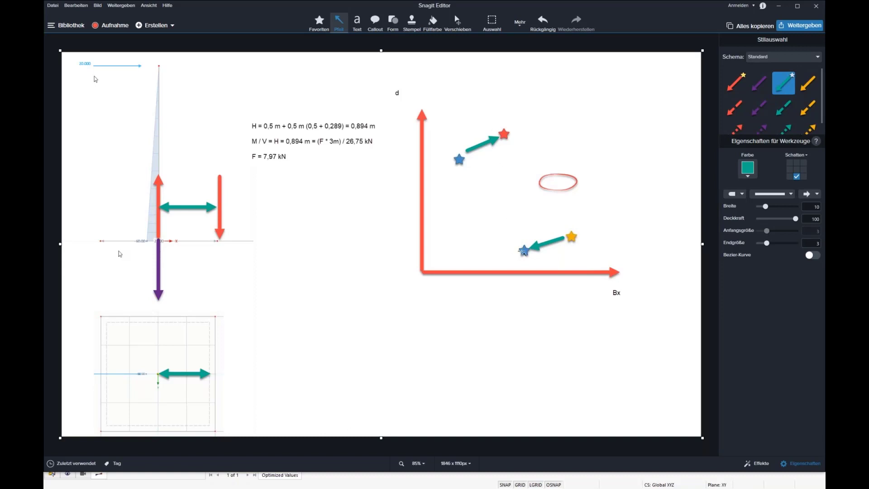
{"action": "mouse_move", "coordinate": [523, 241]}
{"action": "left_mouse_down"}
{"action": "mouse_move", "coordinate": [543, 201]}
{"action": "mouse_move", "coordinate": [568, 235]}
{"action": "mouse_move", "coordinate": [508, 140]}
{"action": "mouse_move", "coordinate": [572, 224]}
{"action": "mouse_move", "coordinate": [566, 179]}
{"action": "mouse_move", "coordinate": [510, 144]}
{"action": "mouse_move", "coordinate": [563, 230]}
{"action": "mouse_move", "coordinate": [542, 209]}
{"action": "left_mouse_up"}
{"action": "left_click_drag", "start_coordinate": [508, 130], "coordinate": [546, 115]}
{"action": "left_click_drag", "start_coordinate": [529, 122], "coordinate": [546, 118]}
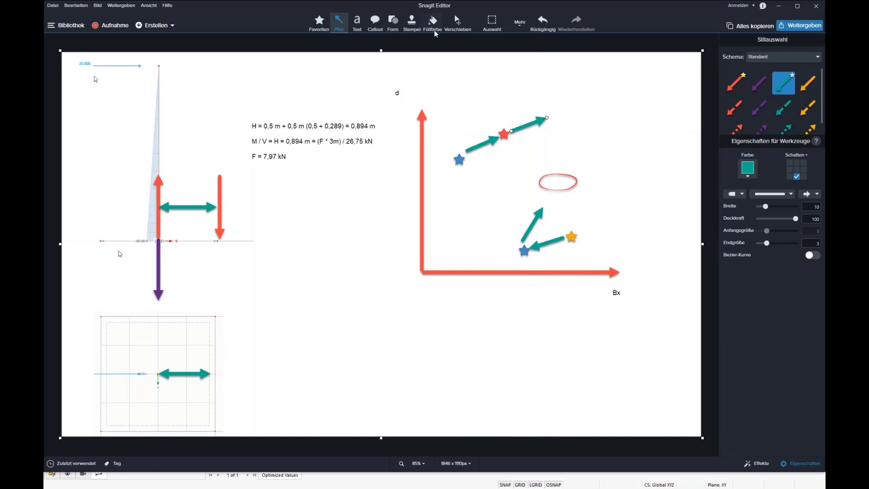
- Stamp a blue star at the tip of each path's second arrow
{"action": "left_click", "coordinate": [409, 27]}
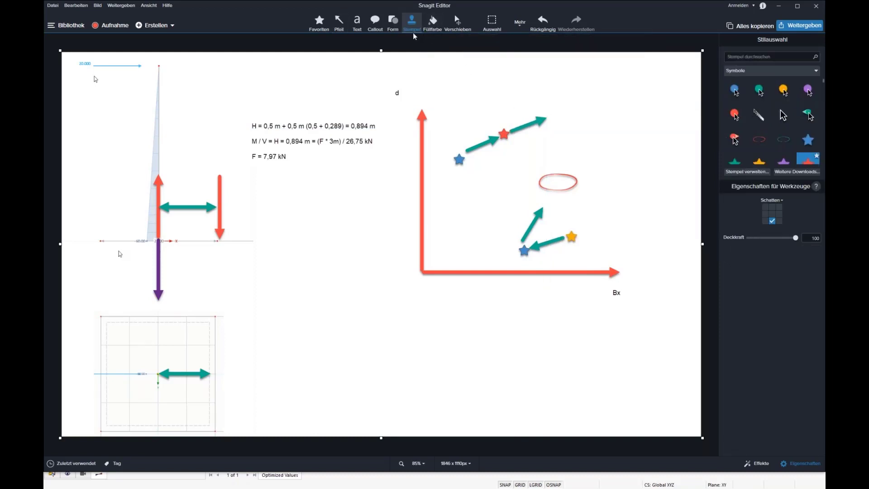
{"action": "left_click", "coordinate": [808, 139]}
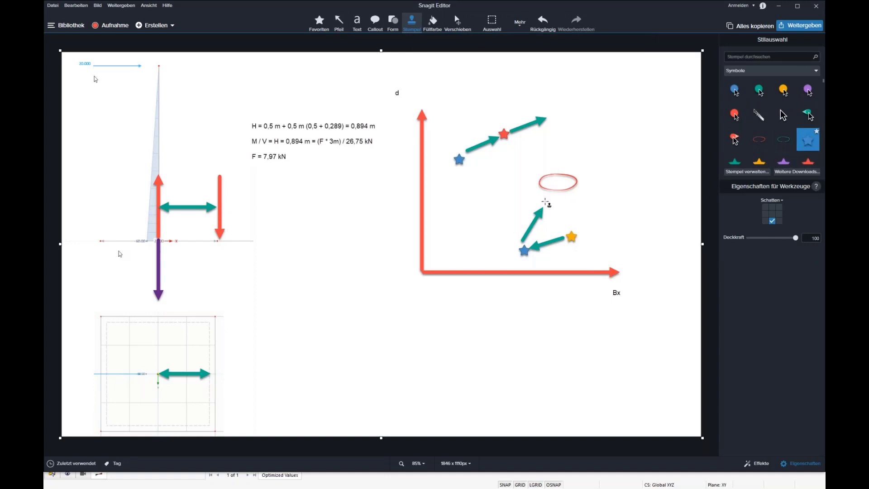
{"action": "left_click", "coordinate": [544, 204]}
{"action": "left_click", "coordinate": [549, 117]}
- Change the lower path's end star to yellow and its starting star back to blue
{"action": "left_click", "coordinate": [544, 204]}
{"action": "left_click", "coordinate": [544, 204]}
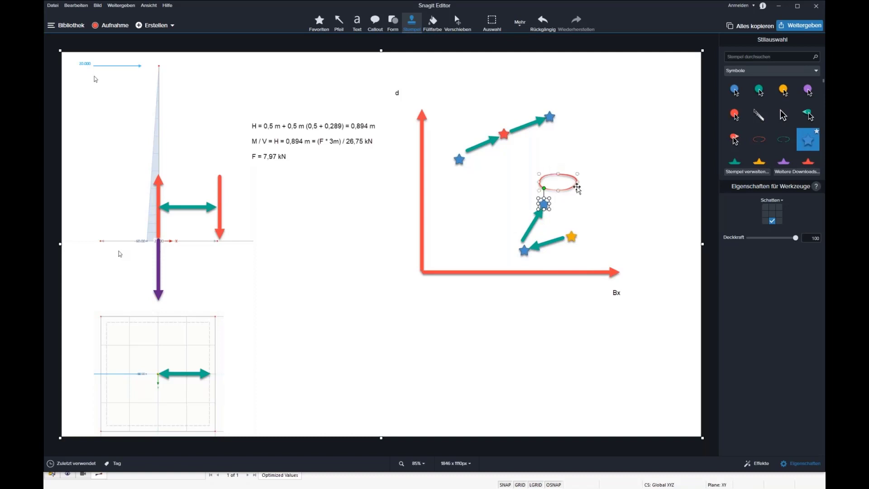
{"action": "left_click", "coordinate": [760, 162]}
{"action": "left_click", "coordinate": [571, 236]}
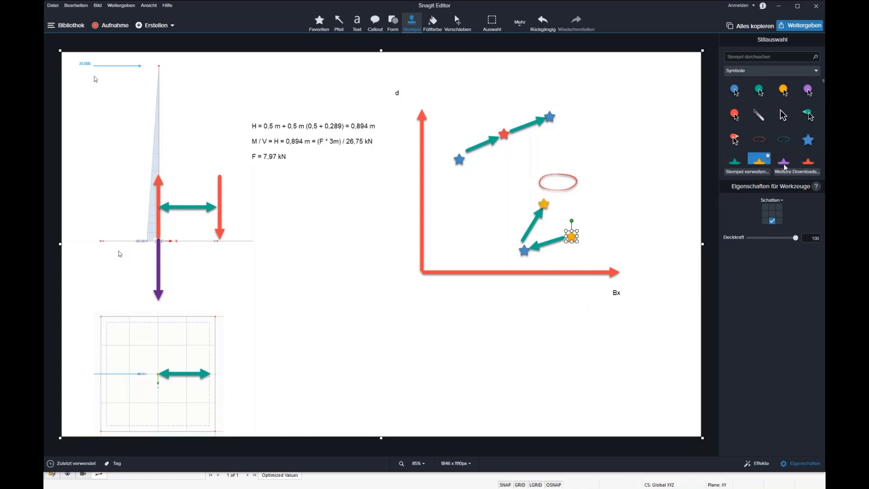
{"action": "left_click", "coordinate": [808, 140]}
{"action": "left_click", "coordinate": [459, 159]}
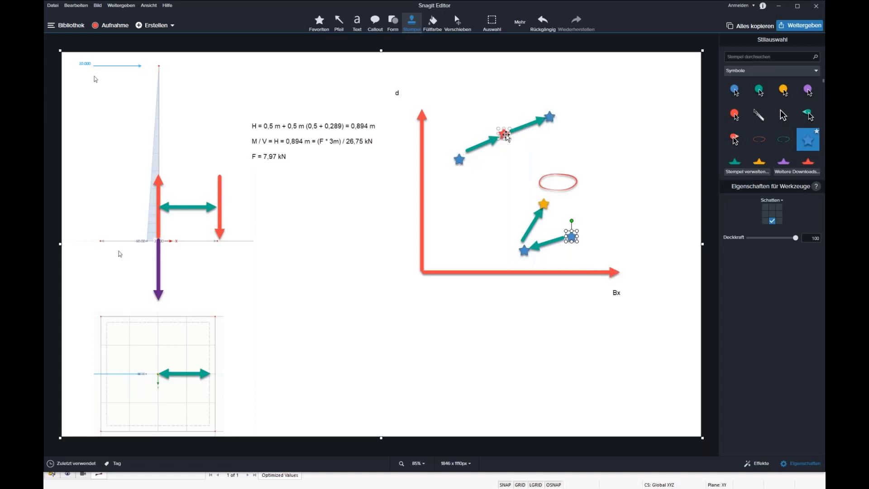
{"action": "left_click", "coordinate": [506, 134]}
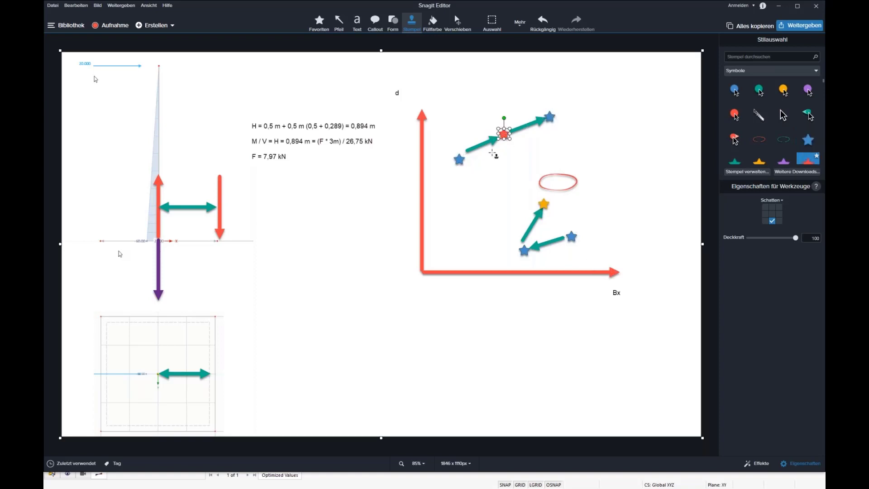
{"action": "left_click", "coordinate": [549, 114]}
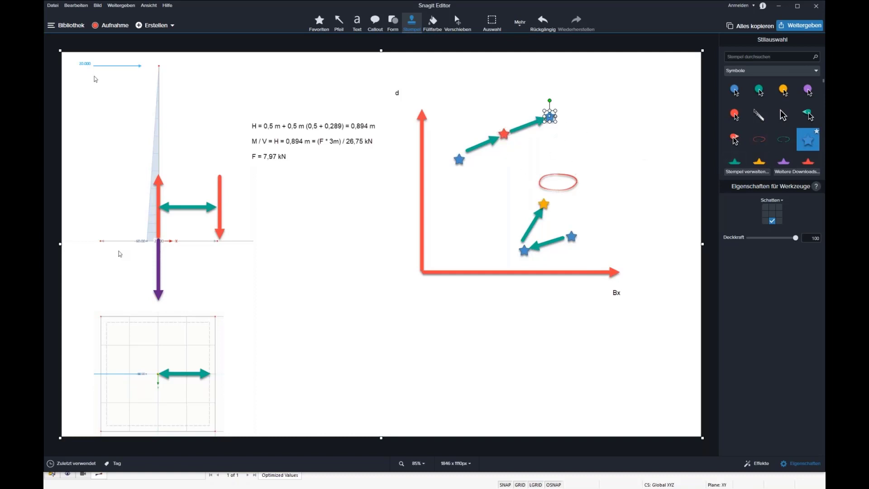
- Change the upper path's middle star to yellow and the lower path's end star to red
{"action": "left_click", "coordinate": [504, 135]}
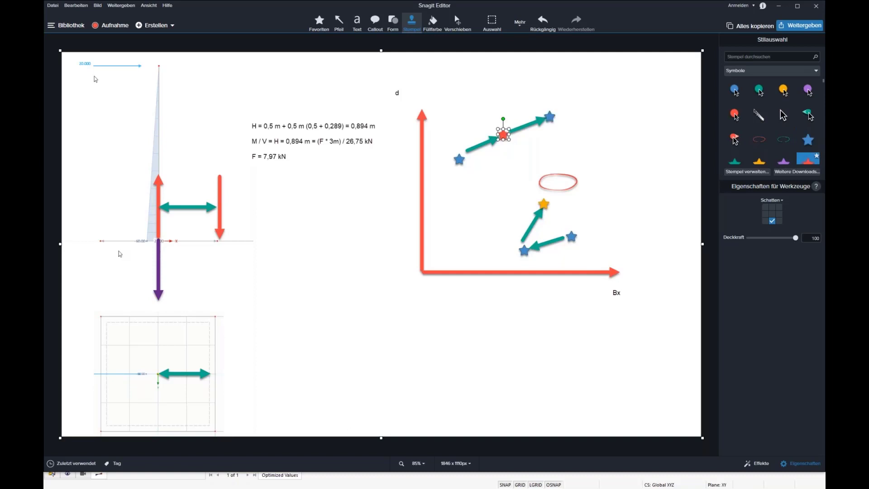
{"action": "left_click", "coordinate": [759, 161]}
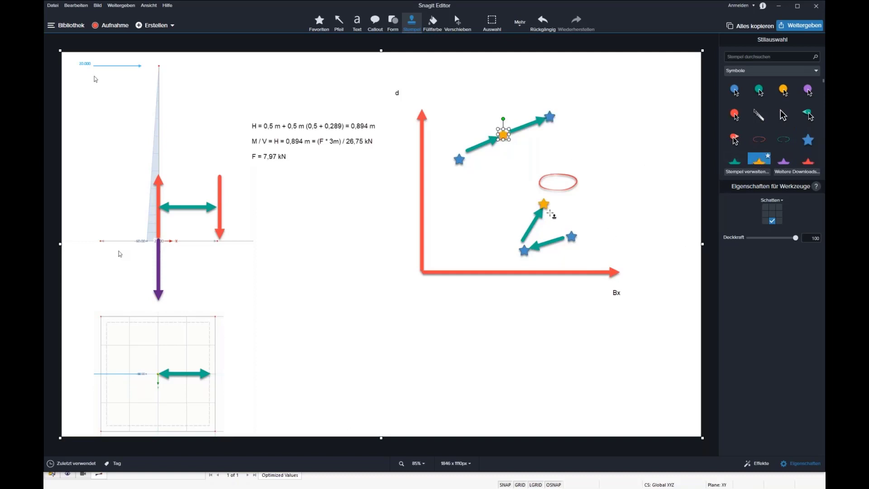
{"action": "left_click", "coordinate": [544, 204]}
{"action": "left_click", "coordinate": [807, 161]}
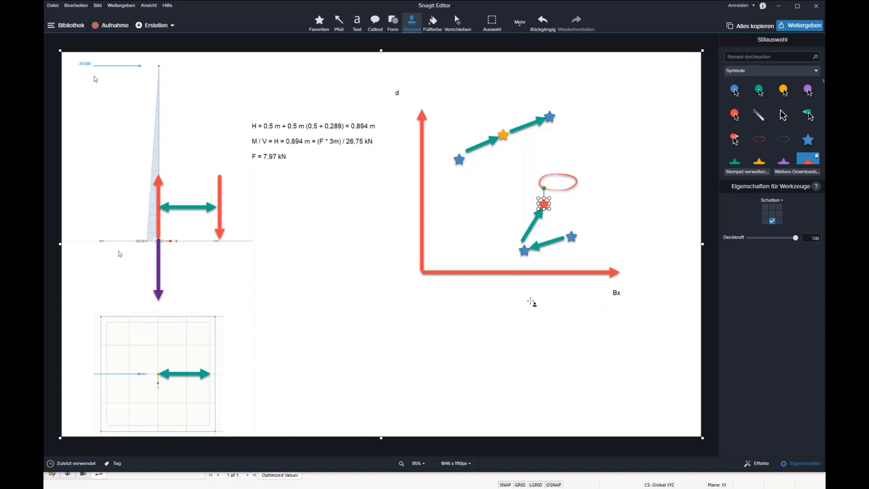
- Draw a third green arrow from each path's end star, the lower one up across the ellipse and the upper one down towards the d axis
{"action": "left_click", "coordinate": [339, 23]}
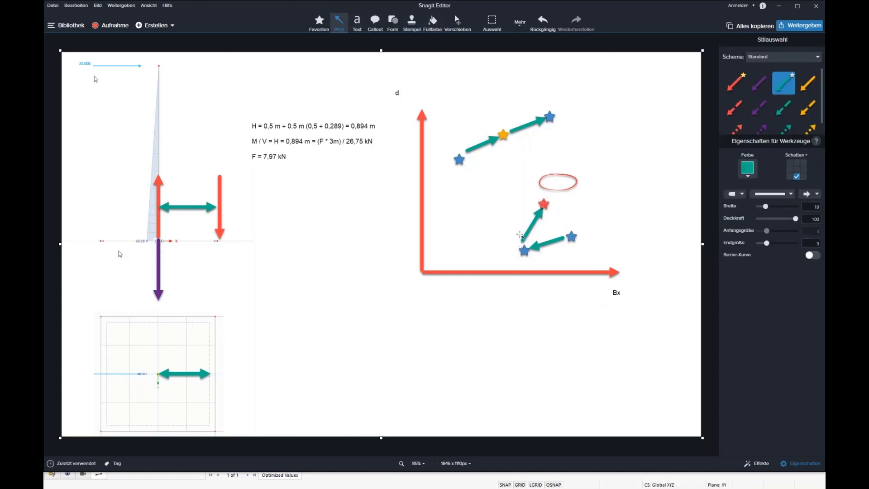
{"action": "left_click_drag", "start_coordinate": [544, 205], "coordinate": [565, 170]}
{"action": "mouse_move", "coordinate": [550, 125]}
{"action": "left_mouse_down"}
{"action": "mouse_move", "coordinate": [520, 156]}
{"action": "mouse_move", "coordinate": [548, 119]}
{"action": "mouse_move", "coordinate": [507, 134]}
{"action": "mouse_move", "coordinate": [530, 190]}
{"action": "mouse_move", "coordinate": [527, 164]}
{"action": "left_mouse_up"}
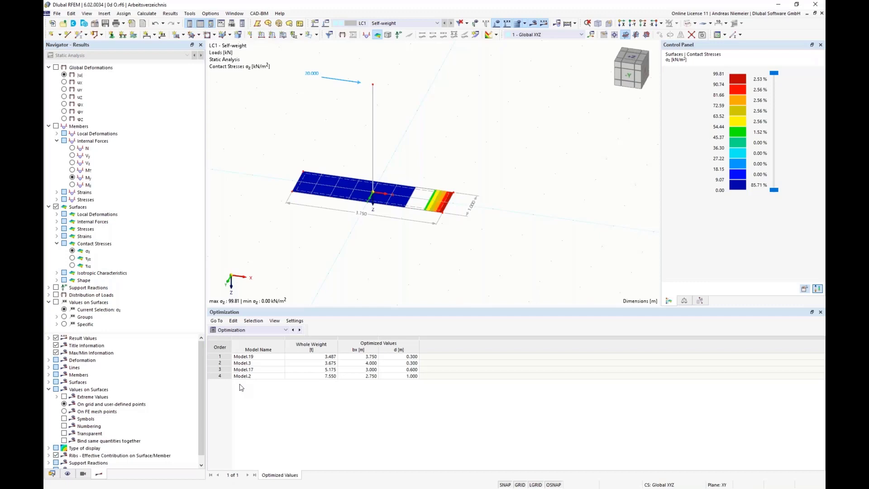
- In RFEM, select the whole weight of the first-ranked Model.19 in the optimization results
{"action": "left_click", "coordinate": [319, 357]}
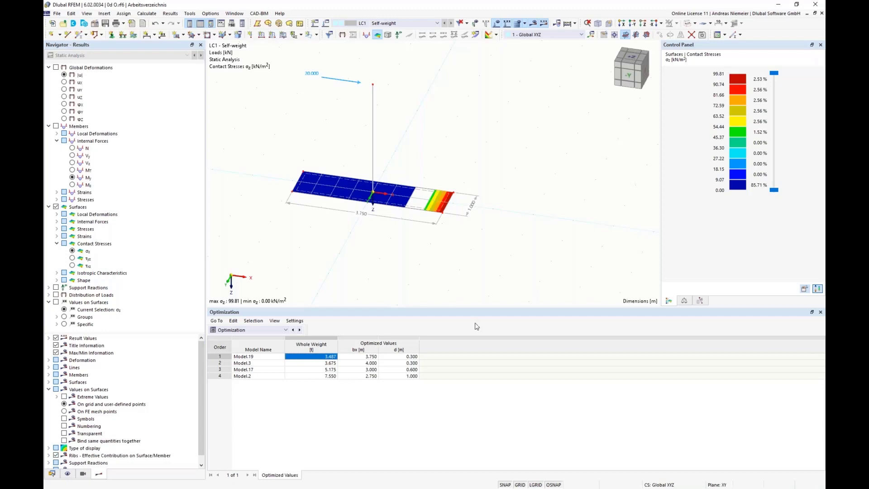
- Open the script Fundament v4.js from the Optima folder in Notepad++, look through its code and close it
{"action": "key", "text": "alt+Tab"}
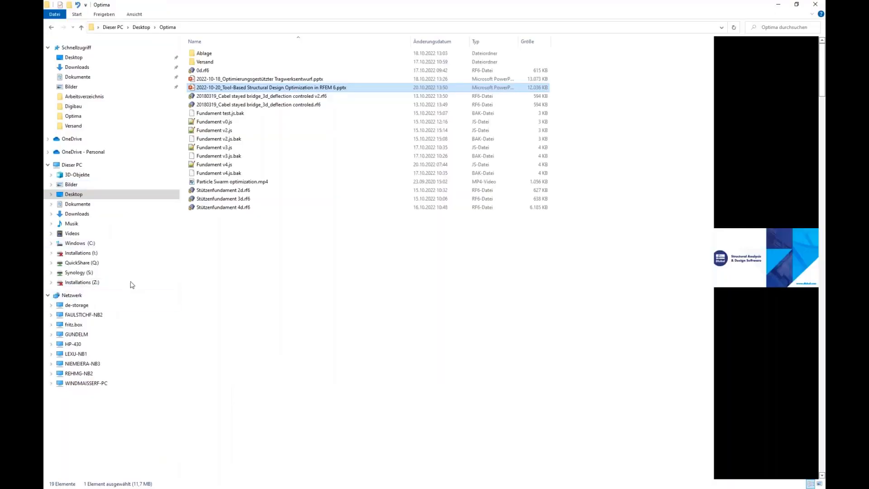
{"action": "double_click", "coordinate": [221, 166]}
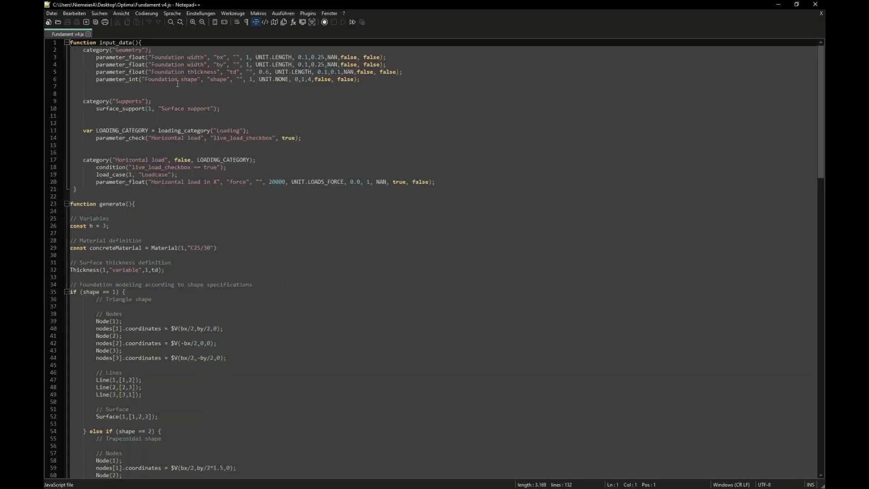
{"action": "scroll", "coordinate": [177, 83], "scroll_direction": "down", "scroll_amount": 20}
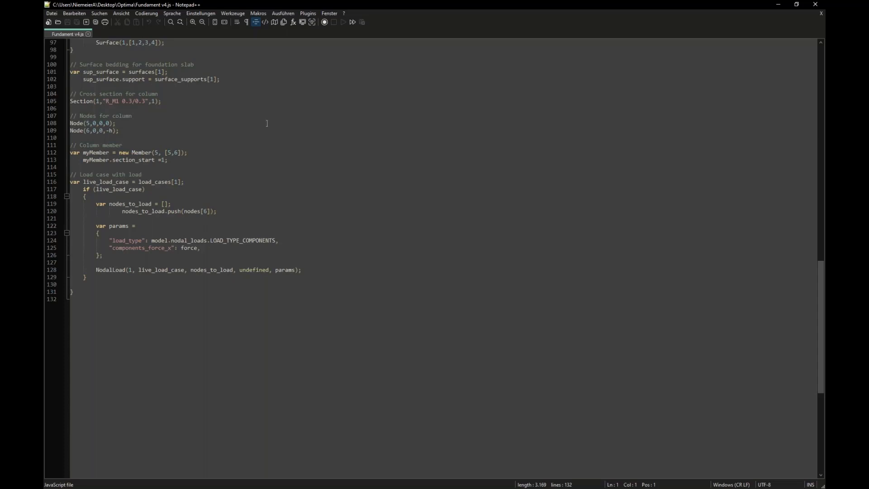
{"action": "left_click", "coordinate": [815, 4]}
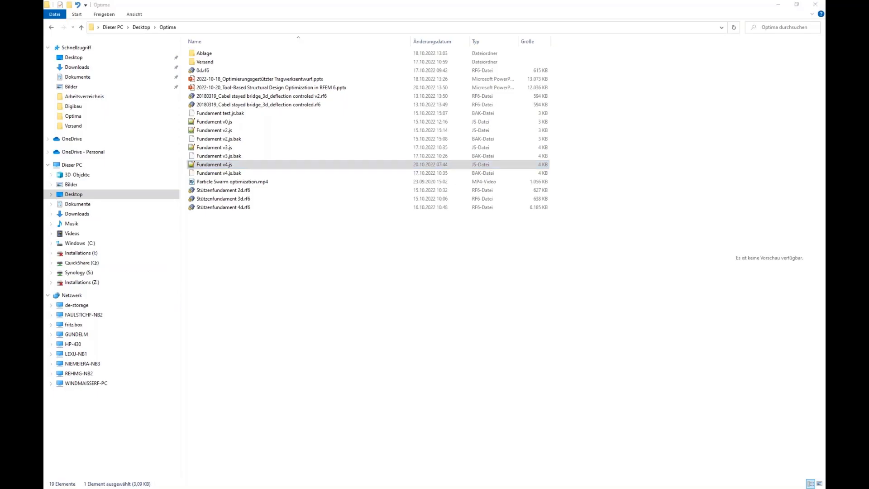
- Switch back to RFEM and start saving the footing model as a block named Webinar Opti, without a description
{"action": "key", "text": "alt+Tab"}
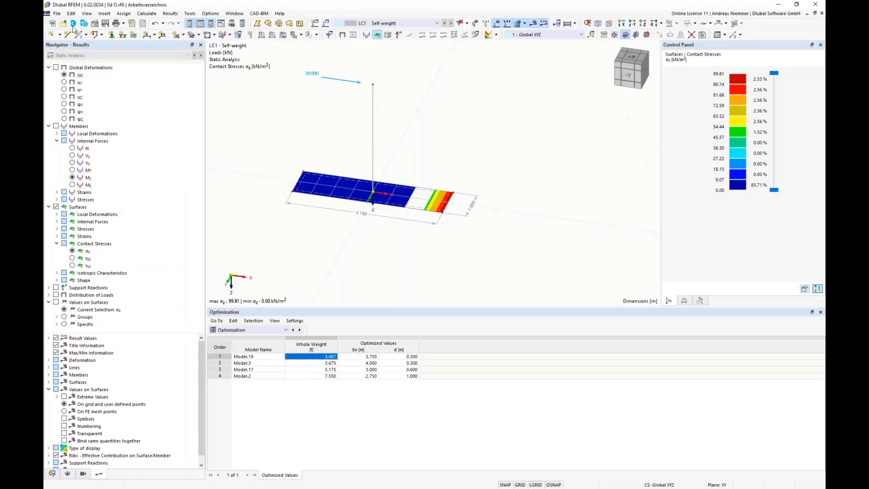
{"action": "left_click", "coordinate": [57, 13]}
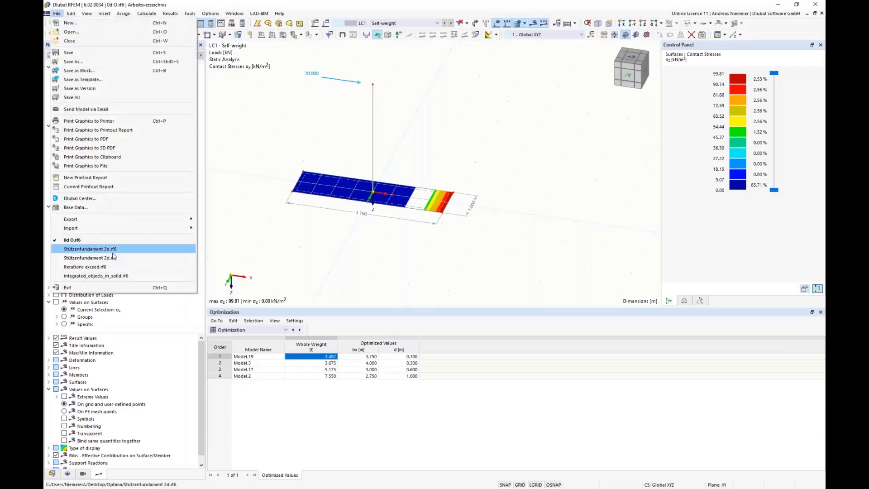
{"action": "left_click", "coordinate": [112, 70]}
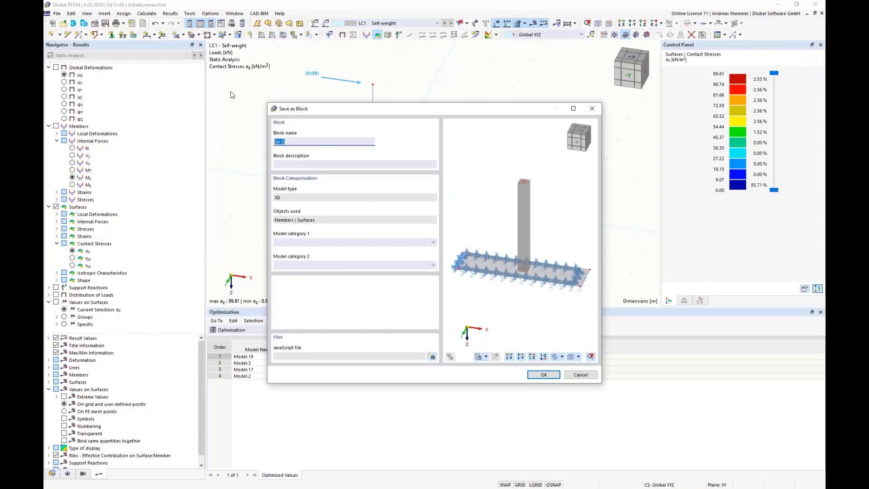
{"action": "type", "text": "Webinar Opti"}
{"action": "left_click", "coordinate": [290, 163]}
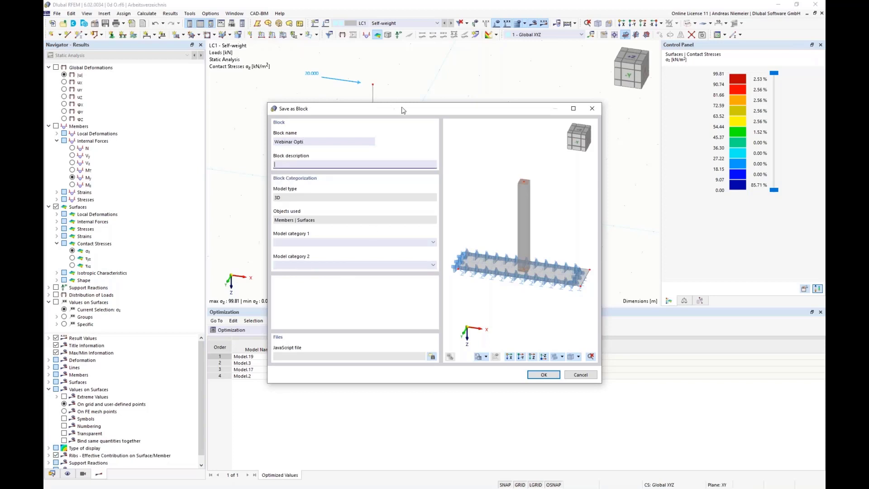
{"action": "left_click_drag", "start_coordinate": [402, 109], "coordinate": [152, 185]}
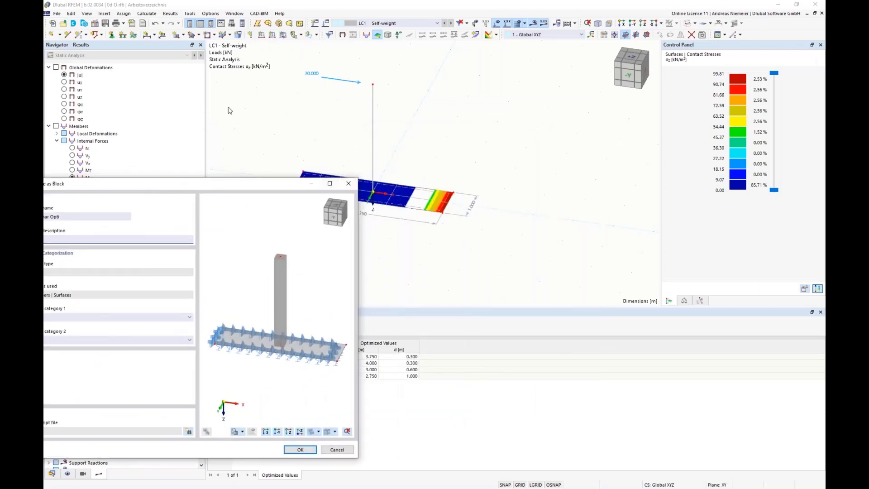
{"action": "left_click_drag", "start_coordinate": [231, 191], "coordinate": [439, 121]}
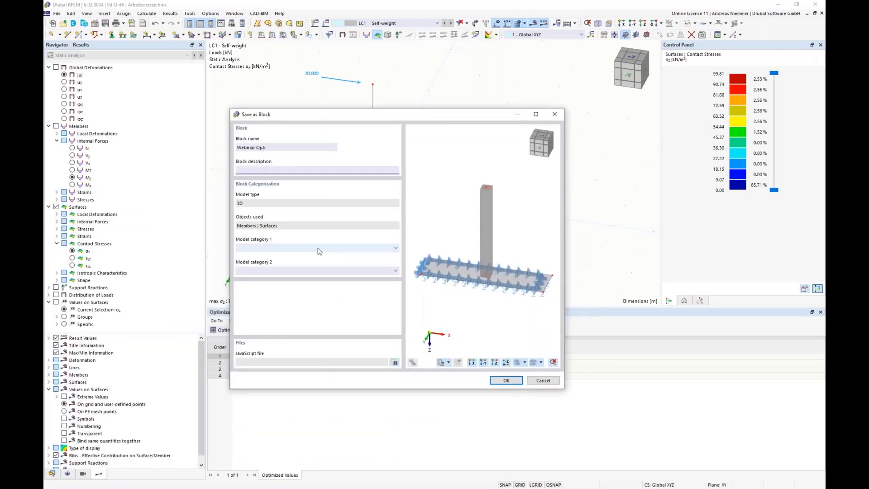
- Assign the block's model category 1 to Others
{"action": "left_click", "coordinate": [270, 248]}
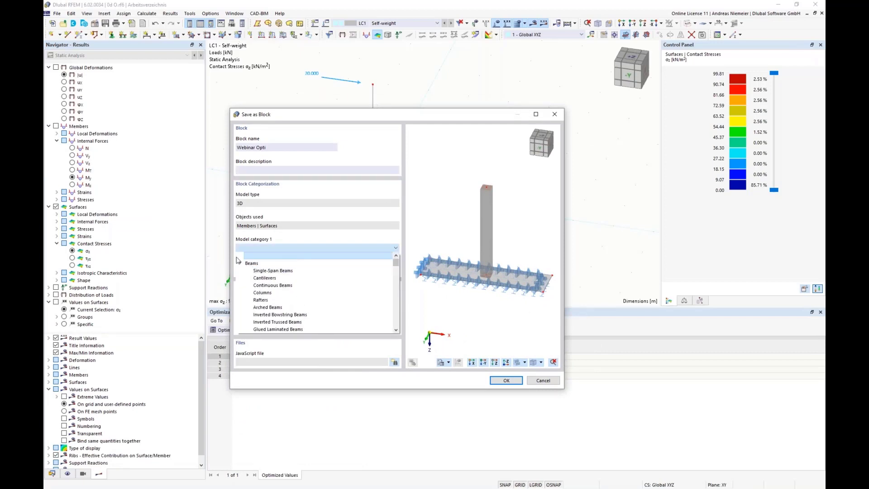
{"action": "left_click", "coordinate": [239, 263]}
{"action": "left_click", "coordinate": [240, 271]}
{"action": "left_click", "coordinate": [240, 278]}
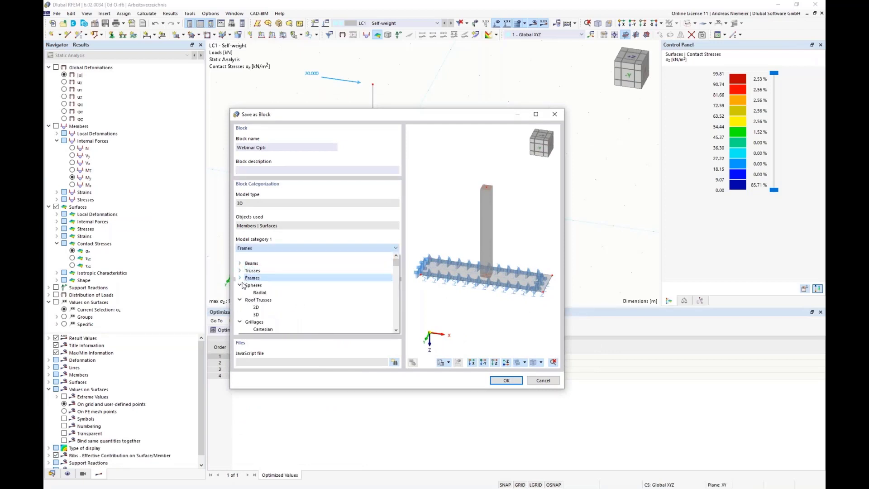
{"action": "left_click", "coordinate": [240, 285]}
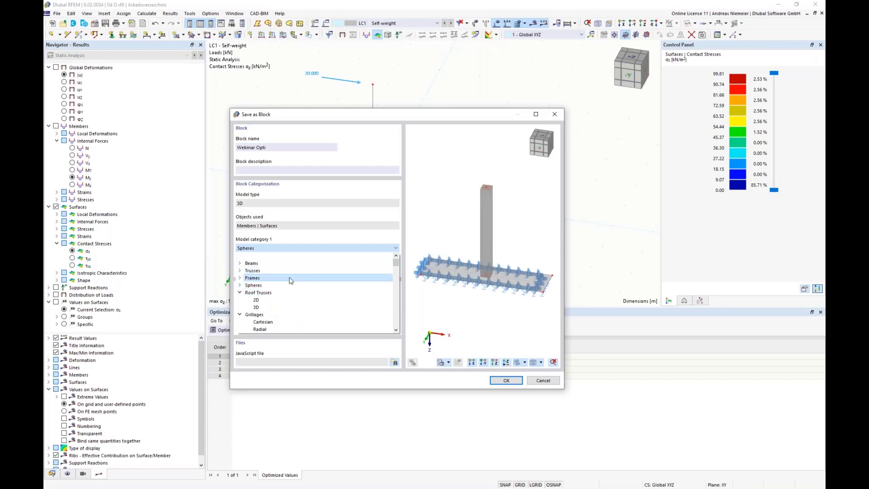
{"action": "left_click_drag", "start_coordinate": [396, 263], "coordinate": [394, 319]}
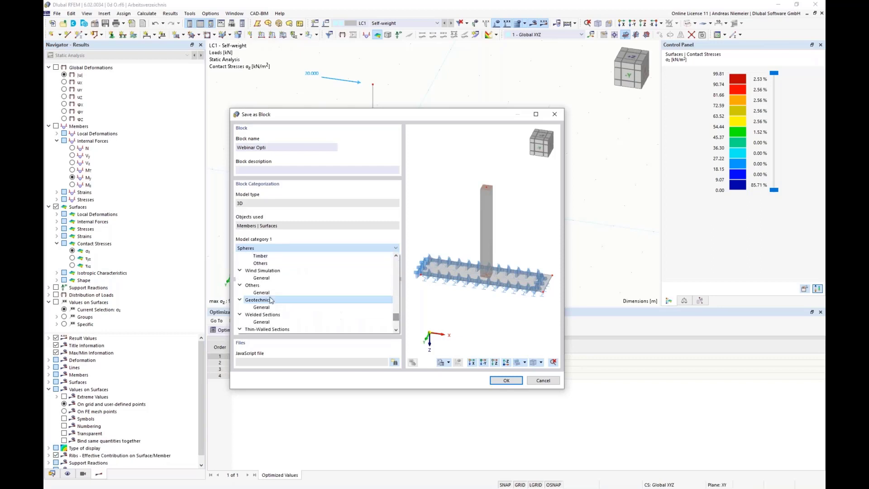
{"action": "left_click", "coordinate": [253, 287]}
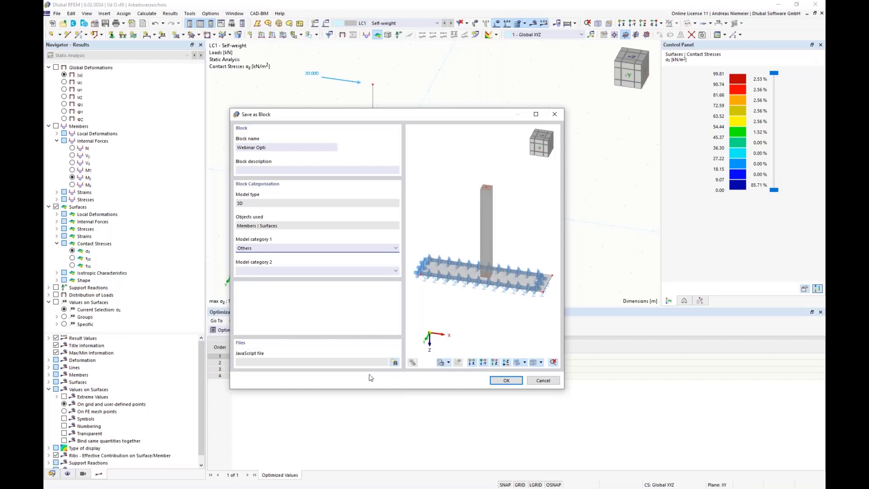
- Attach the JavaScript file Fundament v4.js from the Optima folder to the block and save the block
{"action": "left_click", "coordinate": [394, 362]}
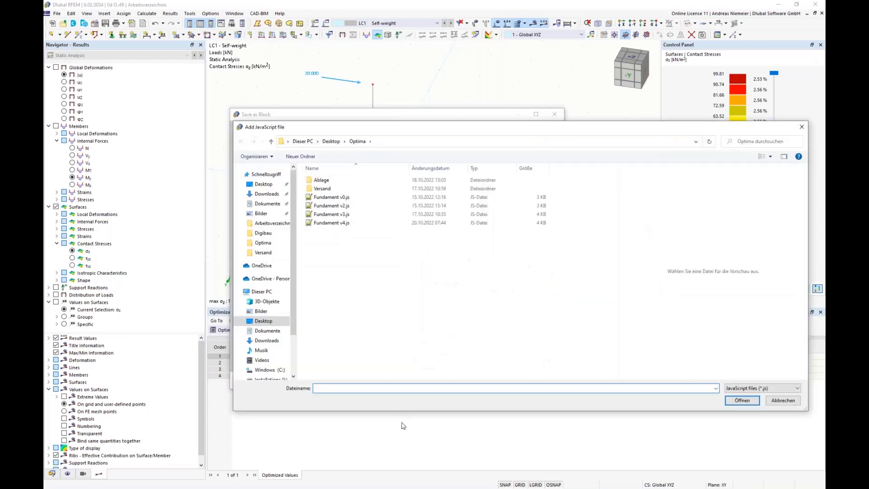
{"action": "left_click", "coordinate": [343, 223]}
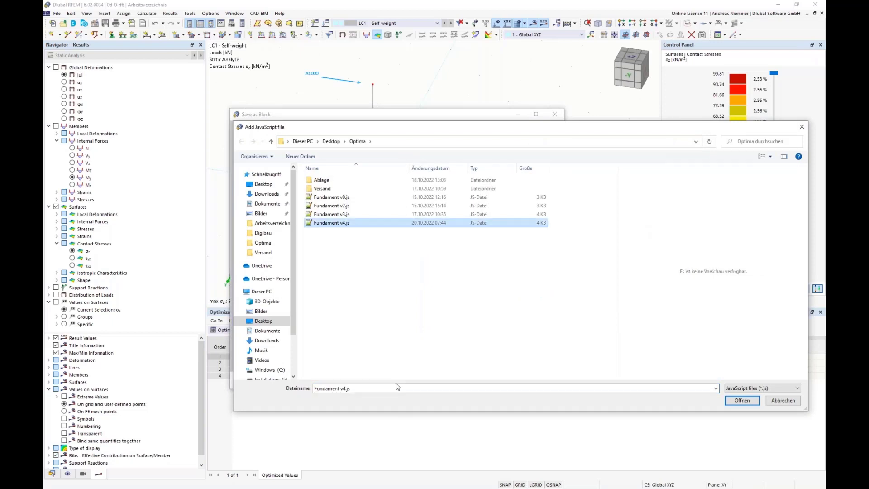
{"action": "key", "text": "Return"}
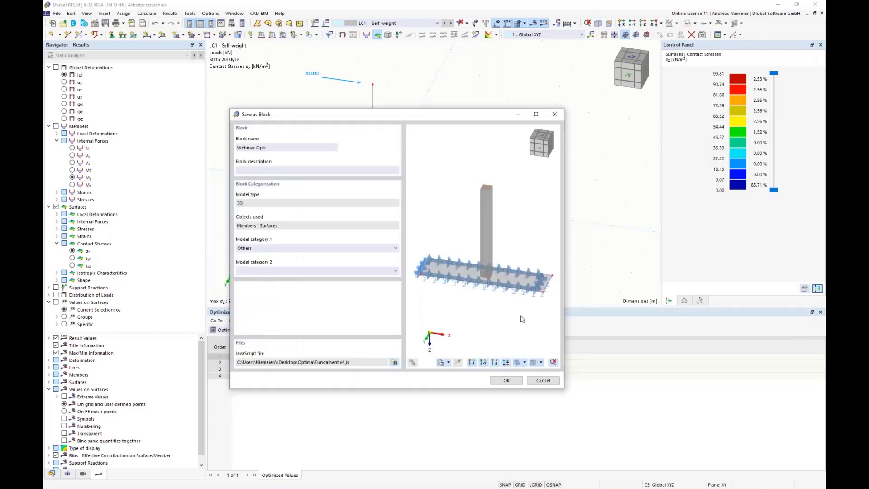
{"action": "left_click", "coordinate": [508, 382]}
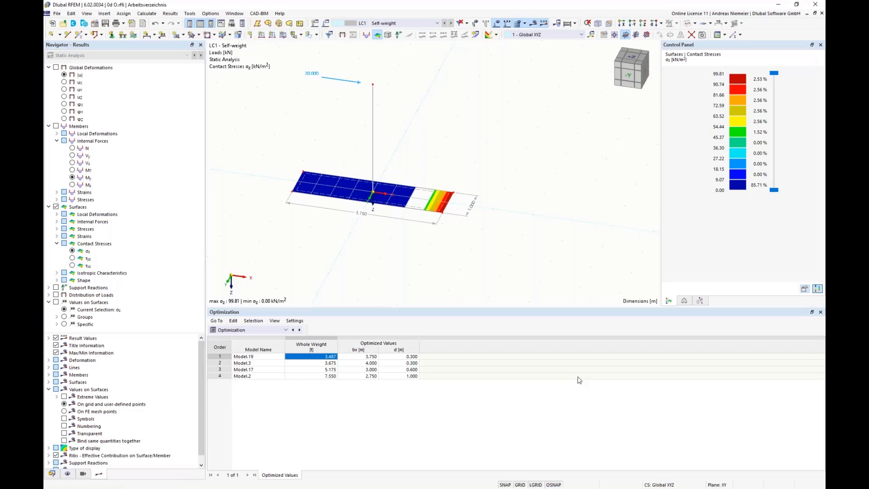
- Select the whole column and footing model and delete it from the workspace
{"action": "scroll", "coordinate": [349, 237], "scroll_direction": "down", "scroll_amount": 3}
{"action": "left_click_drag", "start_coordinate": [267, 121], "coordinate": [562, 283]}
{"action": "key", "text": "Delete"}
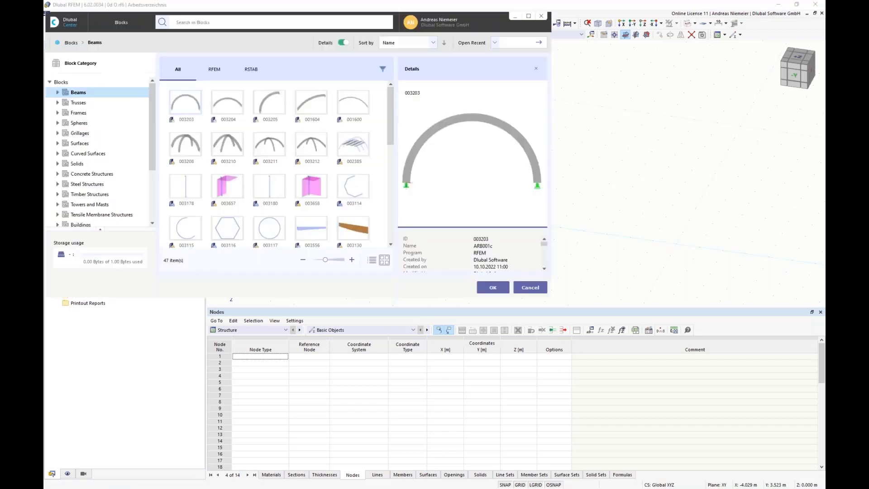
- Load the Webinar Opti block from the Others category of the Dlubal Center block library for insertion
{"action": "left_click", "coordinate": [528, 17]}
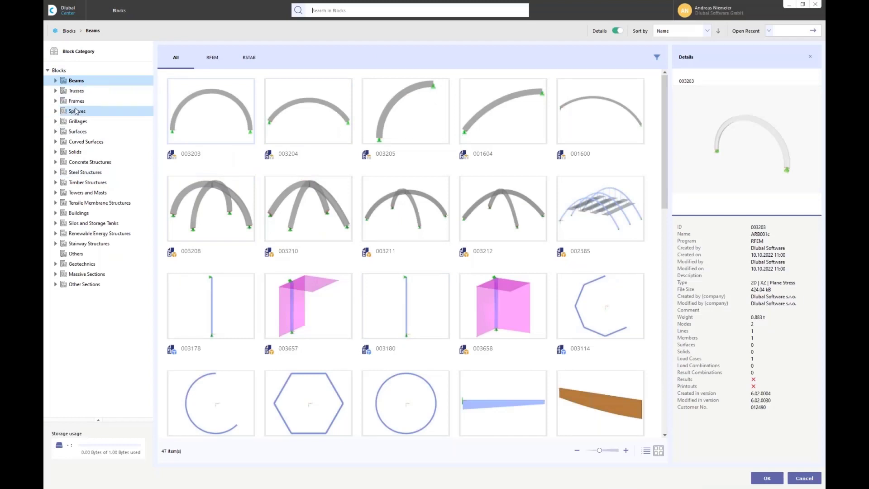
{"action": "left_click", "coordinate": [76, 253]}
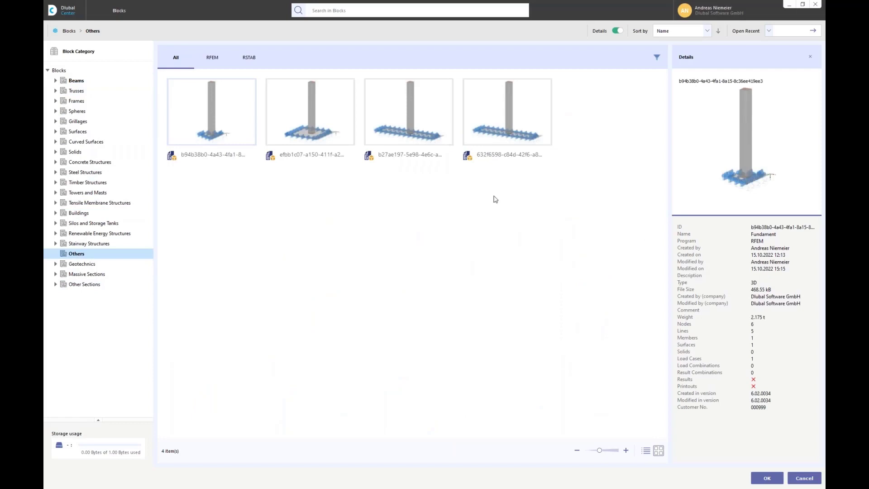
{"action": "left_click", "coordinate": [501, 122]}
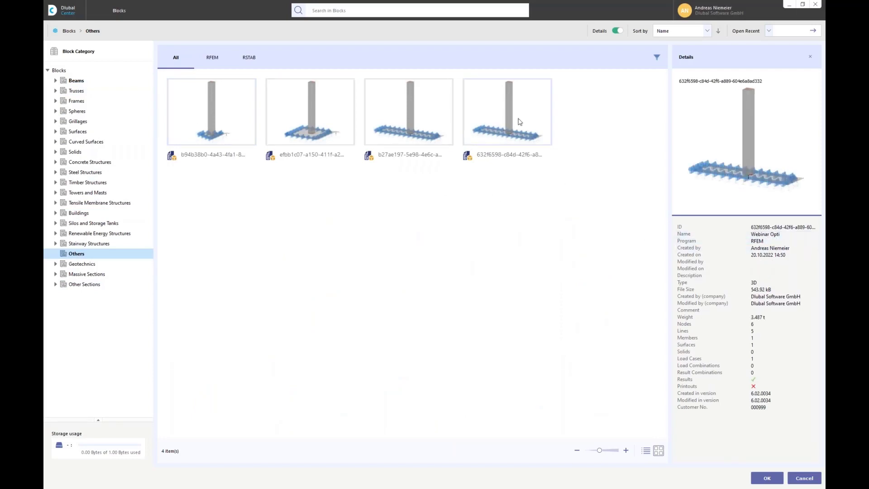
{"action": "double_click", "coordinate": [521, 117]}
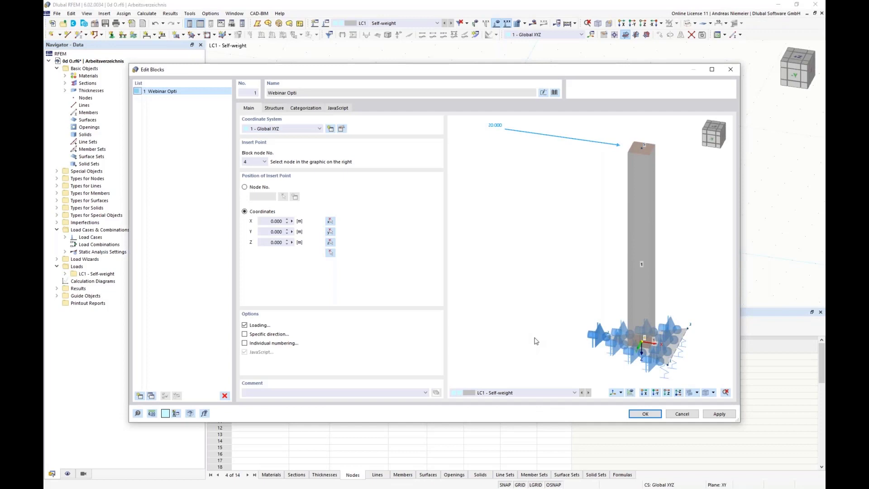
- In the block's structure parameters, increase the foundation width bx to 2.250 m
{"action": "middle_click_drag", "start_coordinate": [611, 233], "coordinate": [574, 225]}
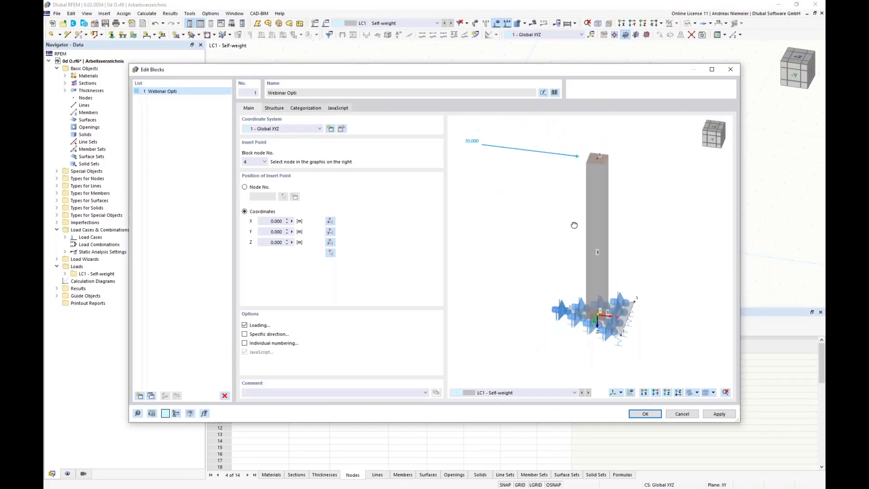
{"action": "scroll", "coordinate": [595, 346], "scroll_direction": "up", "scroll_amount": 2}
{"action": "scroll", "coordinate": [528, 310], "scroll_direction": "down", "scroll_amount": 2}
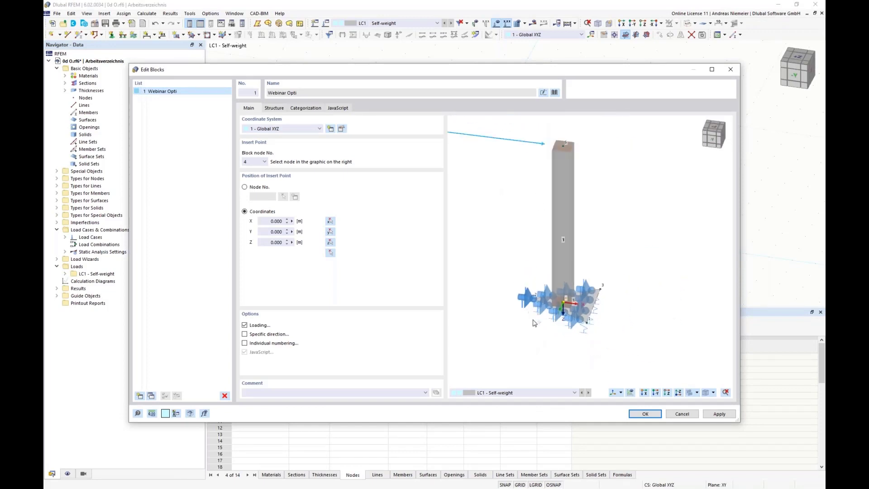
{"action": "scroll", "coordinate": [533, 320], "scroll_direction": "down", "scroll_amount": 3}
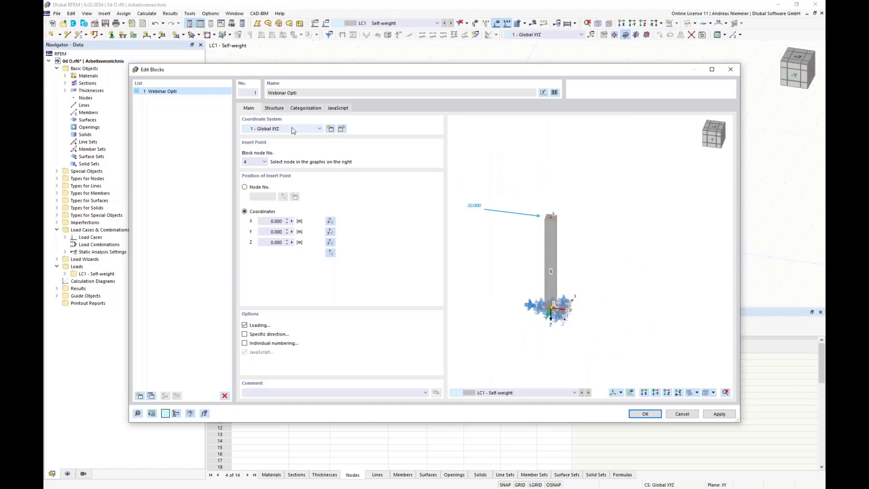
{"action": "left_click", "coordinate": [274, 109]}
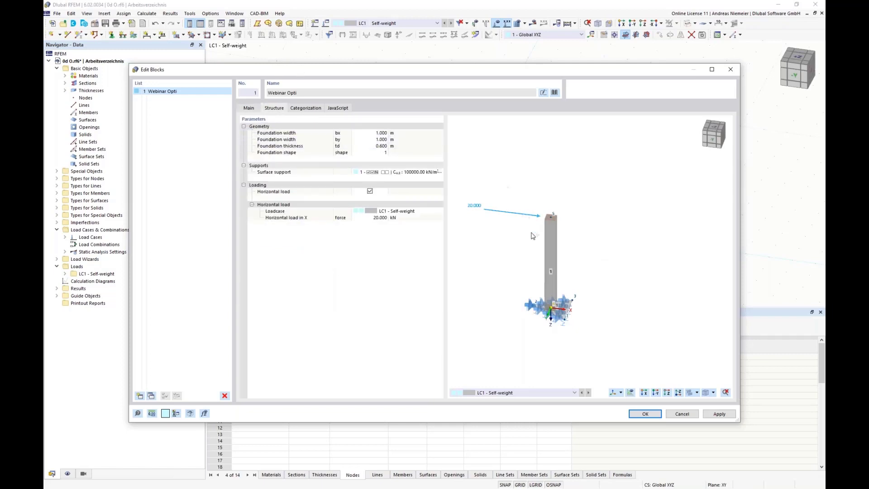
{"action": "scroll", "coordinate": [535, 250], "scroll_direction": "up", "scroll_amount": 2}
{"action": "middle_click_drag", "start_coordinate": [528, 273], "coordinate": [562, 238]}
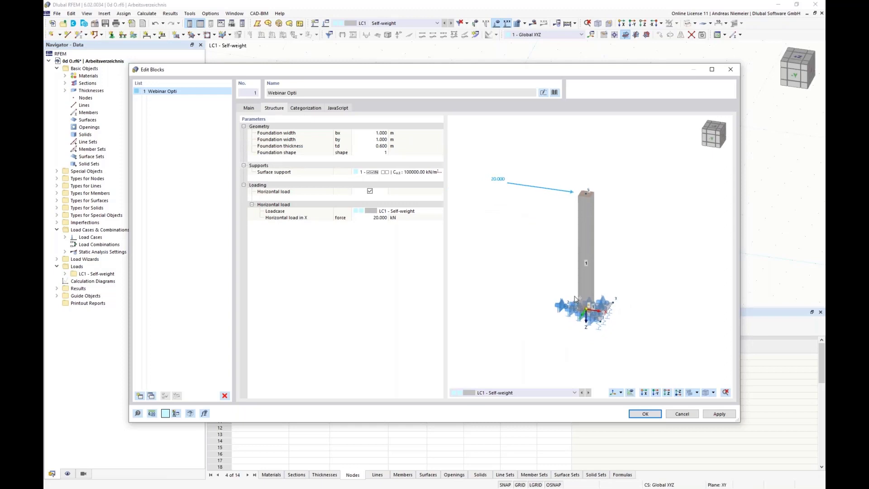
{"action": "scroll", "coordinate": [575, 297], "scroll_direction": "up", "scroll_amount": 2}
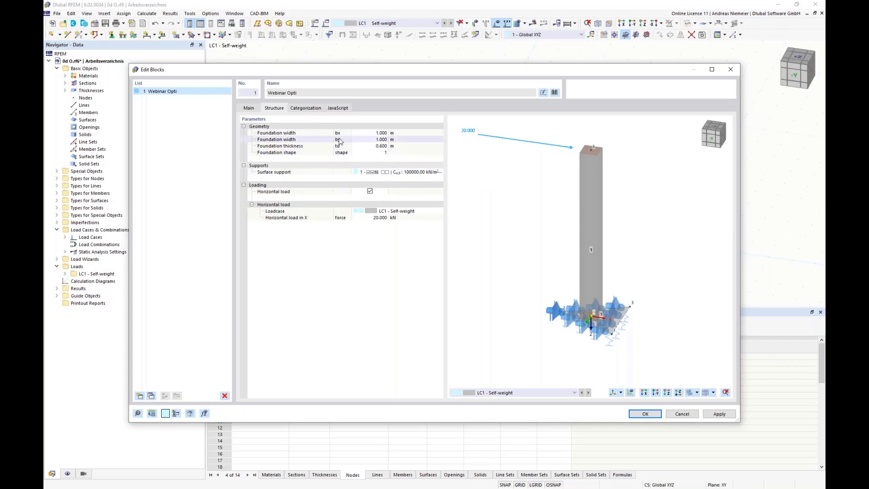
{"action": "left_click", "coordinate": [376, 132]}
{"action": "left_click", "coordinate": [382, 131]}
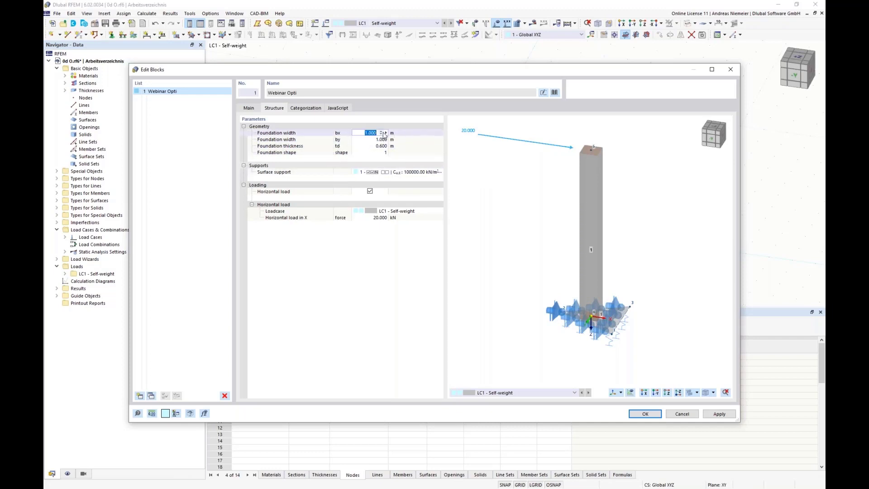
{"action": "left_click", "coordinate": [382, 131]}
{"action": "left_click", "coordinate": [381, 131]}
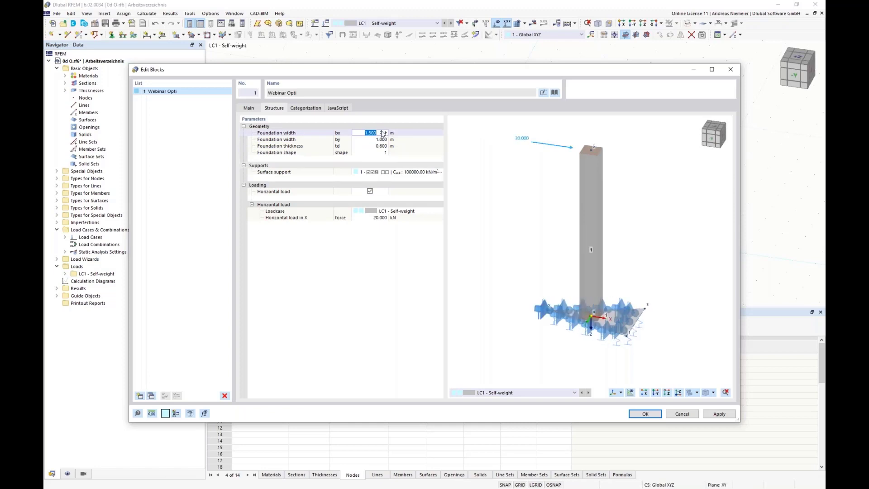
{"action": "left_click", "coordinate": [381, 131]}
{"action": "left_click", "coordinate": [382, 131]}
- Increase the foundation width by to 1.750 m
{"action": "left_click", "coordinate": [381, 139]}
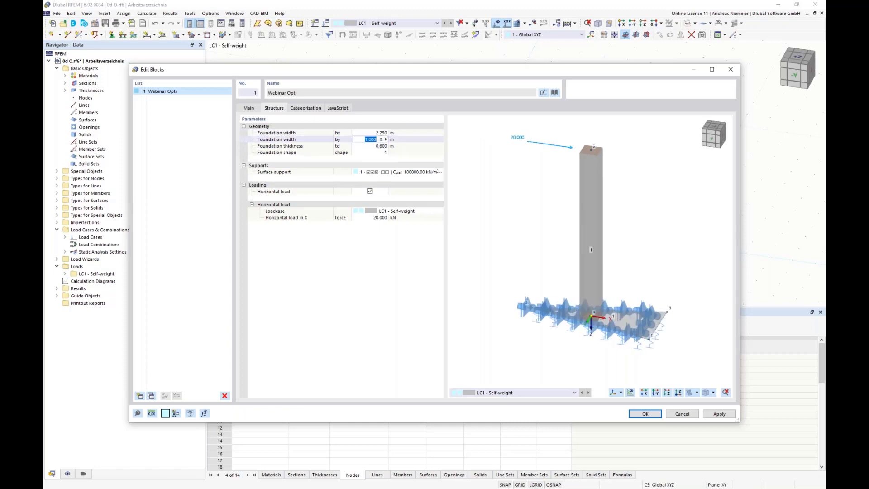
{"action": "left_click", "coordinate": [381, 139]}
{"action": "left_click", "coordinate": [382, 138]}
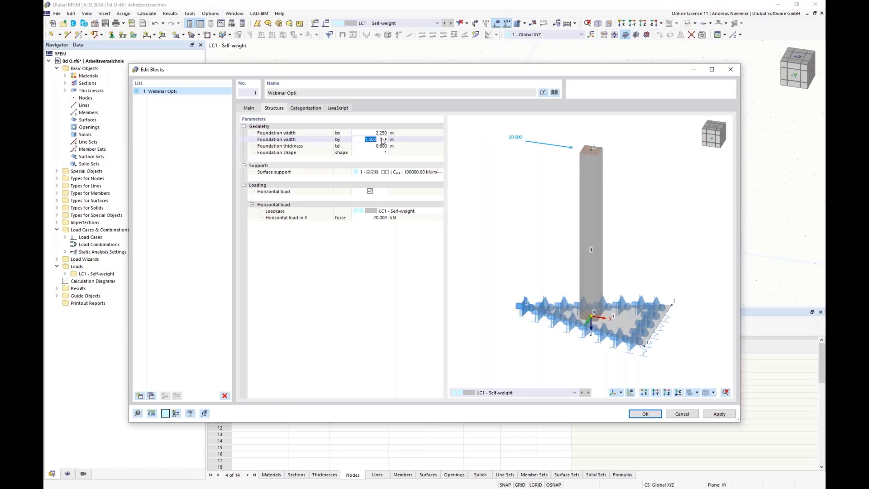
{"action": "left_click", "coordinate": [382, 138]}
- Change the foundation shape parameter to 2 and then on to the variant with a rectangular footing
{"action": "left_click", "coordinate": [378, 145]}
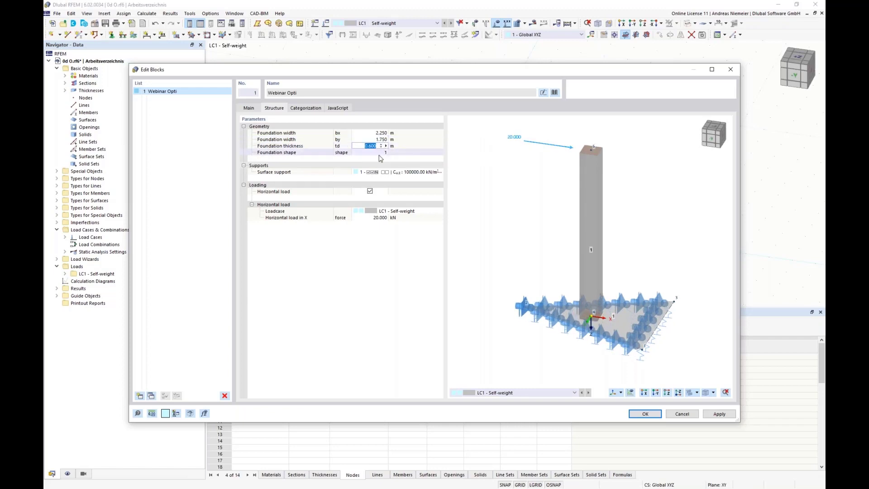
{"action": "left_click", "coordinate": [371, 152]}
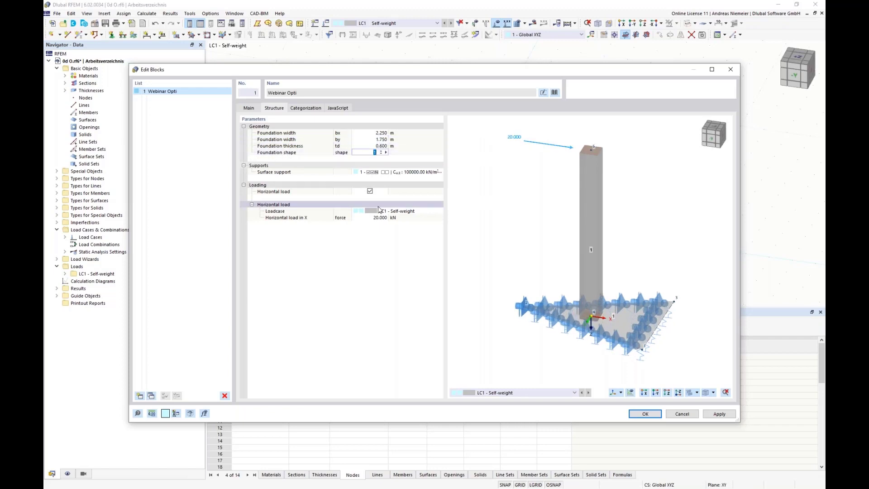
{"action": "left_click", "coordinate": [384, 152]}
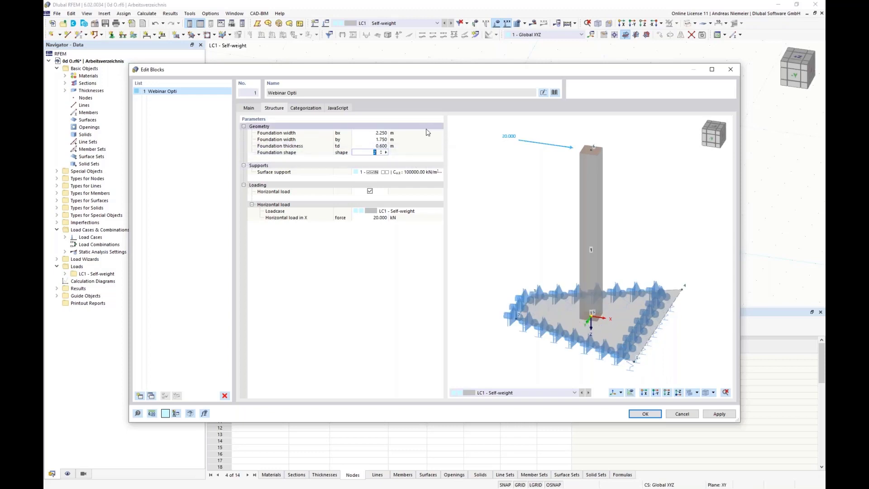
{"action": "left_click", "coordinate": [382, 153]}
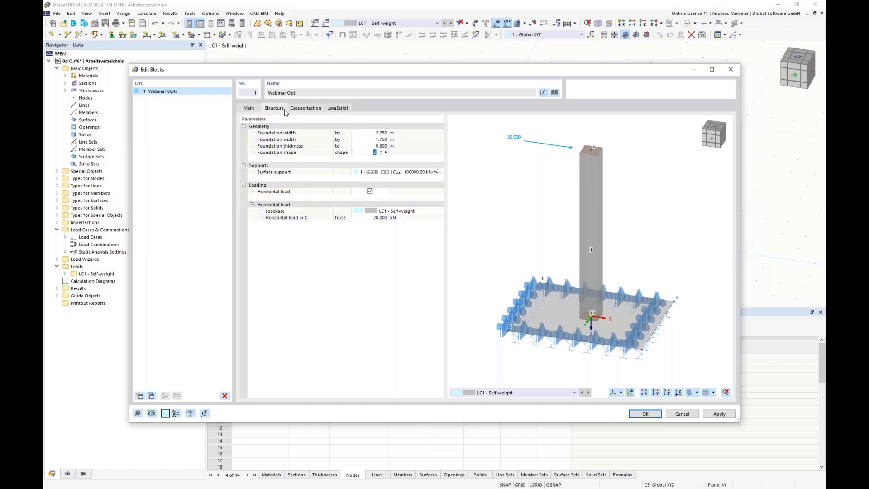
- Review the block's categorization and its script's input_data function, comparing the geometry parameter definitions with the structure parameters
{"action": "left_click", "coordinate": [304, 108]}
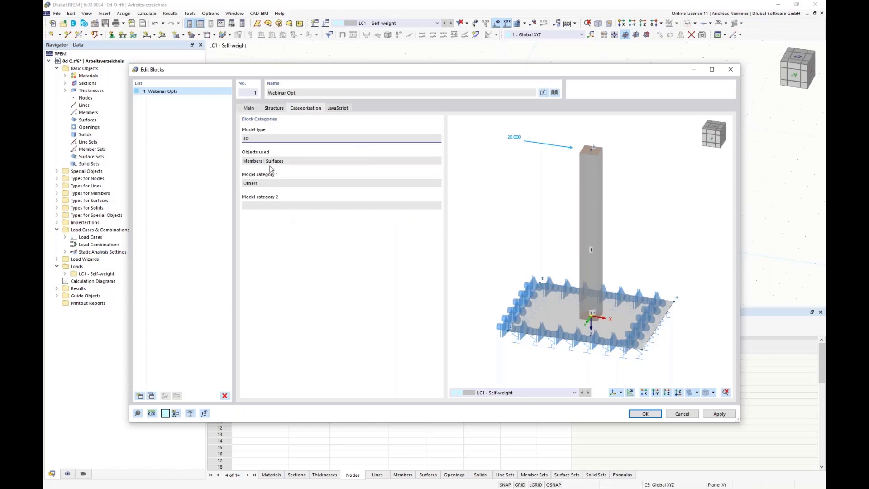
{"action": "left_click", "coordinate": [331, 108]}
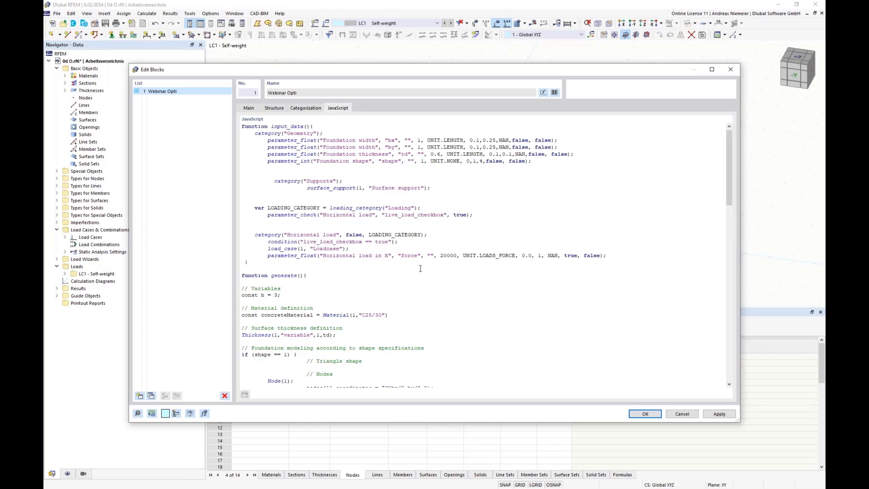
{"action": "left_click_drag", "start_coordinate": [241, 126], "coordinate": [343, 272]}
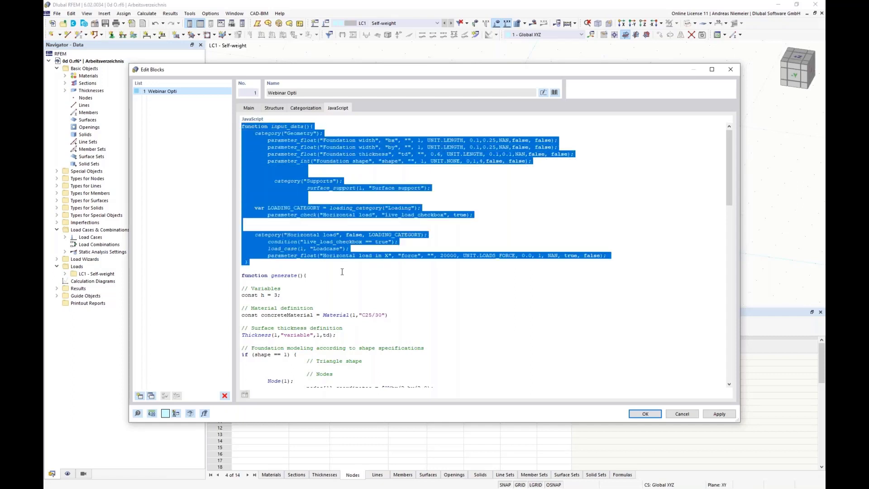
{"action": "left_click", "coordinate": [357, 278]}
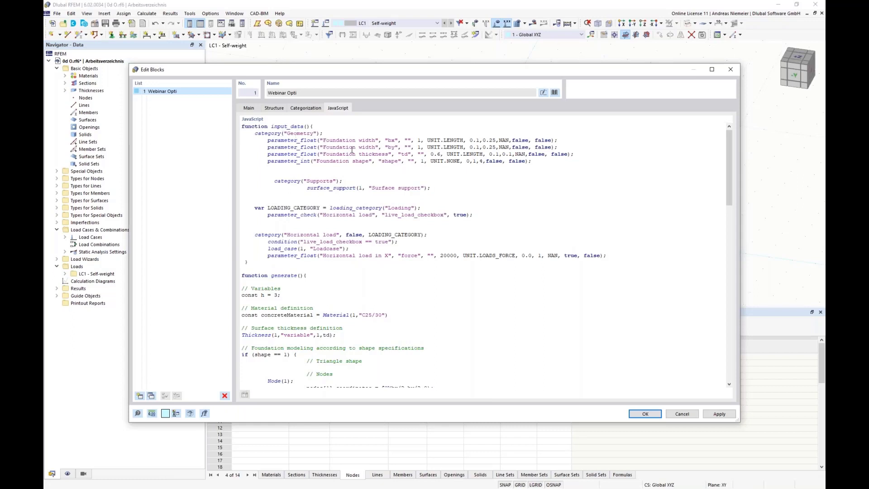
{"action": "left_click_drag", "start_coordinate": [343, 140], "coordinate": [354, 162]}
{"action": "left_click", "coordinate": [322, 175]}
{"action": "left_click", "coordinate": [272, 108]}
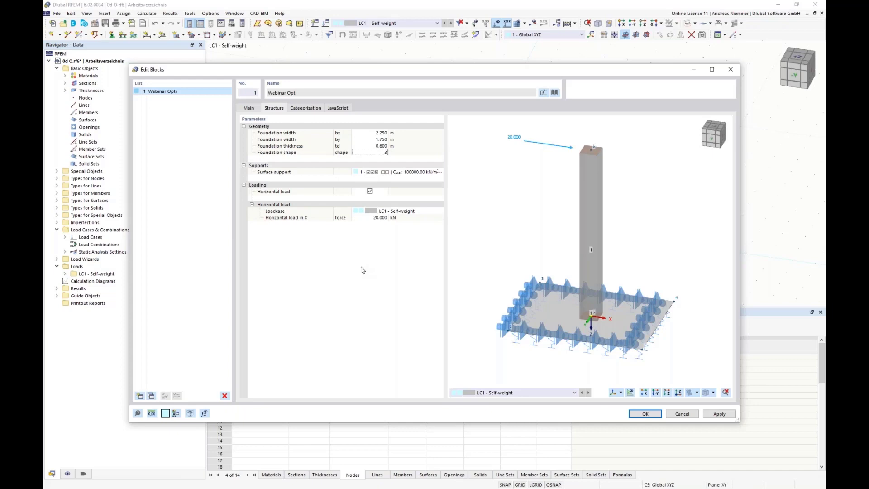
- Examine the start of the script's generate function, covering the height variable h, the concrete material and the surface thickness
{"action": "left_click", "coordinate": [344, 109]}
{"action": "left_click_drag", "start_coordinate": [243, 275], "coordinate": [329, 286]}
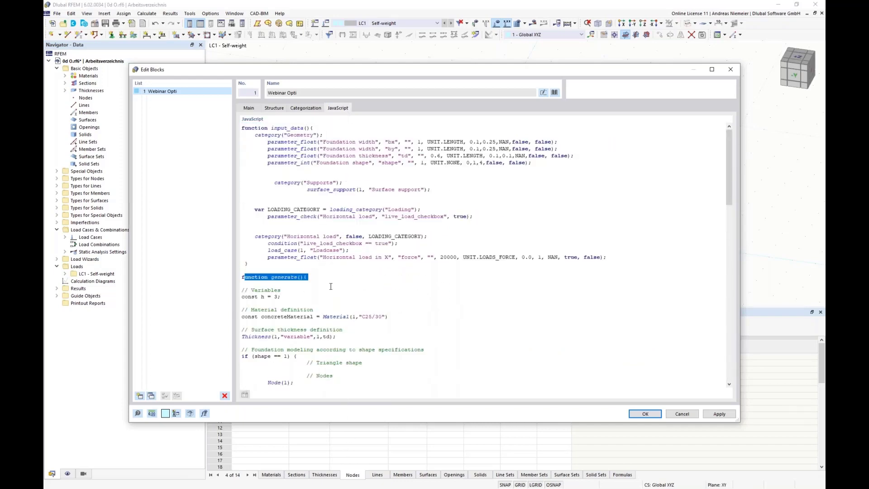
{"action": "left_click", "coordinate": [345, 287]}
{"action": "scroll", "coordinate": [353, 297], "scroll_direction": "down", "scroll_amount": 1}
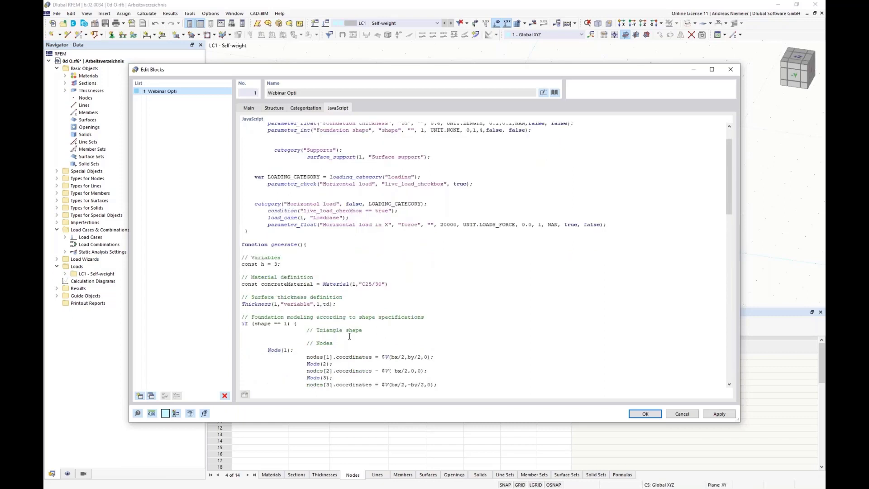
{"action": "left_click_drag", "start_coordinate": [281, 266], "coordinate": [240, 265]}
{"action": "left_click", "coordinate": [287, 294]}
{"action": "left_click_drag", "start_coordinate": [399, 284], "coordinate": [240, 284]}
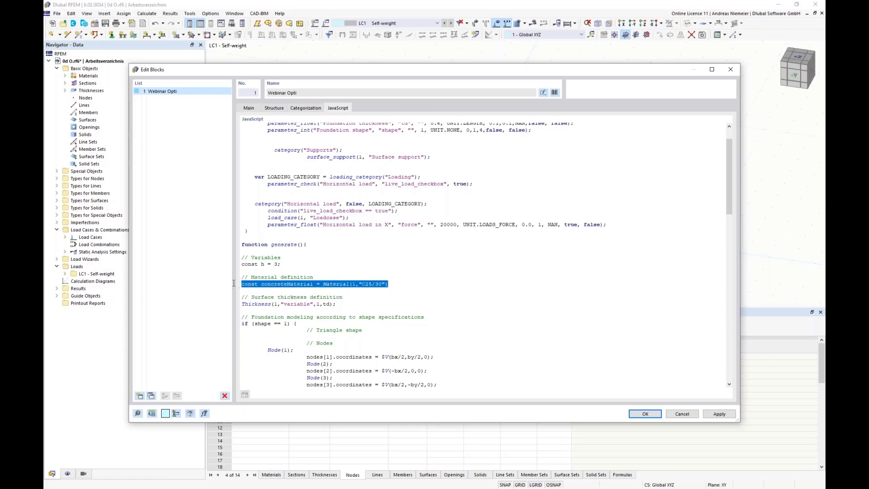
{"action": "left_click", "coordinate": [334, 304]}
- Read through the script's foundation shape branches, surface bedding, column section, nodes and member down to the nodal load
{"action": "scroll", "coordinate": [285, 304], "scroll_direction": "down", "scroll_amount": 5}
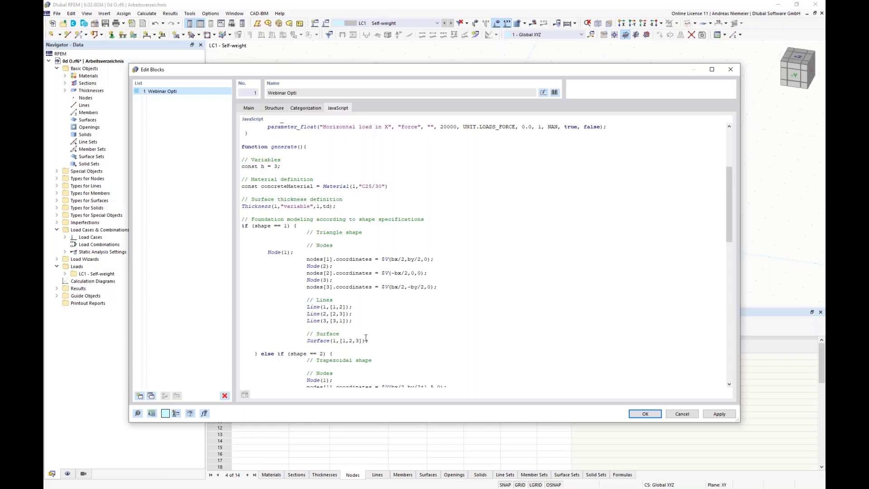
{"action": "scroll", "coordinate": [364, 345], "scroll_direction": "down", "scroll_amount": 6}
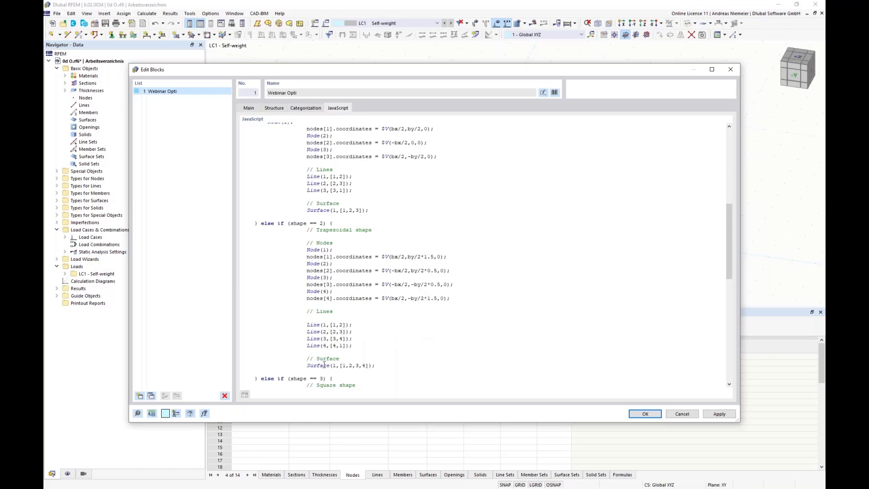
{"action": "scroll", "coordinate": [392, 335], "scroll_direction": "down", "scroll_amount": 8}
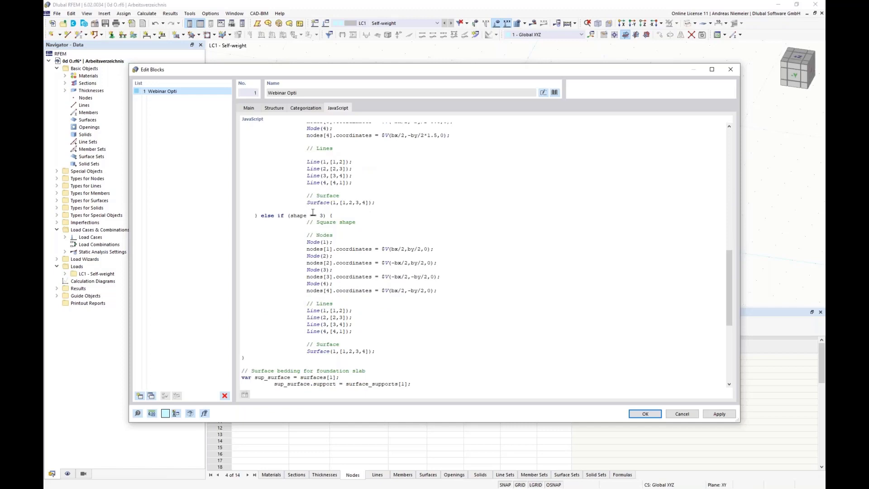
{"action": "scroll", "coordinate": [333, 334], "scroll_direction": "down", "scroll_amount": 3}
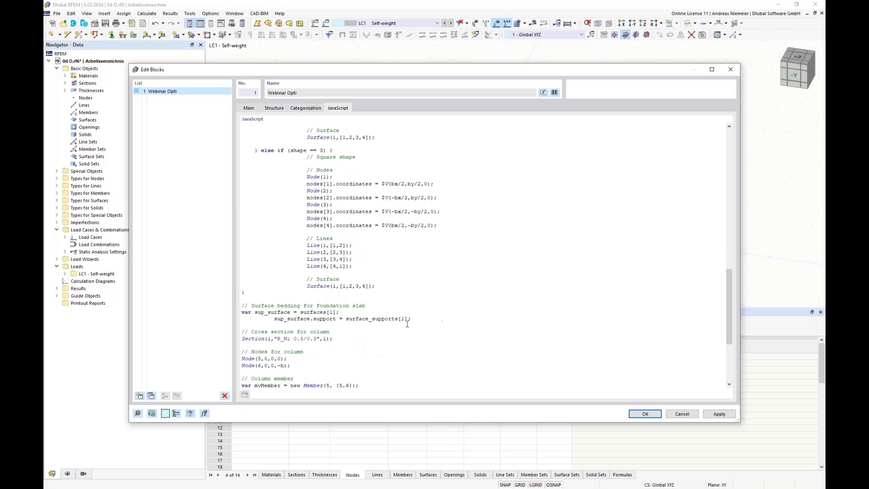
{"action": "scroll", "coordinate": [266, 295], "scroll_direction": "down", "scroll_amount": 2}
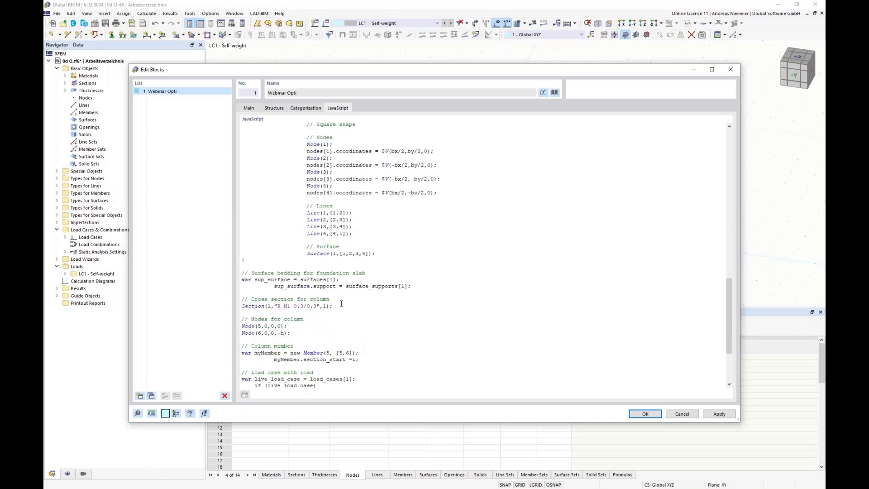
{"action": "scroll", "coordinate": [311, 287], "scroll_direction": "down", "scroll_amount": 2}
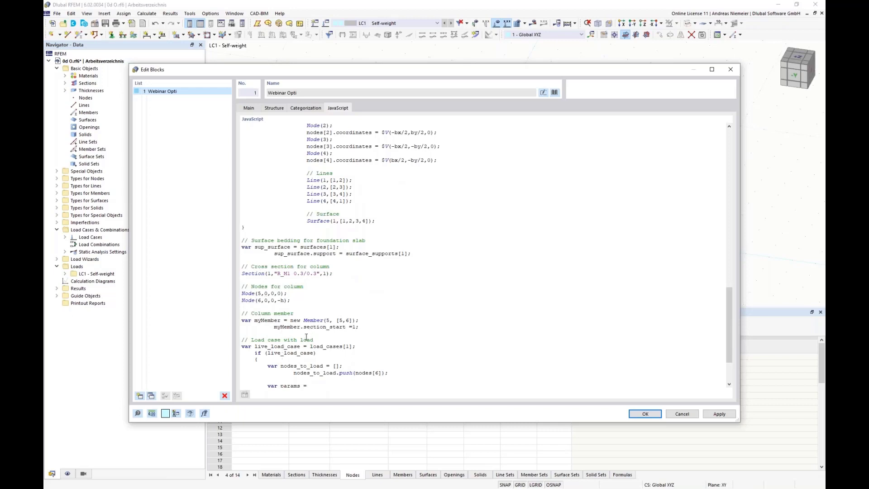
{"action": "scroll", "coordinate": [307, 337], "scroll_direction": "down", "scroll_amount": 3}
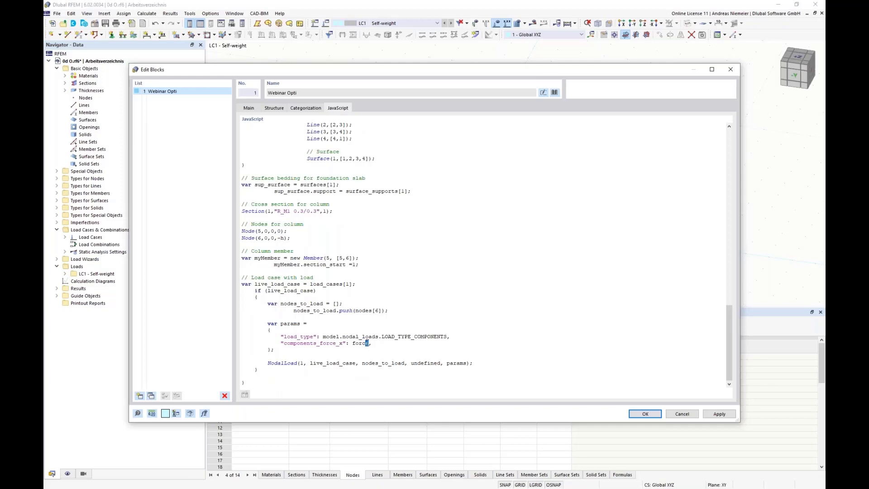
- Trace the force variable of the nodal load back to its Horizontal load in X definition in the script
{"action": "left_click_drag", "start_coordinate": [368, 342], "coordinate": [355, 342]}
{"action": "scroll", "coordinate": [407, 293], "scroll_direction": "up", "scroll_amount": 20}
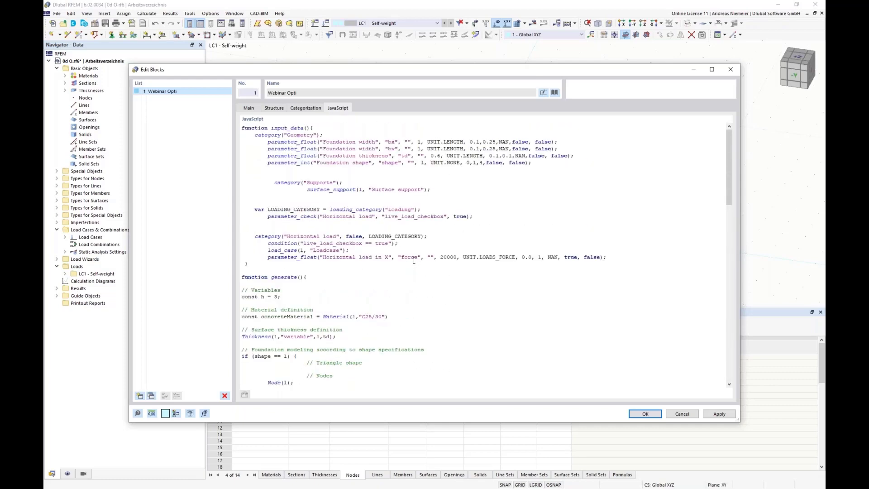
{"action": "left_click_drag", "start_coordinate": [446, 256], "coordinate": [450, 257]}
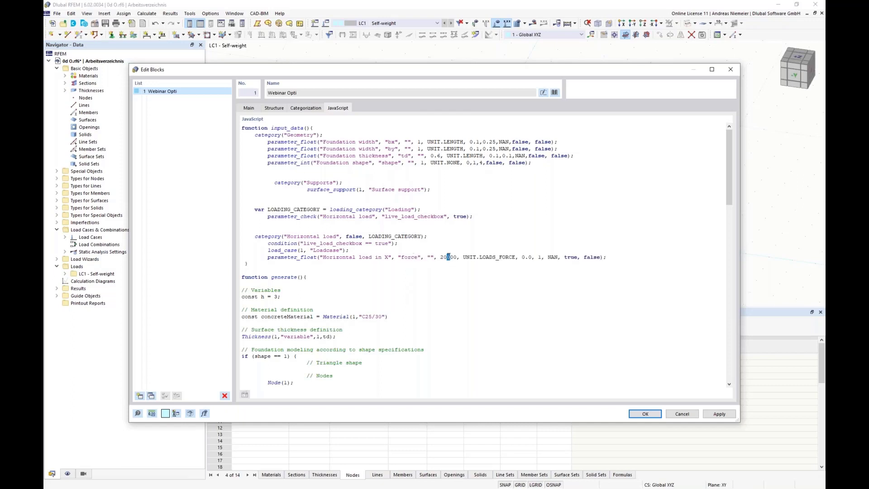
{"action": "left_click", "coordinate": [479, 373]}
- Insert the configured Webinar Opti block into the model and select it
{"action": "left_click", "coordinate": [274, 109]}
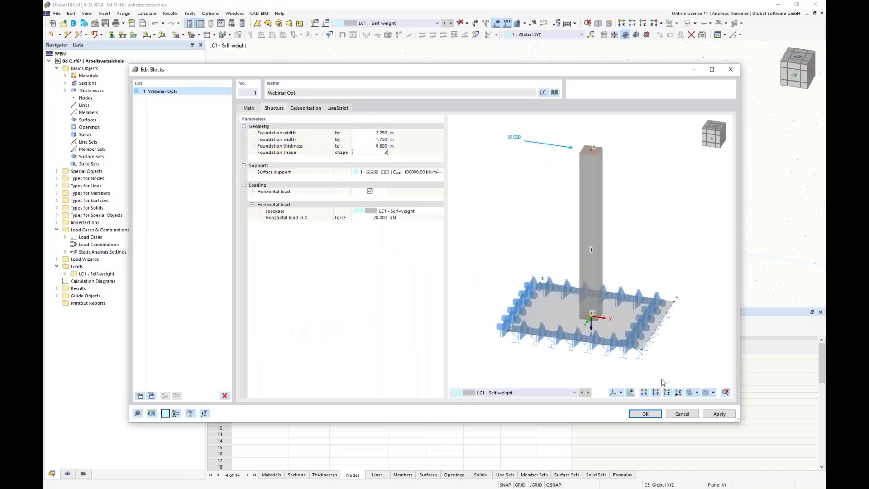
{"action": "left_click", "coordinate": [645, 414]}
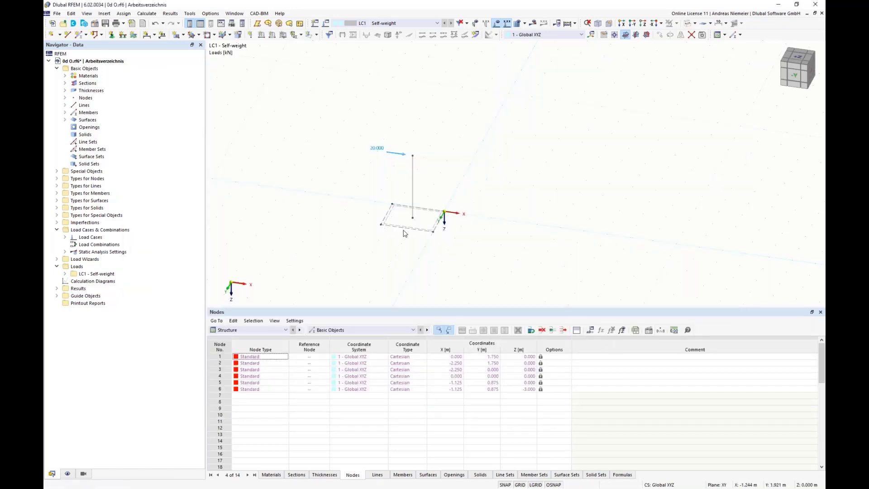
{"action": "left_click", "coordinate": [413, 206]}
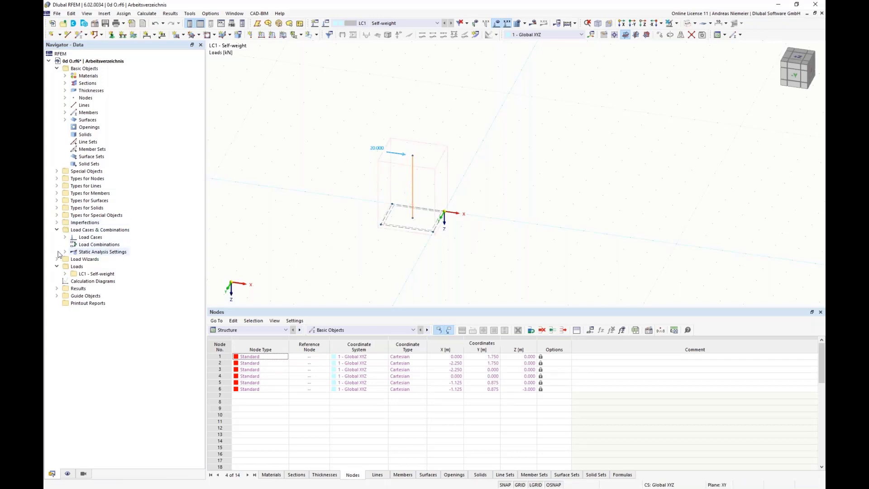
- Reopen the inserted Webinar Opti block from the special objects and set its foundation width bx to 4 m
{"action": "left_click", "coordinate": [58, 171]}
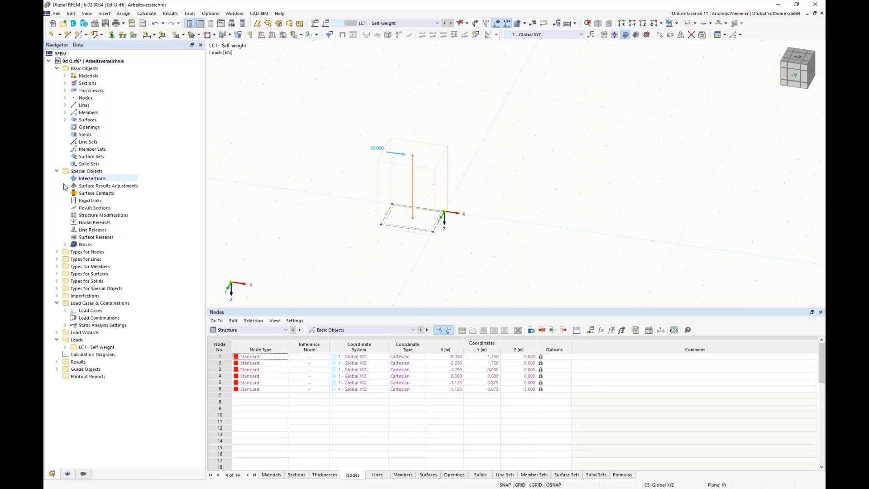
{"action": "left_click", "coordinate": [65, 244]}
{"action": "left_click", "coordinate": [102, 252]}
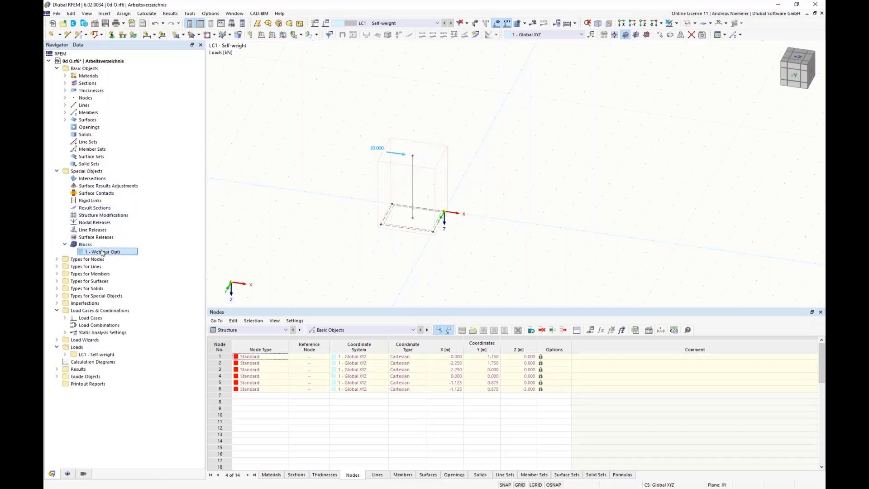
{"action": "double_click", "coordinate": [102, 252]}
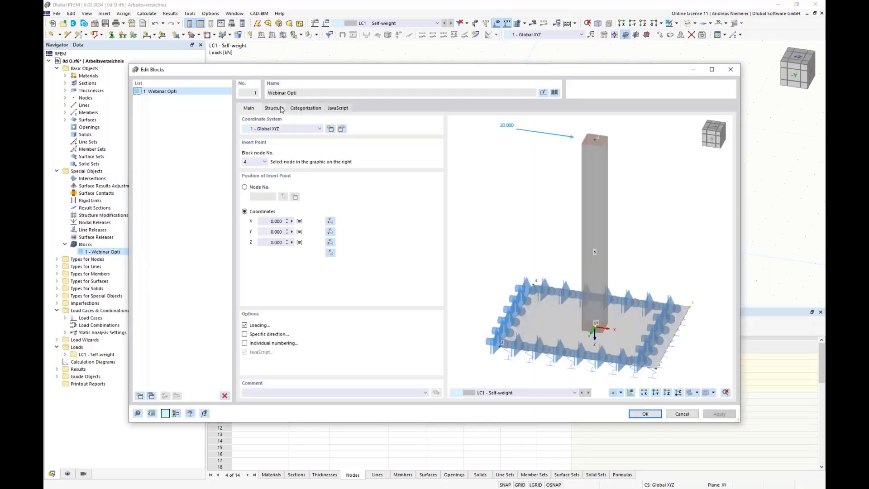
{"action": "left_click", "coordinate": [281, 109]}
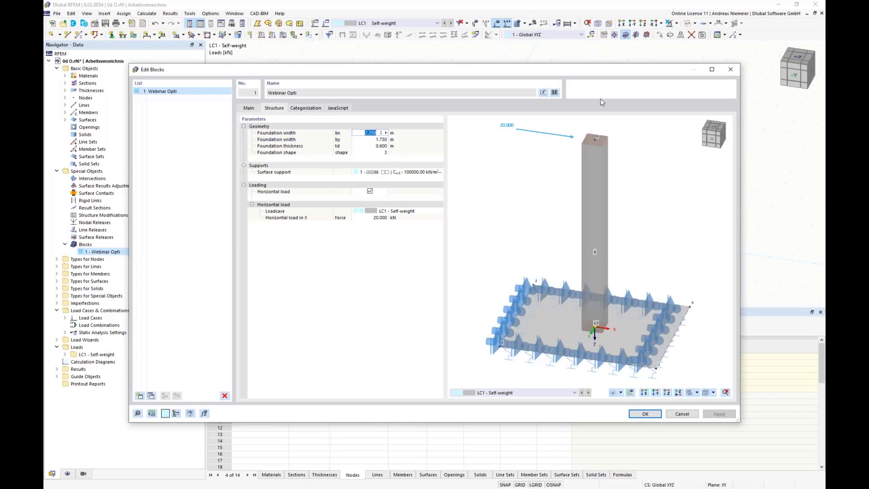
{"action": "type", "text": "4"}
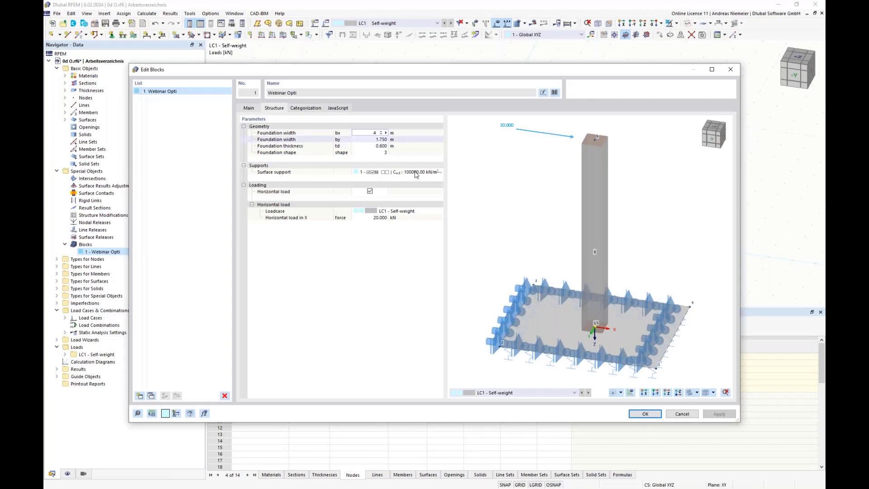
{"action": "key", "text": "Return"}
{"action": "left_click", "coordinate": [645, 414]}
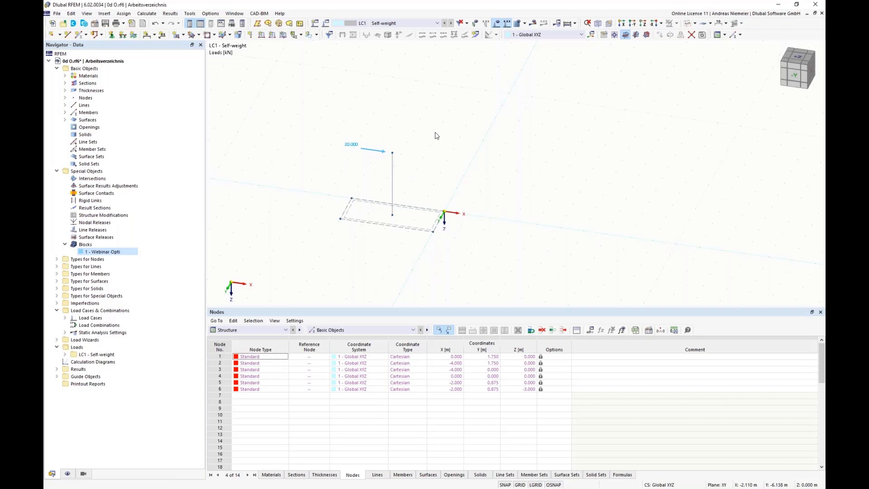
- In the global parameters, switch by to Optimization with a minimum of 1 m, a maximum of 4 m and a 0.25 m increment
{"action": "left_click", "coordinate": [591, 330]}
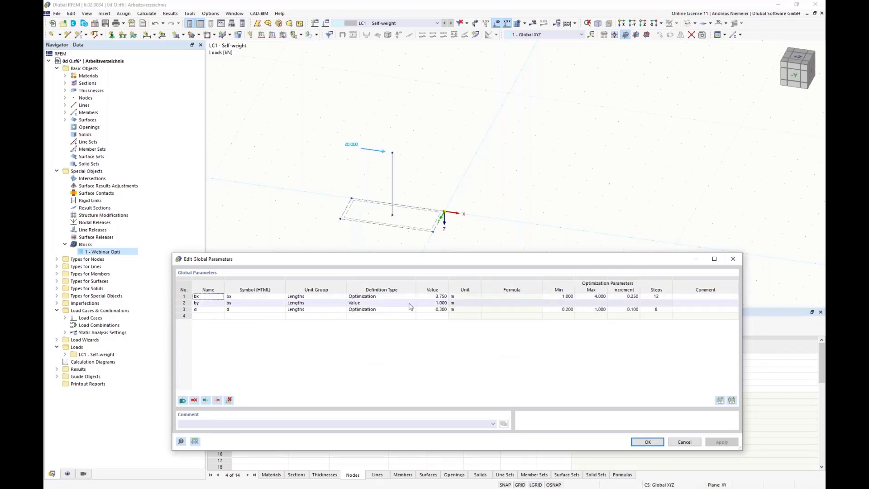
{"action": "left_click", "coordinate": [372, 303]}
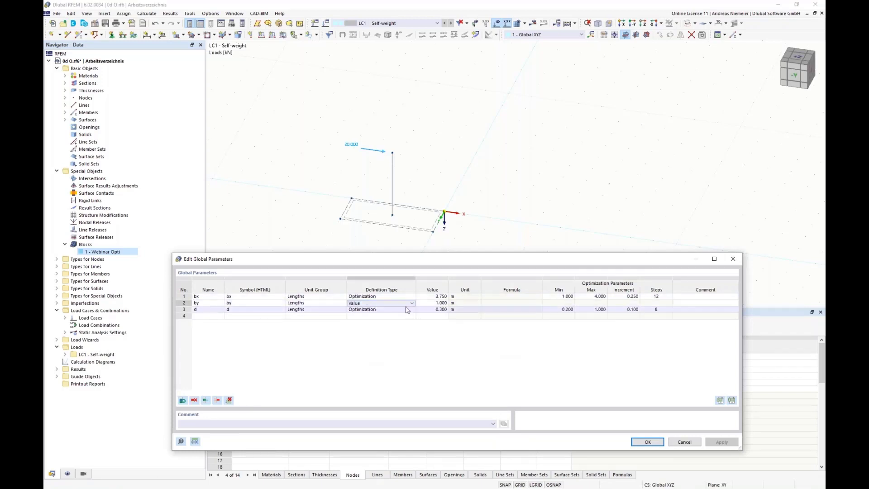
{"action": "left_click", "coordinate": [412, 303]}
{"action": "left_click", "coordinate": [362, 316]}
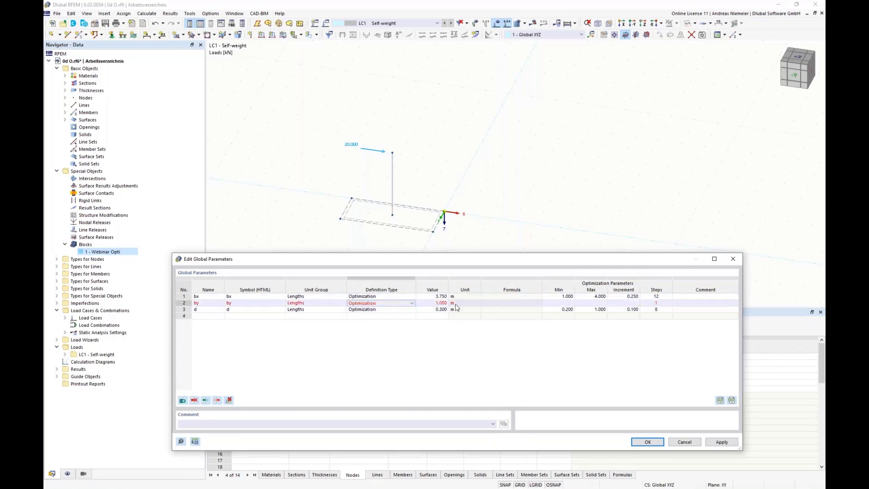
{"action": "left_click", "coordinate": [564, 303]}
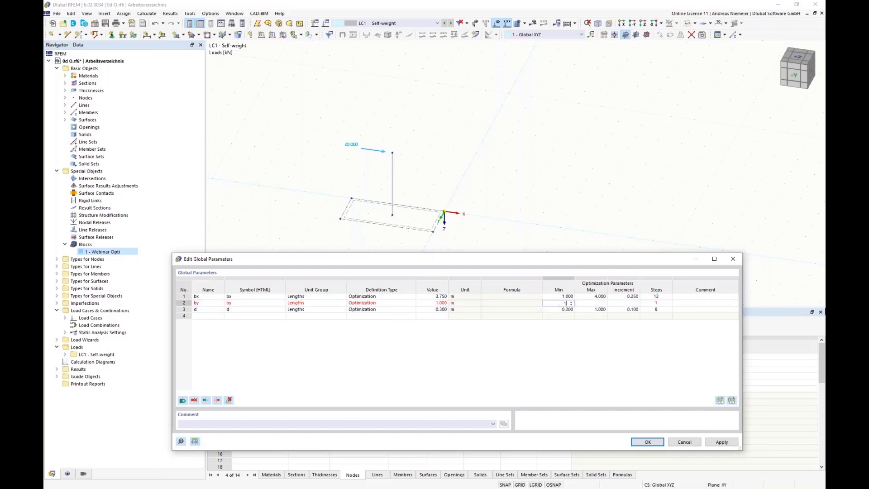
{"action": "type", "text": "1"}
{"action": "key", "text": "Tab"}
{"action": "type", "text": "4"}
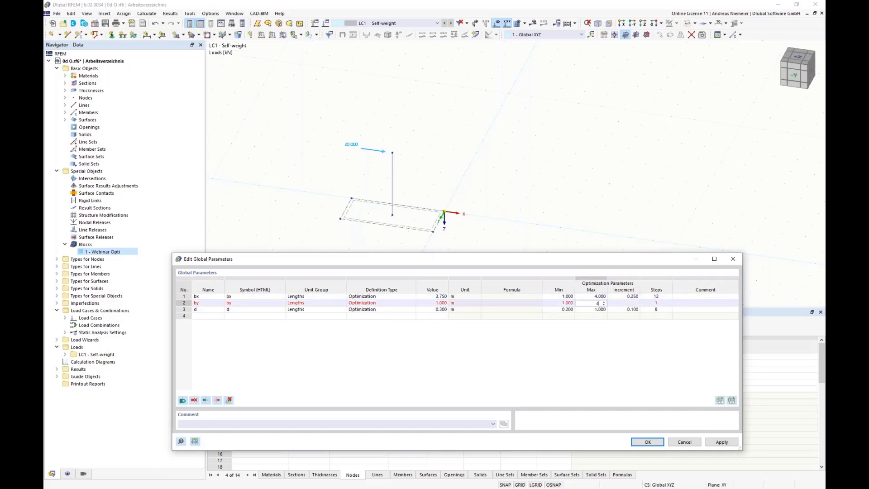
{"action": "key", "text": "Tab"}
{"action": "type", "text": "0"}
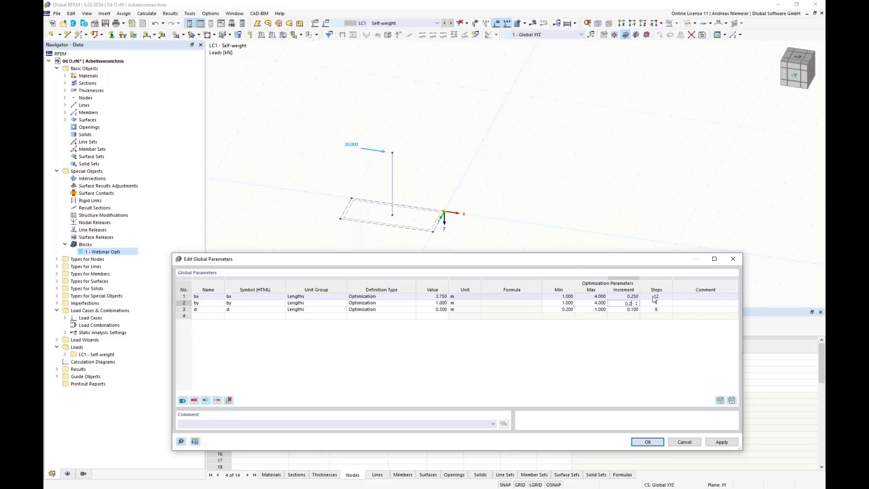
{"action": "left_click", "coordinate": [716, 304]}
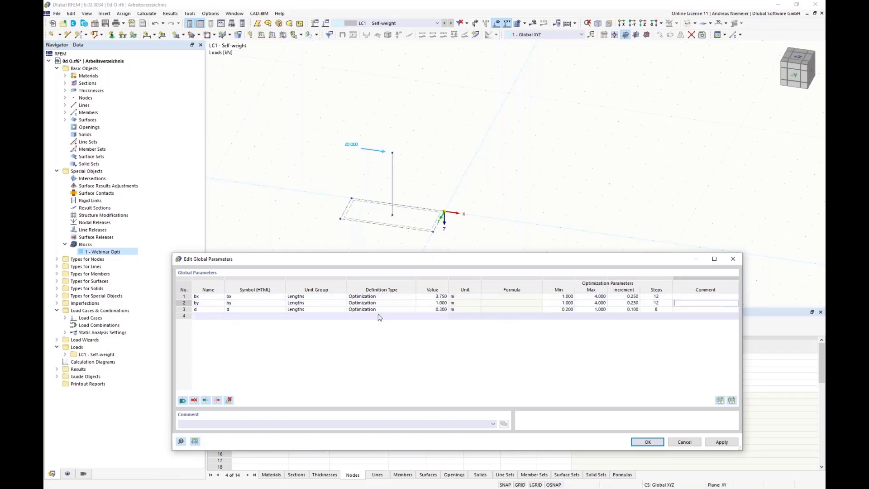
- Add a new global parameter named form below d
{"action": "left_click", "coordinate": [203, 316]}
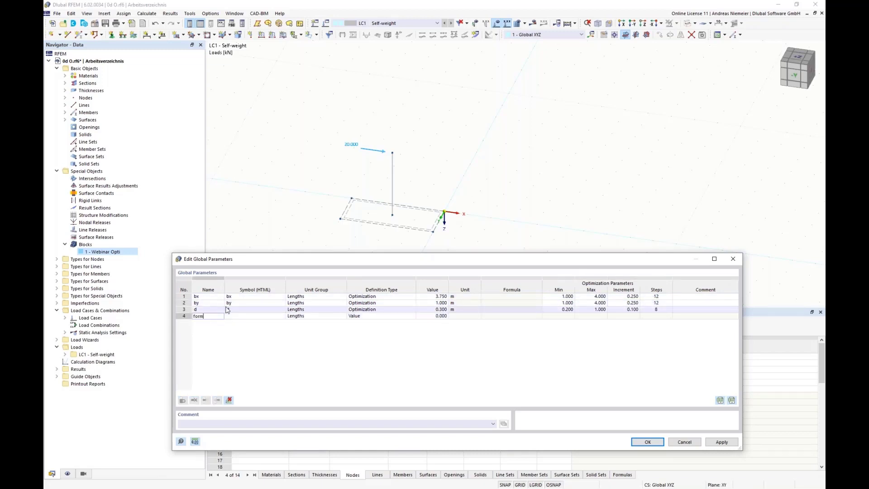
{"action": "type", "text": "form"}
{"action": "key", "text": "Return"}
{"action": "left_click", "coordinate": [273, 325]}
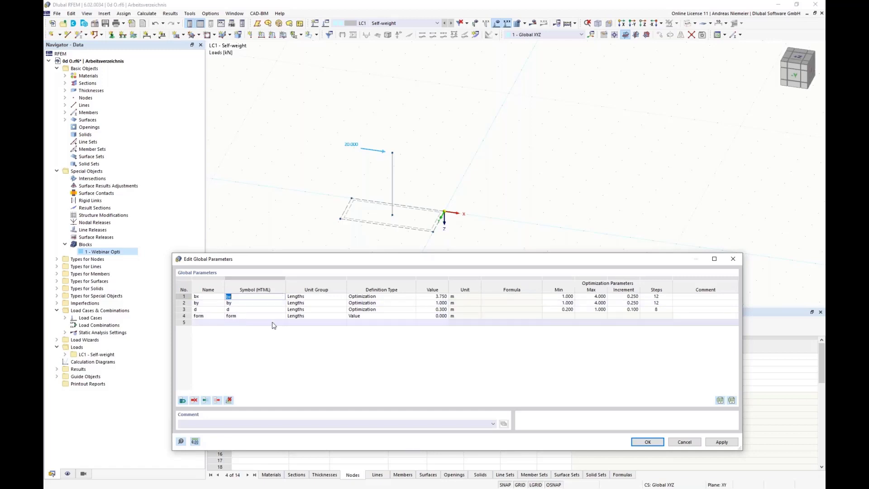
- Give the global parameter form the Integer unit group of the Model category and a value of 2
{"action": "left_click", "coordinate": [299, 316]}
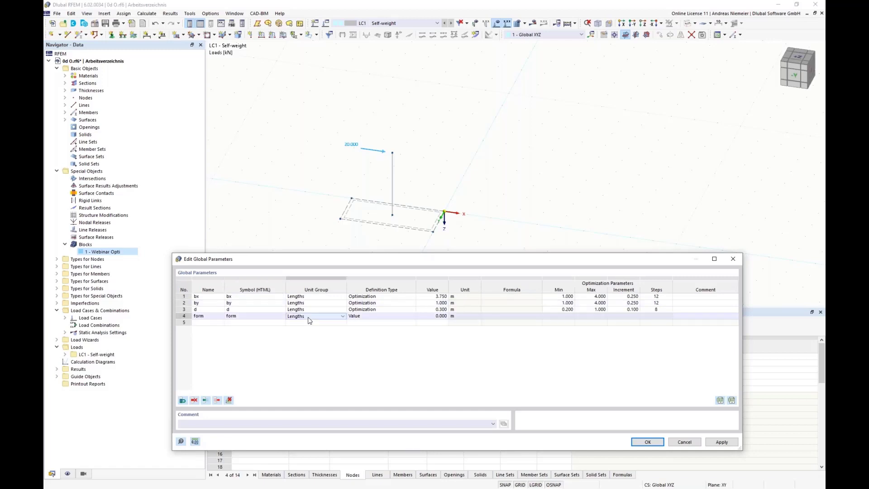
{"action": "left_click", "coordinate": [344, 320]}
{"action": "scroll", "coordinate": [388, 191], "scroll_direction": "up", "scroll_amount": 3}
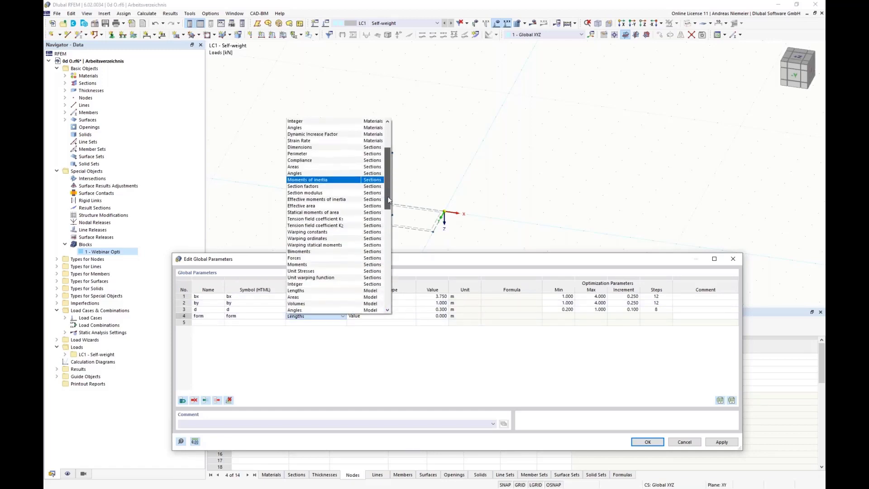
{"action": "left_click_drag", "start_coordinate": [389, 200], "coordinate": [386, 230]}
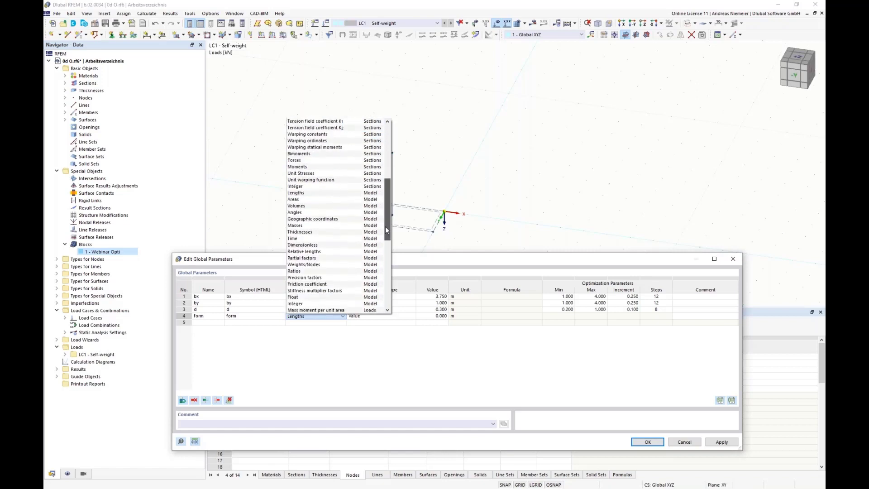
{"action": "left_click", "coordinate": [306, 304]}
{"action": "left_click", "coordinate": [435, 316]}
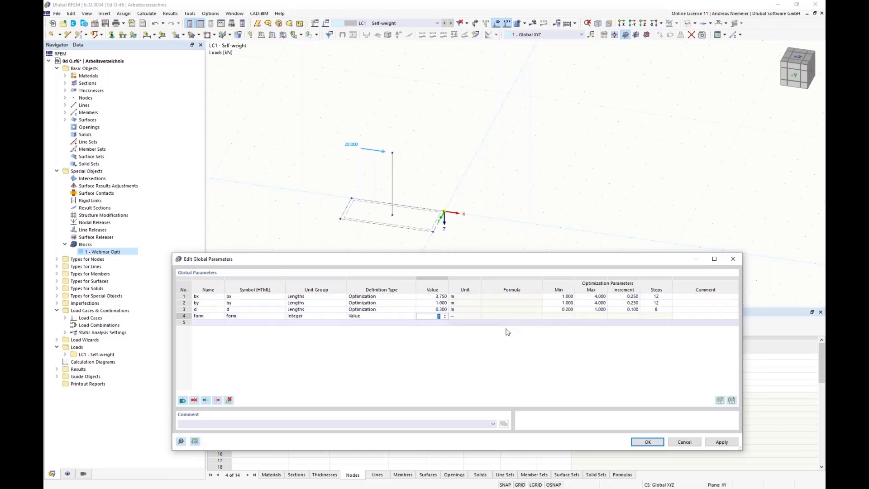
{"action": "type", "text": "2"}
{"action": "key", "text": "Tab"}
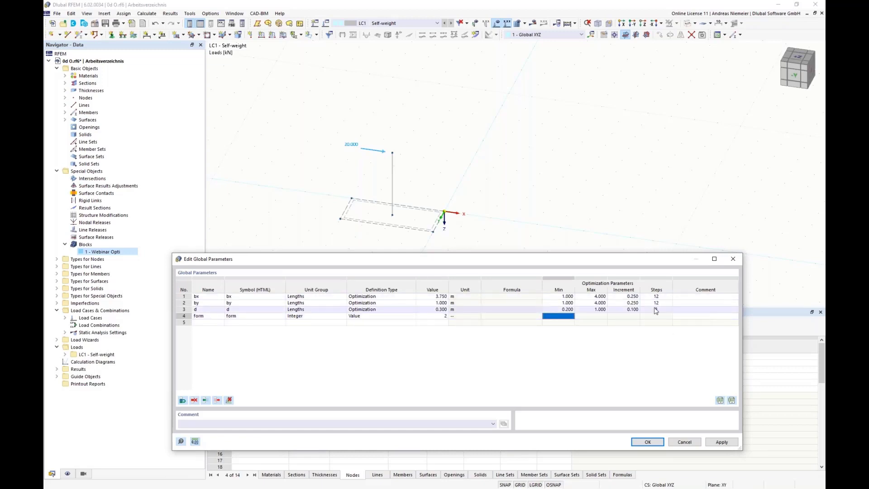
- Switch form to Optimization with a minimum of 1, a maximum of 3 and an increment of 1, and accept the global parameters
{"action": "left_click", "coordinate": [405, 317]}
{"action": "left_click", "coordinate": [412, 317]}
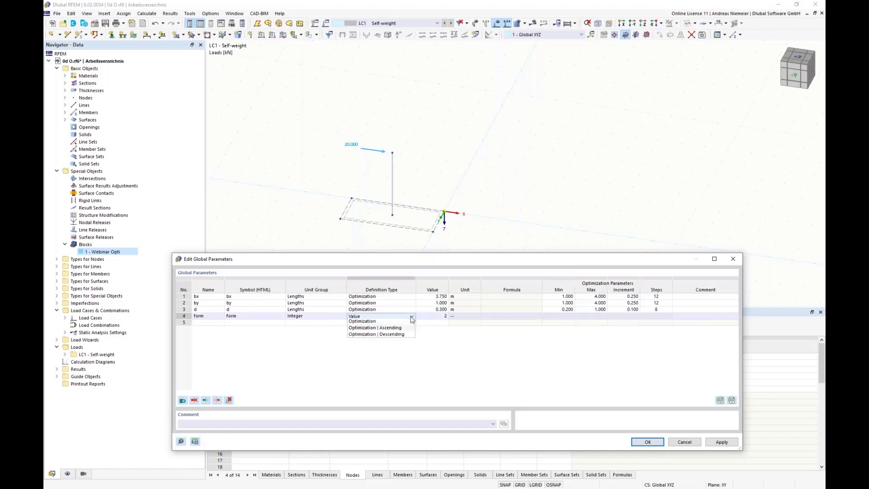
{"action": "left_click", "coordinate": [385, 321]}
{"action": "left_click", "coordinate": [558, 316]}
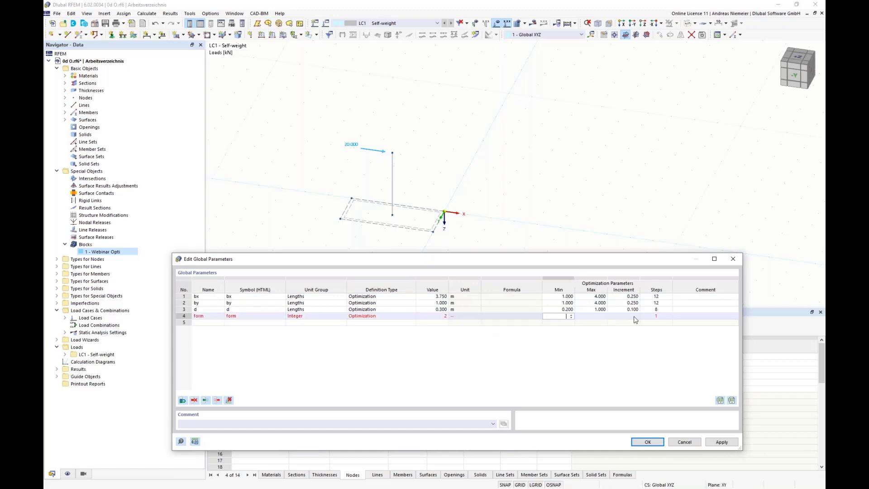
{"action": "type", "text": "1"}
{"action": "key", "text": "Tab"}
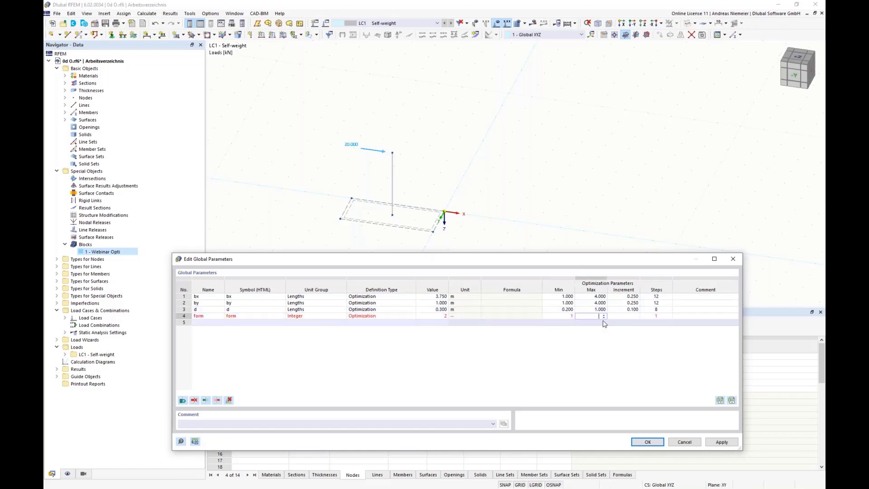
{"action": "type", "text": "3"}
{"action": "key", "text": "Tab"}
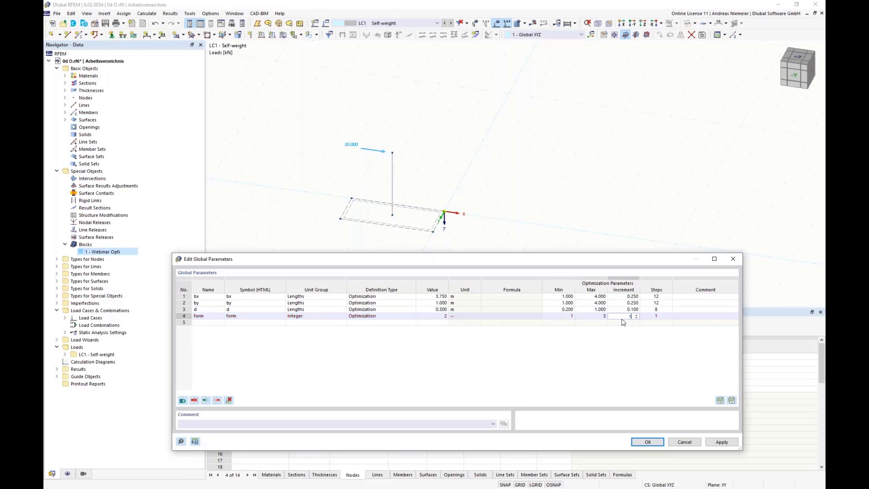
{"action": "key", "text": "Tab"}
{"action": "key", "text": "Tab"}
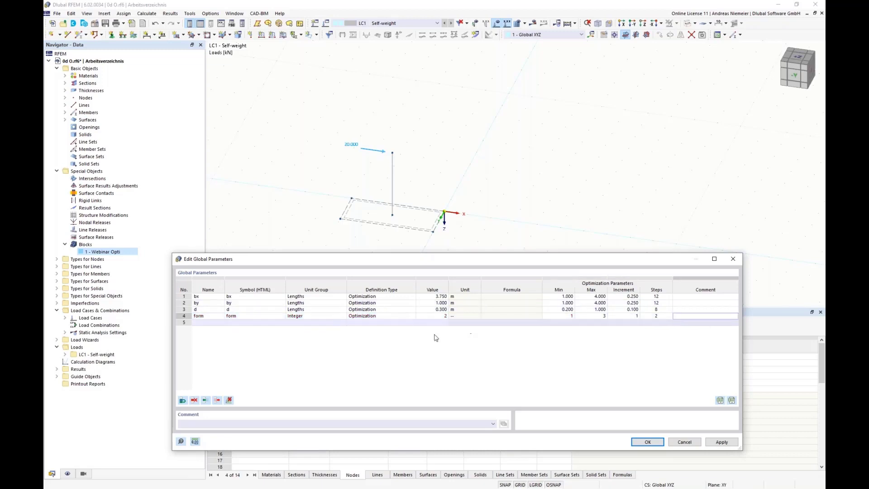
{"action": "left_click", "coordinate": [647, 441]}
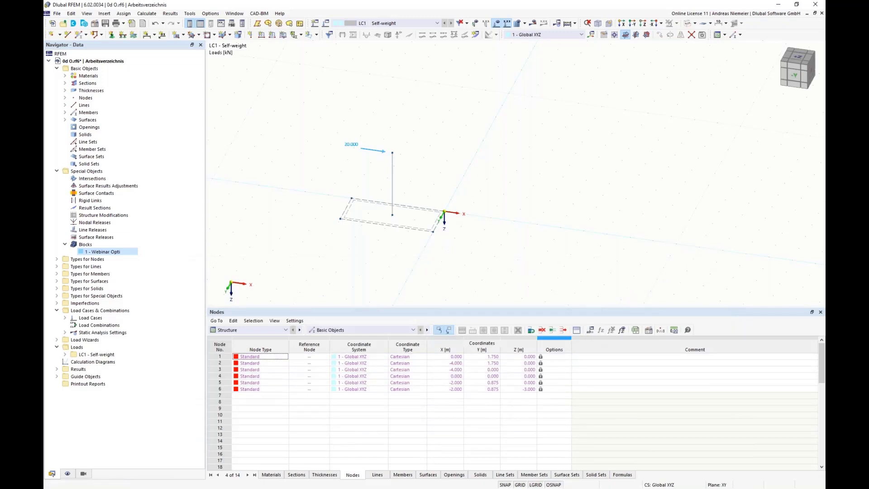
- Reopen the Webinar Opti block and link its two foundation widths to the global parameters with =bx and =by
{"action": "double_click", "coordinate": [111, 252]}
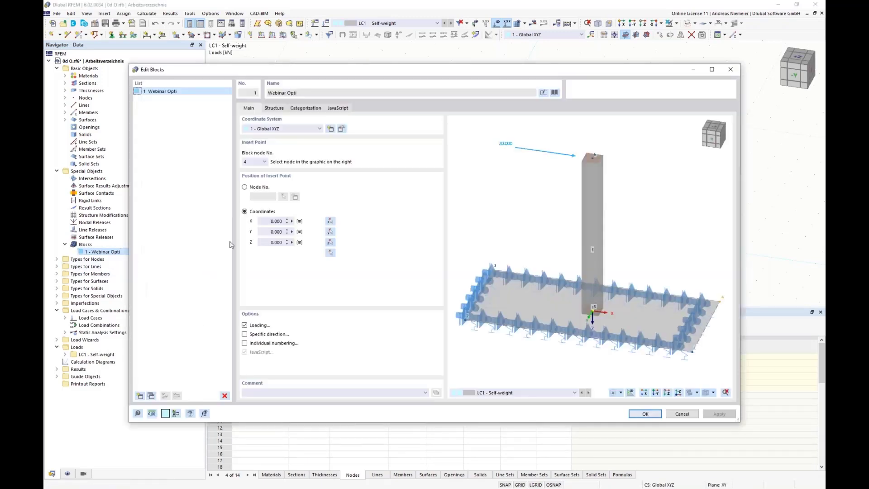
{"action": "left_click", "coordinate": [274, 108]}
{"action": "left_click", "coordinate": [370, 133]}
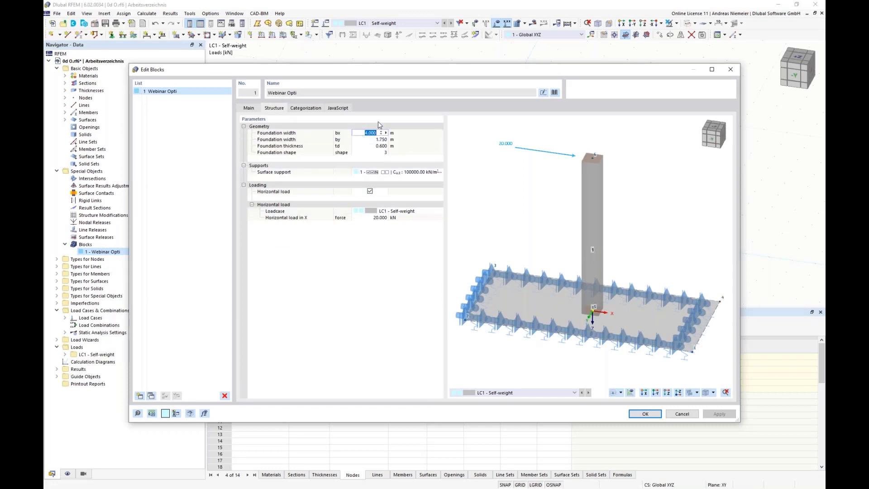
{"action": "type", "text": "=bx"}
{"action": "key", "text": "Return"}
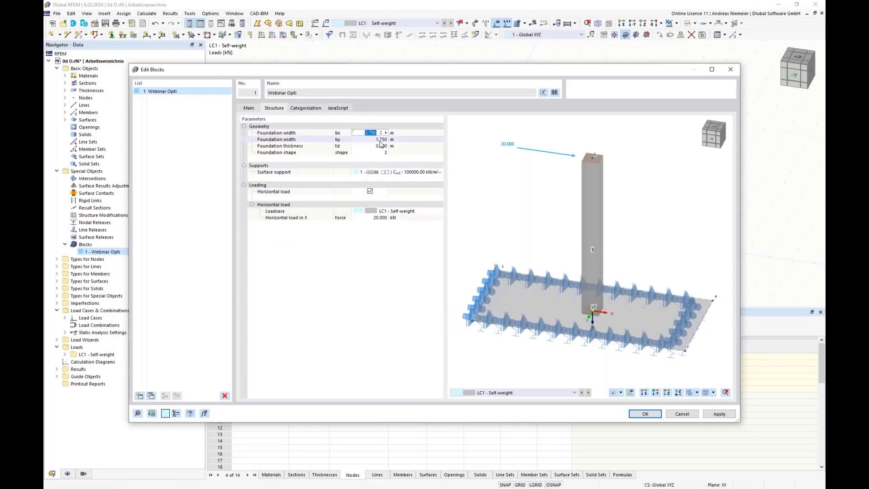
{"action": "left_click", "coordinate": [366, 140]}
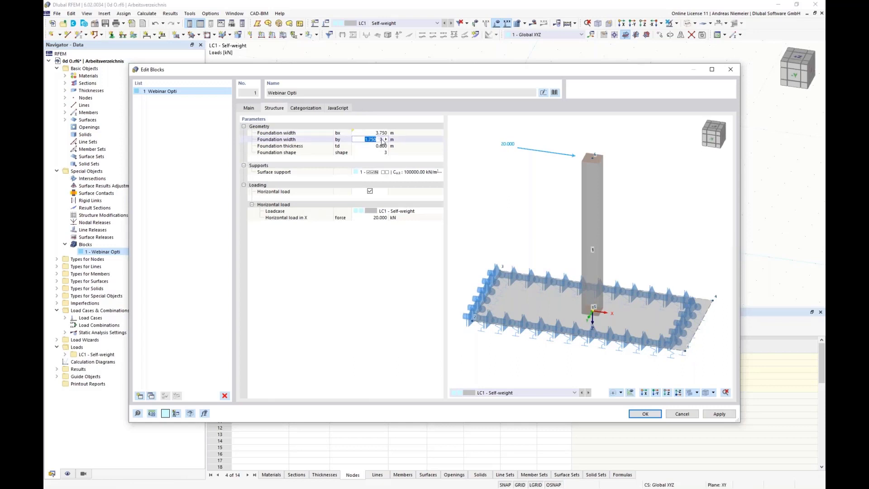
{"action": "type", "text": "=by"}
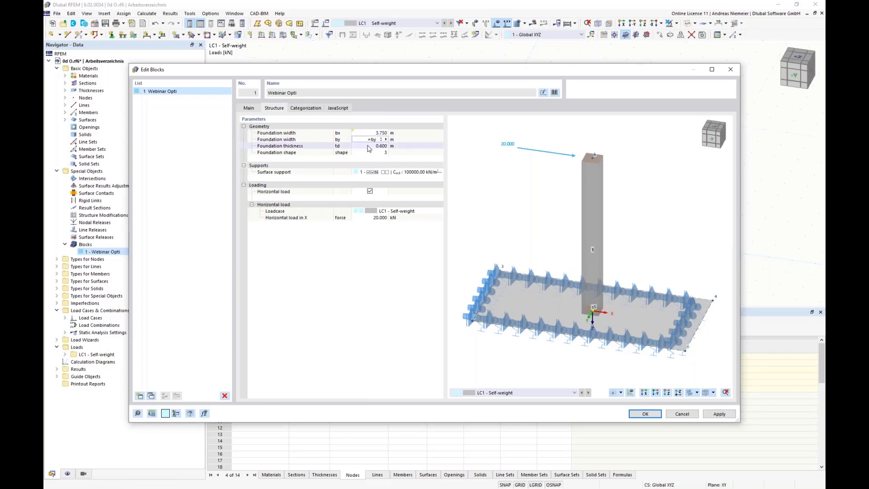
{"action": "key", "text": "Return"}
- Link the block's foundation thickness to global parameter d and its foundation shape to form, and accept the block changes
{"action": "left_click", "coordinate": [371, 147]}
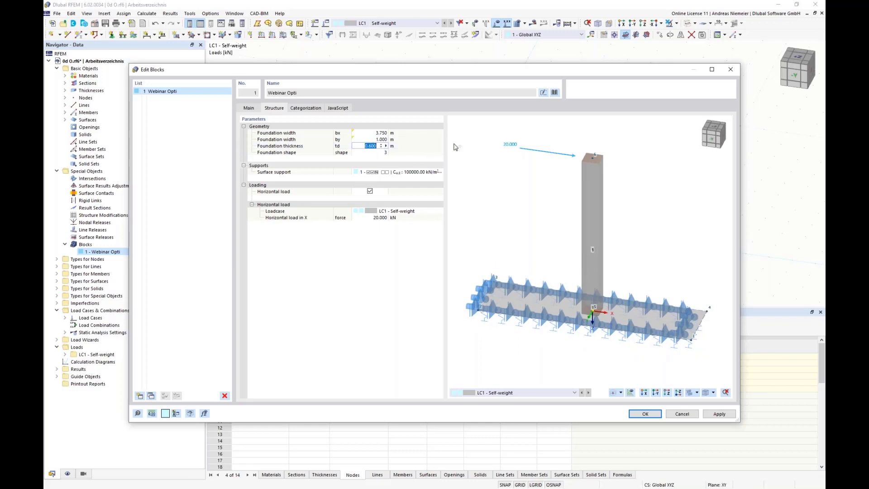
{"action": "type", "text": "=0"}
{"action": "key", "text": "Return"}
{"action": "left_click", "coordinate": [383, 153]}
{"action": "key", "text": "Return"}
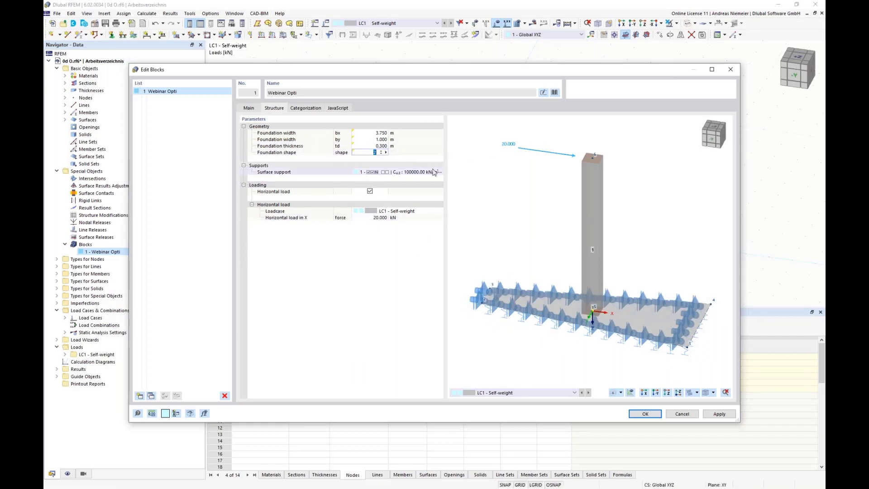
{"action": "left_click", "coordinate": [645, 413]}
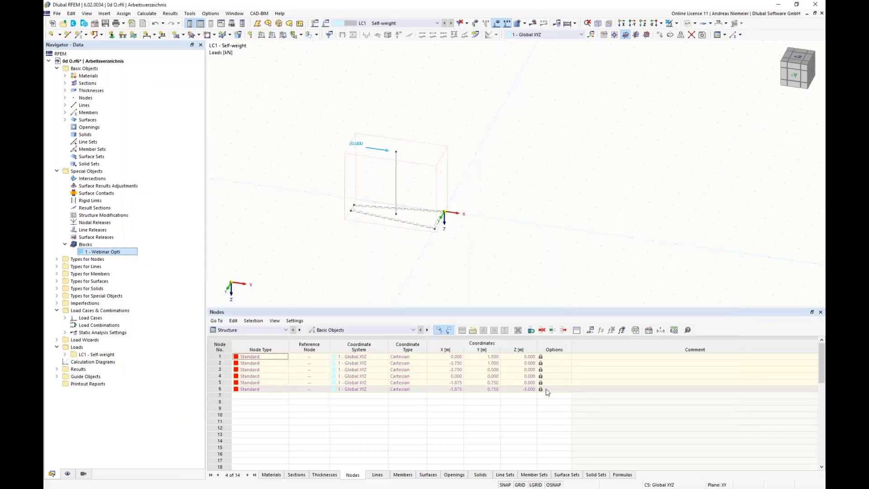
- Set the value of form to 3 in the global parameters, apply it and deselect the block in the model
{"action": "left_click", "coordinate": [592, 331]}
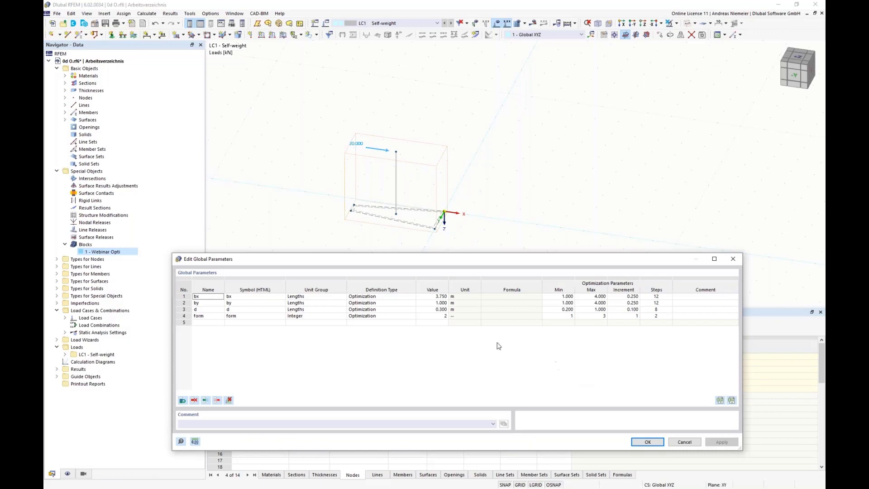
{"action": "left_click", "coordinate": [441, 317]}
{"action": "type", "text": "3"}
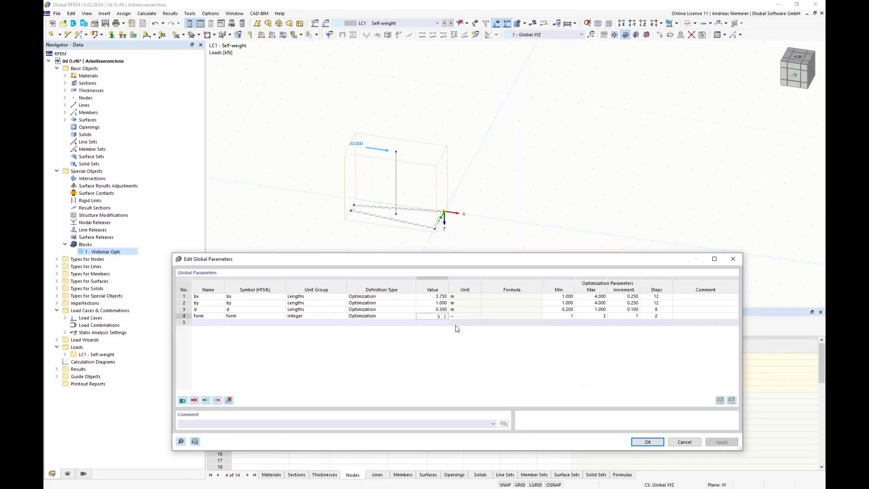
{"action": "left_click", "coordinate": [645, 441]}
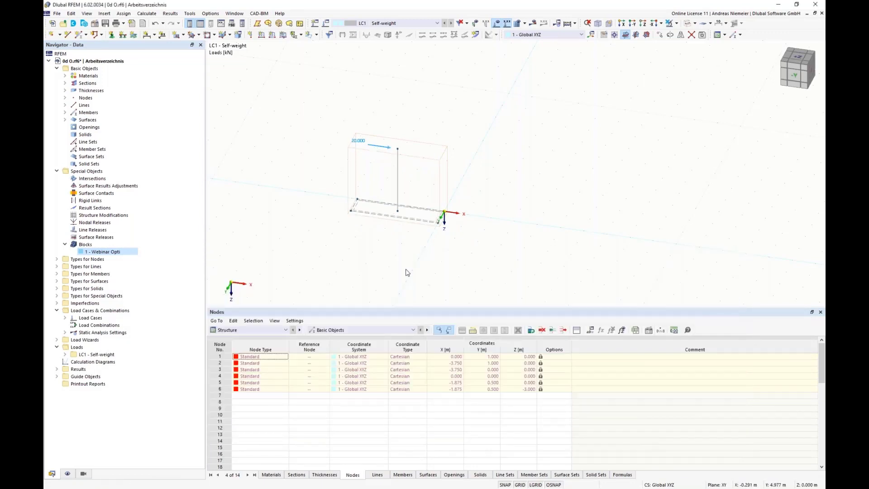
{"action": "left_click", "coordinate": [392, 266]}
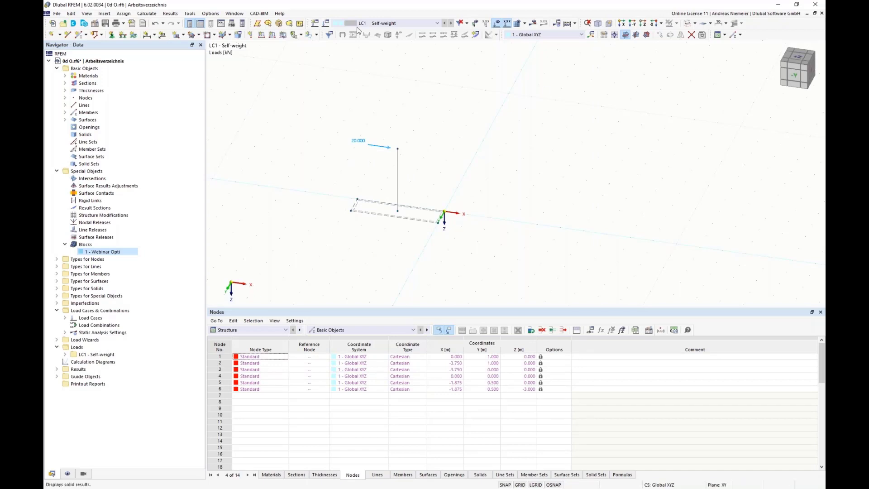
- Review the values to optimize and the number of mutations in the optimization settings, and leave them without changes
{"action": "left_click", "coordinate": [147, 13]}
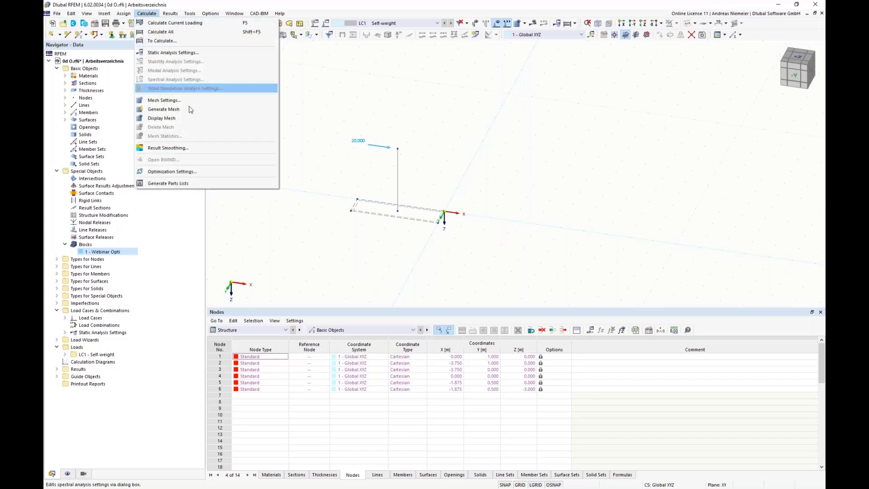
{"action": "left_click", "coordinate": [201, 172]}
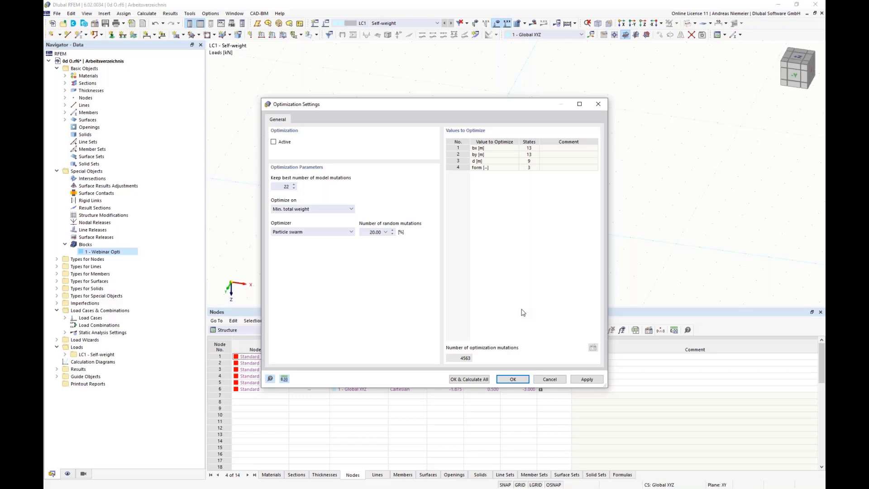
{"action": "left_click", "coordinate": [538, 380]}
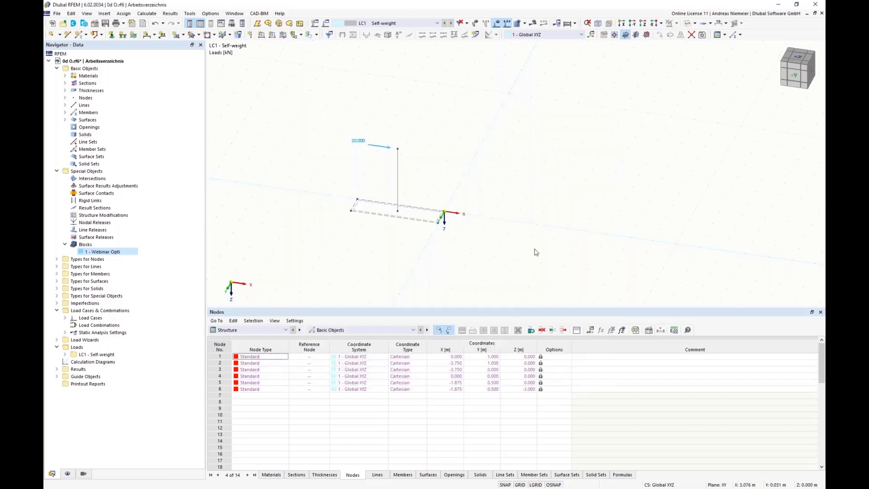
- Open the model file Stützenfundament 4d.rf6 from the Optima folder
{"action": "left_click", "coordinate": [57, 13]}
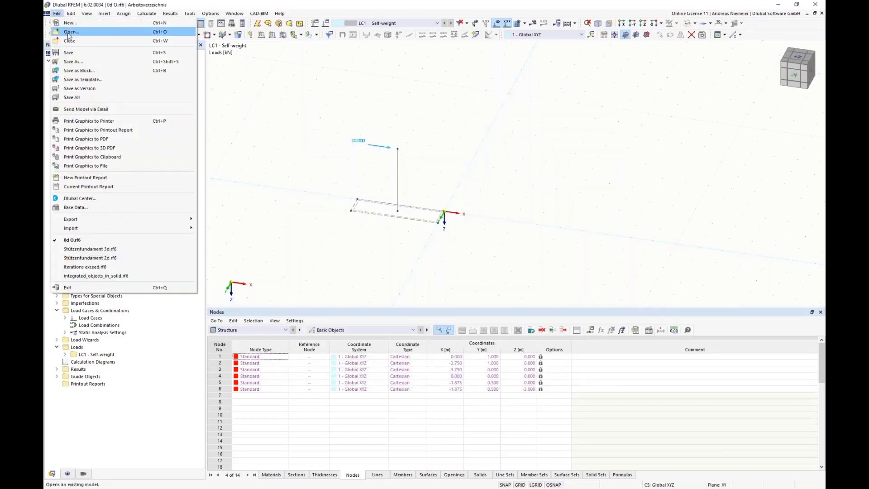
{"action": "left_click", "coordinate": [68, 28]}
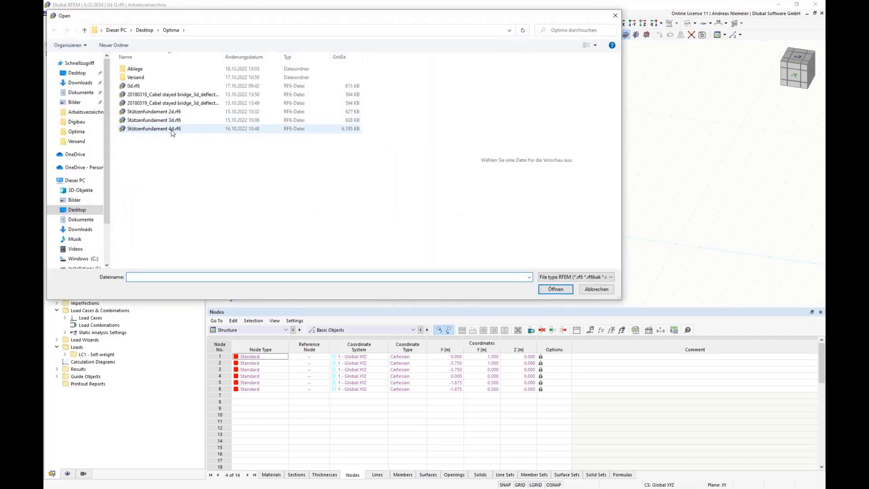
{"action": "left_click", "coordinate": [170, 128]}
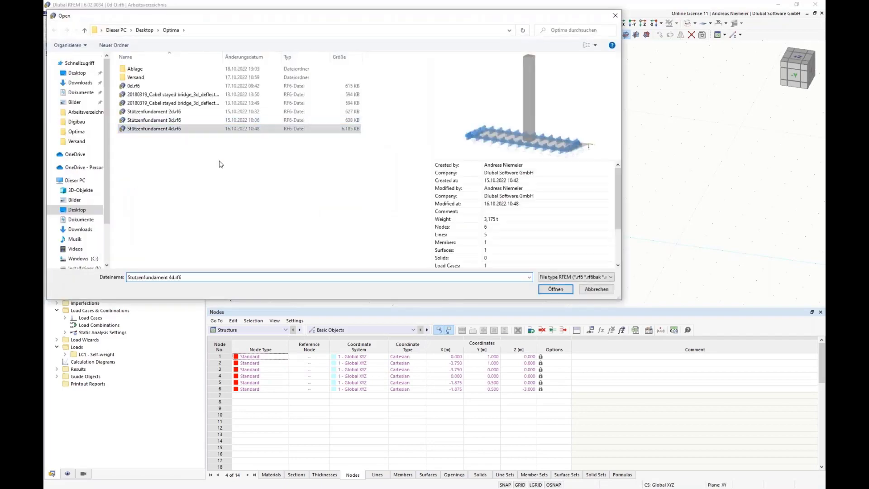
{"action": "left_click", "coordinate": [557, 291]}
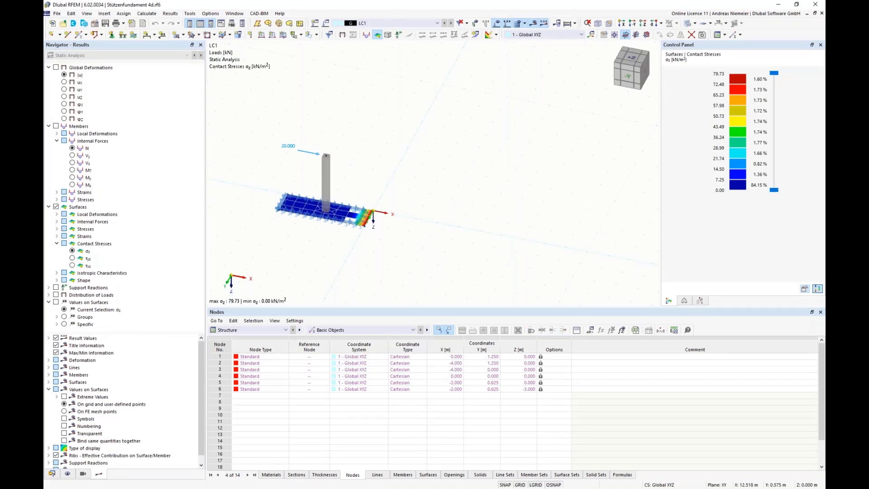
- Display the Optimization results table and look through the ranked model mutations by weight, dimensions and shape
{"action": "left_click", "coordinate": [254, 330]}
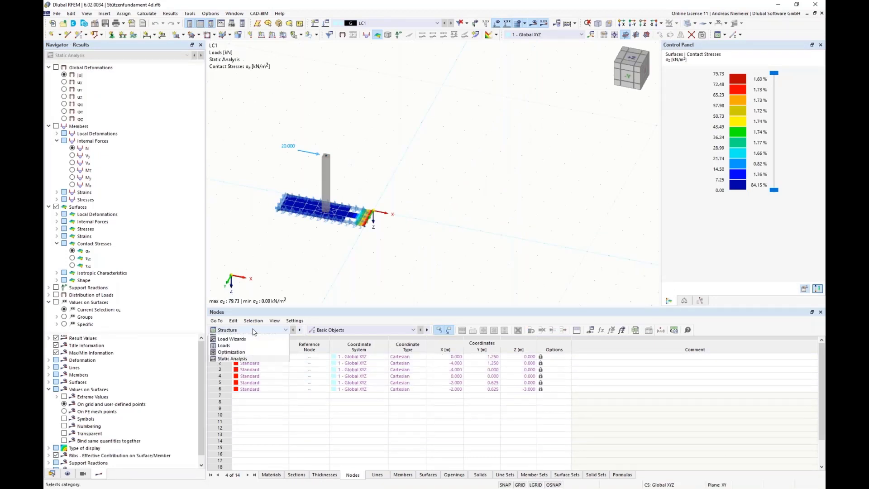
{"action": "left_click", "coordinate": [253, 372]}
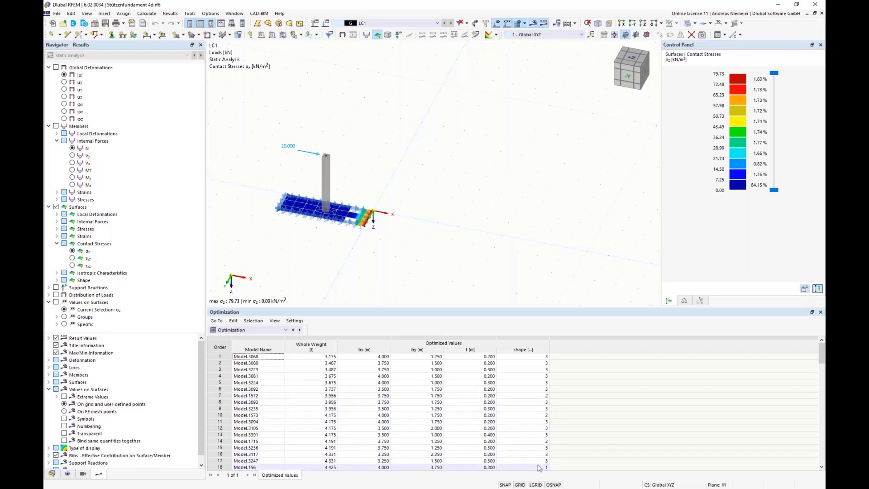
{"action": "scroll", "coordinate": [533, 453], "scroll_direction": "down", "scroll_amount": 7}
{"action": "scroll", "coordinate": [534, 444], "scroll_direction": "down", "scroll_amount": 13}
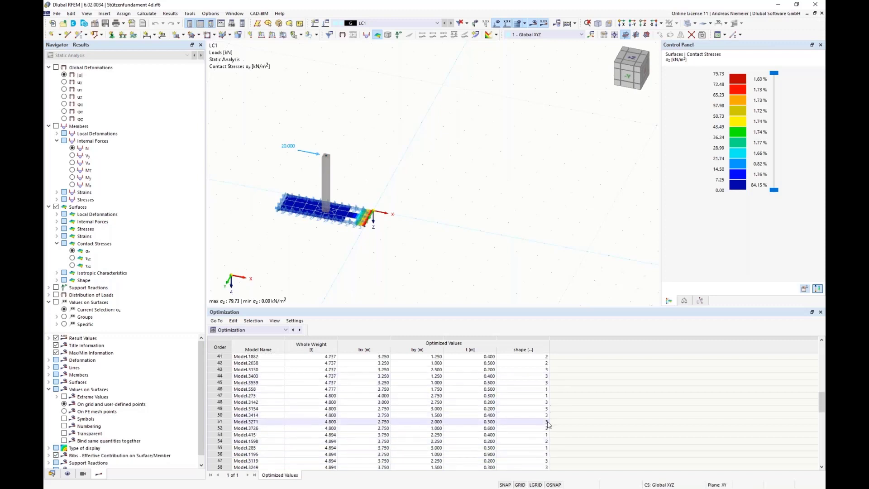
{"action": "scroll", "coordinate": [547, 434], "scroll_direction": "up", "scroll_amount": 20}
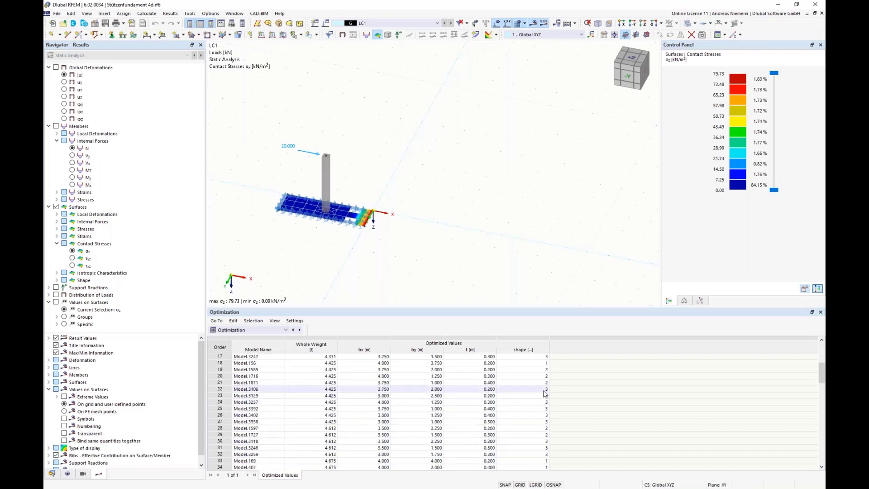
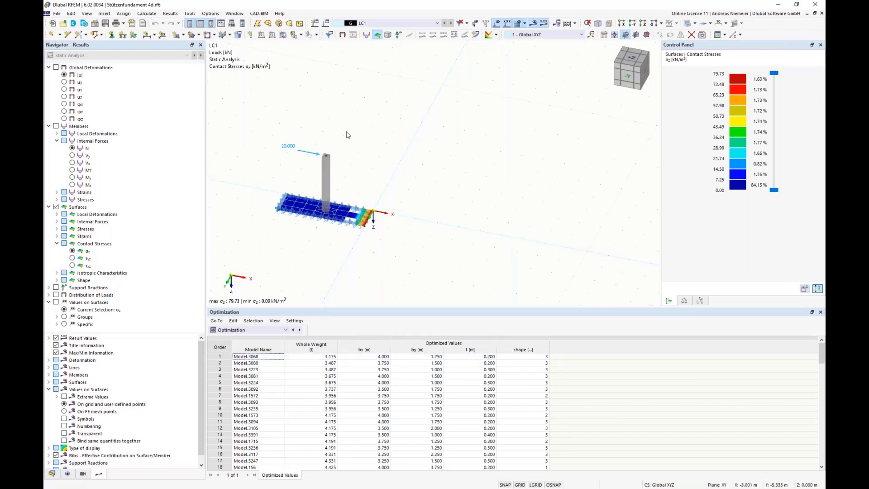
- Review the JavaScript code and the structure parameters of the Fundament block, and leave the block without changes
{"action": "left_click", "coordinate": [53, 473]}
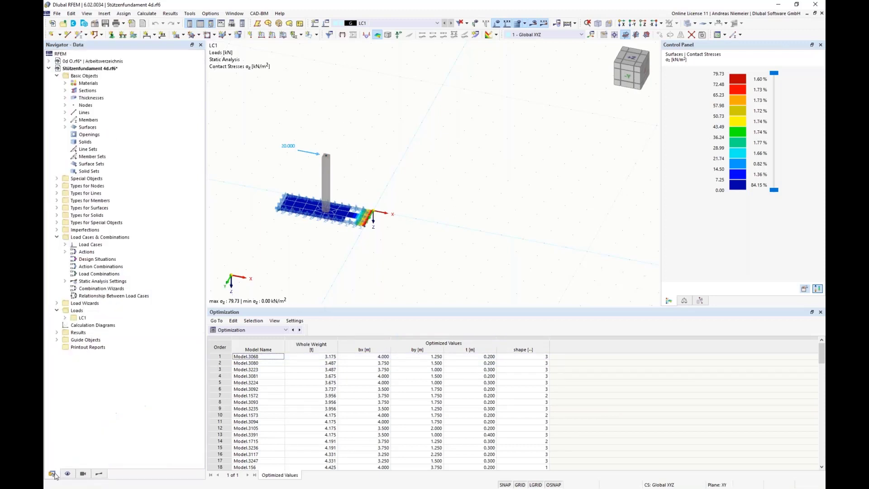
{"action": "left_click", "coordinate": [57, 178]}
{"action": "left_click", "coordinate": [65, 252]}
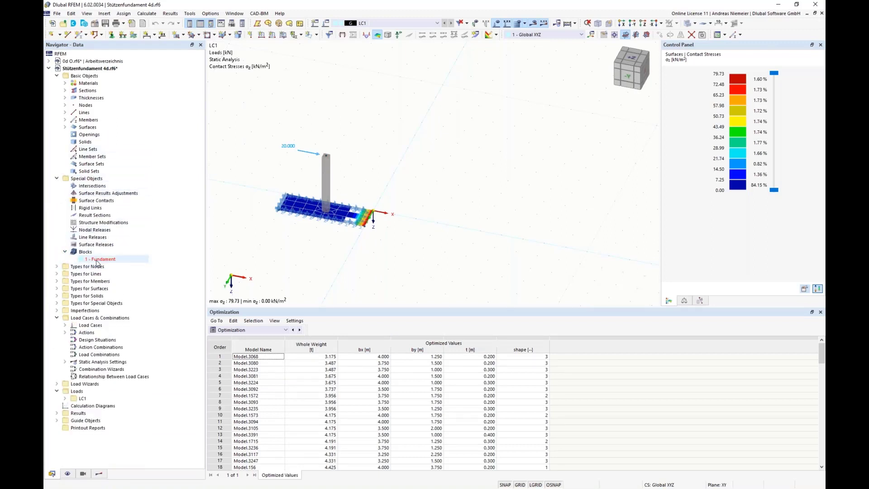
{"action": "double_click", "coordinate": [97, 260]}
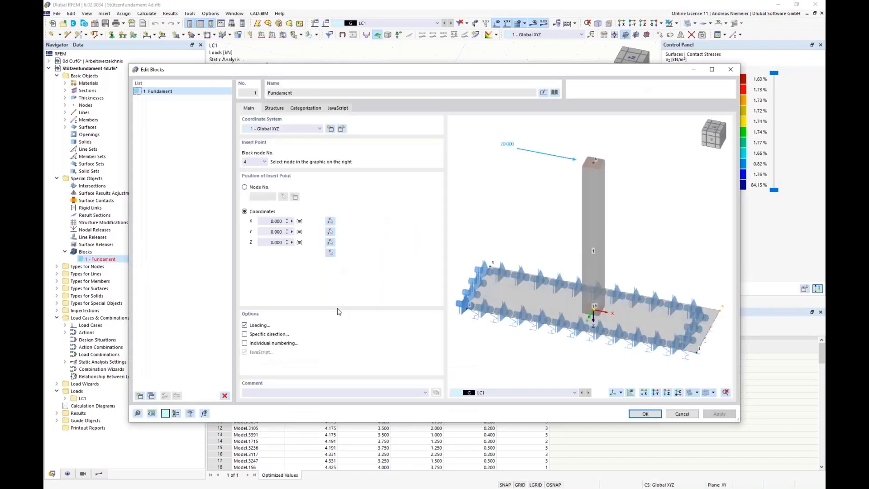
{"action": "left_click", "coordinate": [338, 107]}
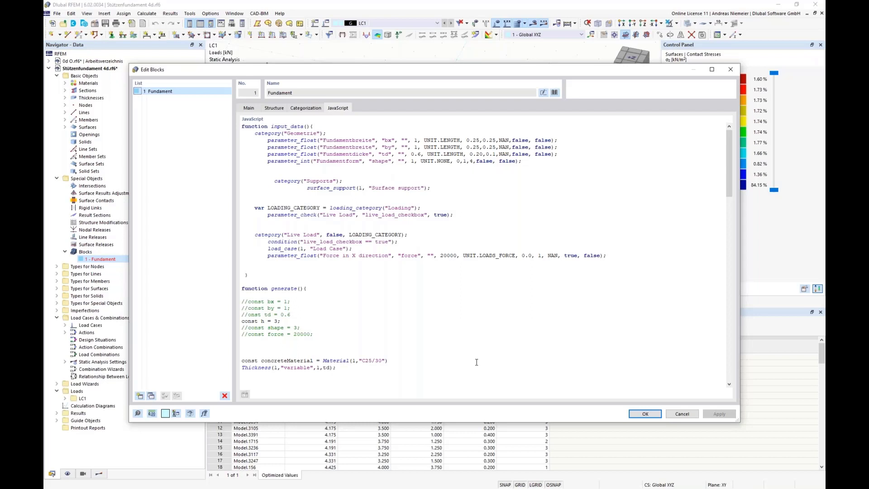
{"action": "left_click", "coordinate": [275, 108]}
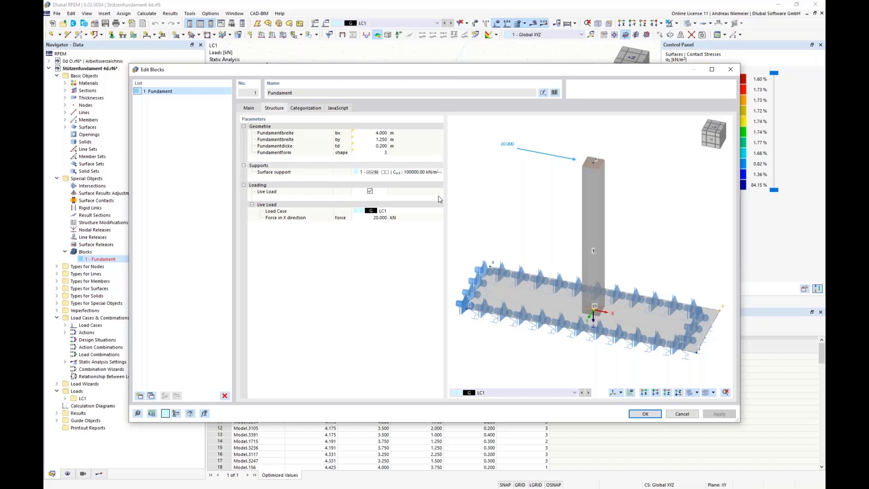
{"action": "left_click", "coordinate": [679, 414]}
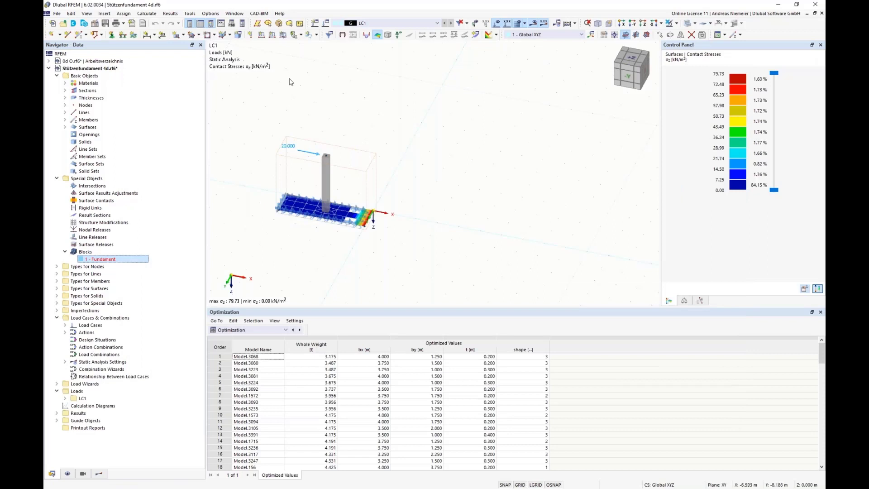
- Check which optimization targets are offered besides Min. total weight in the optimization settings, and leave them without changes
{"action": "left_click", "coordinate": [157, 17]}
{"action": "left_click", "coordinate": [172, 174]}
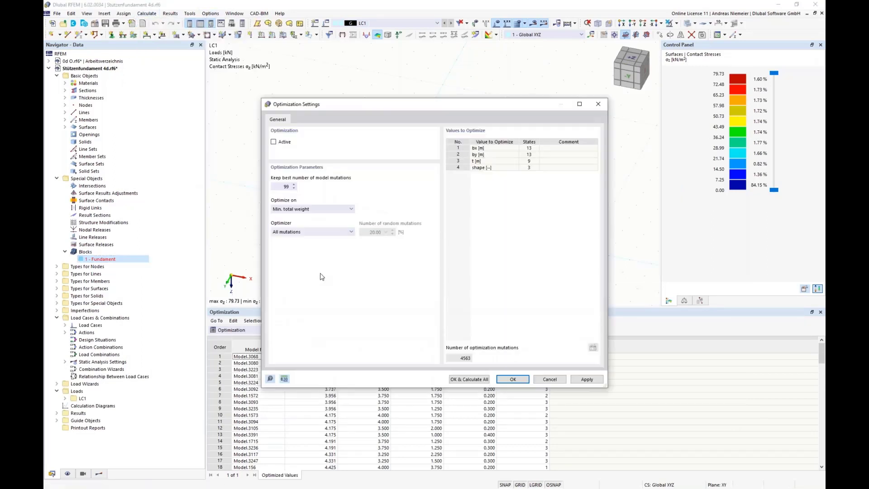
{"action": "left_click", "coordinate": [298, 210]}
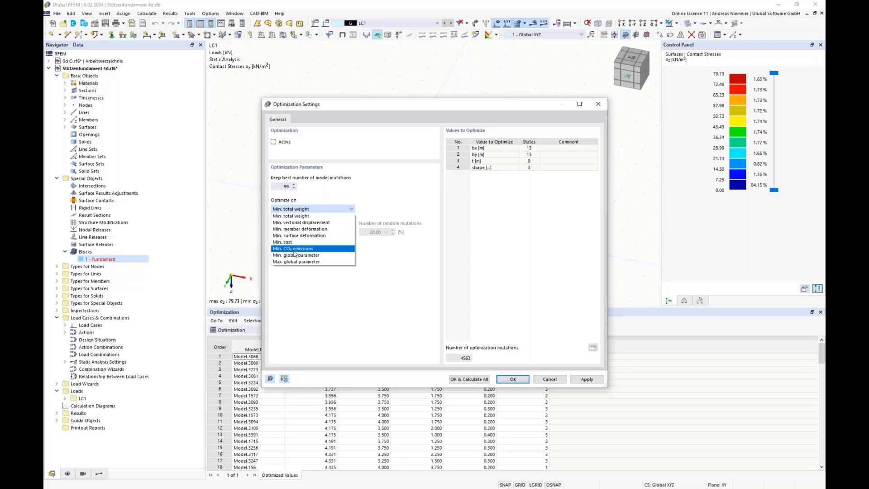
{"action": "left_click", "coordinate": [357, 298]}
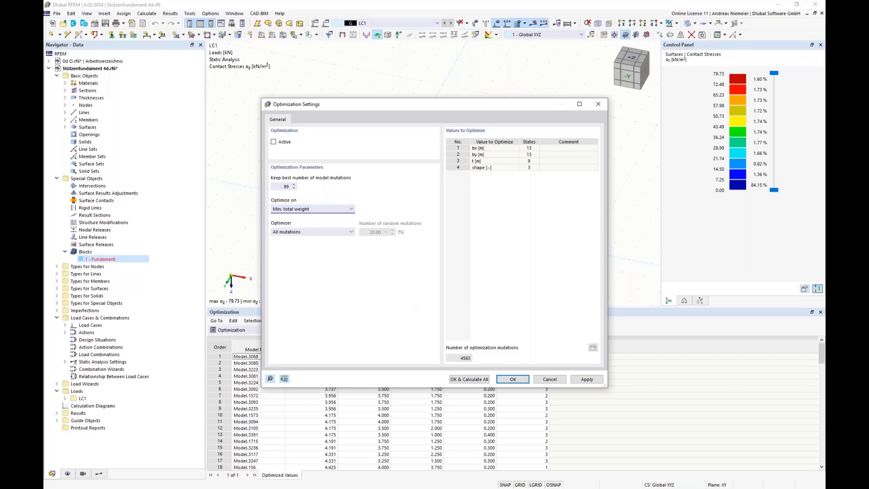
{"action": "left_click", "coordinate": [557, 383]}
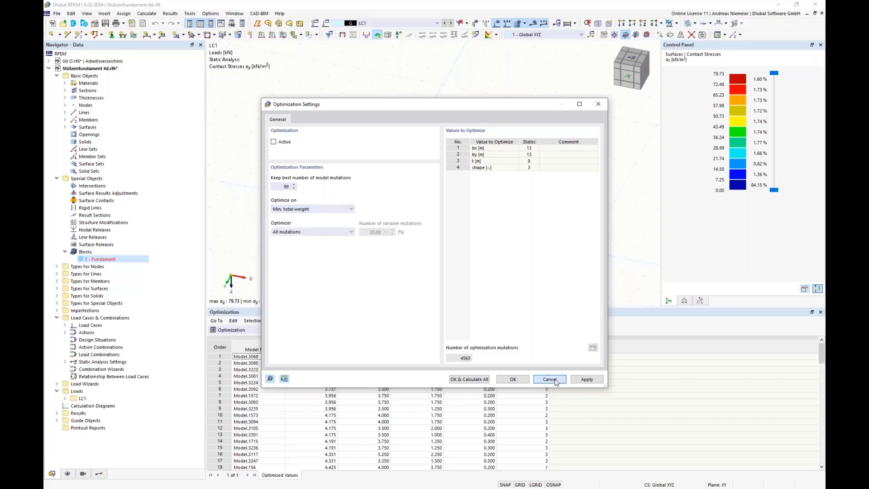
{"action": "left_click", "coordinate": [555, 382]}
- Check the available load cases and the add-ons listed in the model's base data, and leave both without changes
{"action": "left_click", "coordinate": [387, 24]}
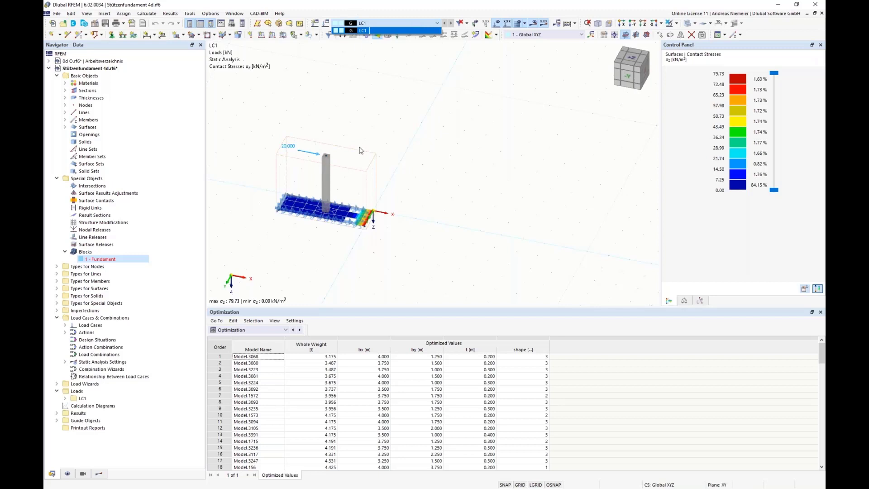
{"action": "left_click", "coordinate": [456, 190]}
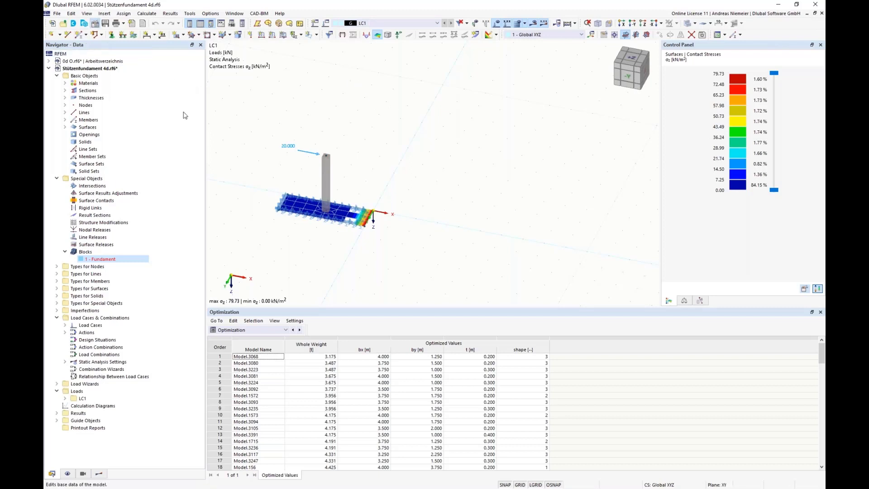
{"action": "left_click", "coordinate": [309, 90]}
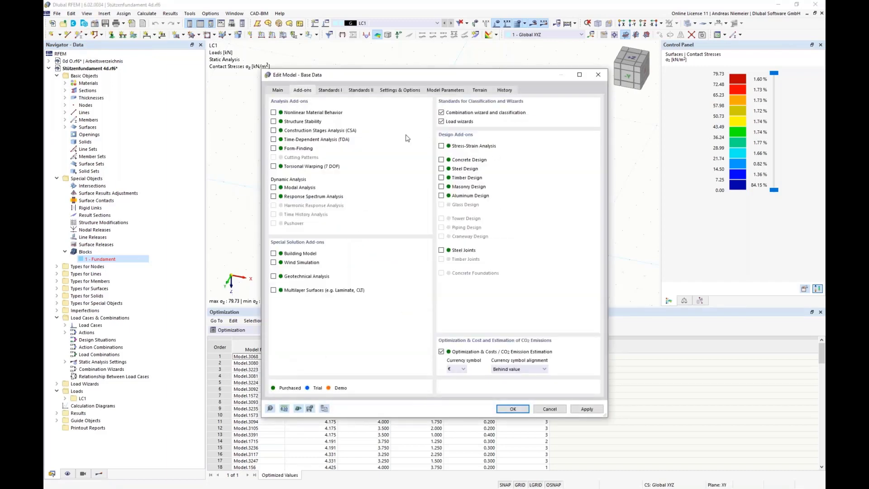
{"action": "left_click_drag", "start_coordinate": [407, 74], "coordinate": [556, 81]}
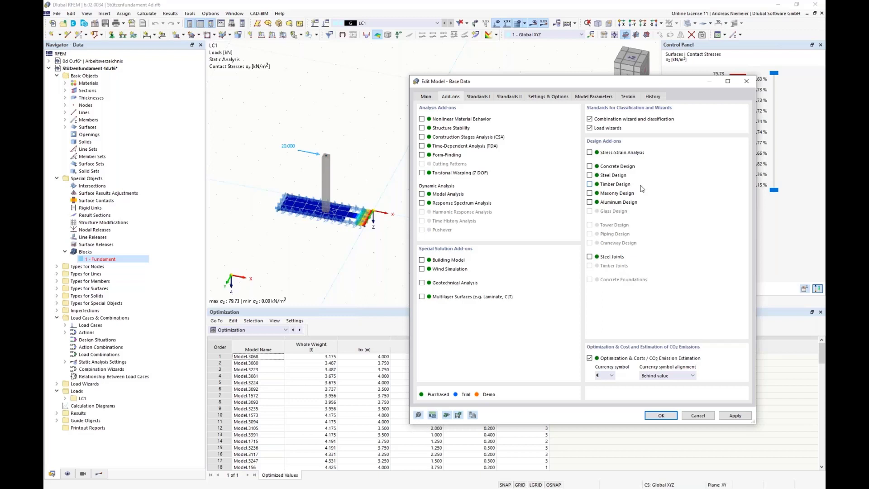
{"action": "left_click", "coordinate": [698, 415]}
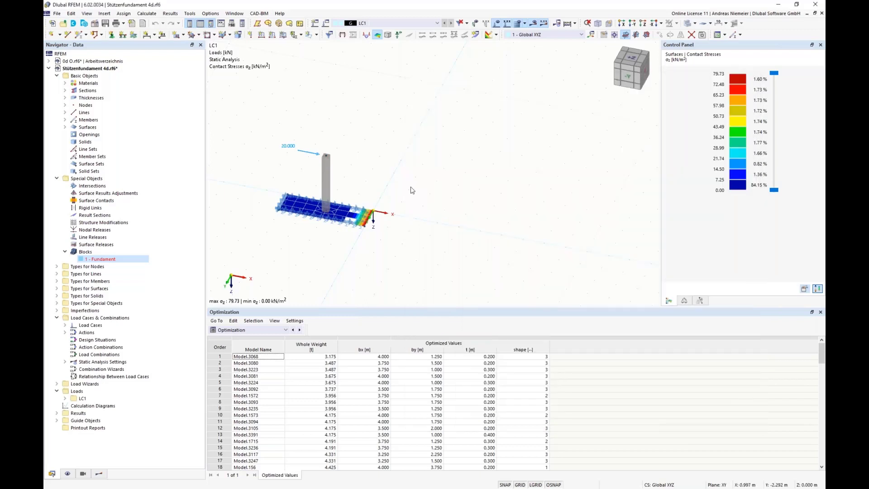
- Review the cost, CO₂ emission and optimization options of the column section R_M1 300/300, and leave it without changes
{"action": "left_click", "coordinate": [64, 90]}
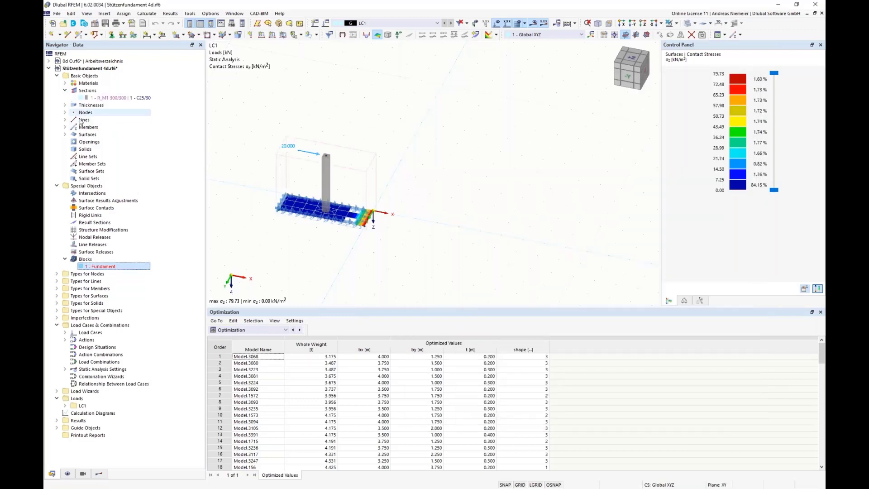
{"action": "left_click", "coordinate": [91, 98]}
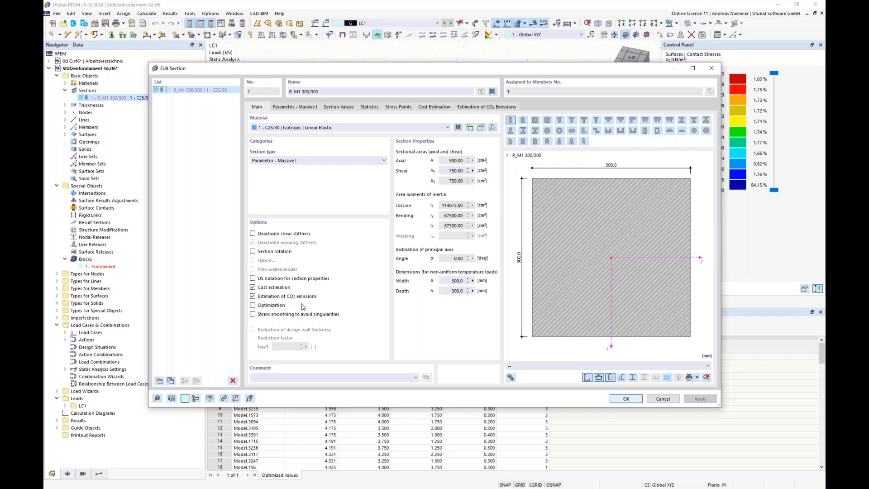
{"action": "left_click", "coordinate": [671, 402]}
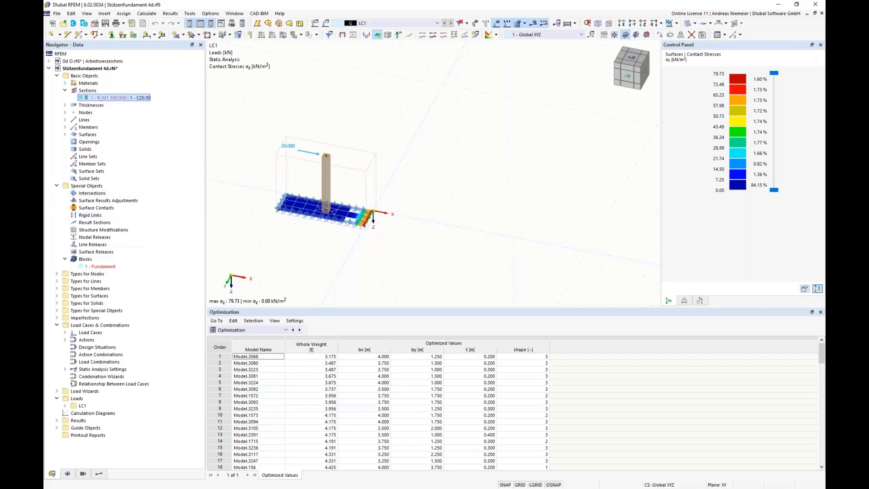
- Examine the surface support and the contact stresses under the foundation plate up close in the model
{"action": "key", "text": "alt+Tab"}
{"action": "scroll", "coordinate": [389, 210], "scroll_direction": "up", "scroll_amount": 5}
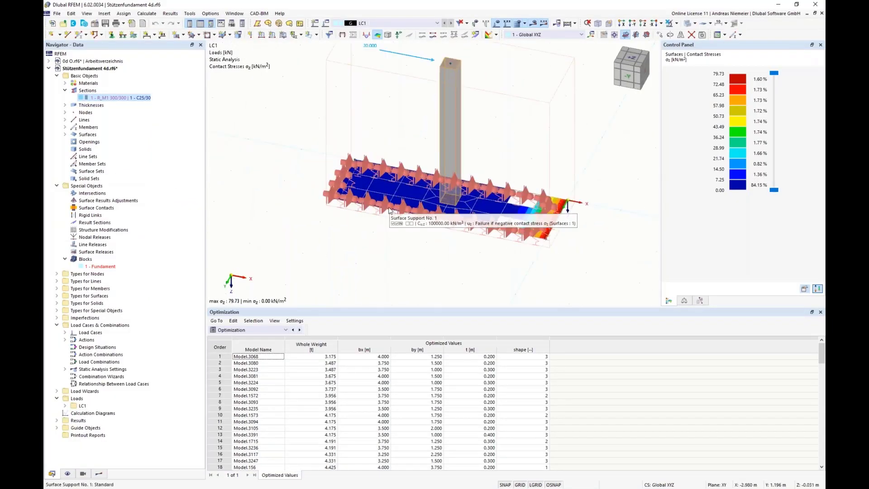
{"action": "scroll", "coordinate": [290, 240], "scroll_direction": "down", "scroll_amount": 4}
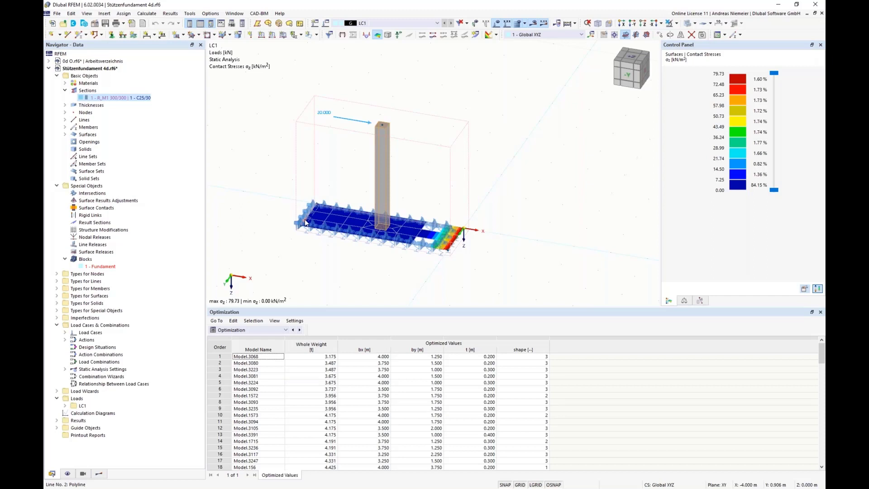
- Try Min. vectorial displacement as the optimization target, compare the other targets with the results table, and discard the settings
{"action": "left_click", "coordinate": [147, 14]}
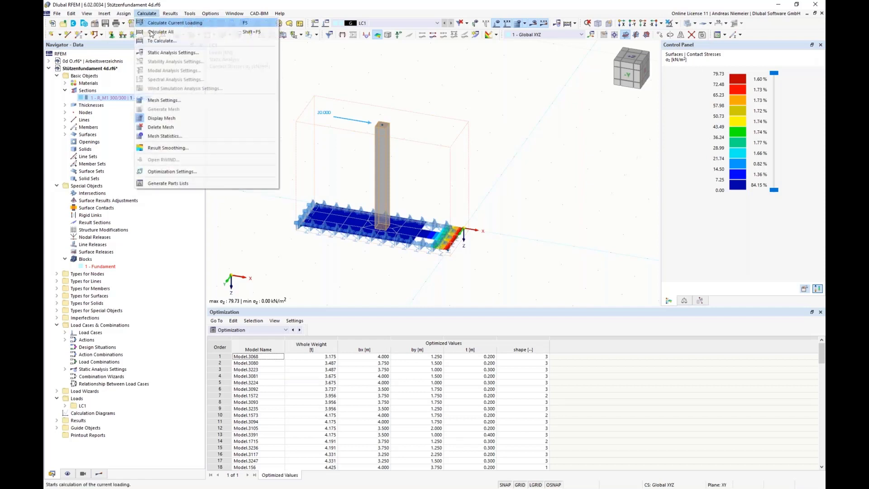
{"action": "left_click", "coordinate": [159, 174]}
{"action": "left_click", "coordinate": [293, 209]}
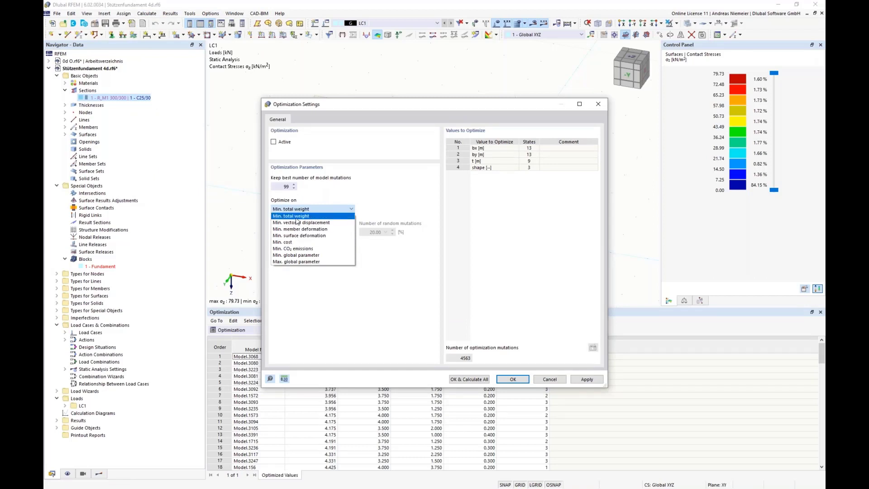
{"action": "left_click", "coordinate": [356, 109]}
{"action": "left_click_drag", "start_coordinate": [354, 113], "coordinate": [543, 135]}
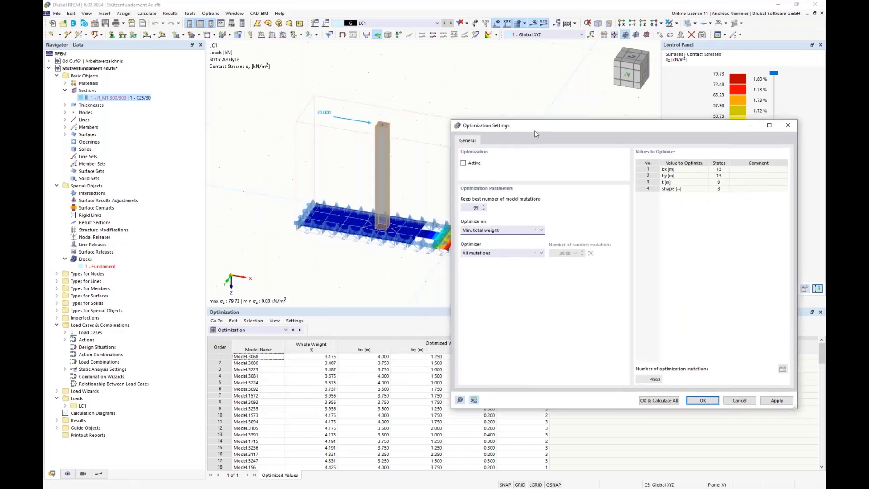
{"action": "left_click", "coordinate": [496, 233]}
{"action": "left_click", "coordinate": [485, 236]}
{"action": "left_click", "coordinate": [508, 235]}
{"action": "left_click", "coordinate": [504, 239]}
{"action": "left_click", "coordinate": [528, 231]}
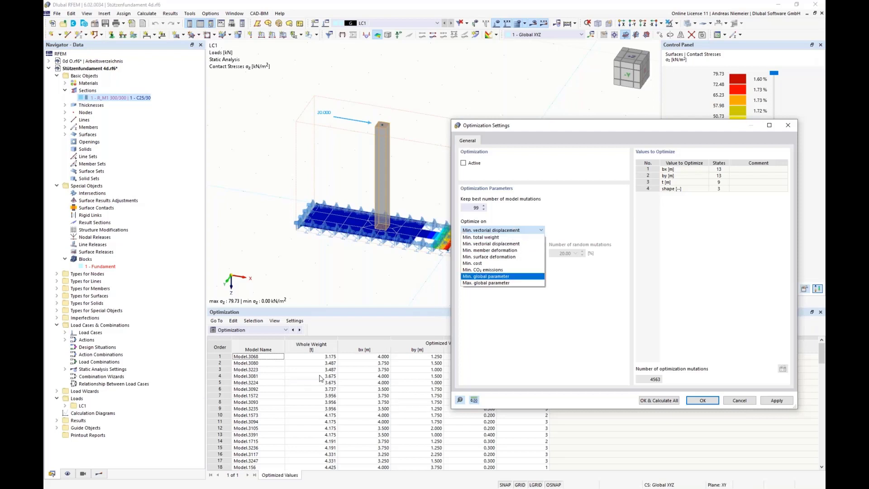
{"action": "left_click", "coordinate": [749, 402]}
{"action": "left_click", "coordinate": [740, 400]}
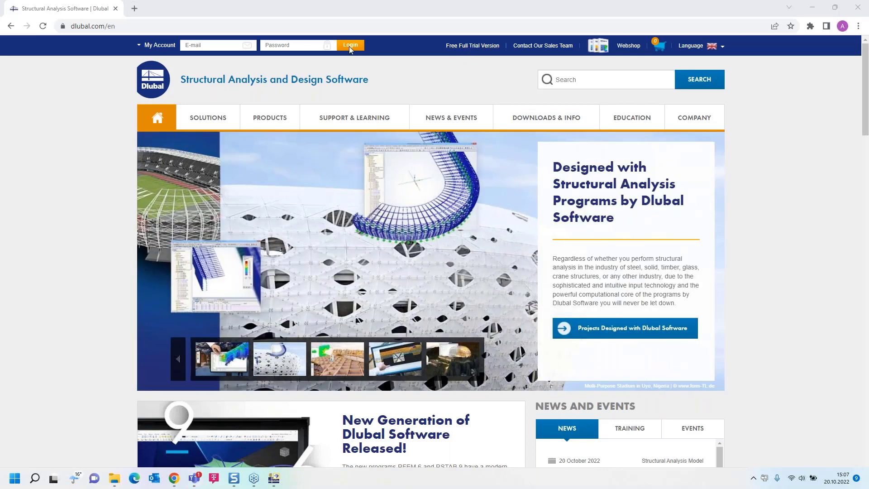
- Switch to the Dlubal website in the browser, open the Free Full Trial Version page and look through the trial programs
{"action": "left_click", "coordinate": [466, 47]}
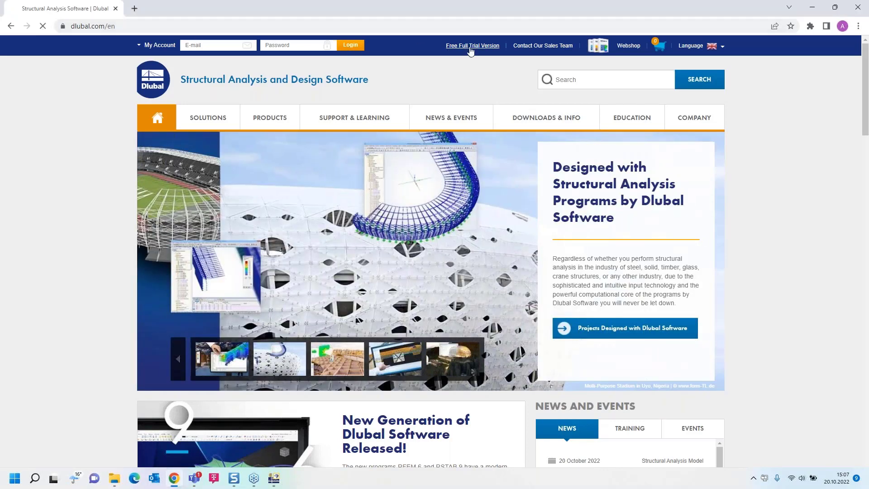
{"action": "scroll", "coordinate": [215, 285], "scroll_direction": "down", "scroll_amount": 3}
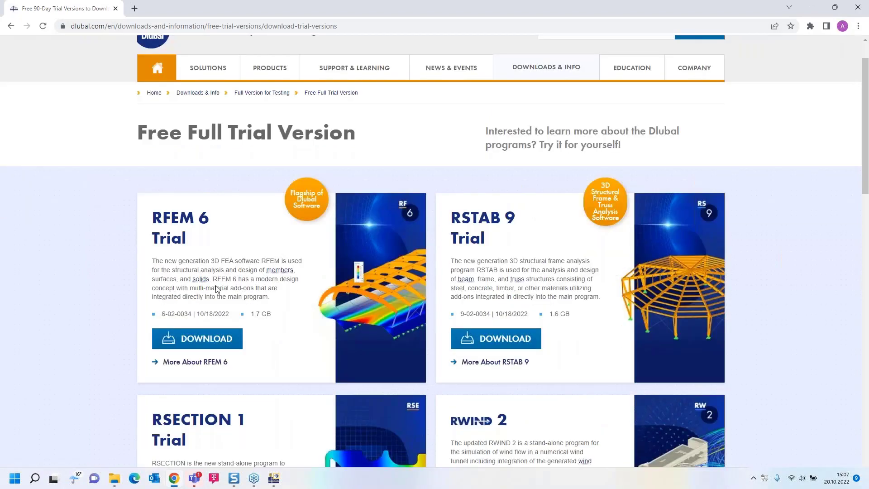
{"action": "scroll", "coordinate": [280, 258], "scroll_direction": "down", "scroll_amount": 1}
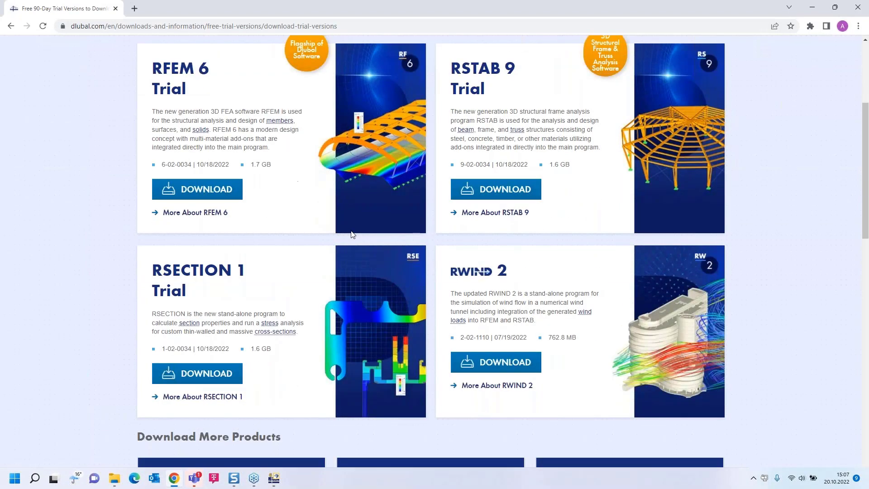
{"action": "scroll", "coordinate": [316, 233], "scroll_direction": "up", "scroll_amount": 4}
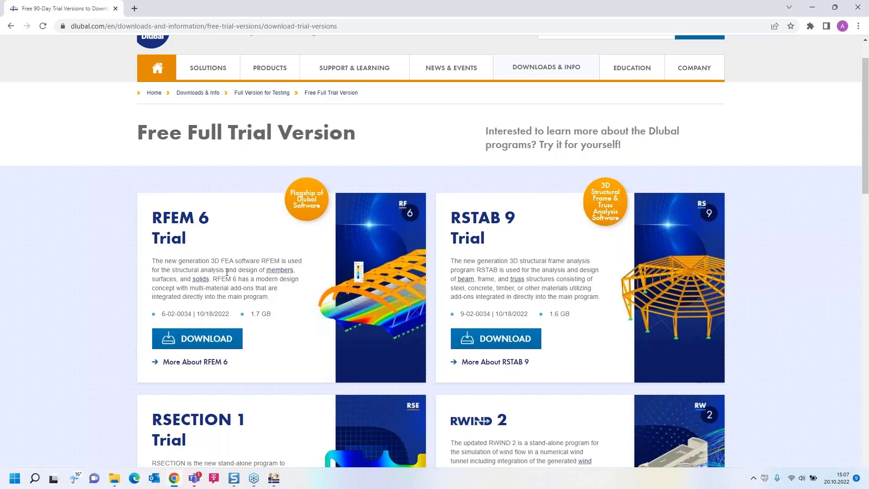
{"action": "scroll", "coordinate": [227, 273], "scroll_direction": "up", "scroll_amount": 2}
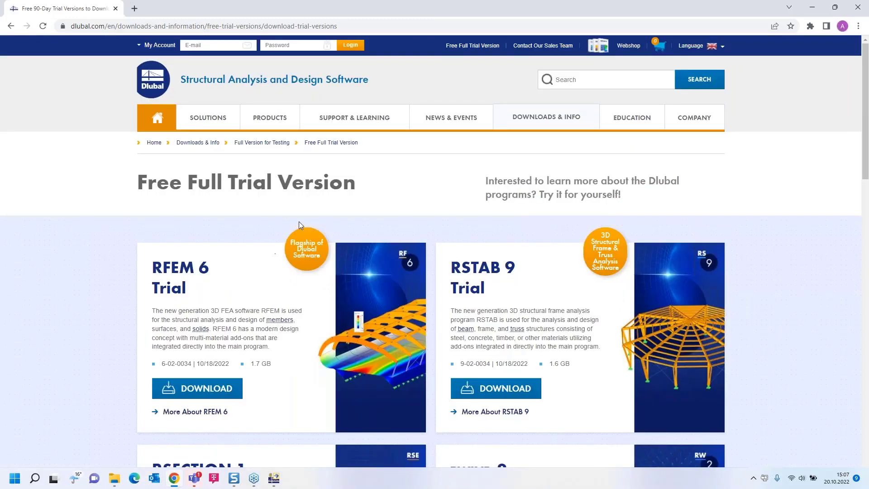
- Find the webinar Tool-Based Structural Design Optimization in RFEM 6 among the website's webinars and open its page
{"action": "mouse_move", "coordinate": [450, 129]}
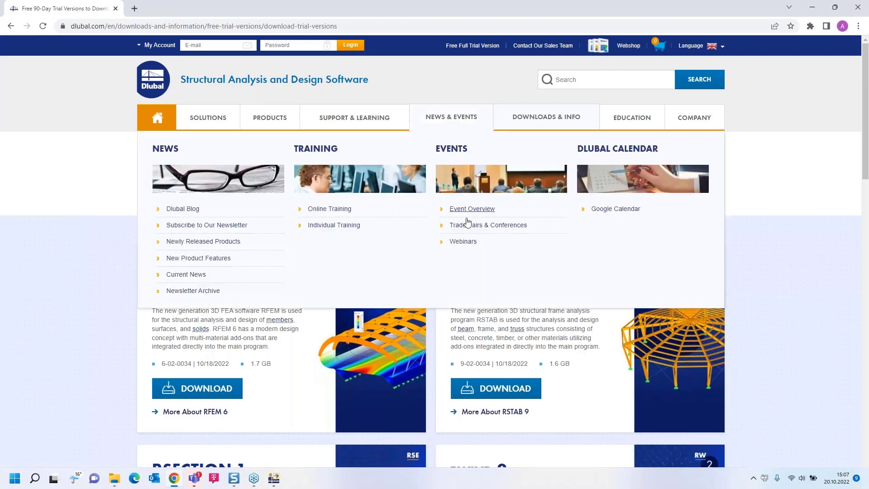
{"action": "left_click", "coordinate": [465, 243]}
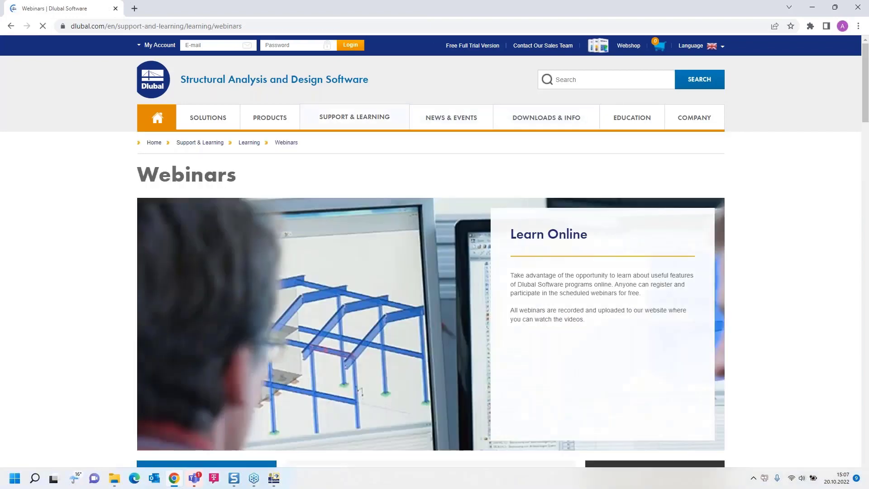
{"action": "scroll", "coordinate": [462, 251], "scroll_direction": "down", "scroll_amount": 14}
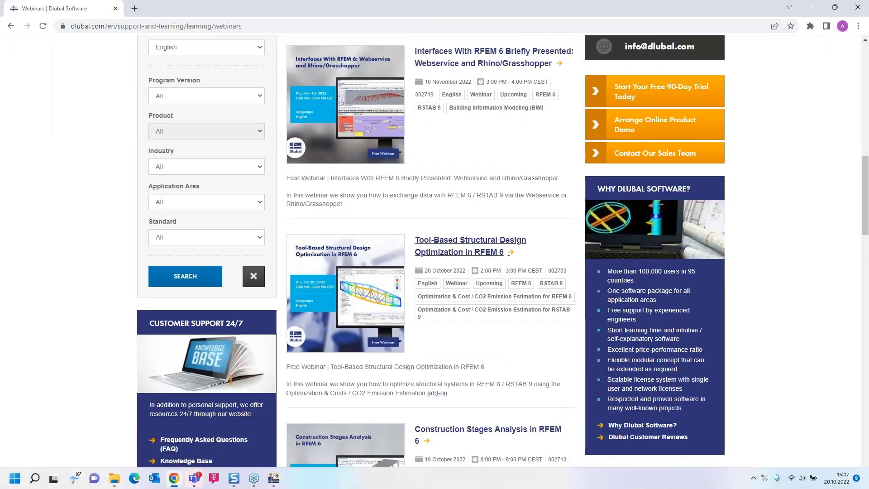
{"action": "scroll", "coordinate": [452, 192], "scroll_direction": "down", "scroll_amount": 1}
{"action": "left_click", "coordinate": [453, 192]}
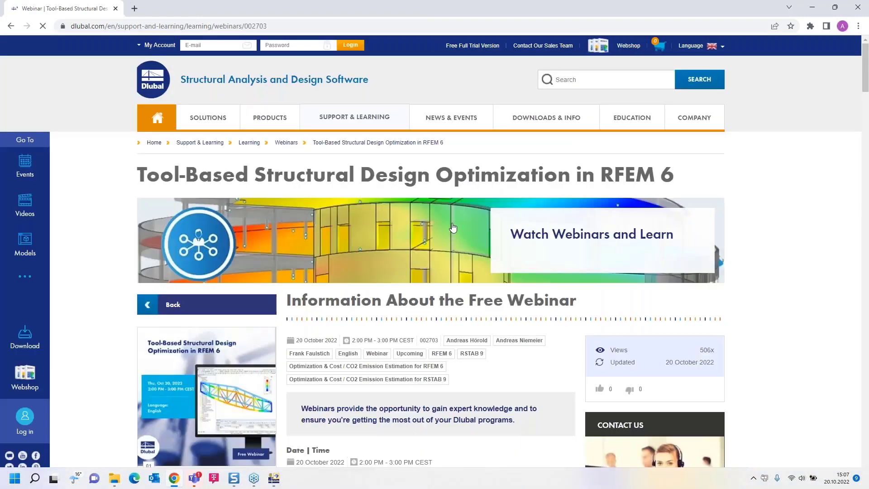
- Look through the webinar page's content, file downloads and videos, and locate the Concrete Column on Foundation Plate model for download
{"action": "scroll", "coordinate": [452, 240], "scroll_direction": "down", "scroll_amount": 5}
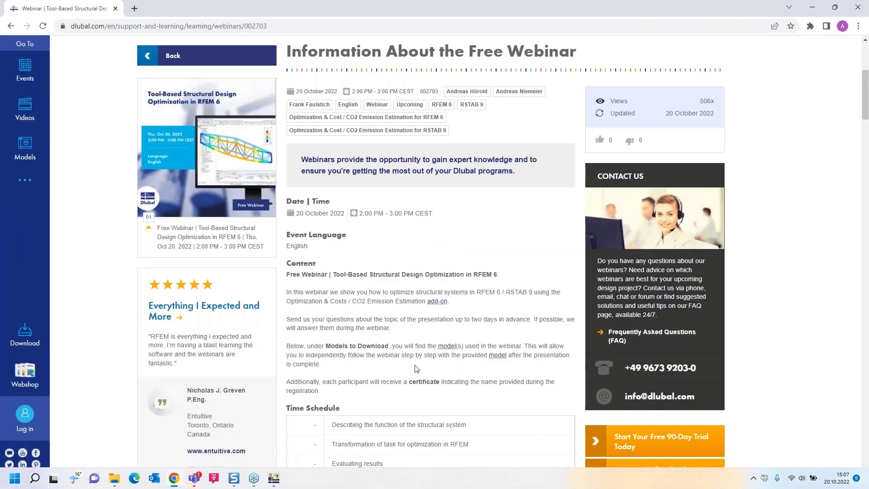
{"action": "scroll", "coordinate": [411, 316], "scroll_direction": "down", "scroll_amount": 2}
{"action": "scroll", "coordinate": [411, 316], "scroll_direction": "down", "scroll_amount": 20}
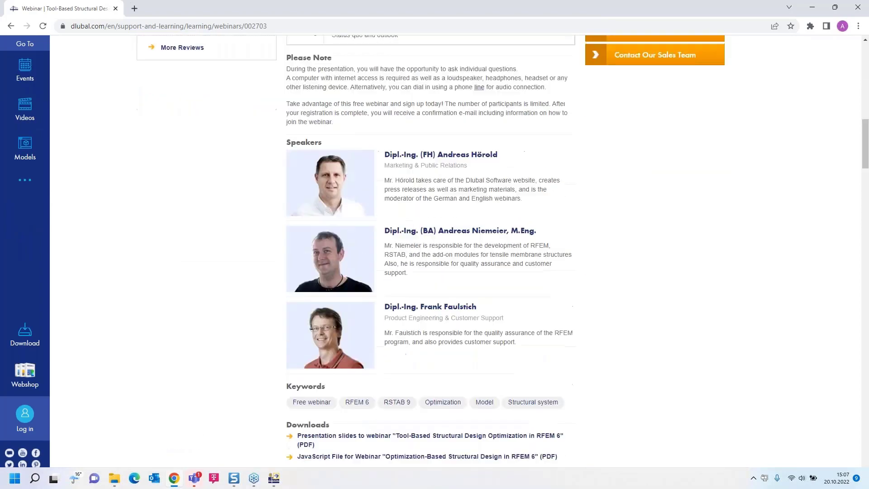
{"action": "scroll", "coordinate": [758, 133], "scroll_direction": "down", "scroll_amount": 7}
{"action": "scroll", "coordinate": [758, 210], "scroll_direction": "up", "scroll_amount": 2}
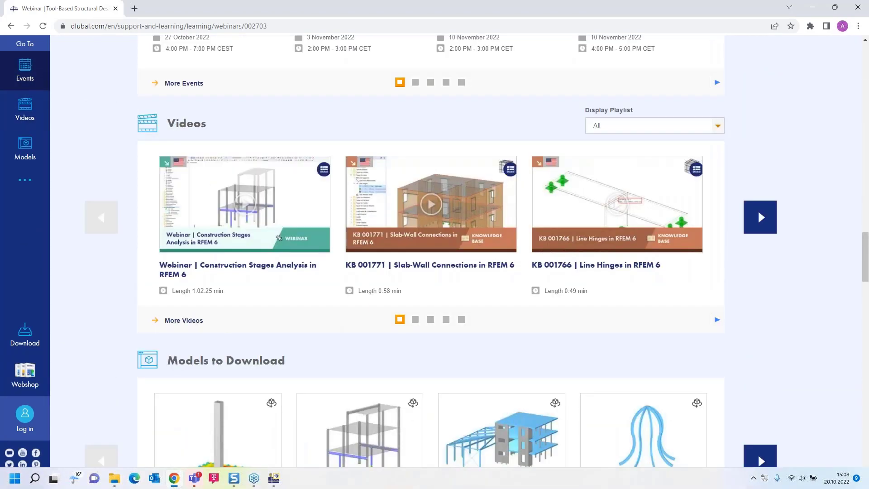
{"action": "scroll", "coordinate": [412, 261], "scroll_direction": "up", "scroll_amount": 2}
{"action": "scroll", "coordinate": [412, 261], "scroll_direction": "up", "scroll_amount": 8}
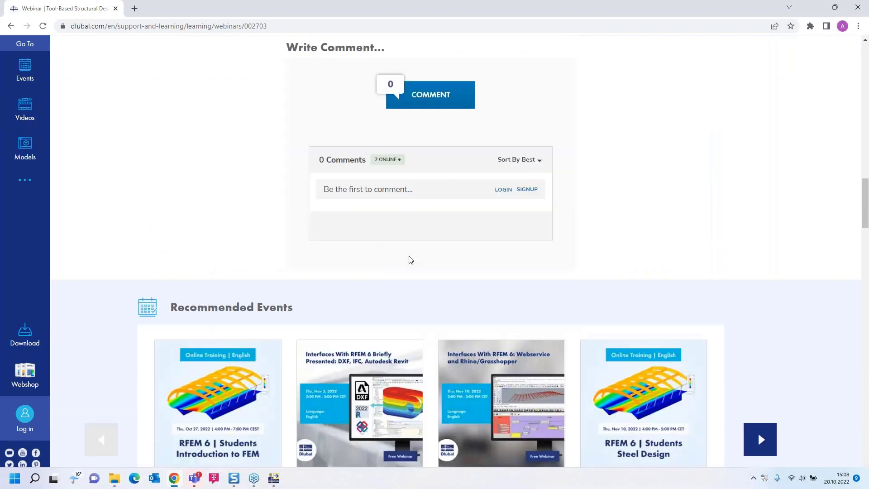
{"action": "scroll", "coordinate": [409, 258], "scroll_direction": "down", "scroll_amount": 18}
{"action": "scroll", "coordinate": [410, 258], "scroll_direction": "up", "scroll_amount": 4}
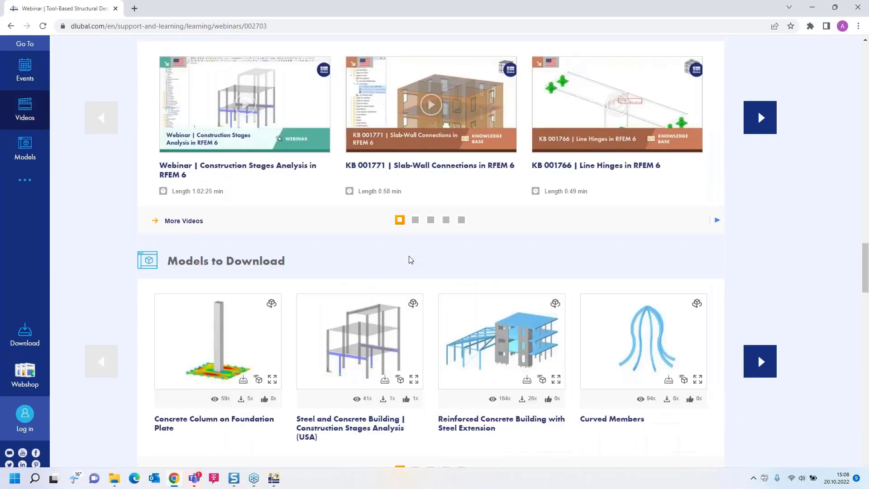
{"action": "scroll", "coordinate": [407, 258], "scroll_direction": "down", "scroll_amount": 1}
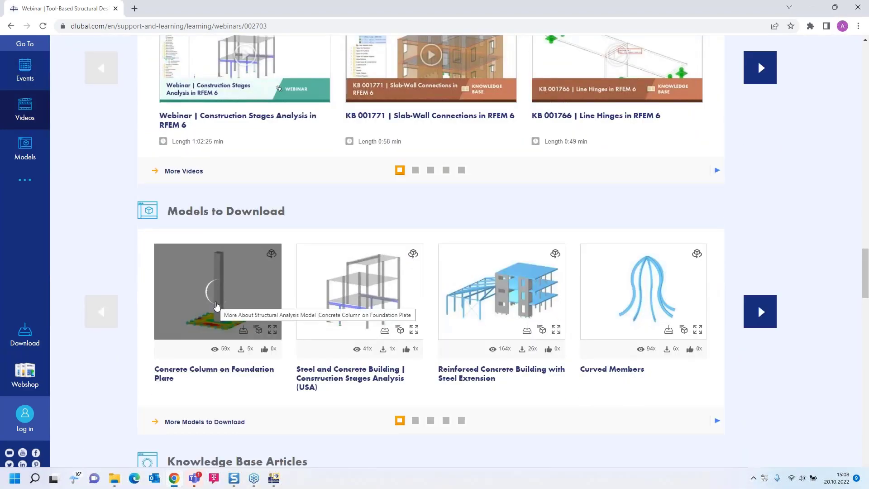